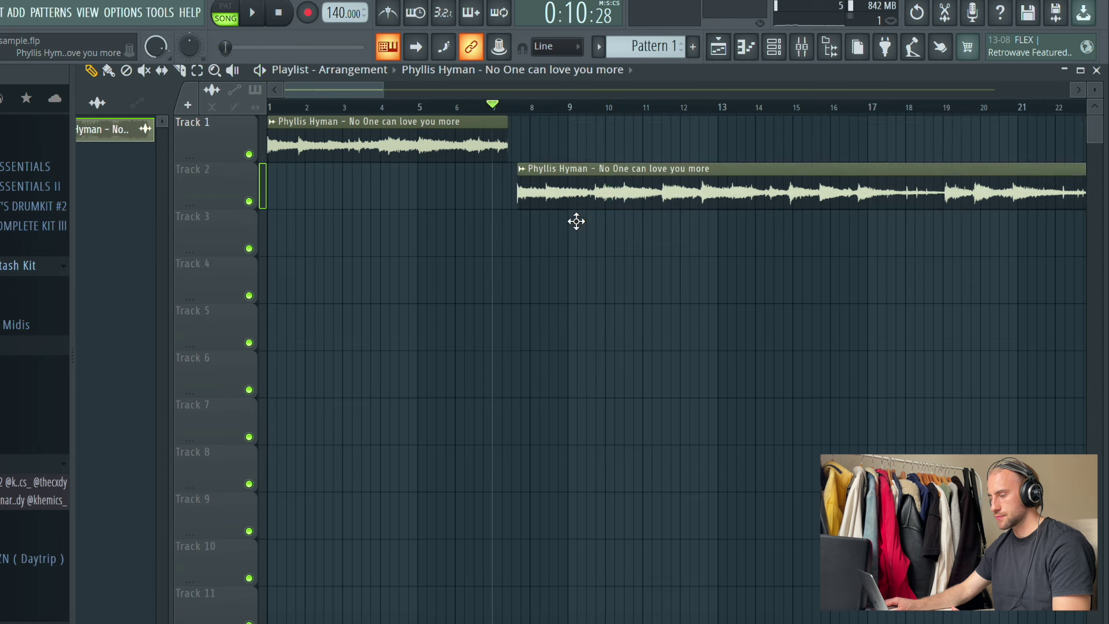
# Time-stretch the Track 1 sample clip so it ends at bar 9, moving the Track 2 clip out to about bar 11
pyautogui.moveTo(504, 144); pyautogui.dragTo(561, 151)
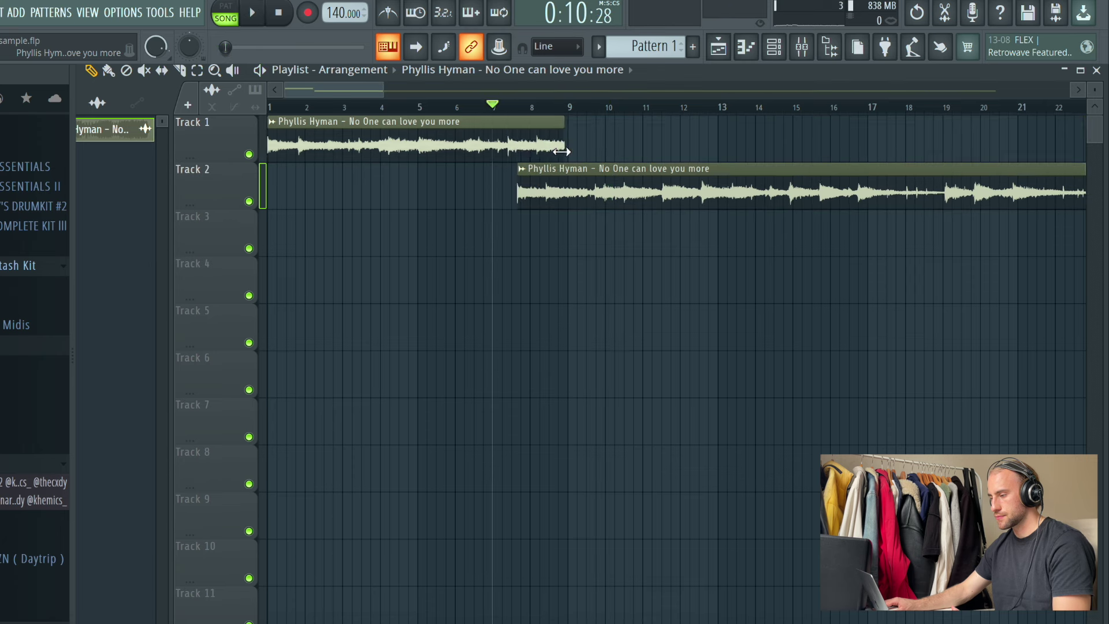
pyautogui.moveTo(522, 179); pyautogui.dragTo(627, 183)
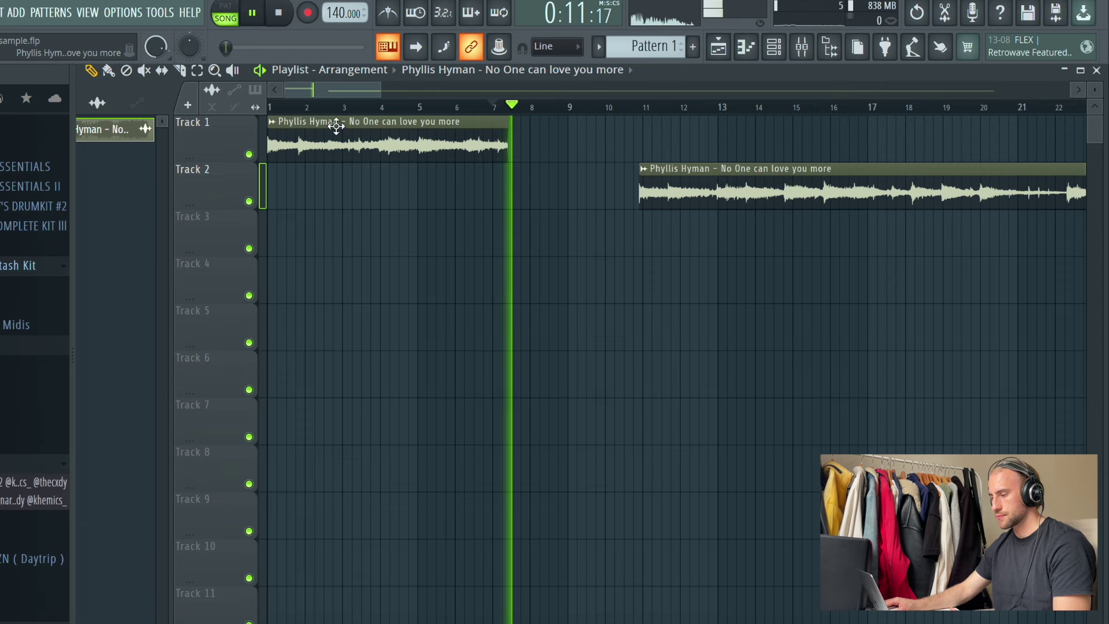
pyautogui.moveTo(507, 153); pyautogui.dragTo(560, 161)
pyautogui.press('space')
pyautogui.press('space')
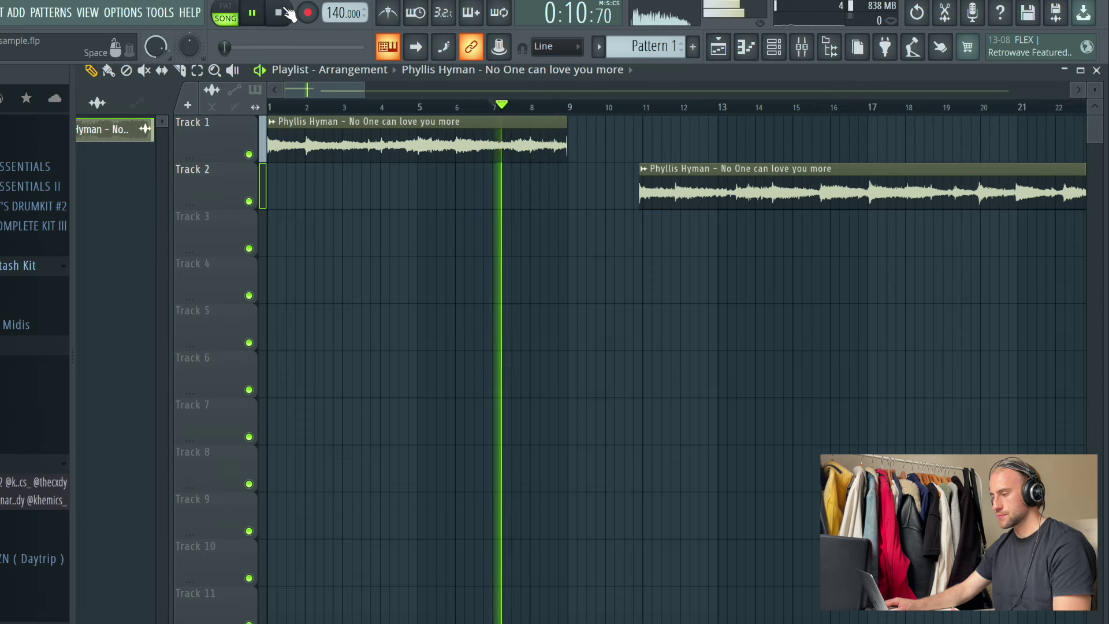
# Set the project tempo to 195 BPM and replace the Track 2 clip with a sample clip starting at bar 17
pyautogui.moveTo(334, 14); pyautogui.dragTo(333, 3)
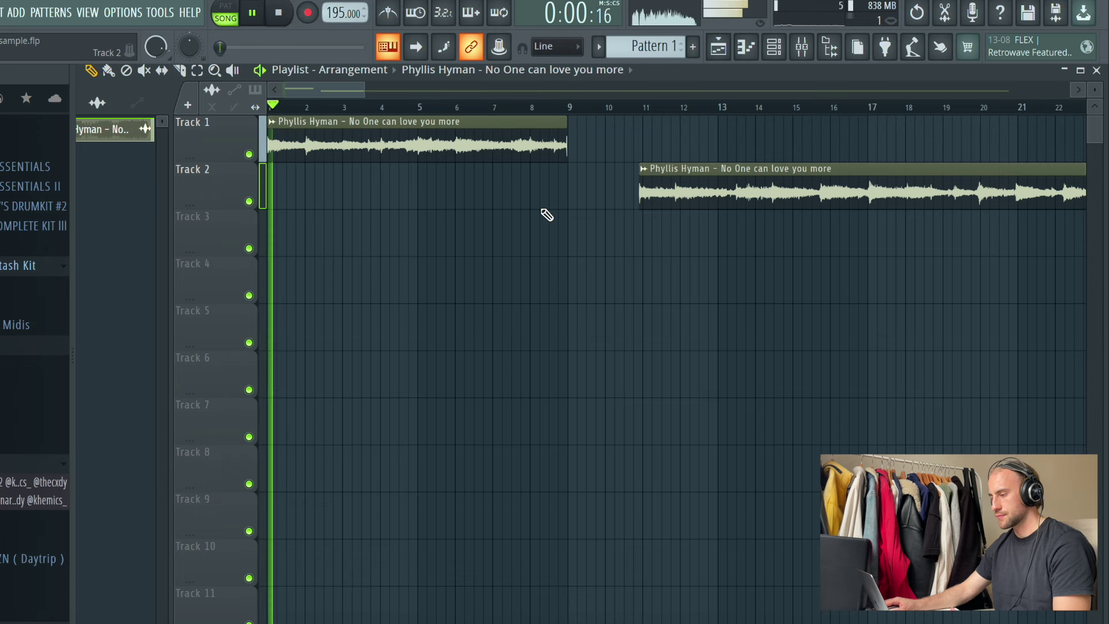
pyautogui.rightClick(675, 198)
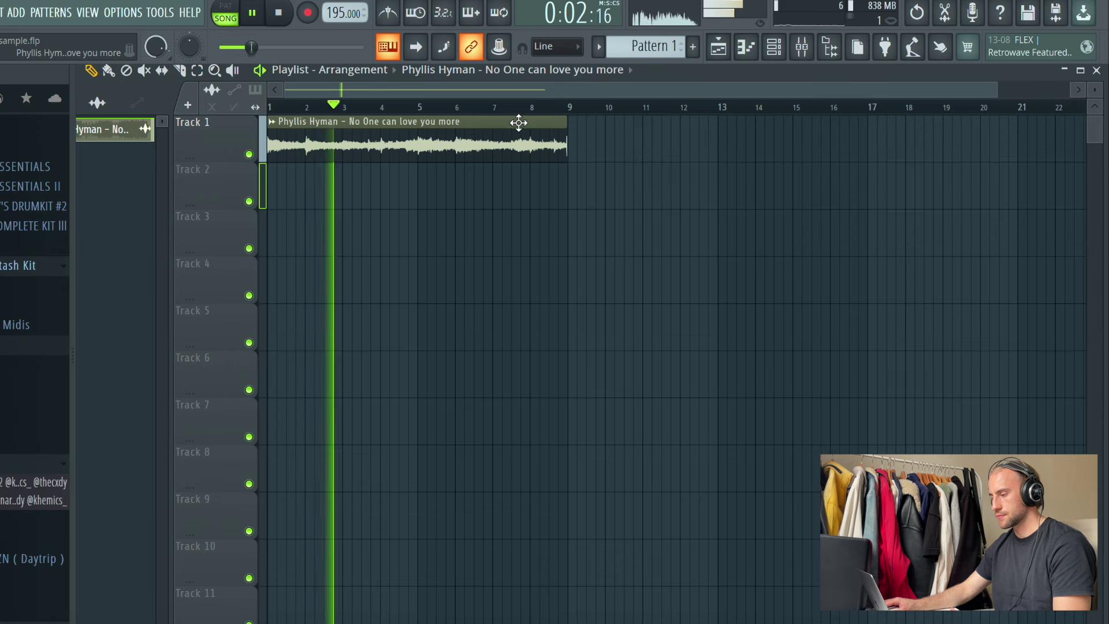
pyautogui.click(866, 205)
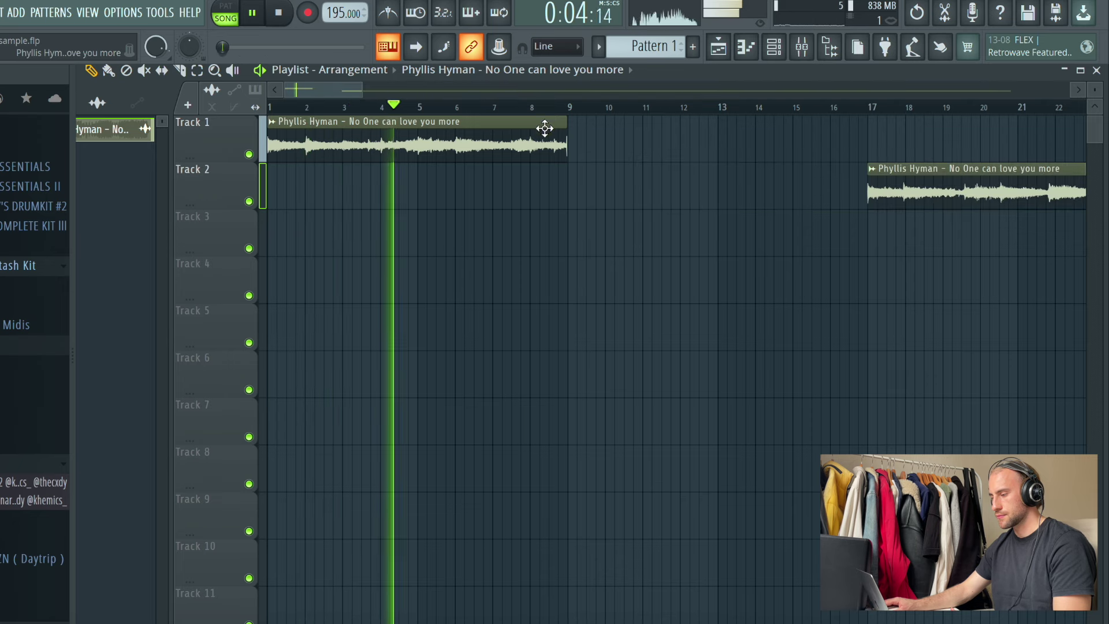
# Slice the Track 1 clip at bar 5 and move its second half to bar 13 on Track 3
pyautogui.click(180, 70)
pyautogui.moveTo(430, 176); pyautogui.dragTo(426, 107)
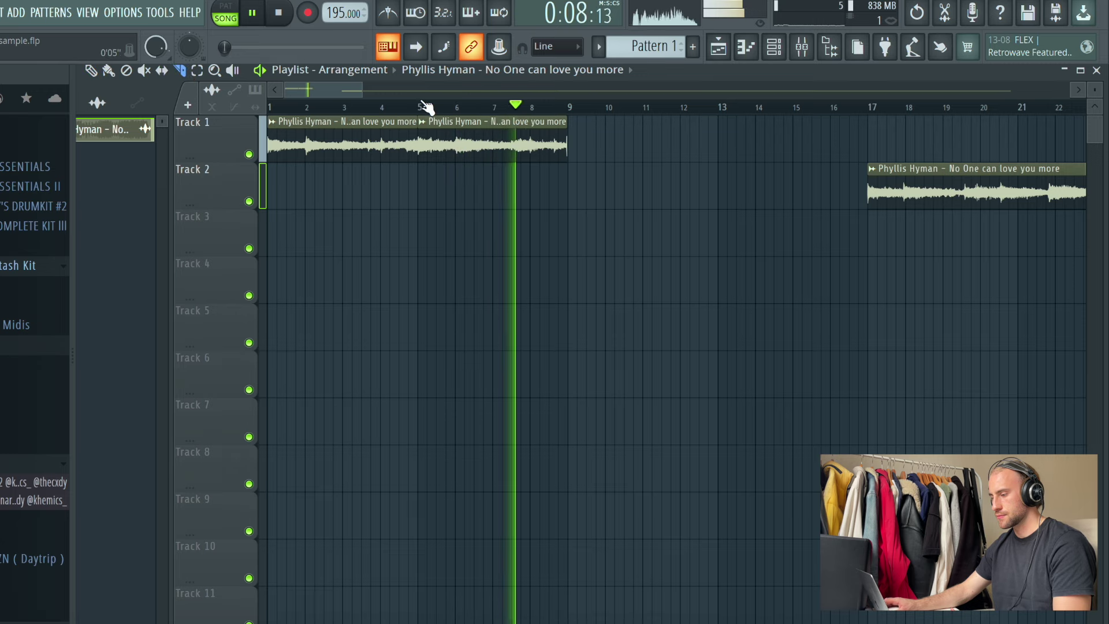
pyautogui.scroll(-2, 426, 108)
pyautogui.click(92, 70)
pyautogui.moveTo(393, 152)
pyautogui.mouseDown()
pyautogui.moveTo(510, 213)
pyautogui.moveTo(559, 255)
pyautogui.moveTo(582, 257)
pyautogui.mouseUp()
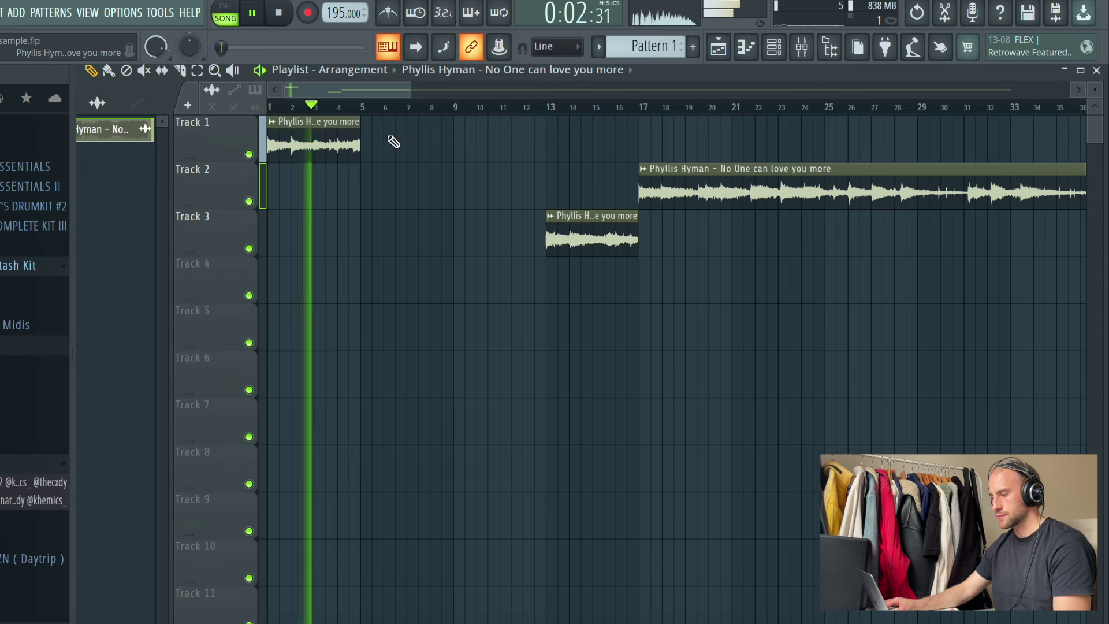
# Place a four-bar sample clip at bar 5 on Track 1 and split bars 2 to 4 into one-bar slices on Track 2
pyautogui.click(361, 151)
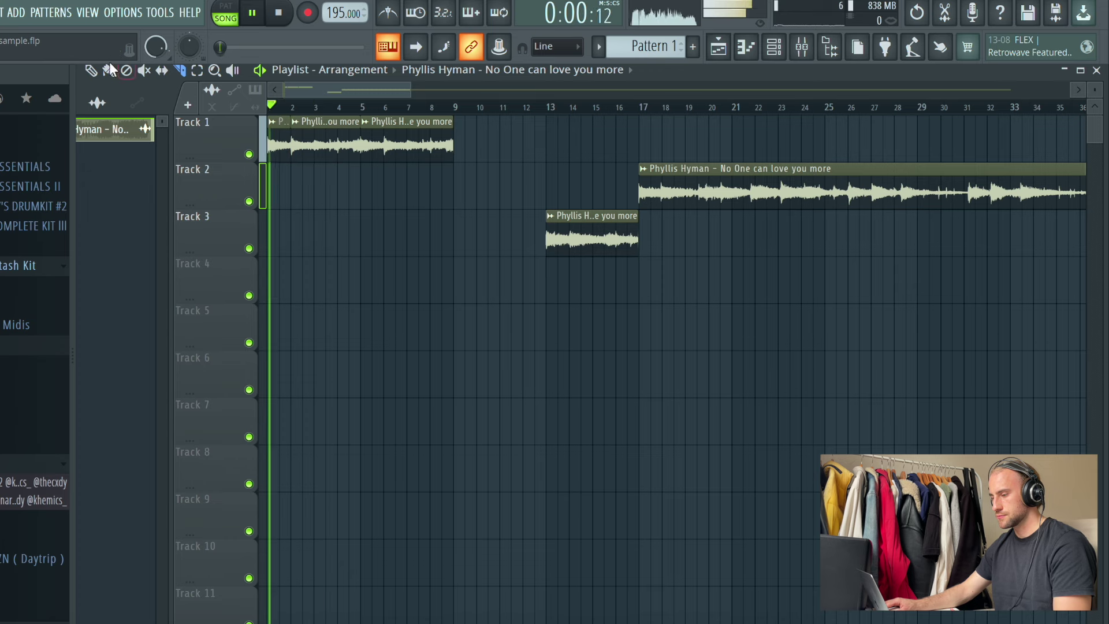
pyautogui.moveTo(315, 145); pyautogui.dragTo(360, 201)
pyautogui.click(318, 195)
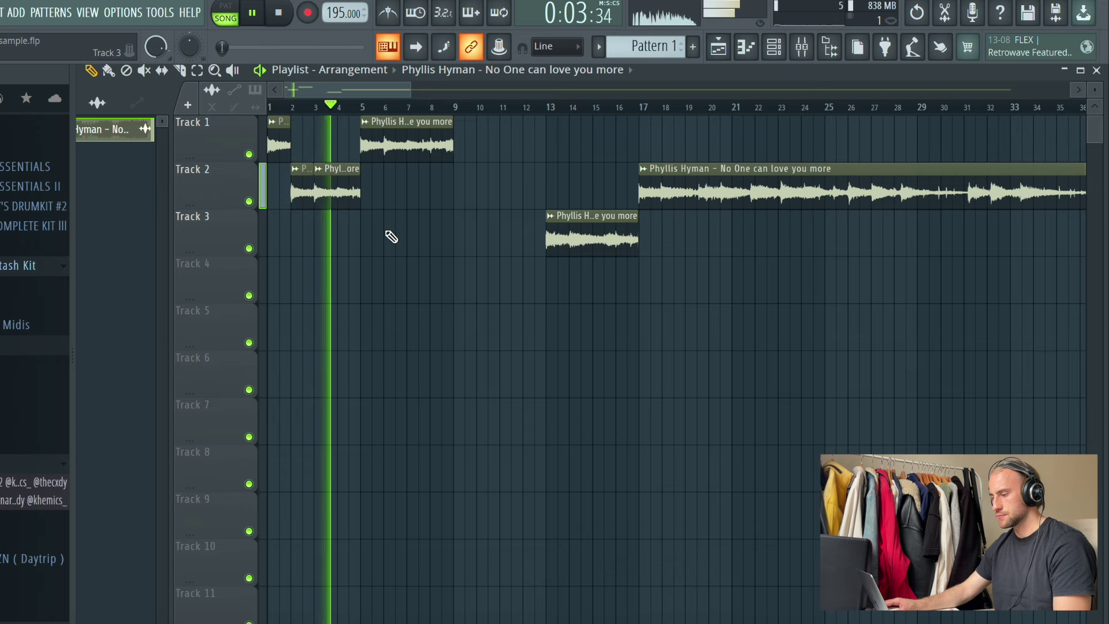
pyautogui.click(341, 198)
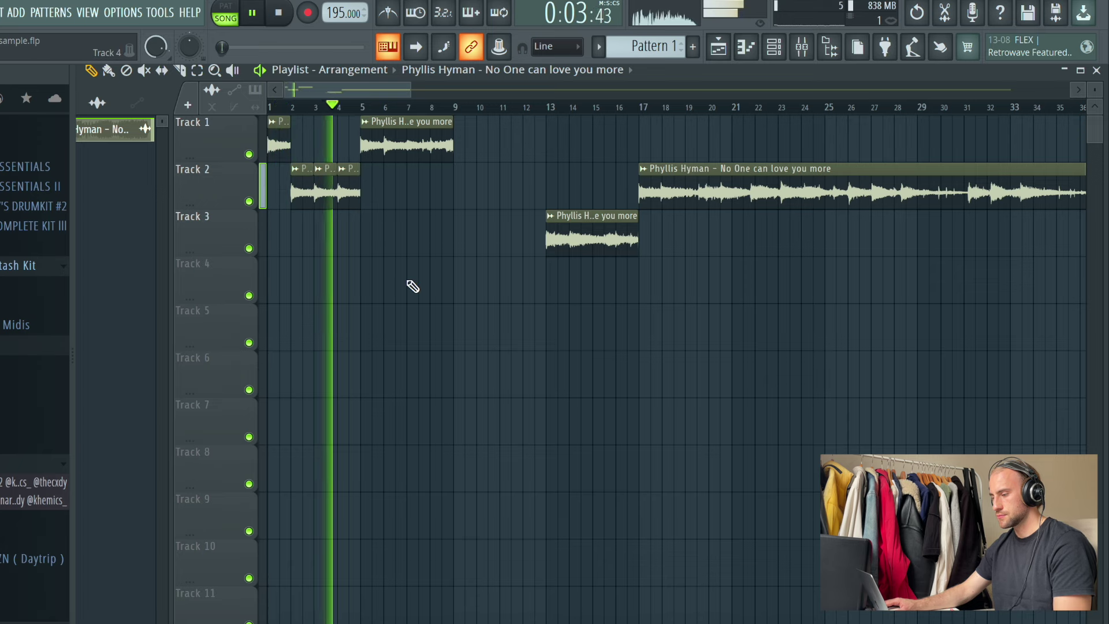
# Replace the bar 4 slice on Track 2 with another one-bar slice of the sample
pyautogui.scroll(4, 331, 94)
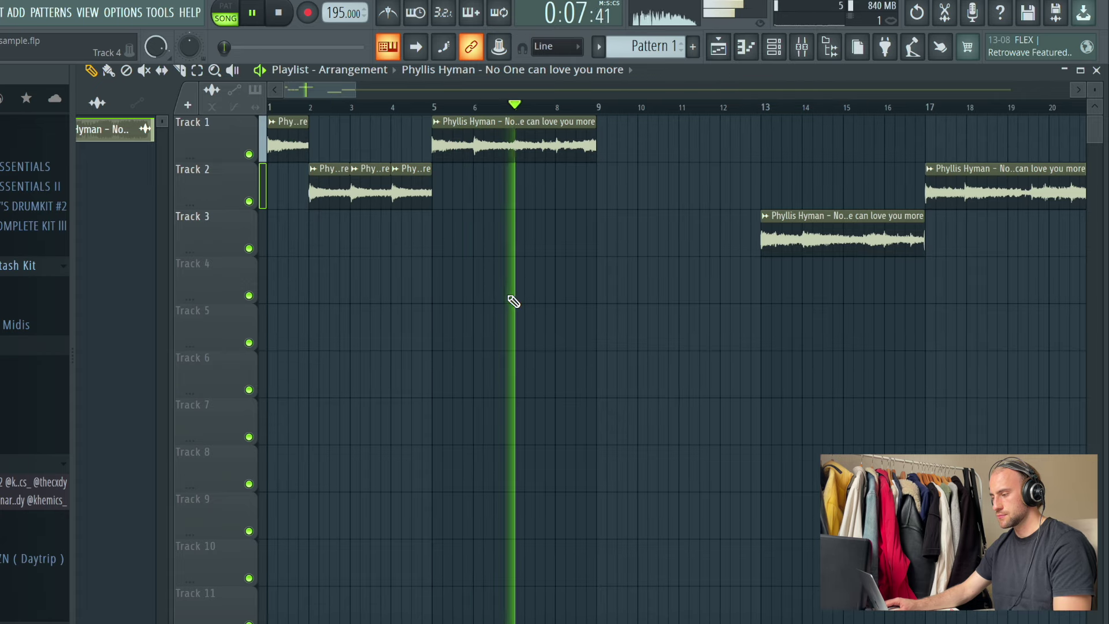
pyautogui.press('space')
pyautogui.press('space')
pyautogui.rightClick(417, 170)
pyautogui.moveTo(390, 203); pyautogui.dragTo(393, 163)
pyautogui.click(182, 74)
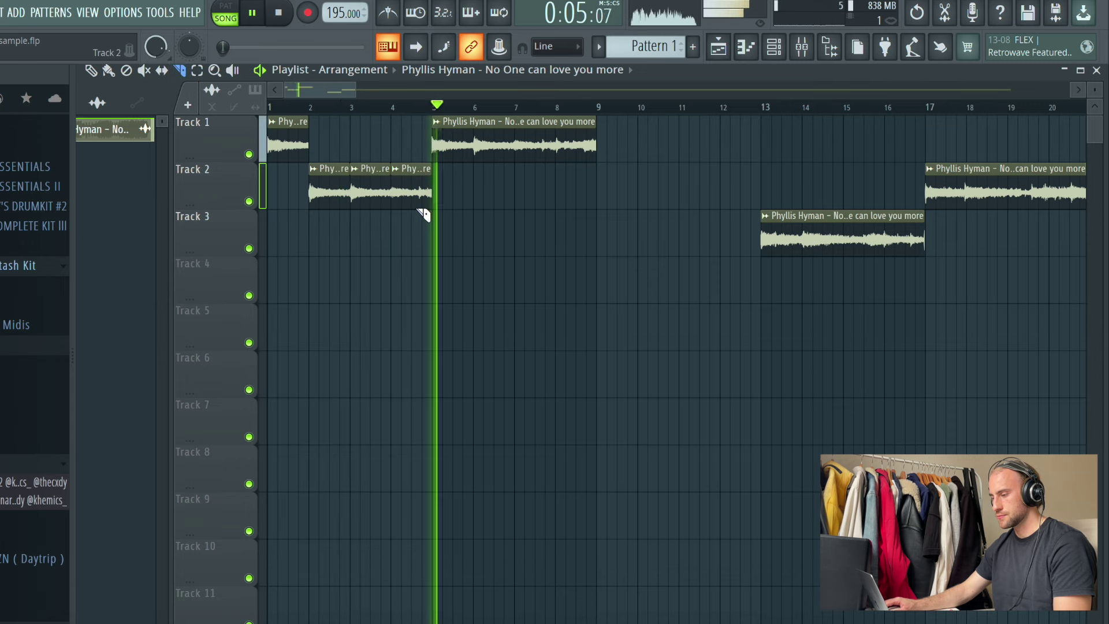
pyautogui.click(92, 72)
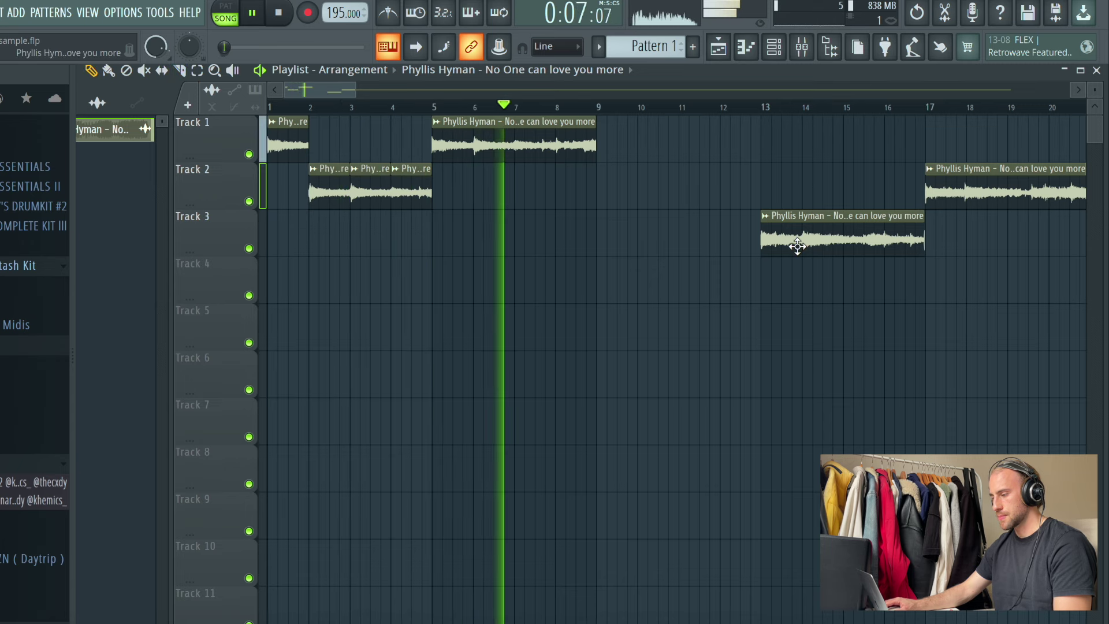
# Add a four-bar sample clip at bar 9 on Track 1 and replace Track 2's bar 4 slice with a one-bar clip on Track 3
pyautogui.click(629, 146)
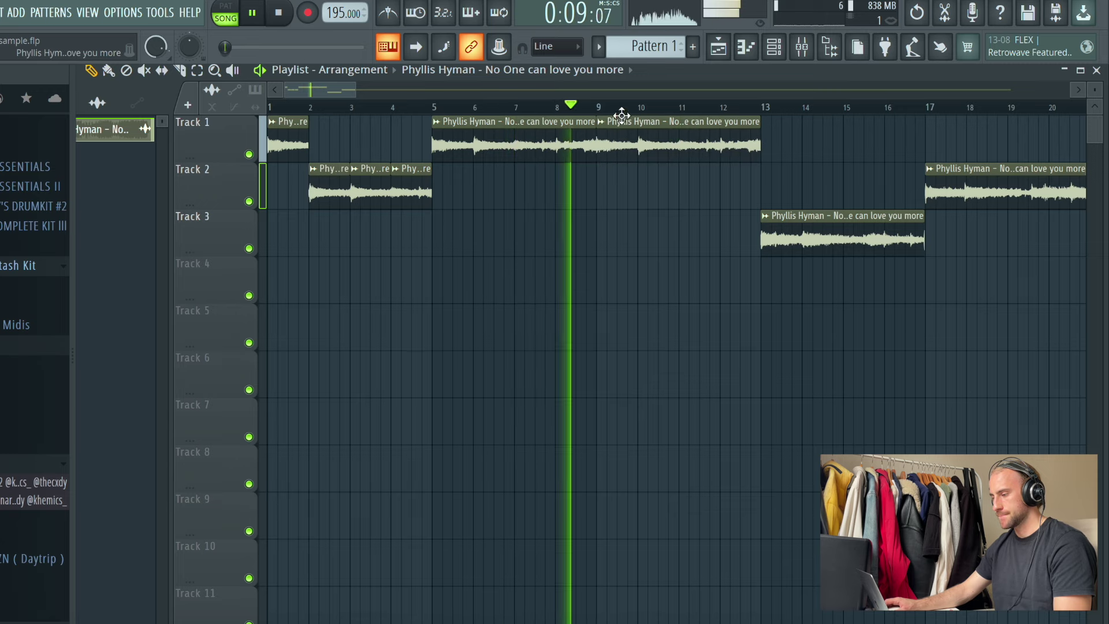
pyautogui.scroll(-3, 626, 112)
pyautogui.scroll(-1, 628, 111)
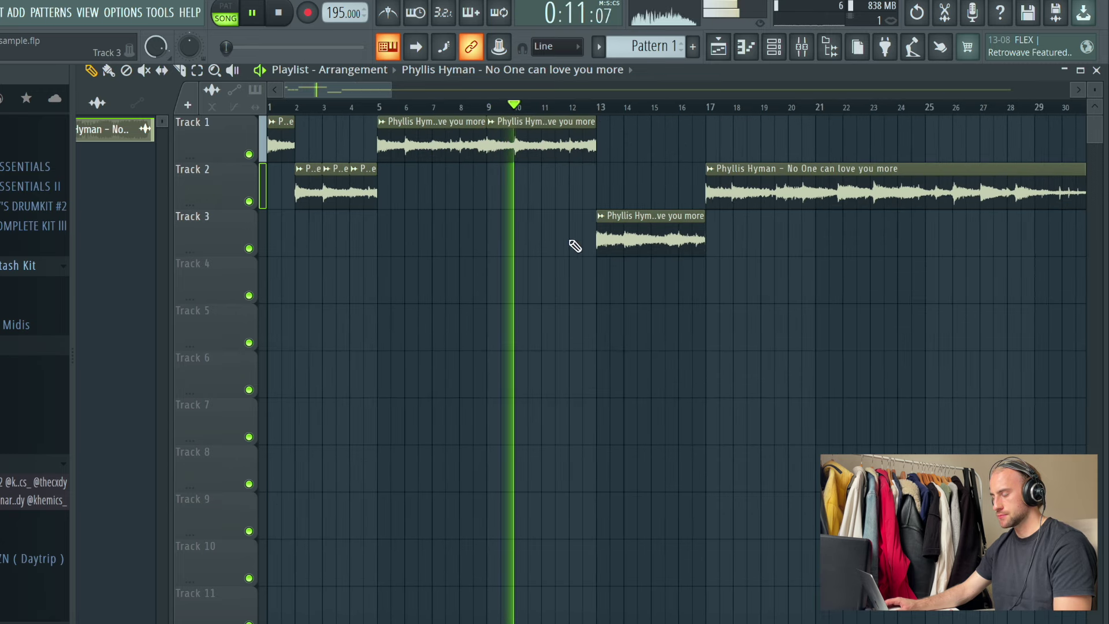
pyautogui.rightClick(375, 197)
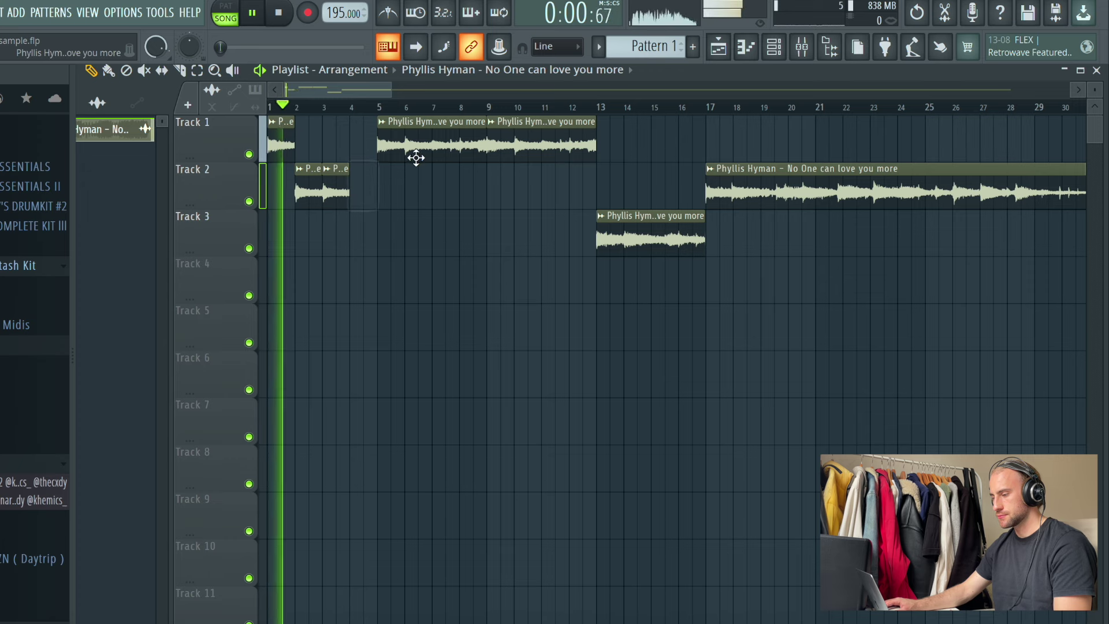
pyautogui.moveTo(326, 255); pyautogui.dragTo(350, 264)
pyautogui.press('space')
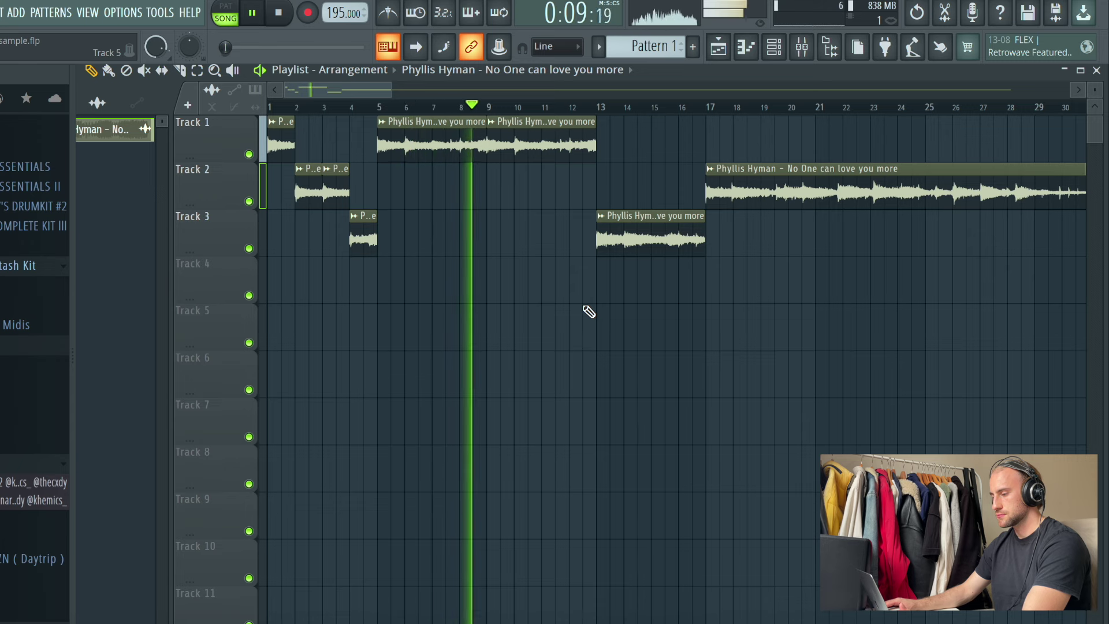
# Remove the long leftover sample clip that starts at bar 17 from the arrangement
pyautogui.moveTo(738, 198); pyautogui.dragTo(965, 235)
pyautogui.scroll(-3, 674, 113)
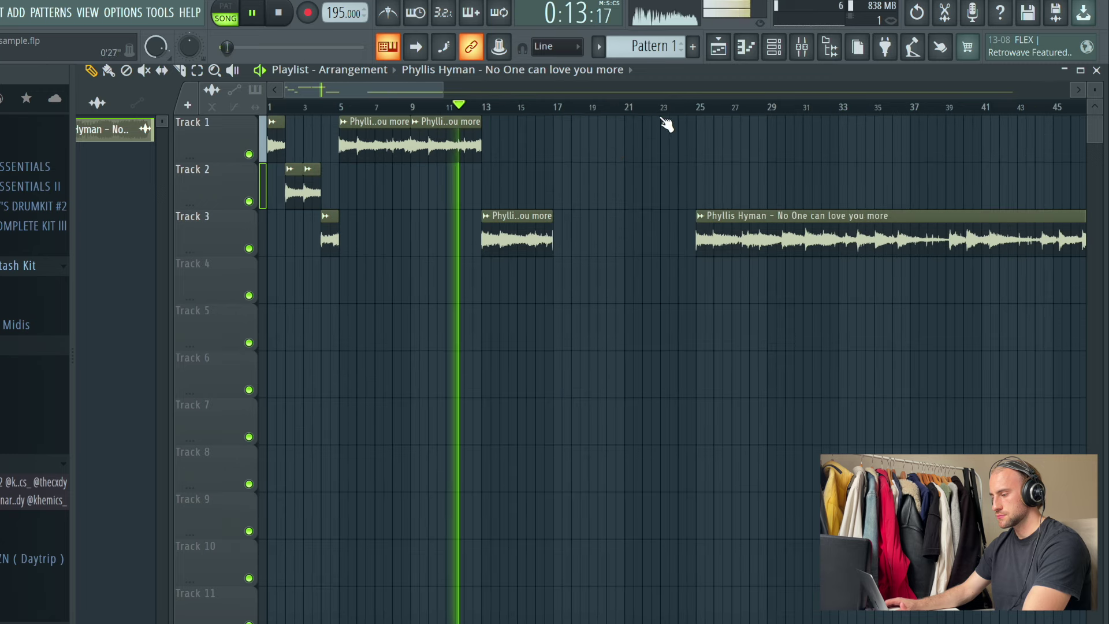
pyautogui.rightClick(803, 232)
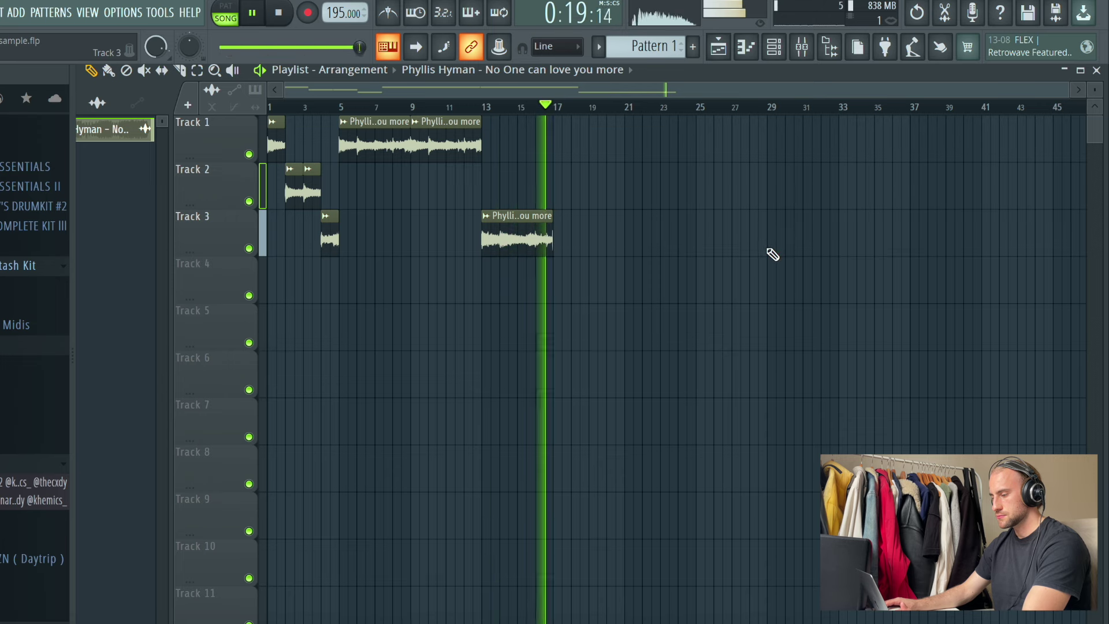
# Route the sample's channel to mixer Insert 1
pyautogui.doubleClick(523, 237)
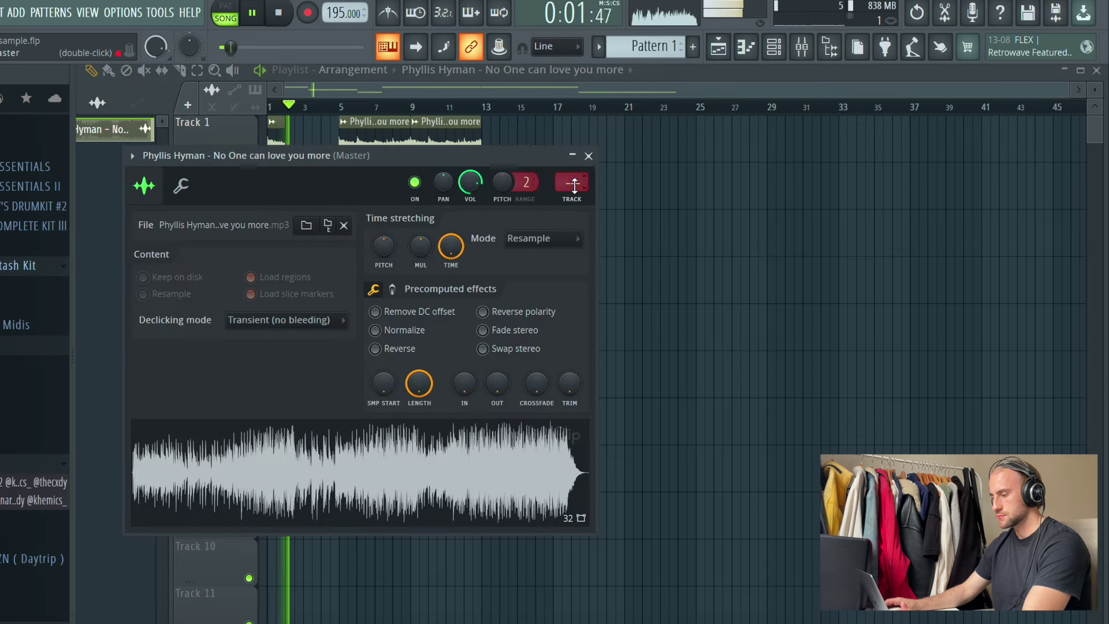
pyautogui.click(589, 155)
# Load FF Pro-Q on Insert 1 with -30 dB shelves: a low shelf near 40 Hz and a high shelf at about 15620 Hz
pyautogui.click(802, 47)
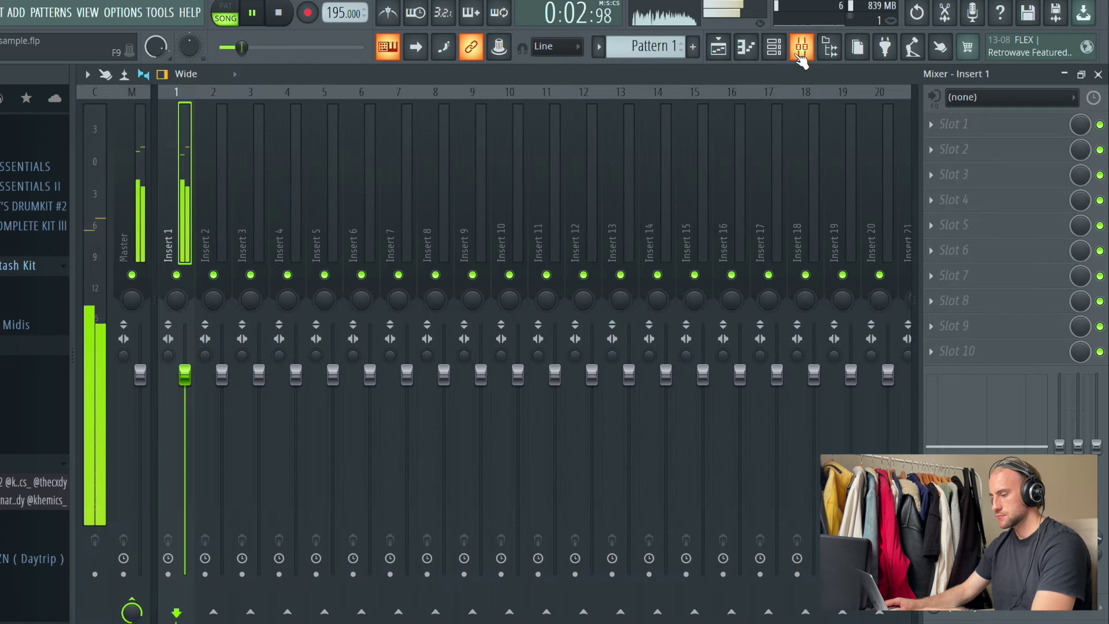
pyautogui.click(958, 123)
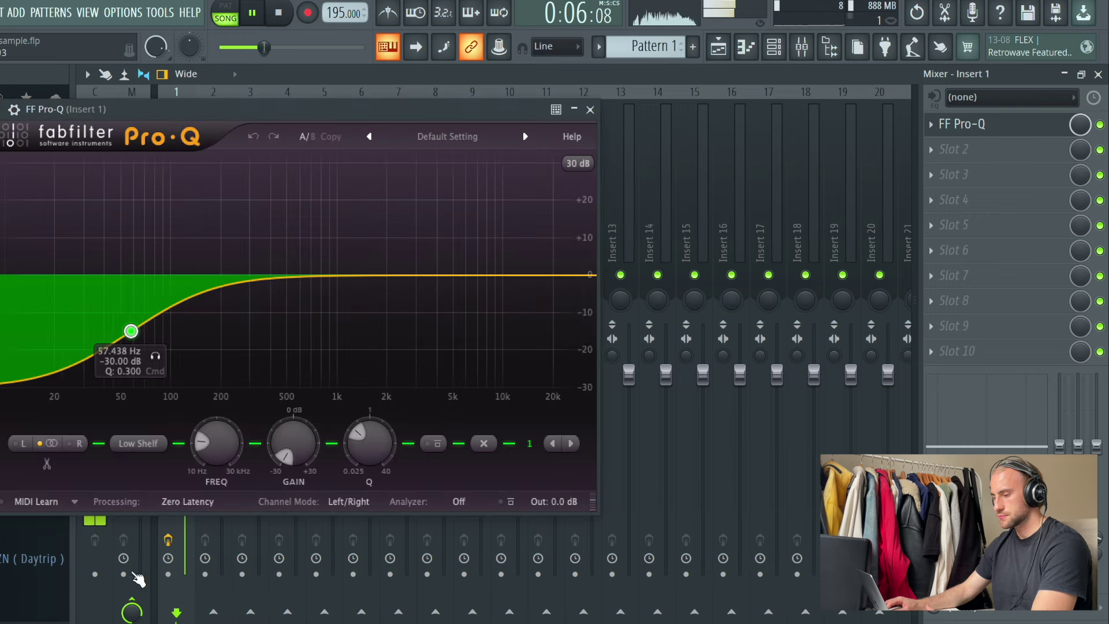
pyautogui.moveTo(117, 330); pyautogui.dragTo(112, 334)
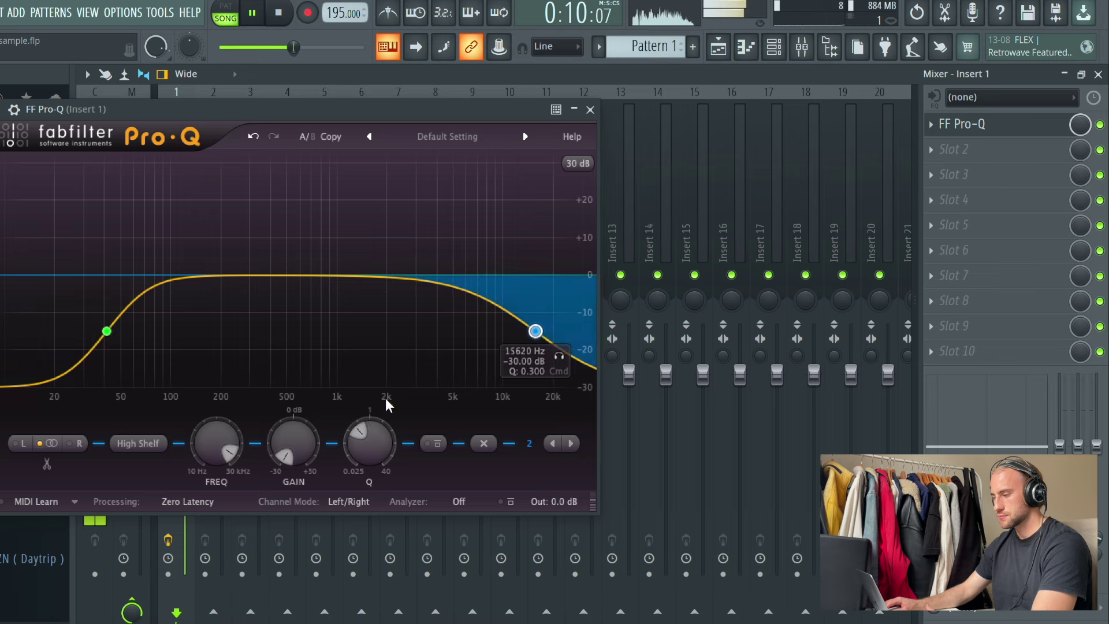
pyautogui.click(589, 109)
# Save the project and place Pattern 1 at bar 1 on Track 4 of the playlist
pyautogui.click(717, 46)
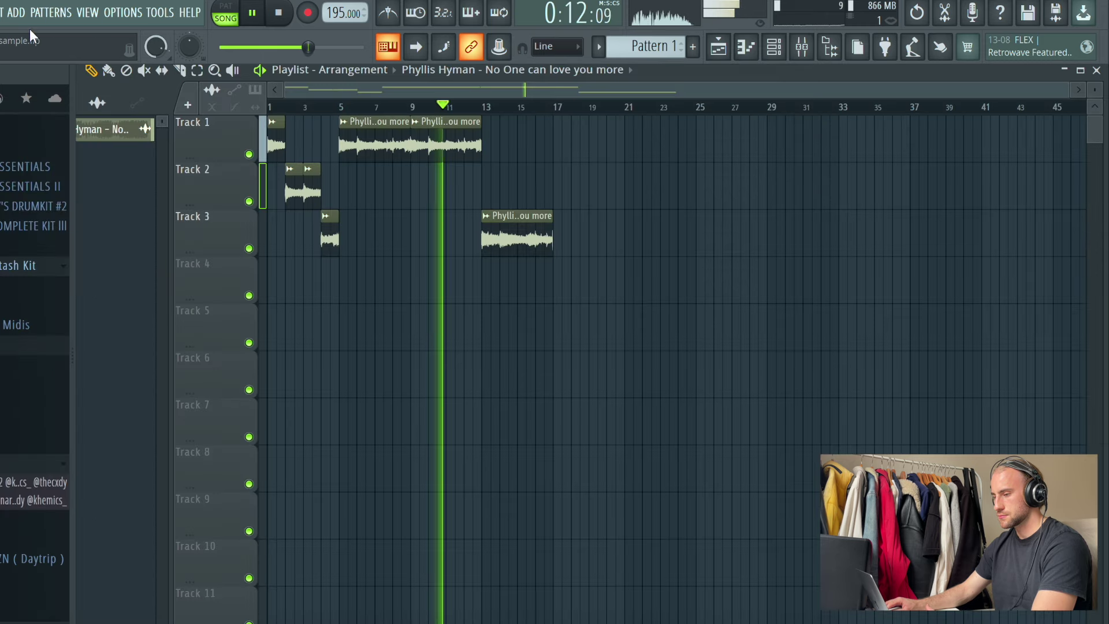
pyautogui.click(1, 12)
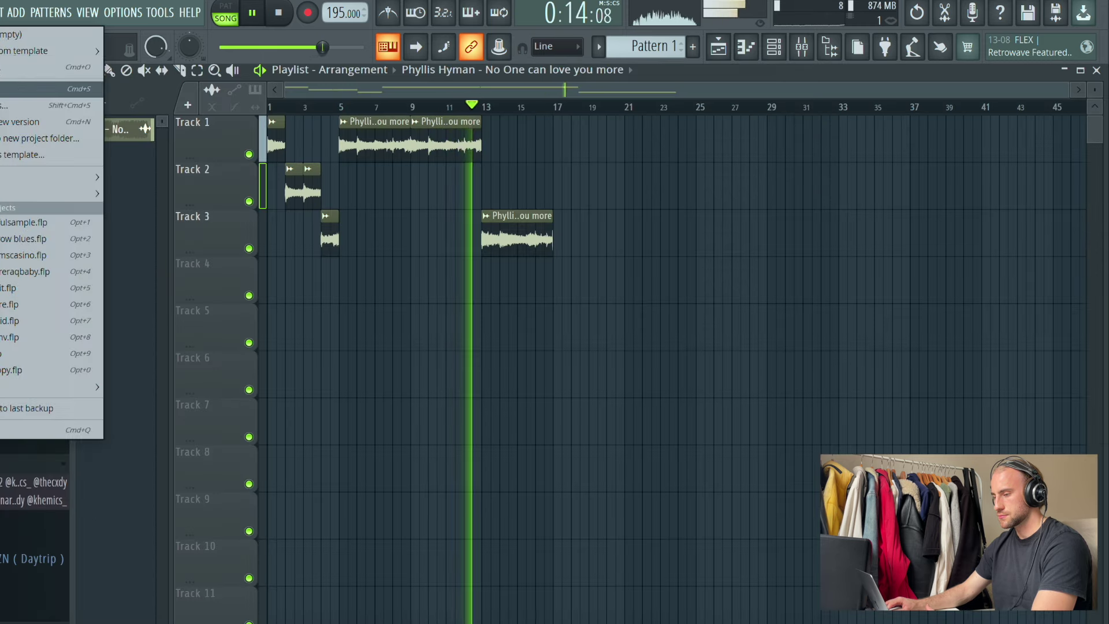
pyautogui.click(3, 88)
pyautogui.click(646, 46)
pyautogui.click(273, 281)
# Find the OTE2PERCSNARE 4 sample in the drum kit and add it to the channel rack
pyautogui.click(774, 47)
pyautogui.scroll(3, 636, 47)
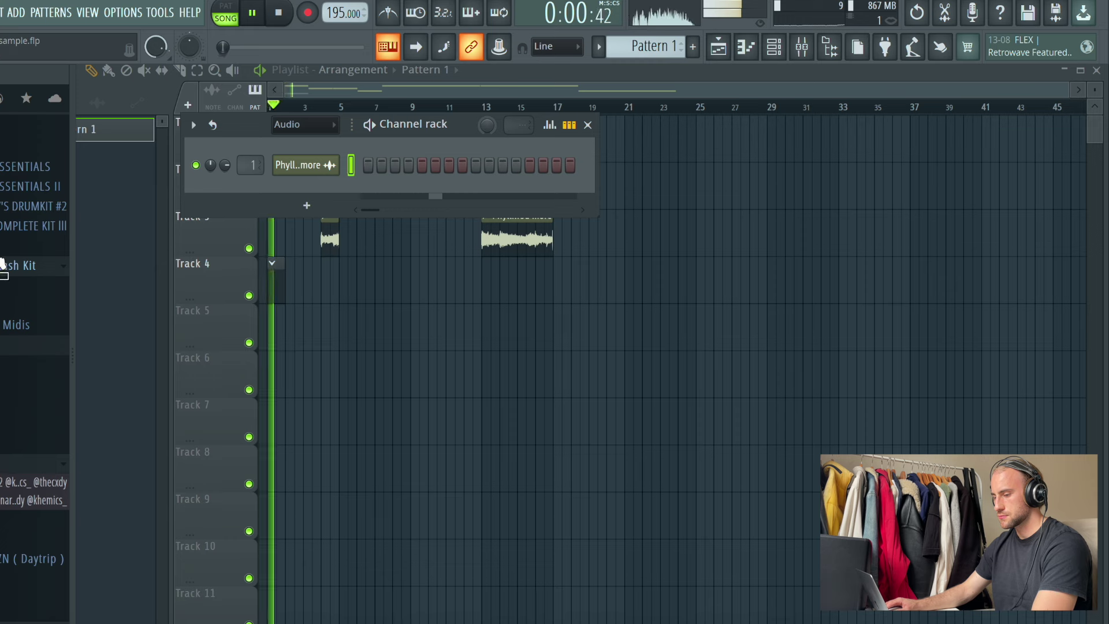
pyautogui.scroll(3, 2, 271)
pyautogui.click(23, 410)
pyautogui.scroll(-5, 26, 523)
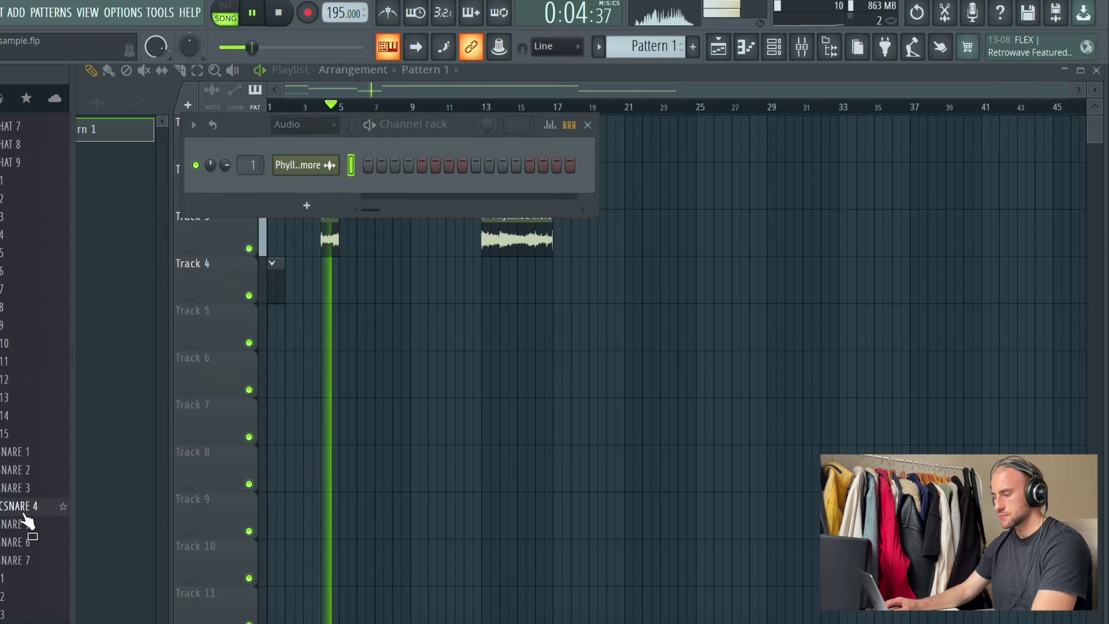
pyautogui.click(24, 495)
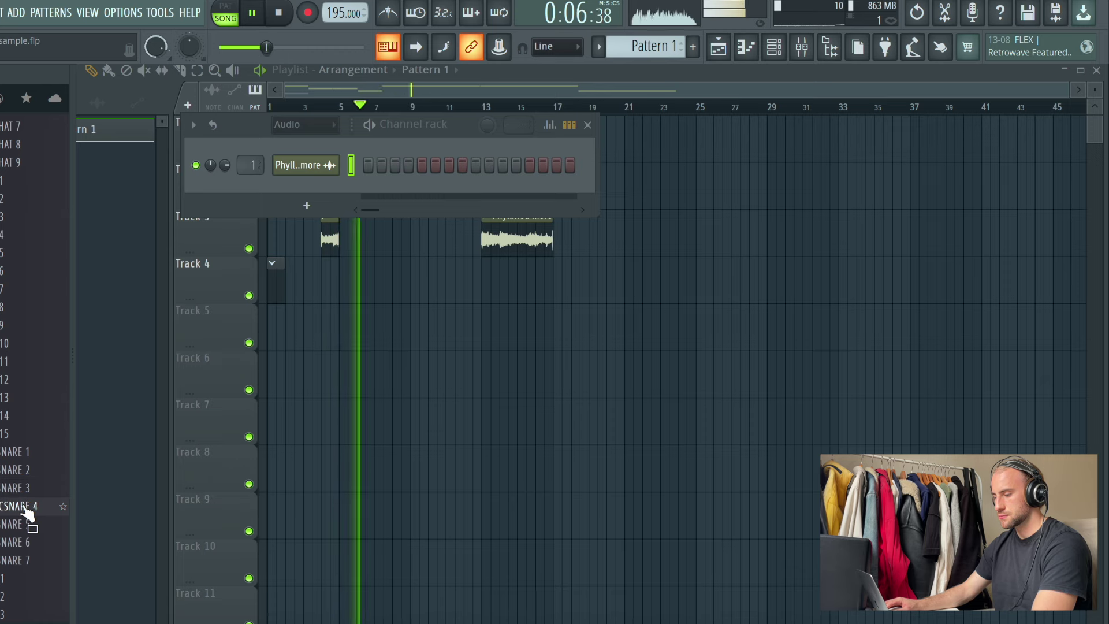
pyautogui.moveTo(305, 182); pyautogui.dragTo(305, 184)
# Open the snare's piano roll around C5 and enlarge the note area by shrinking the control lane
pyautogui.rightClick(308, 188)
pyautogui.click(427, 189)
pyautogui.scroll(-5, 291, 260)
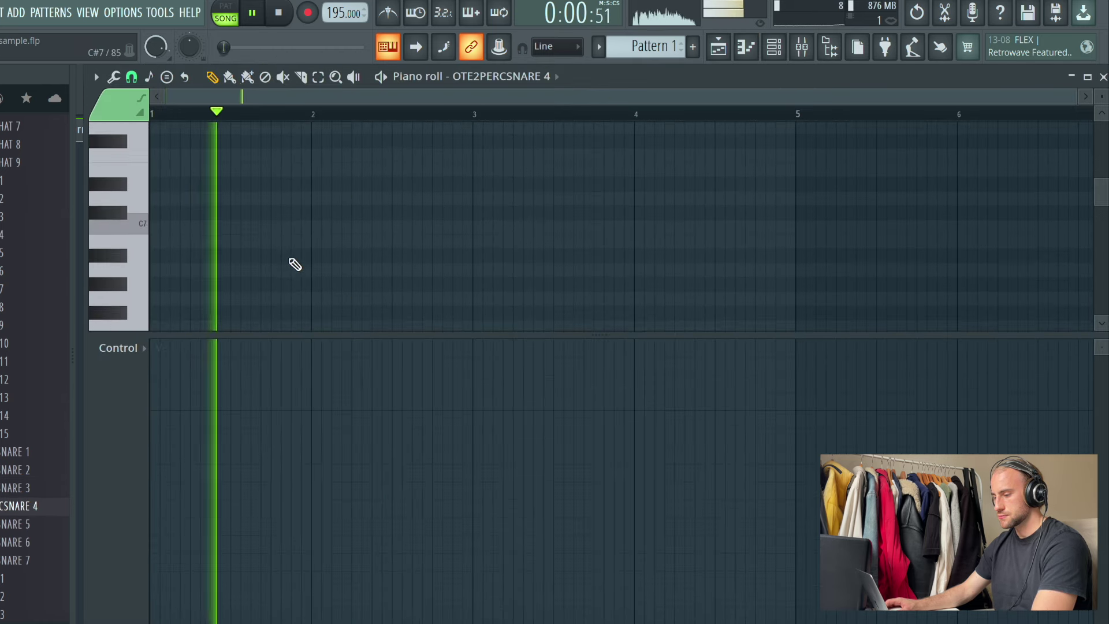
pyautogui.scroll(-4, 255, 284)
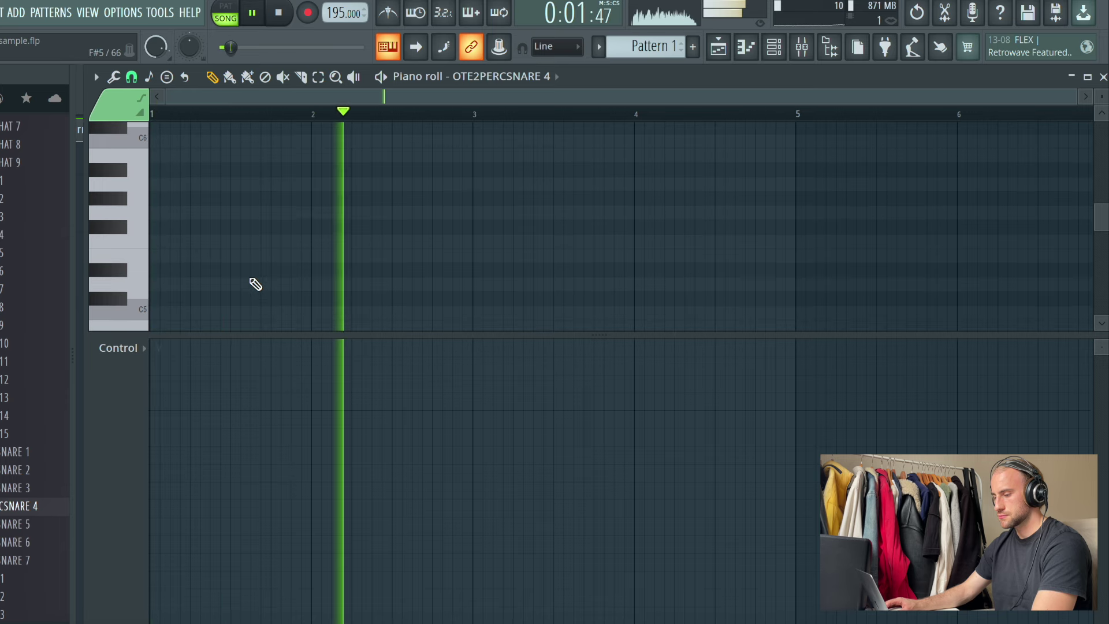
pyautogui.click(233, 310)
pyautogui.rightClick(240, 311)
pyautogui.moveTo(260, 335); pyautogui.dragTo(262, 583)
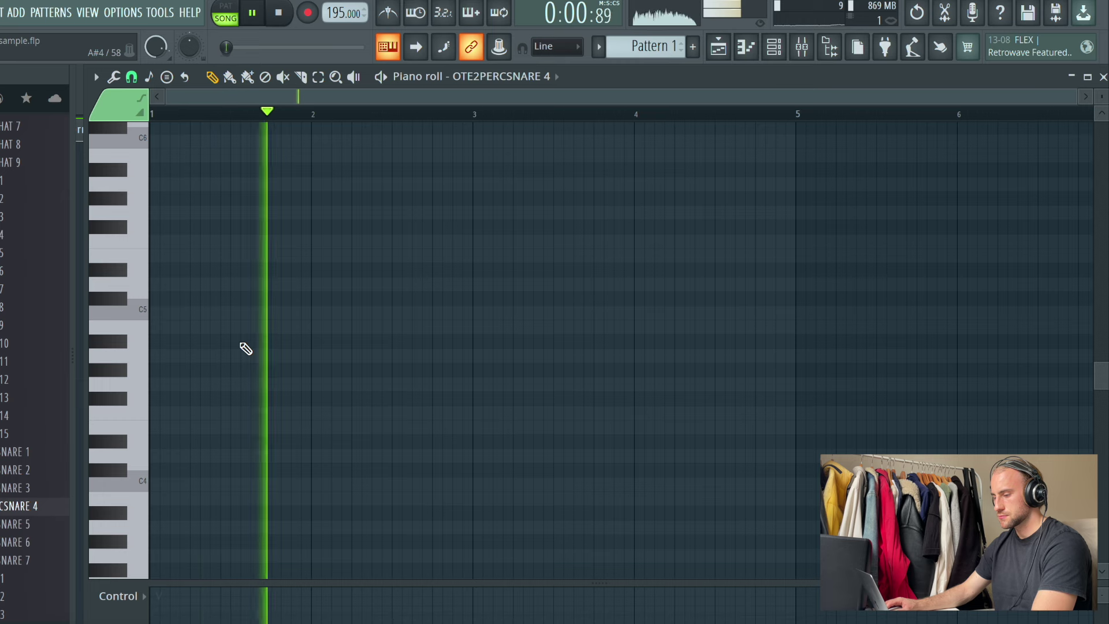
# Draw C5 snare notes around beat 3 of bars 1 to 4 and duplicate the four notes after them
pyautogui.click(239, 313)
pyautogui.click(401, 313)
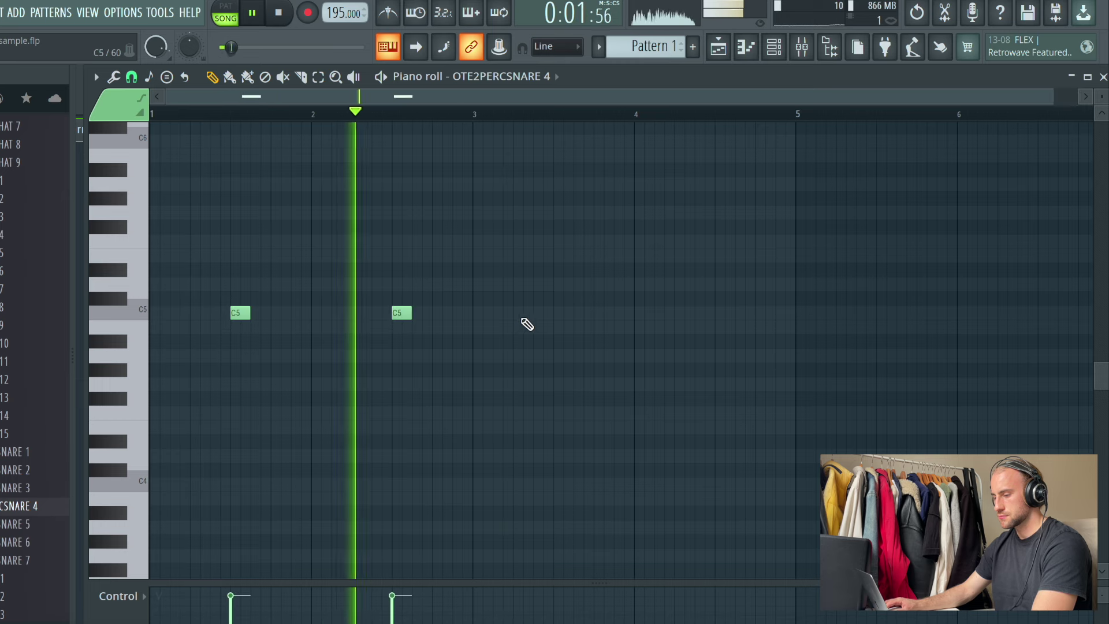
pyautogui.click(563, 313)
pyautogui.click(732, 312)
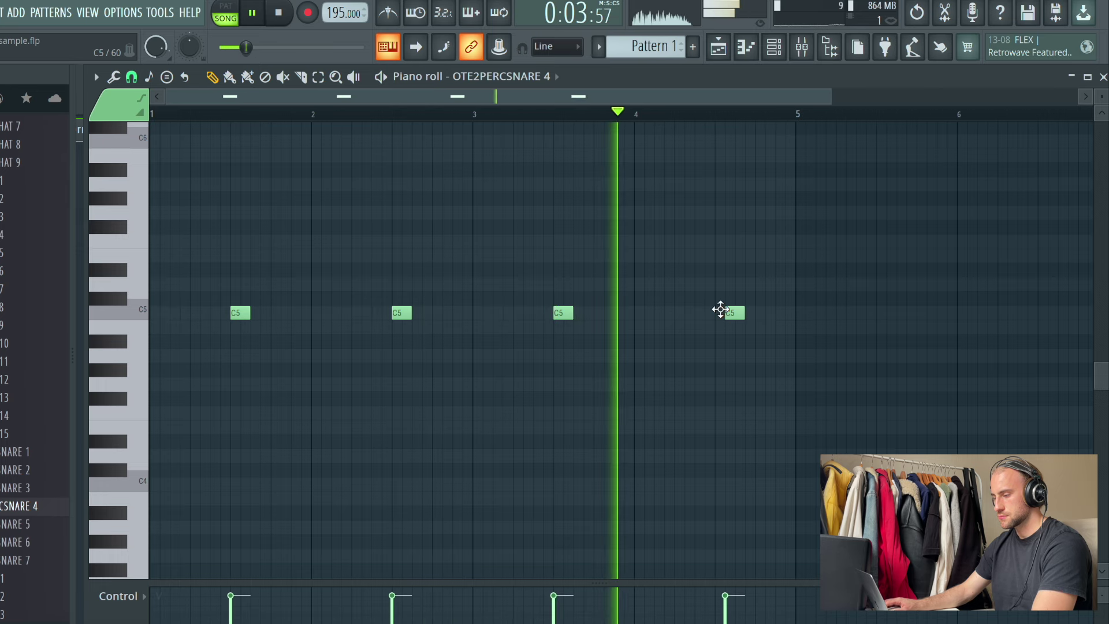
pyautogui.hotkey('ctrl', 'b')
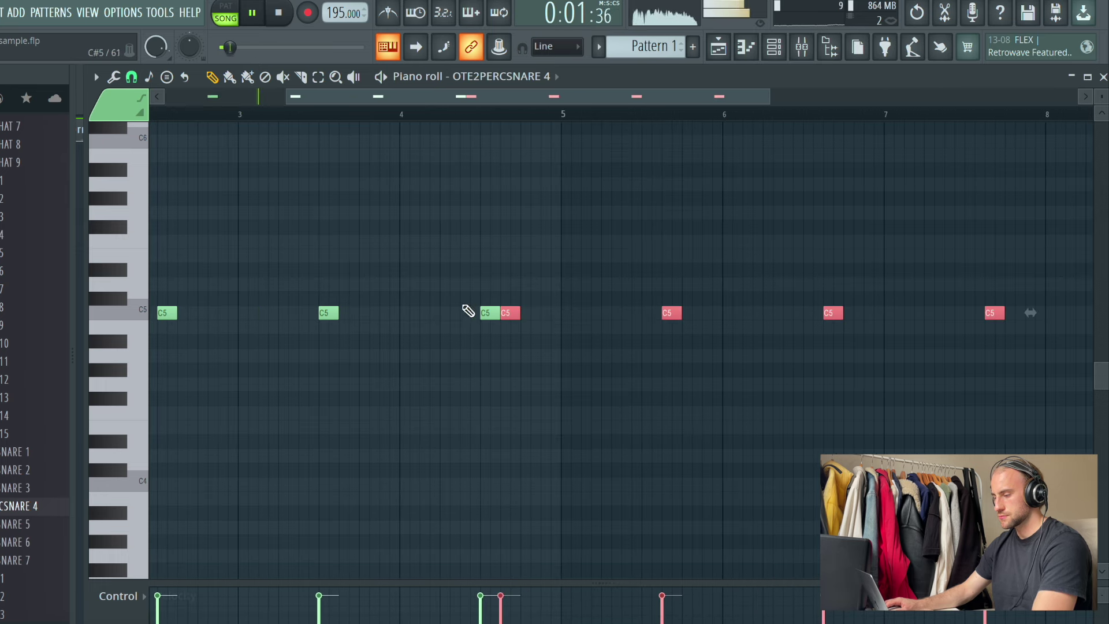
# Align the duplicated snare notes to beat 3 of bars 5 to 8 and place another Pattern 1 at bar 9 on Track 4
pyautogui.moveTo(504, 313); pyautogui.dragTo(645, 314)
pyautogui.click(713, 149)
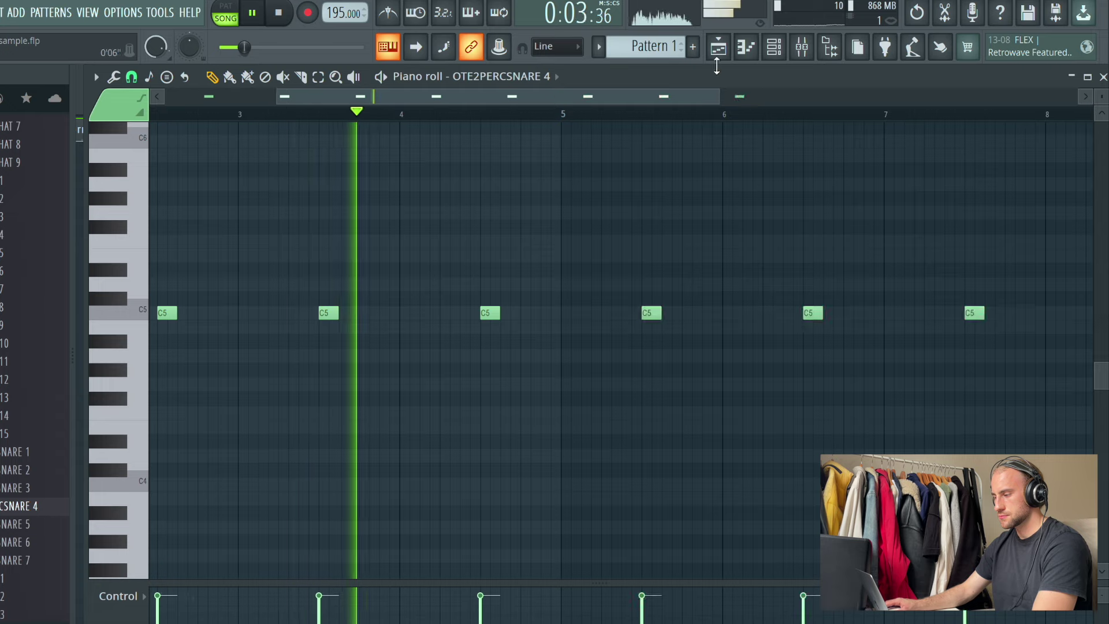
pyautogui.click(718, 46)
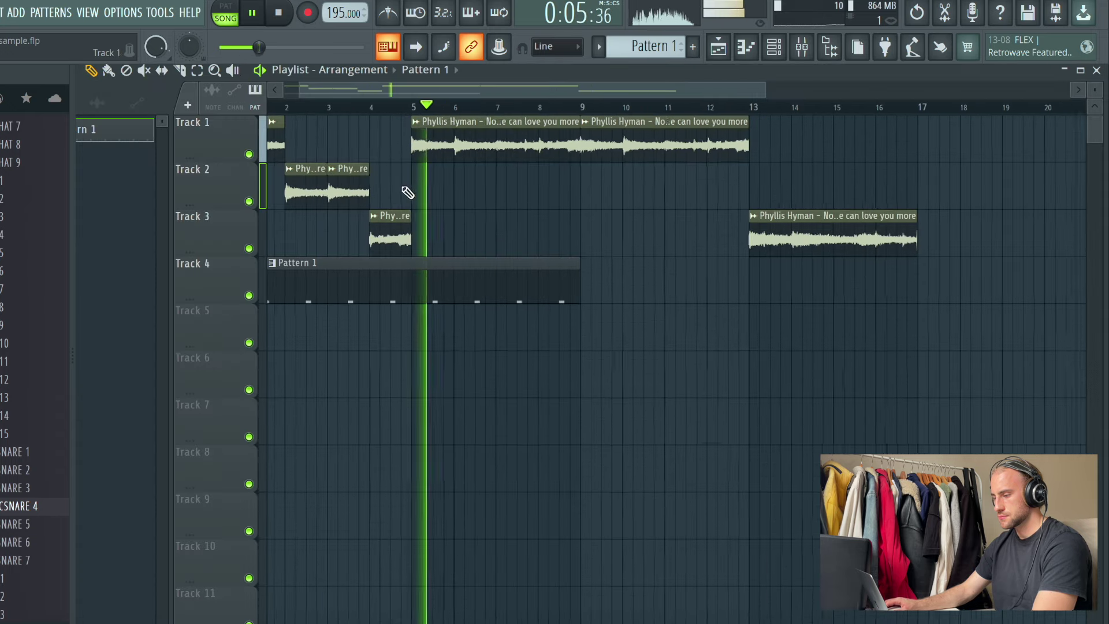
pyautogui.click(589, 296)
# Play the arrangement from bar 1 and set the project tempo to 139 BPM
pyautogui.moveTo(500, 93); pyautogui.dragTo(229, 108)
pyautogui.click(273, 106)
pyautogui.scroll(5, 284, 106)
pyautogui.click(266, 107)
pyautogui.press('space')
pyautogui.moveTo(331, 13); pyautogui.dragTo(358, 32)
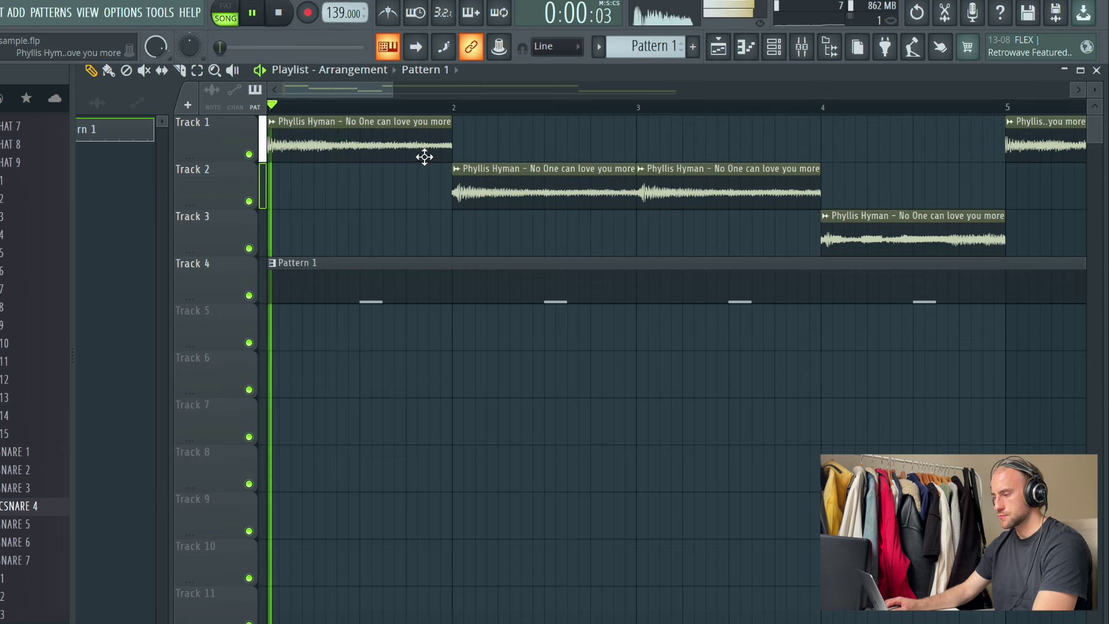
# Shorten all the sample clips on Tracks 1 to 3 to half their length, making the first four half a bar each
pyautogui.moveTo(444, 133)
pyautogui.mouseDown()
pyautogui.moveTo(376, 158)
pyautogui.moveTo(451, 154)
pyautogui.mouseUp()
pyautogui.press('space')
pyautogui.press('space')
pyautogui.moveTo(456, 140); pyautogui.dragTo(355, 147)
pyautogui.press('space')
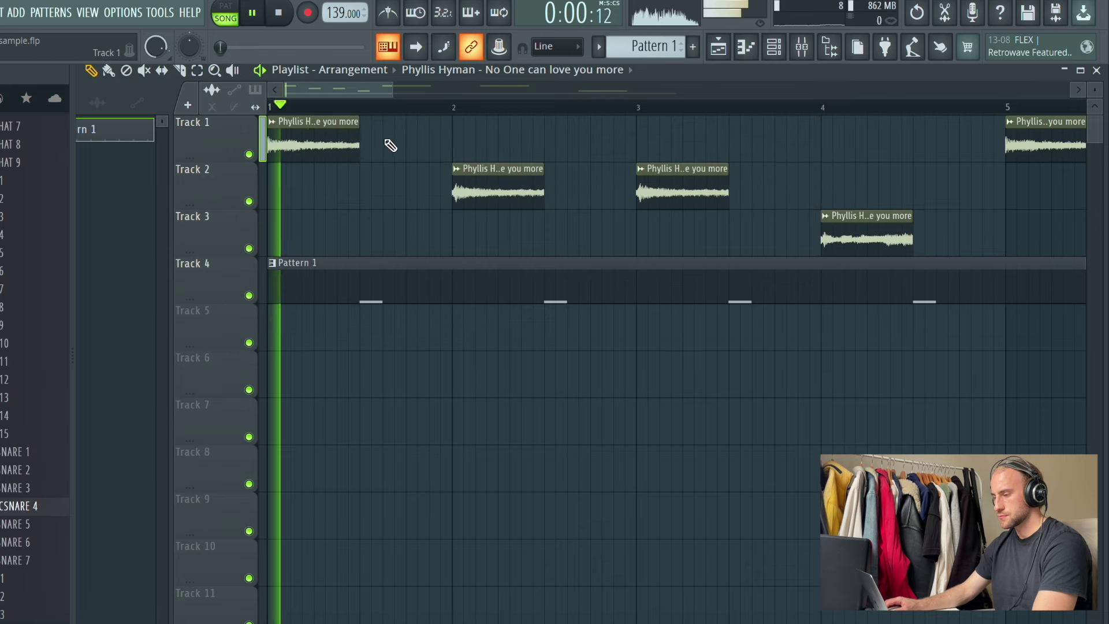
# Close the gaps between the short chops by moving the Track 2 clips to mid-bar 1 and bar 2, and the Track 3 clip to mid-bar 2
pyautogui.moveTo(472, 179); pyautogui.dragTo(380, 180)
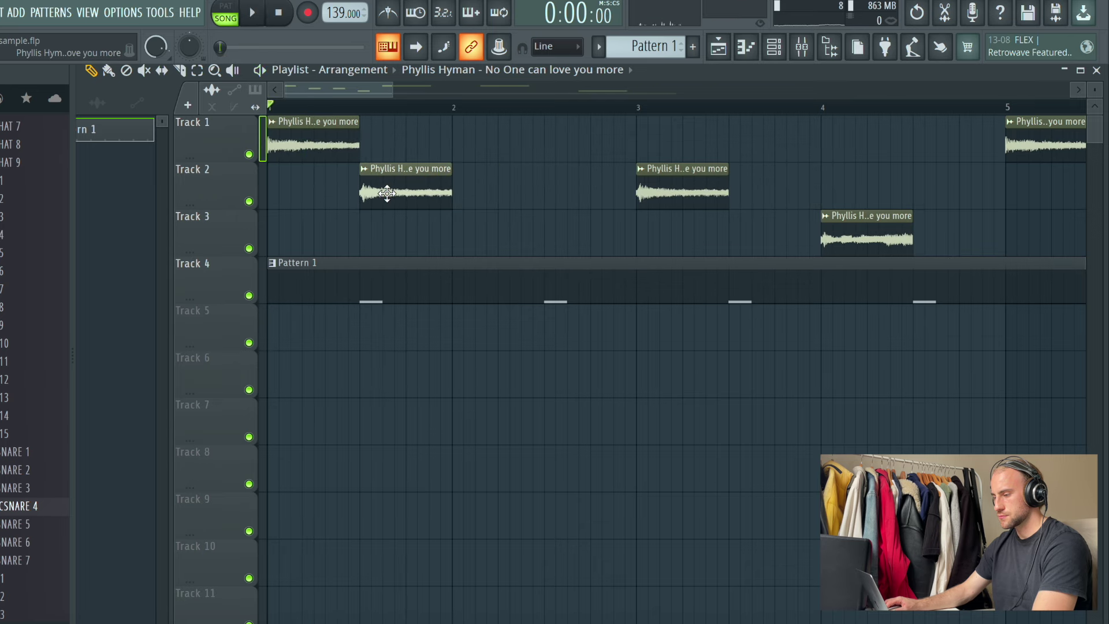
pyautogui.moveTo(680, 186); pyautogui.dragTo(496, 187)
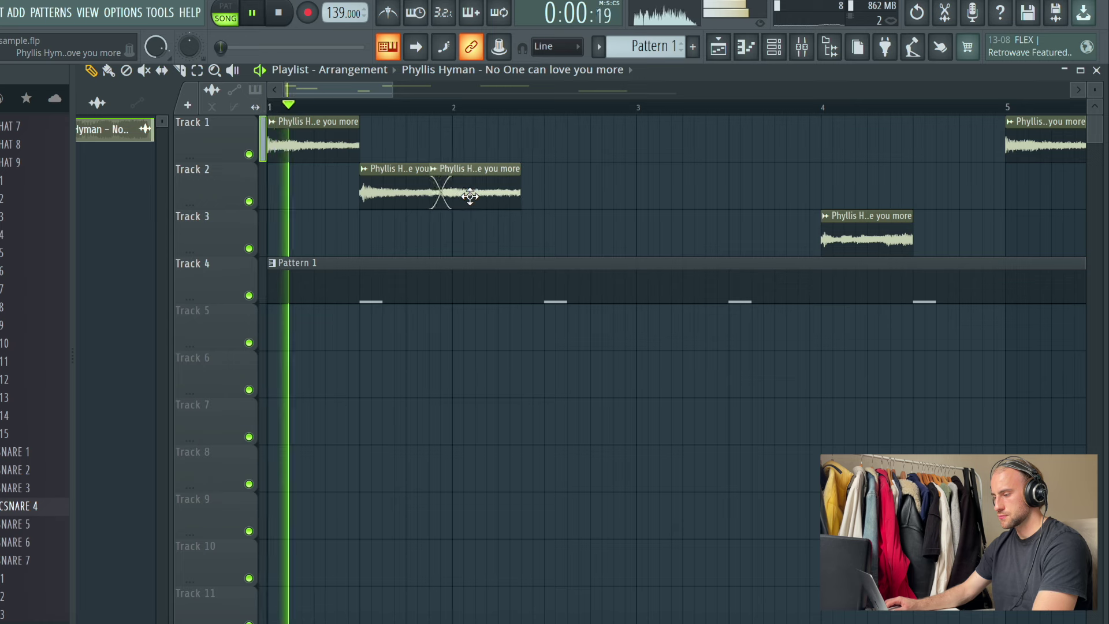
pyautogui.moveTo(862, 225); pyautogui.dragTo(597, 226)
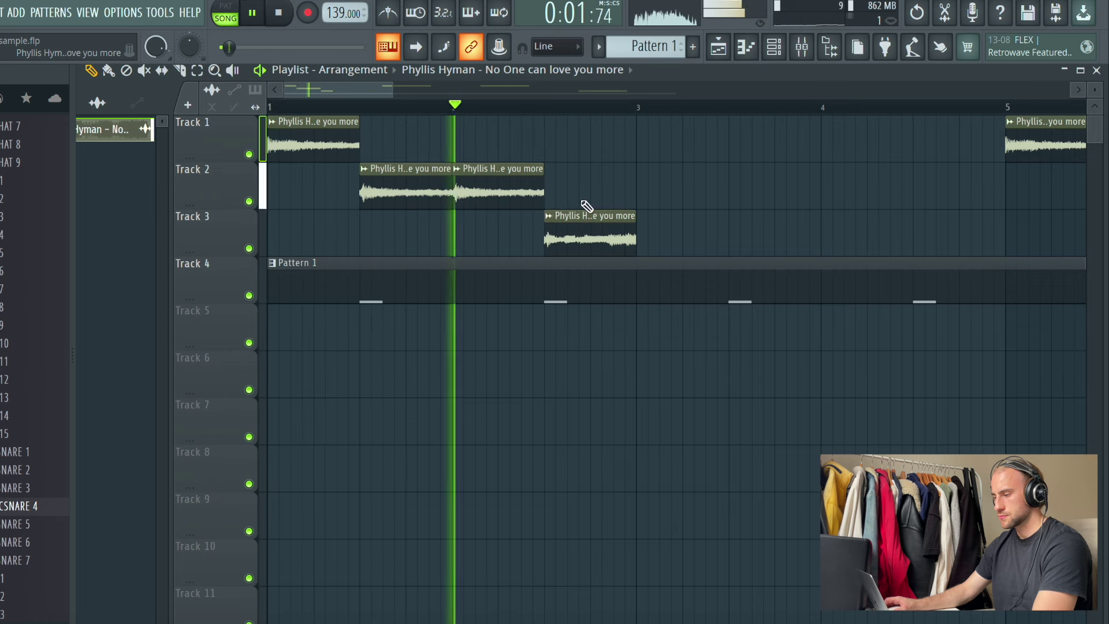
pyautogui.scroll(-2, 538, 104)
pyautogui.press('space')
pyautogui.press('space')
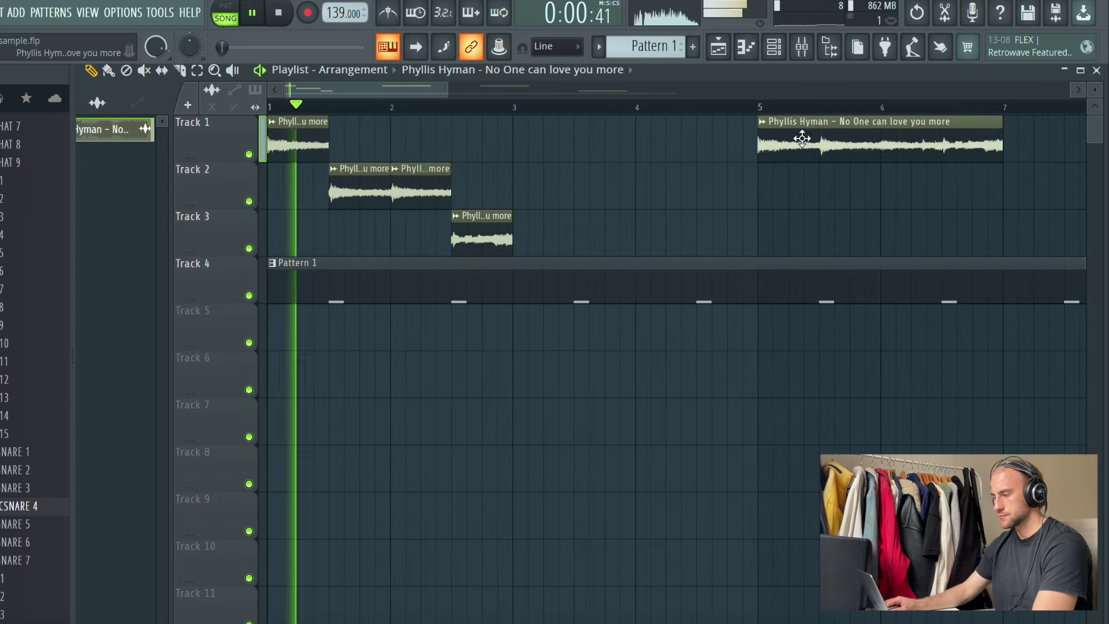
# Move the three long sample clips to bars 3, 5 and 7 and delete the second Pattern 1 clip from Track 4
pyautogui.moveTo(809, 151); pyautogui.dragTo(564, 153)
pyautogui.scroll(-3, 552, 109)
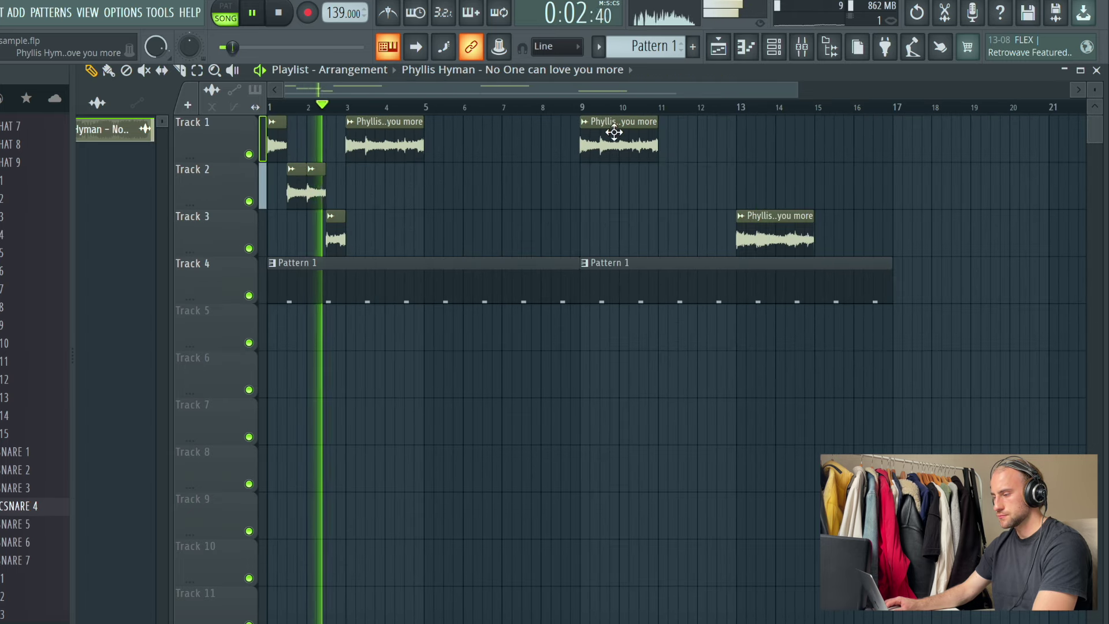
pyautogui.moveTo(614, 124); pyautogui.dragTo(452, 163)
pyautogui.moveTo(798, 241); pyautogui.dragTo(527, 235)
pyautogui.rightClick(630, 280)
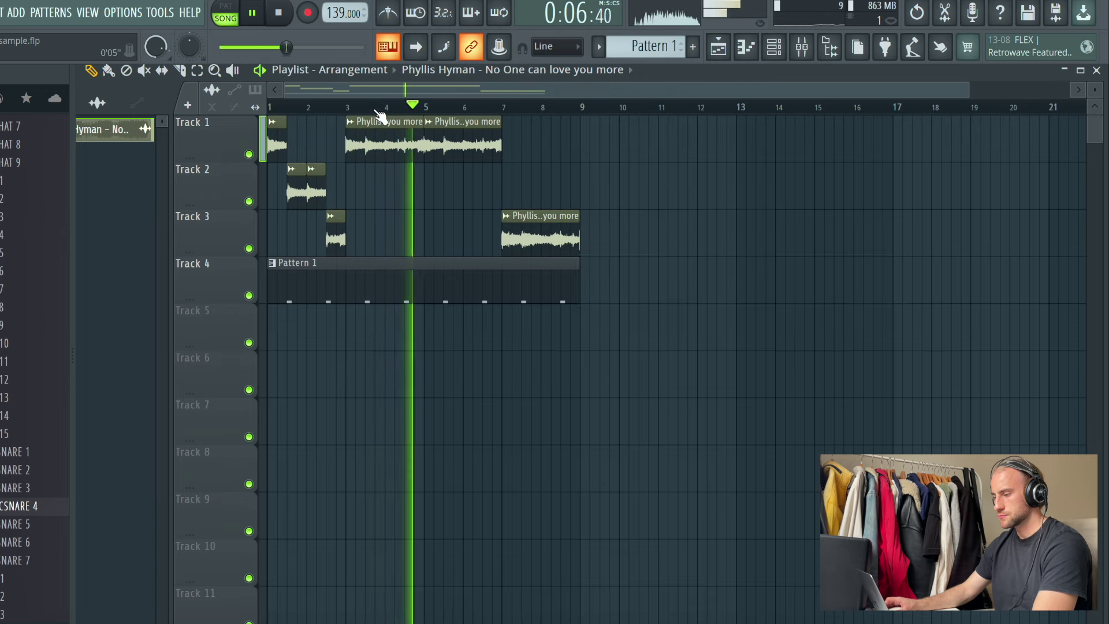
# Audition the drum kit's percussion samples and add OTE2PERC 12 to the channel rack
pyautogui.scroll(2, 358, 97)
pyautogui.scroll(3, 307, 90)
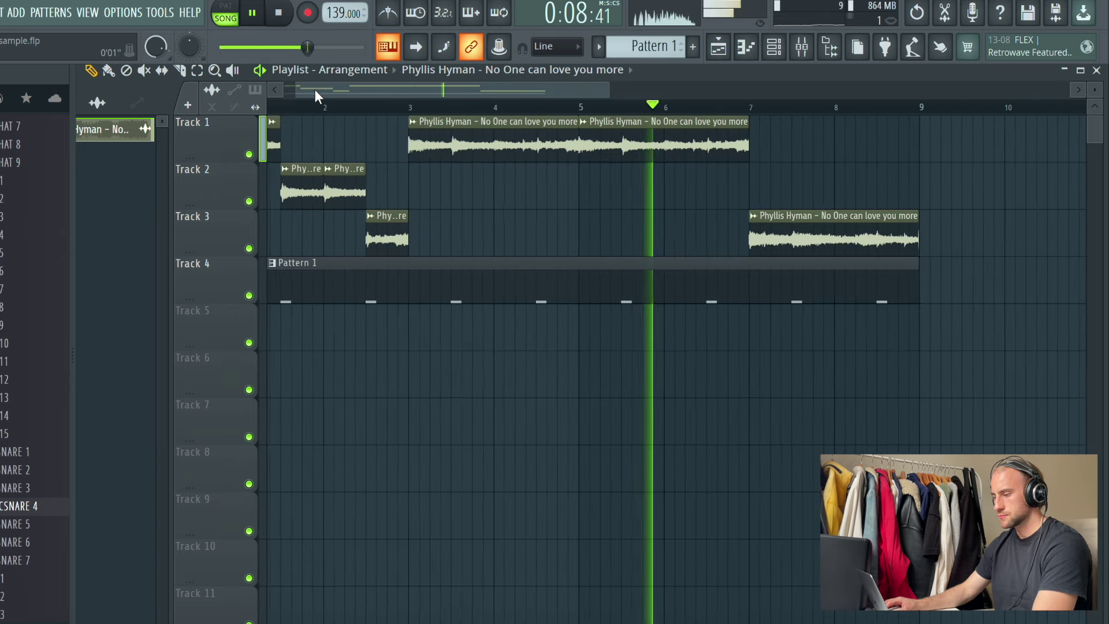
pyautogui.click(772, 49)
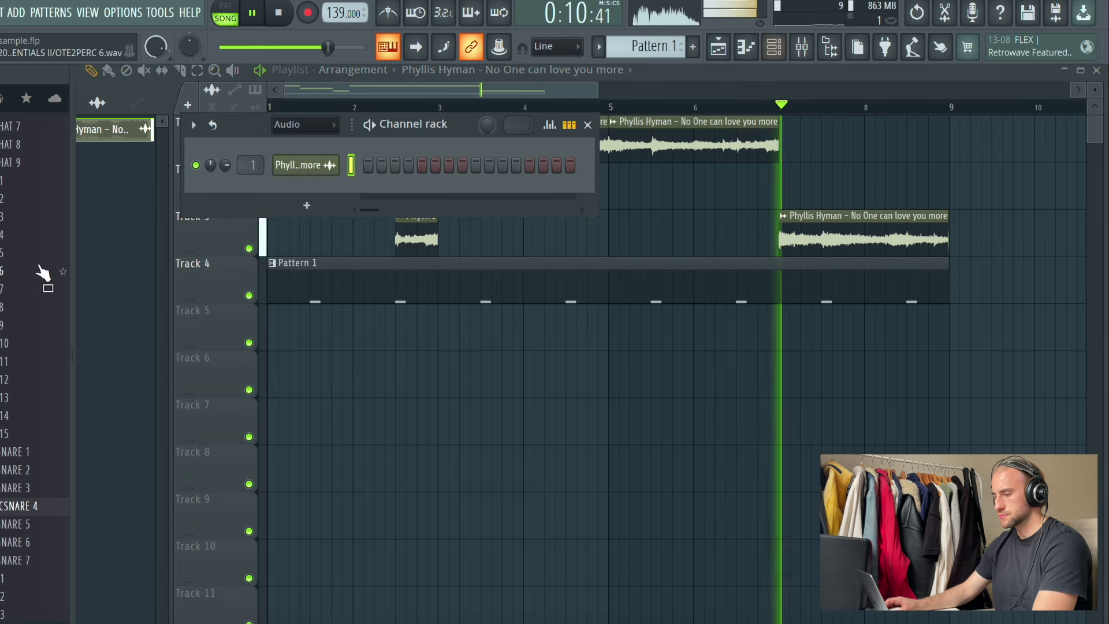
pyautogui.scroll(2, 25, 330)
pyautogui.click(26, 381)
pyautogui.click(38, 488)
pyautogui.moveTo(38, 488); pyautogui.dragTo(315, 196)
# Add the OTE2HIHAT 9 sample to the channel rack and fill every 2 steps of its sequence
pyautogui.scroll(3, 20, 282)
pyautogui.moveTo(20, 218); pyautogui.dragTo(307, 244)
pyautogui.rightClick(307, 241)
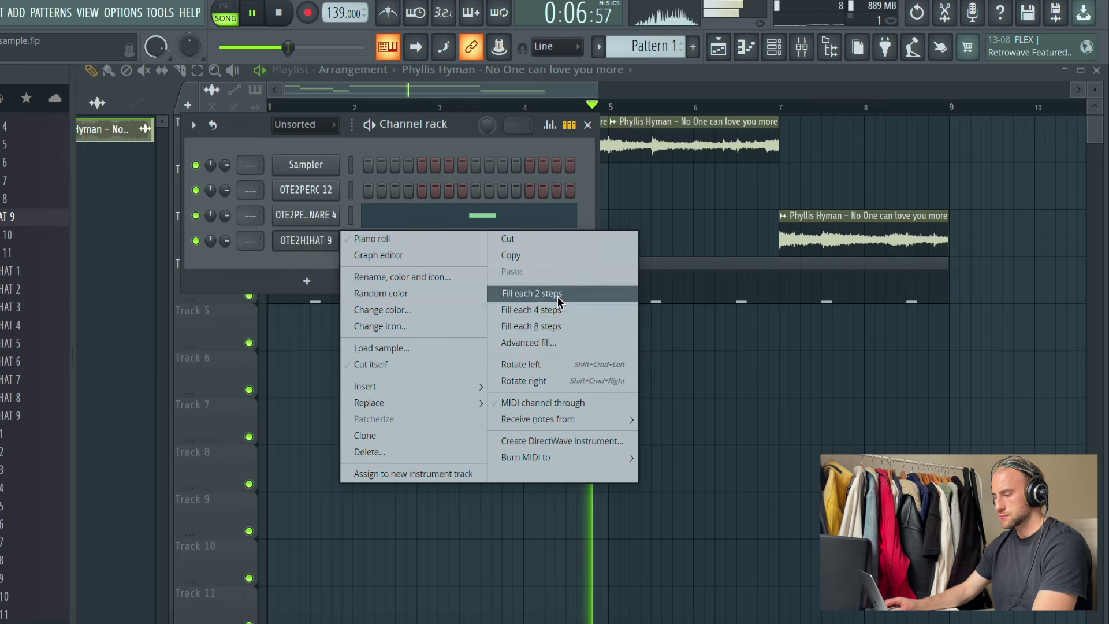
pyautogui.click(533, 293)
# Add a short fade-out to the hi-hat sample and lower its volume in its channel settings
pyautogui.click(309, 242)
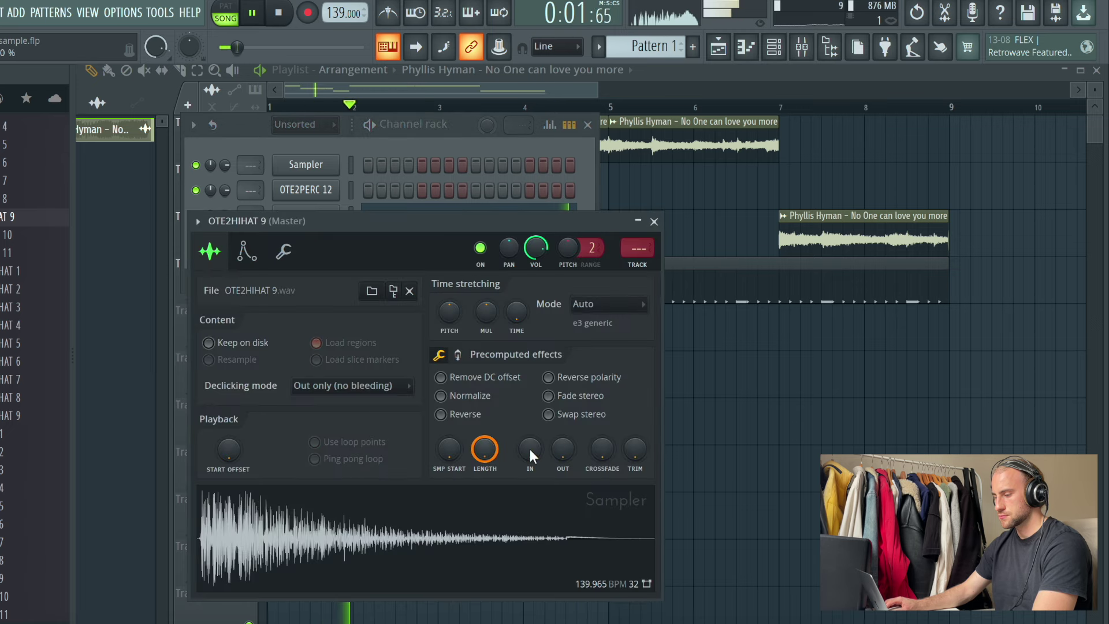
pyautogui.moveTo(485, 449); pyautogui.dragTo(485, 464)
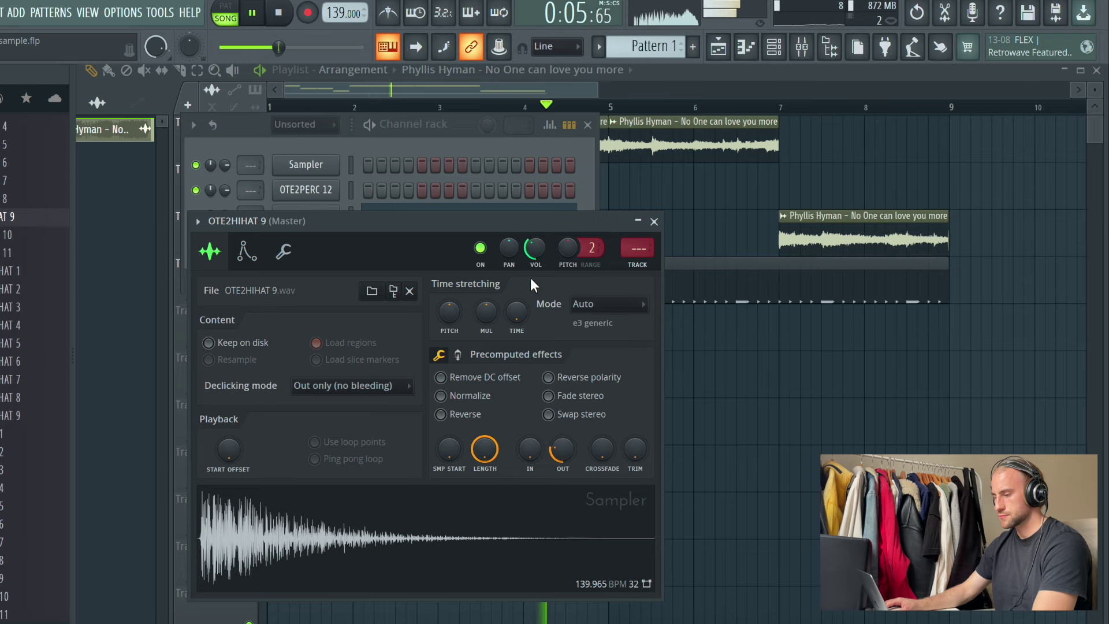
pyautogui.rightClick(837, 448)
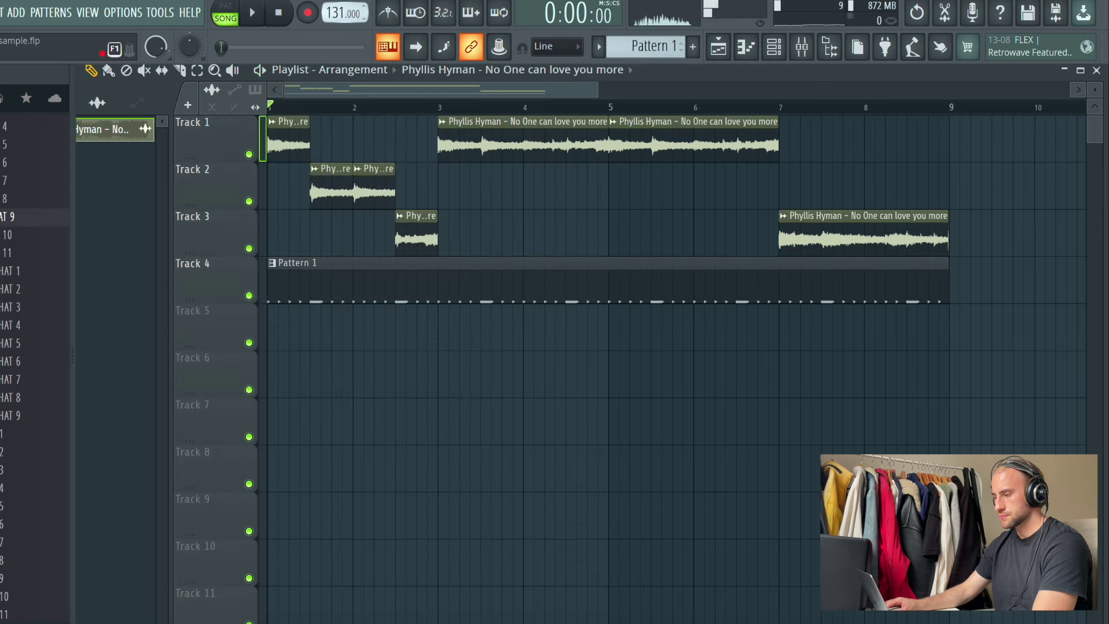
# Set the project tempo to 132 BPM and play back the sample together with the drums
pyautogui.press('space')
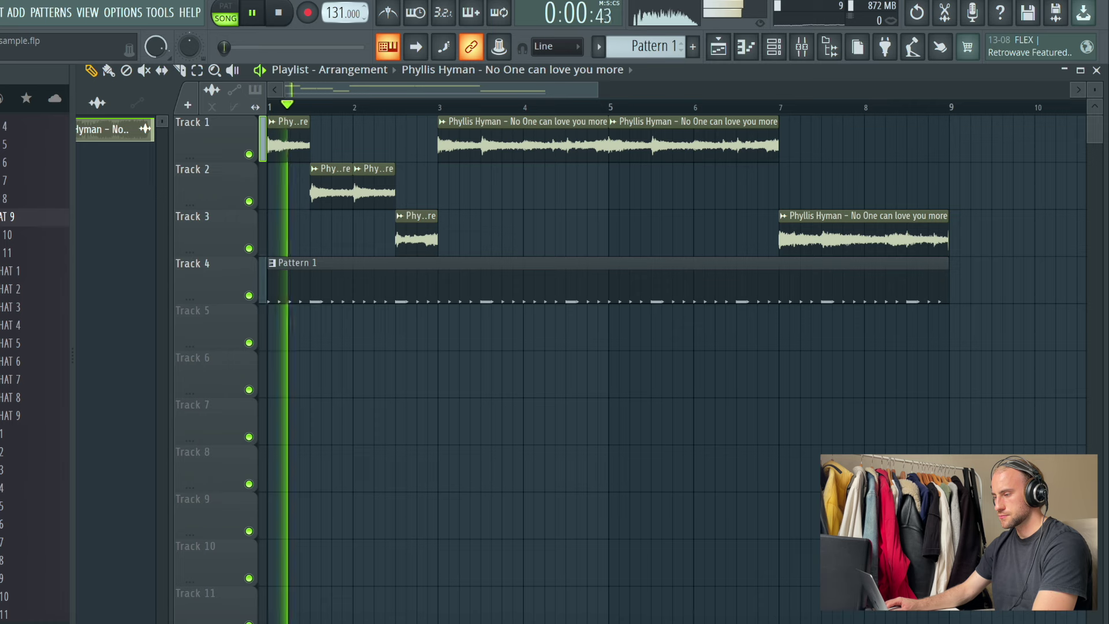
pyautogui.moveTo(341, 13); pyautogui.dragTo(340, 10)
pyautogui.click(577, 374)
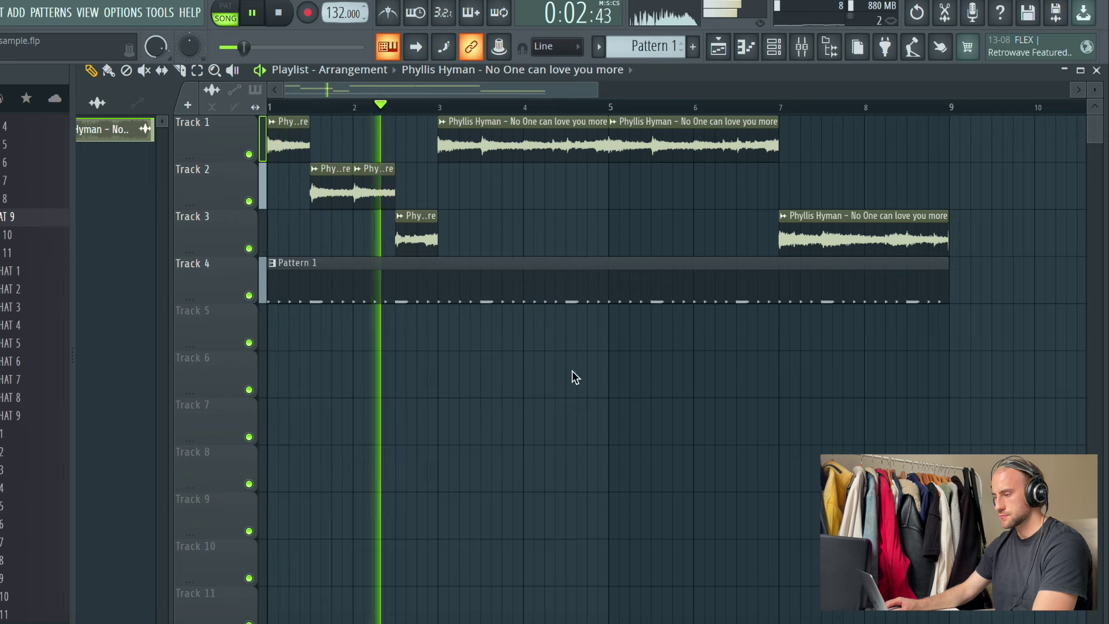
pyautogui.click(280, 14)
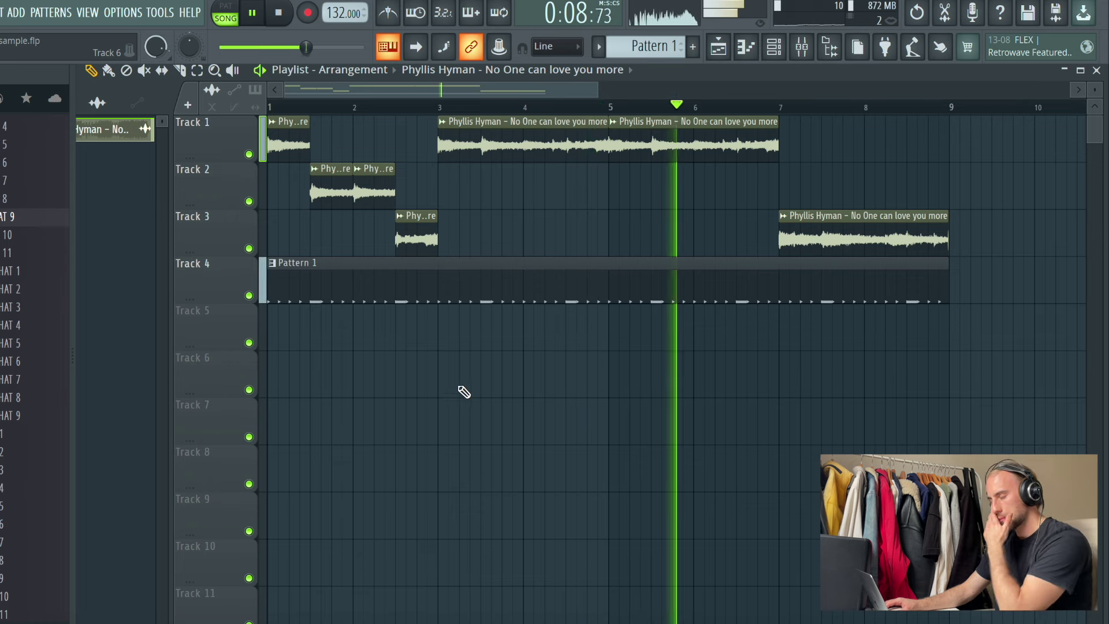
pyautogui.press('space')
pyautogui.press('space')
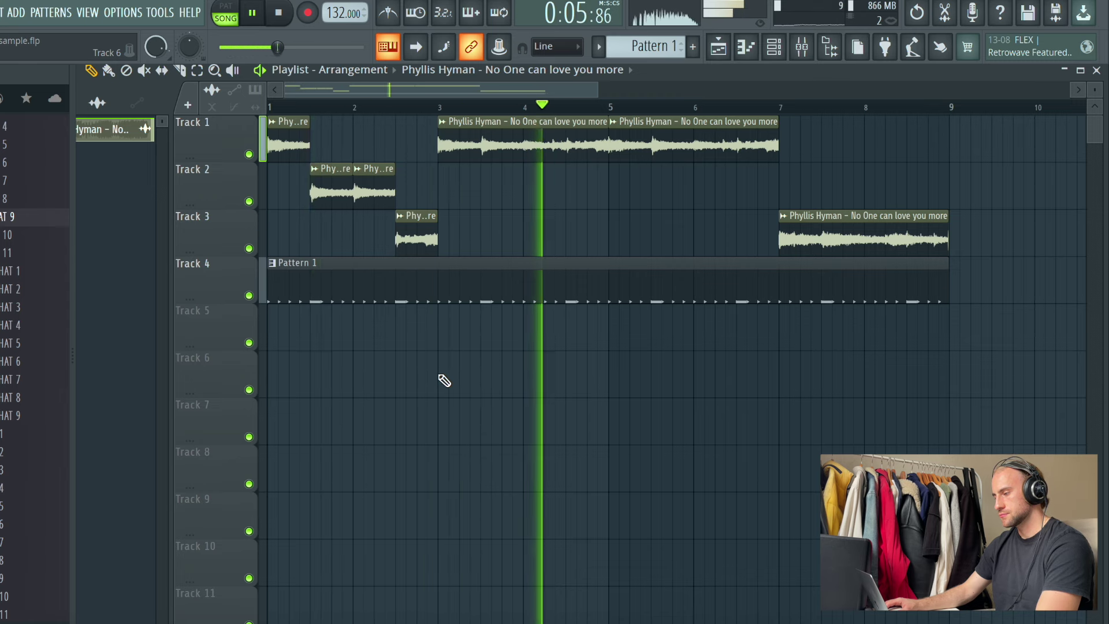
# Replace the hi-hat channel's sample with OTE2HIHAT 10 and adjust the channel's volume
pyautogui.press('F6')
pyautogui.click(647, 50)
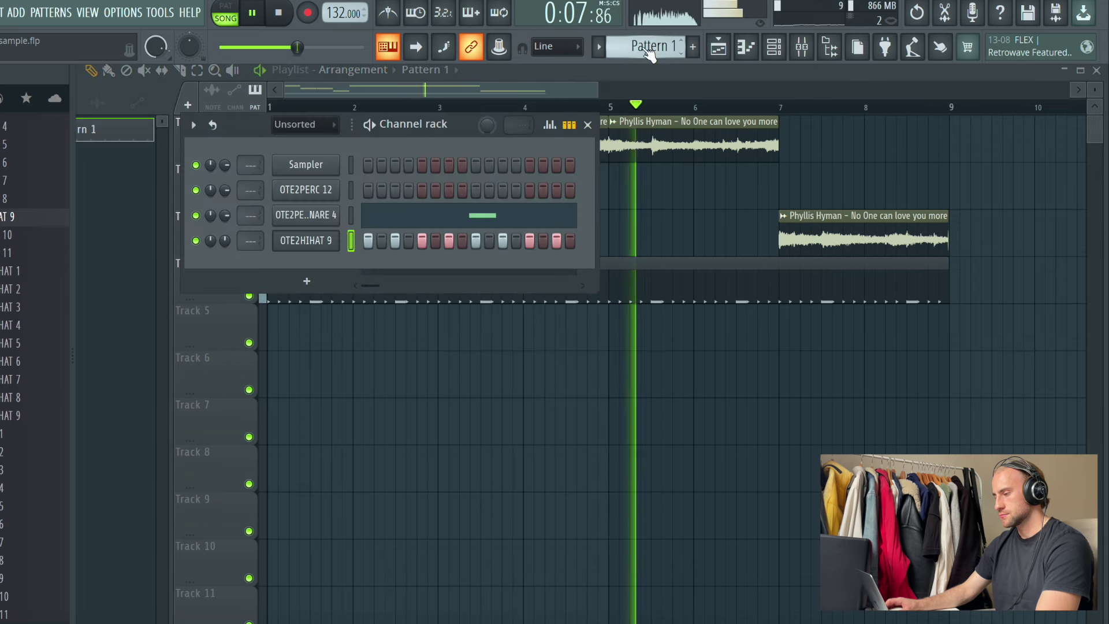
pyautogui.scroll(1, 8, 235)
pyautogui.scroll(1, 8, 235)
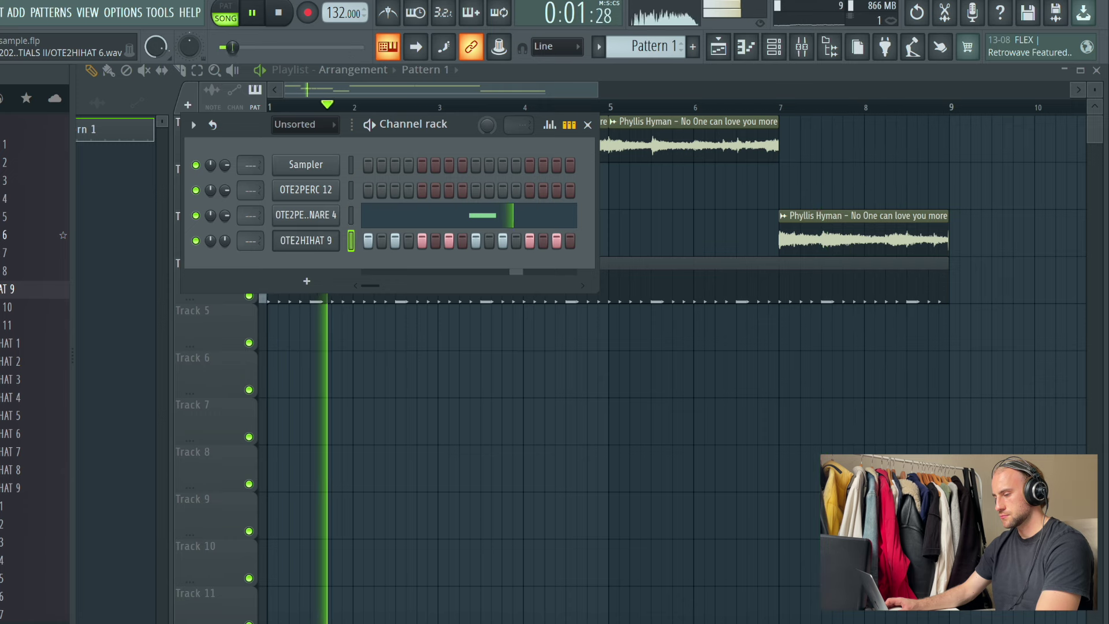
pyautogui.scroll(1, 33, 374)
pyautogui.click(30, 351)
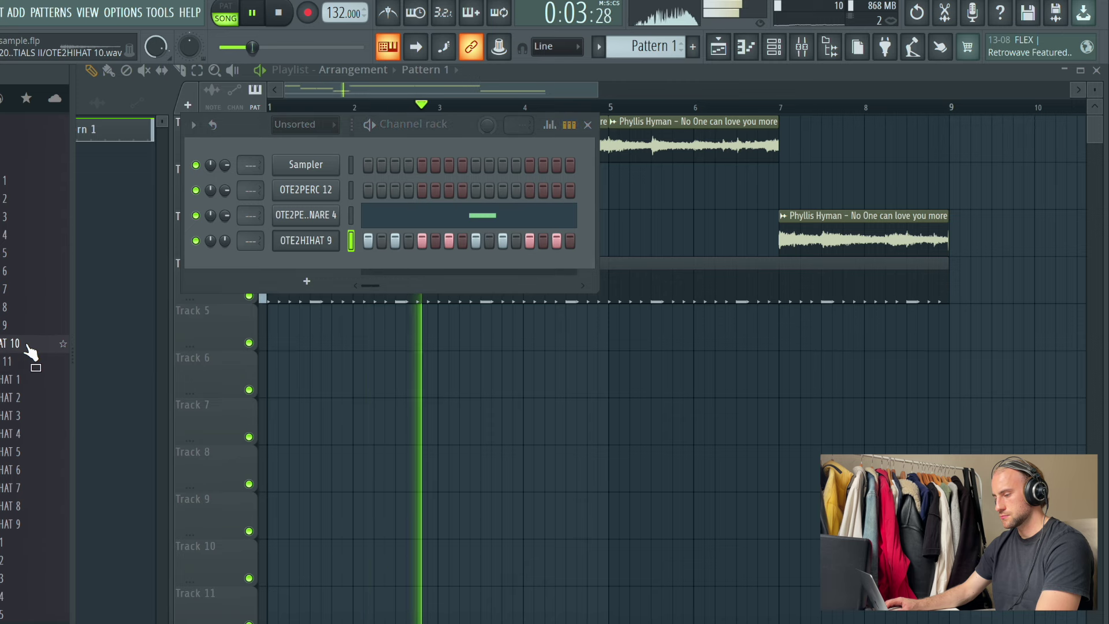
pyautogui.moveTo(30, 351); pyautogui.dragTo(298, 240)
pyautogui.moveTo(229, 241); pyautogui.dragTo(224, 249)
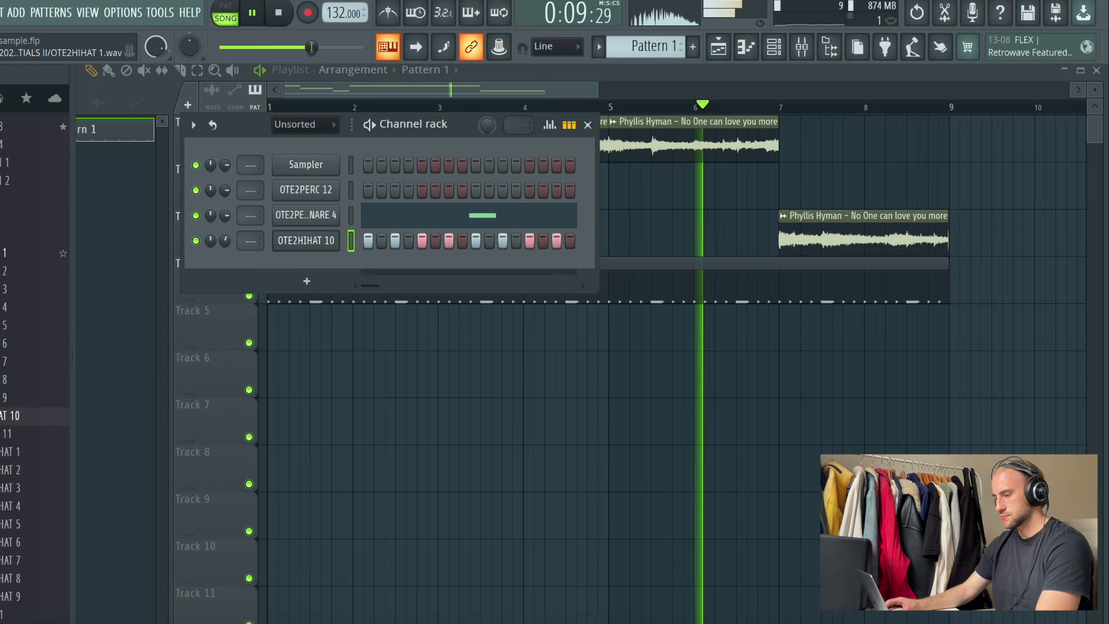
# Audition further hi-hat and percussion samples and add OTE2PERC 14 to the channel rack
pyautogui.scroll(-5, 30, 321)
pyautogui.click(25, 420)
pyautogui.click(23, 385)
pyautogui.click(24, 398)
pyautogui.click(24, 510)
pyautogui.click(24, 417)
pyautogui.click(24, 488)
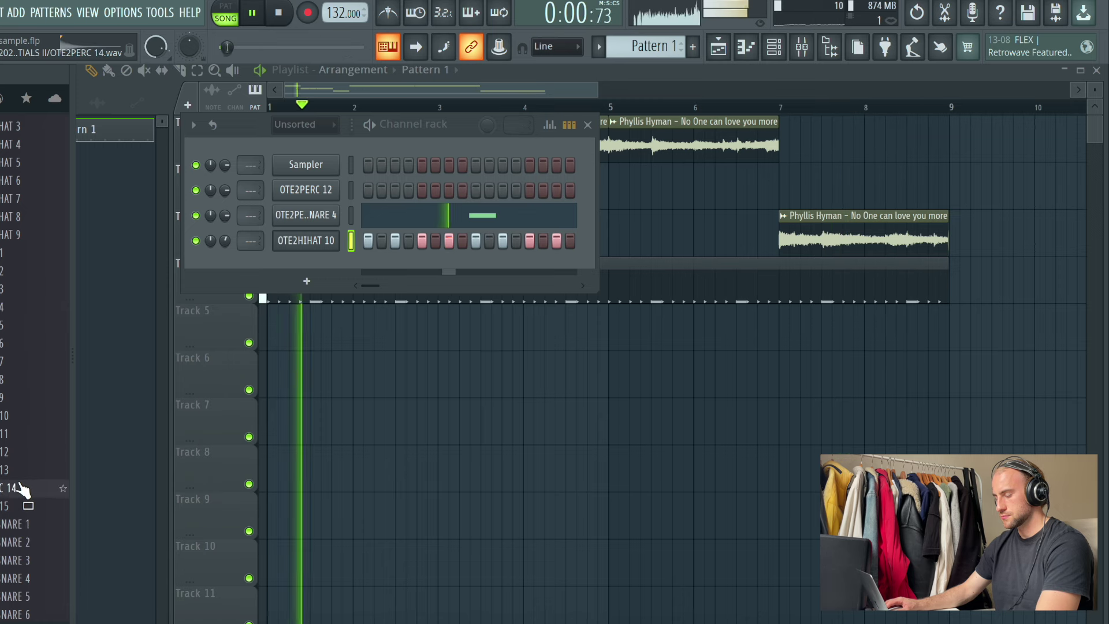
pyautogui.moveTo(23, 490); pyautogui.dragTo(326, 280)
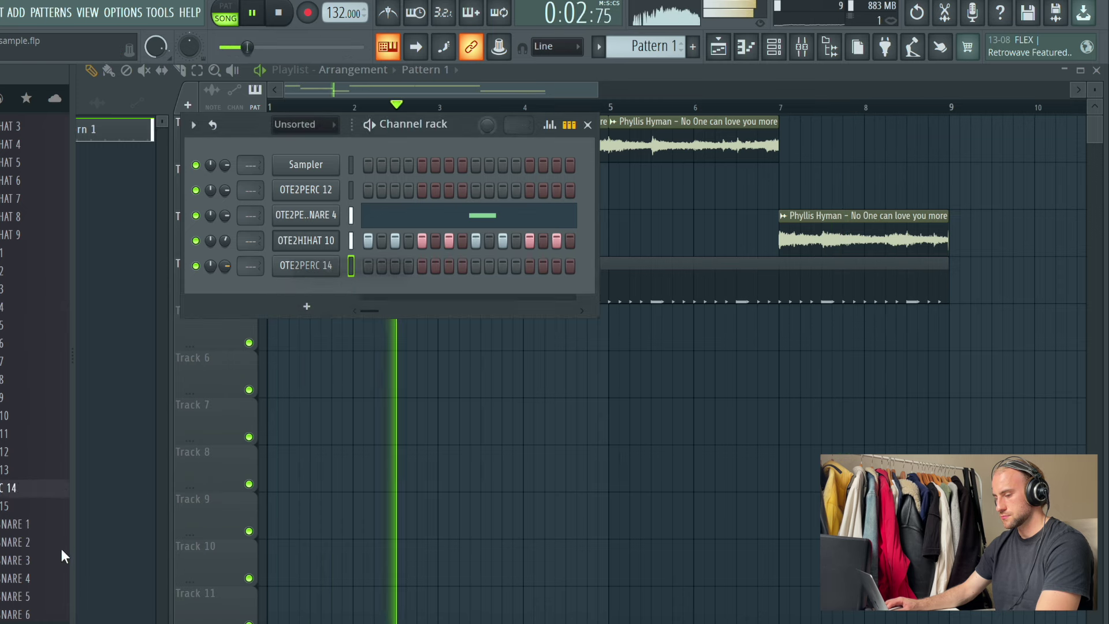
# Audition the percussion-snare and snare samples in the drum kit up to OTE2SNARE 9
pyautogui.click(26, 523)
pyautogui.click(34, 541)
pyautogui.click(36, 560)
pyautogui.scroll(-2, 37, 564)
pyautogui.click(30, 509)
pyautogui.click(32, 524)
pyautogui.scroll(-2, 32, 526)
pyautogui.click(32, 524)
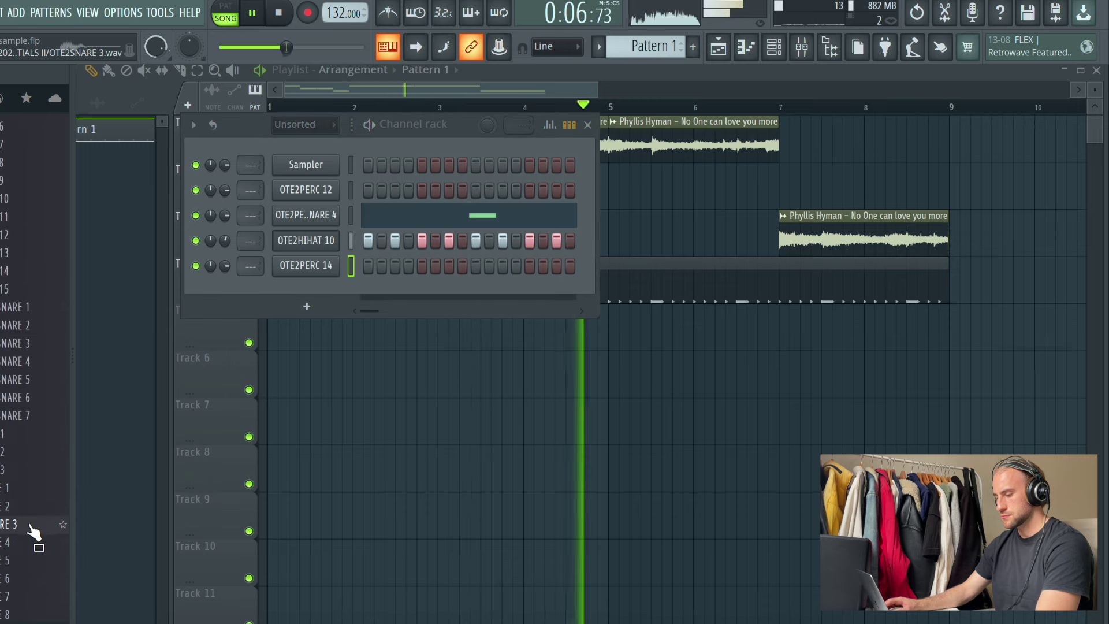
pyautogui.scroll(-2, 31, 525)
pyautogui.click(31, 524)
pyautogui.click(27, 522)
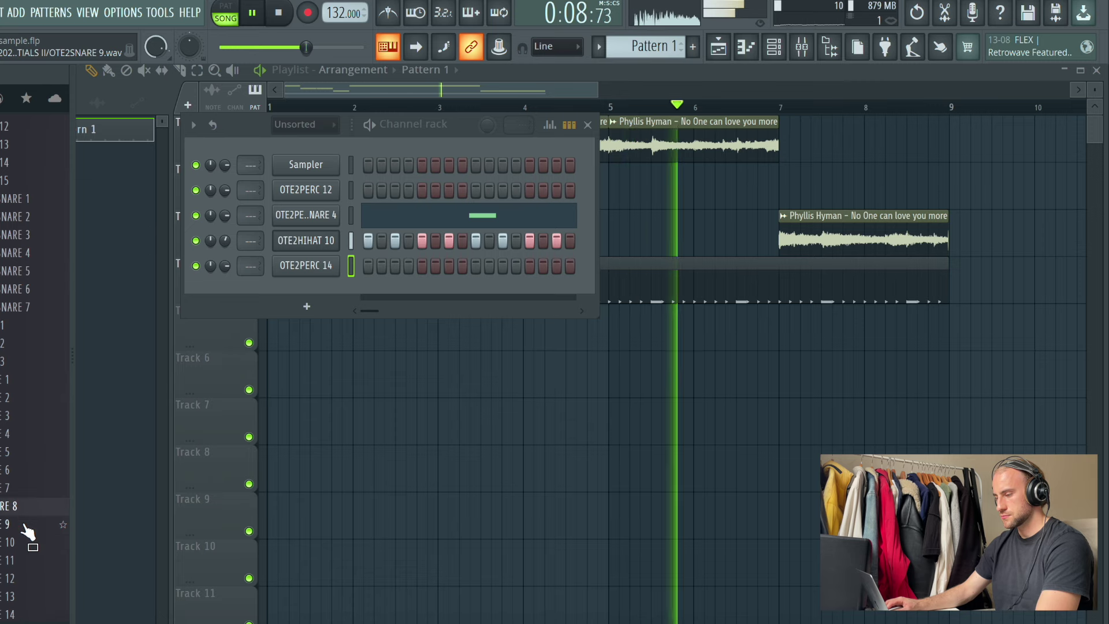
# Add OTE2SNARE 9 to the channel rack and draw a C5 note just before bar 4 in its piano roll
pyautogui.moveTo(26, 524); pyautogui.dragTo(362, 317)
pyautogui.rightClick(310, 293)
pyautogui.click(362, 291)
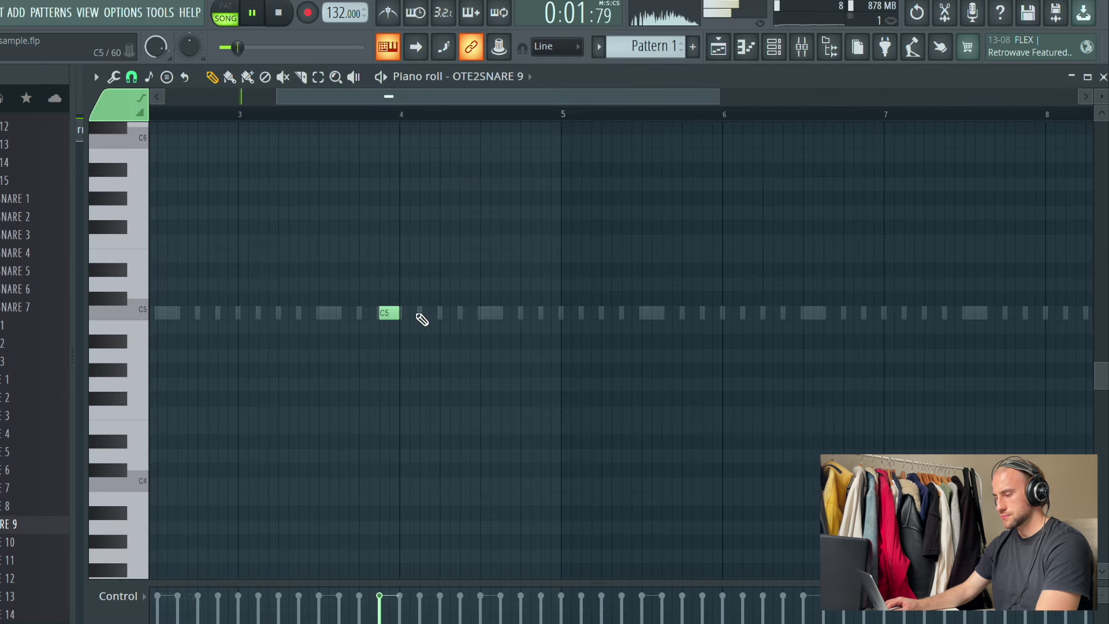
# Add OTE2SNARE 11 to the channel rack and open its piano roll
pyautogui.moveTo(26, 558); pyautogui.dragTo(362, 320)
pyautogui.rightClick(311, 309)
pyautogui.click(363, 308)
# Draw C5 notes for OTE2SNARE 11 just after the start of bars 2 and 6, removing the misplaced first note
pyautogui.click(223, 313)
pyautogui.click(242, 313)
pyautogui.rightClick(225, 314)
pyautogui.press('space')
pyautogui.press('space')
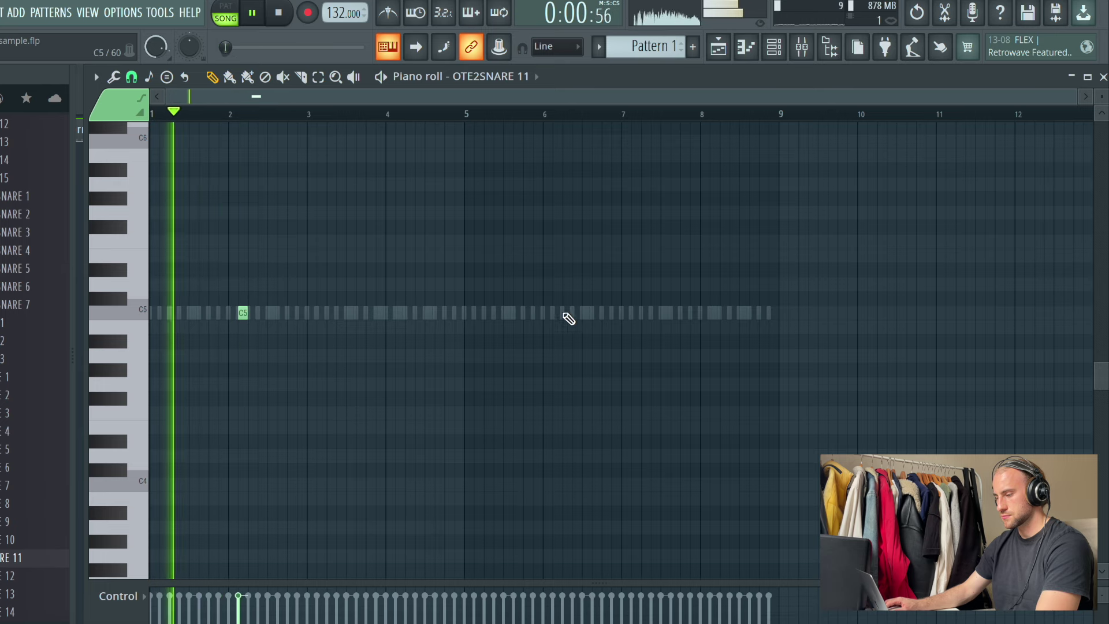
pyautogui.click(558, 312)
# Move the Pattern 1 clip down to Track 6 in the playlist and raise the Phyllis Hyman sample's time-stretching pitch
pyautogui.click(718, 47)
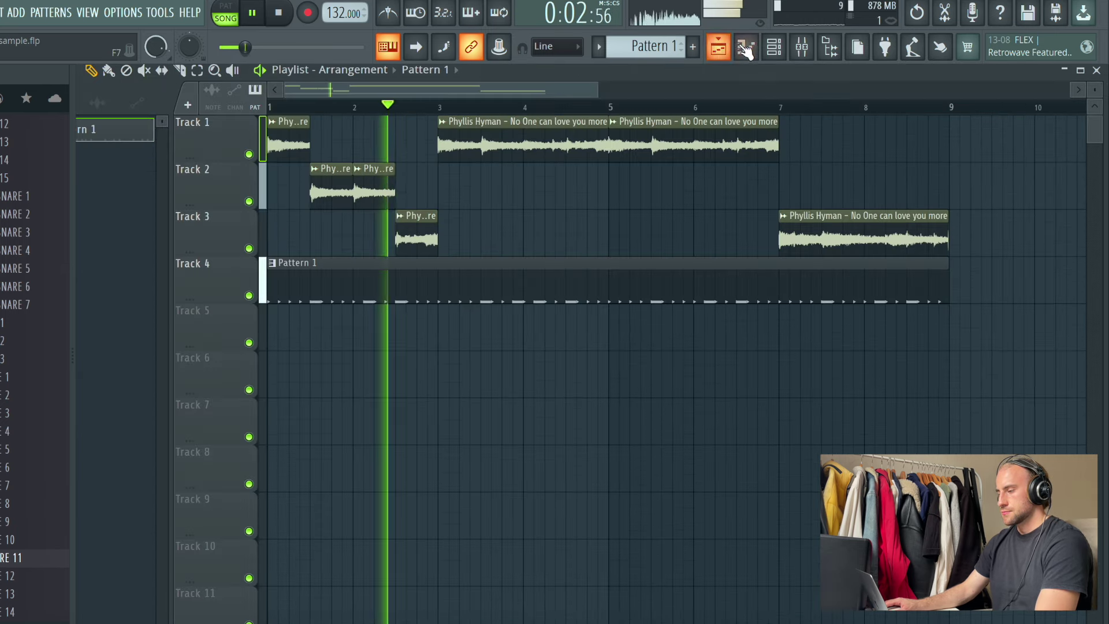
pyautogui.moveTo(369, 263); pyautogui.dragTo(369, 357)
pyautogui.doubleClick(491, 122)
pyautogui.moveTo(378, 253); pyautogui.dragTo(378, 234)
pyautogui.press('space')
pyautogui.press('space')
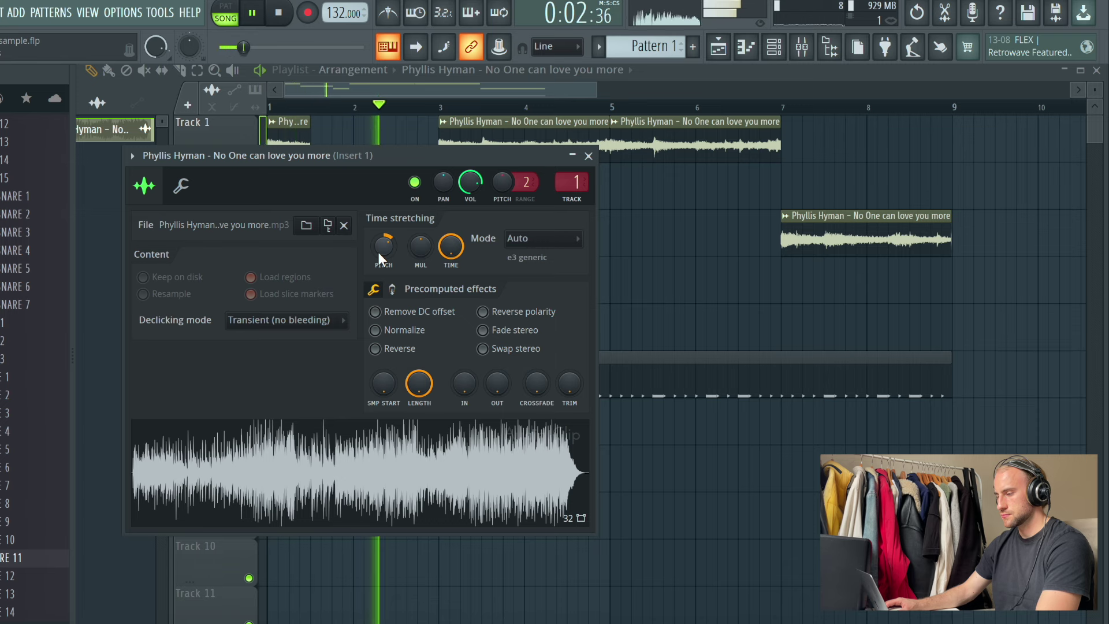
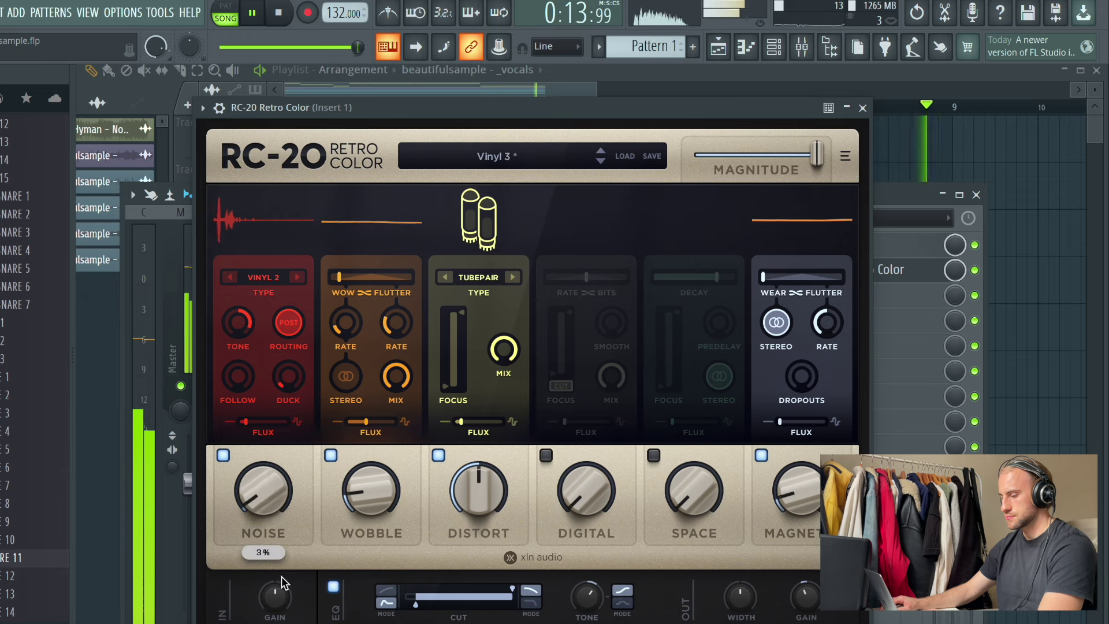
# Close the RC-20 Retro Color window and load ValhallaVintageVerb into the third effect slot of mixer Insert 1
pyautogui.click(863, 107)
pyautogui.rightClick(866, 242)
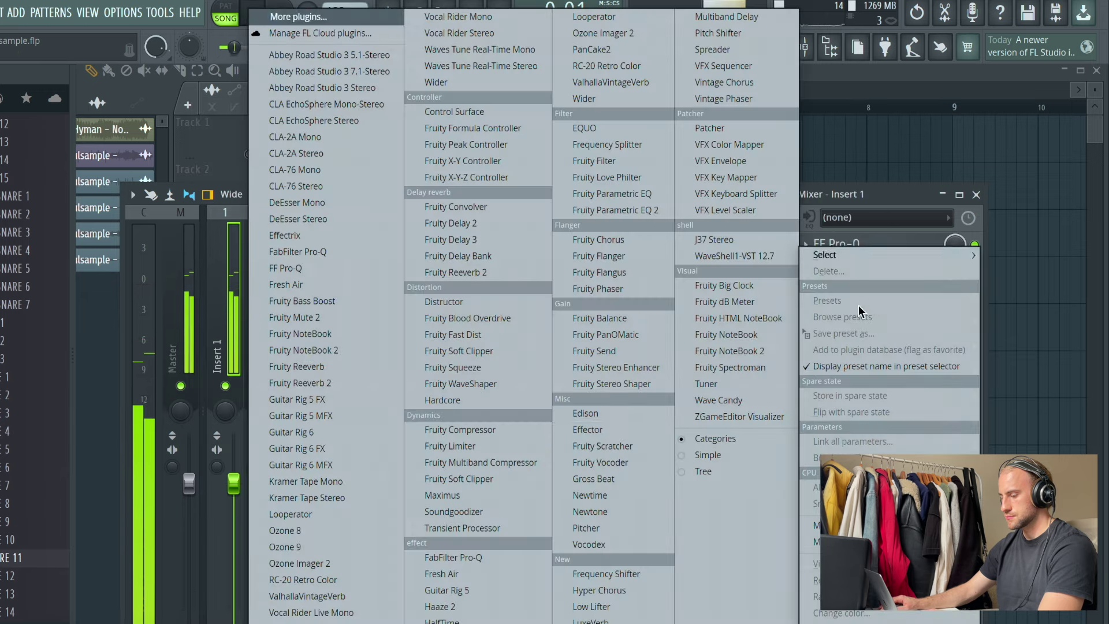
pyautogui.click(340, 596)
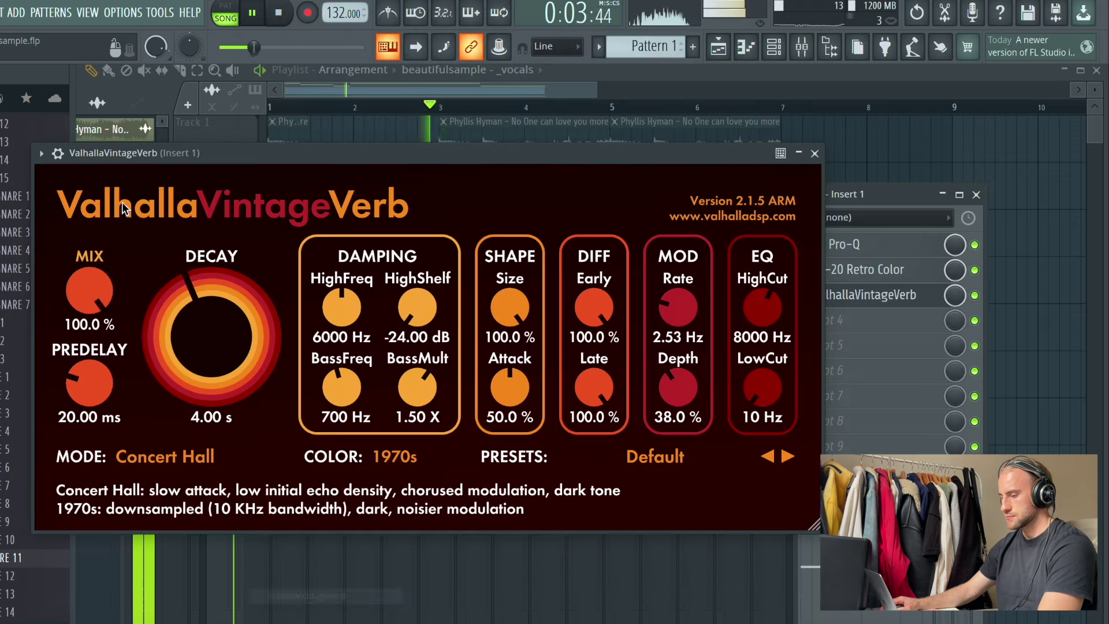
# Set ValhallaVintageVerb's mix to about 3.7 %, LowCut to 200 Hz and HighCut to 4570 Hz, closing the plugin and mixer
pyautogui.moveTo(96, 289); pyautogui.dragTo(107, 536)
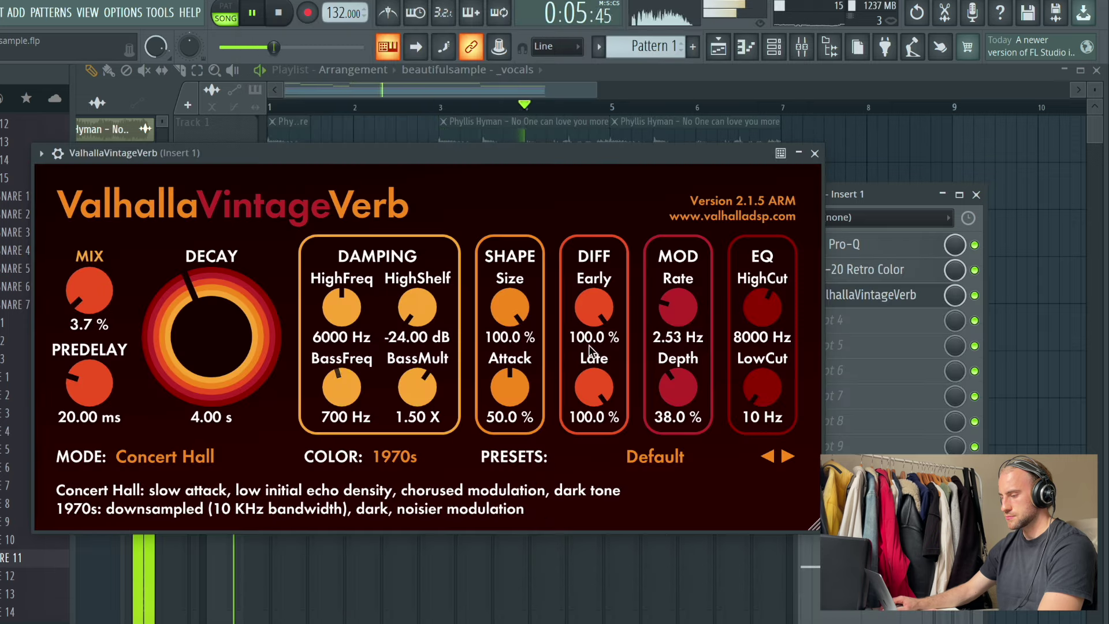
pyautogui.moveTo(770, 383); pyautogui.dragTo(768, 355)
pyautogui.moveTo(766, 310); pyautogui.dragTo(766, 349)
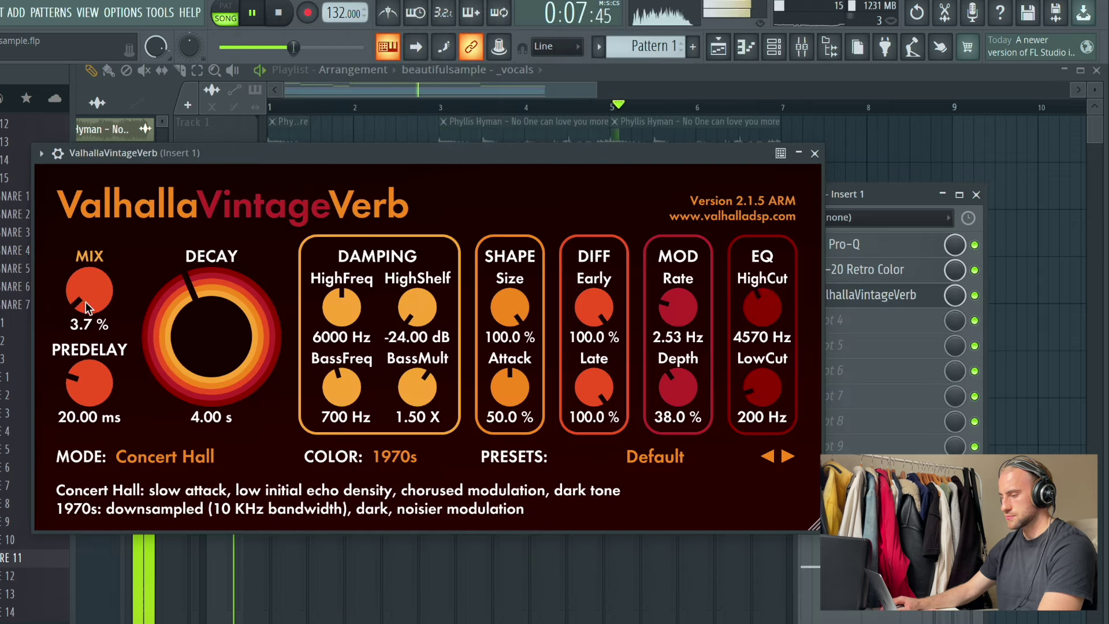
pyautogui.moveTo(68, 296); pyautogui.dragTo(70, 295)
pyautogui.click(814, 153)
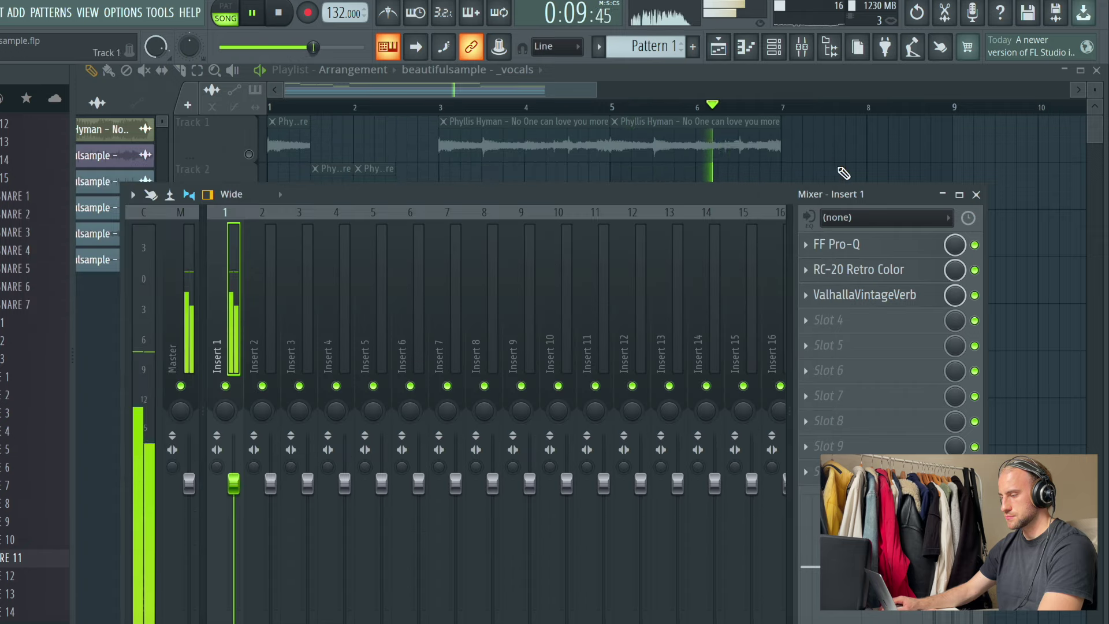
pyautogui.click(976, 195)
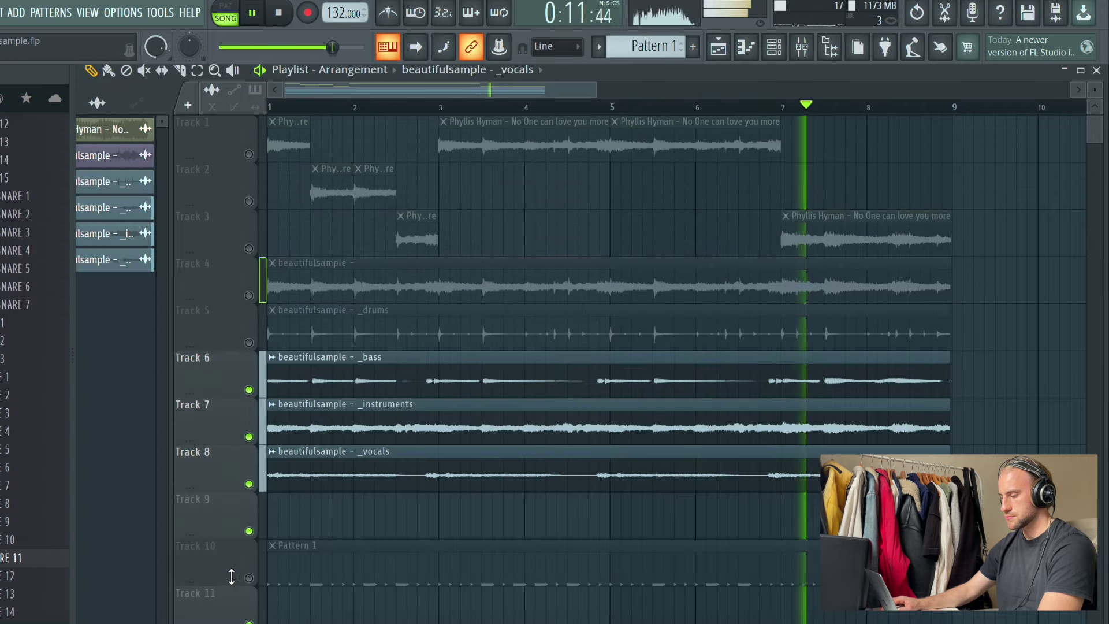
# Move the Pattern 1 clip up to Track 9 in the playlist and lower the Insert 1 volume in the mixer
pyautogui.moveTo(332, 547); pyautogui.dragTo(334, 498)
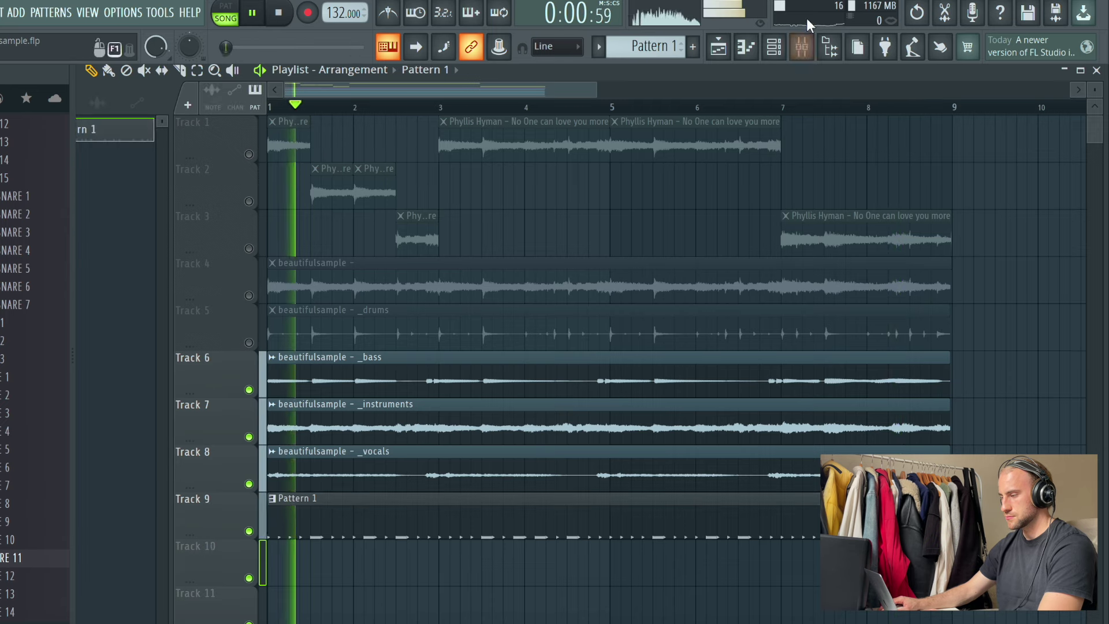
pyautogui.press('F9')
pyautogui.rightClick(221, 471)
pyautogui.click(247, 371)
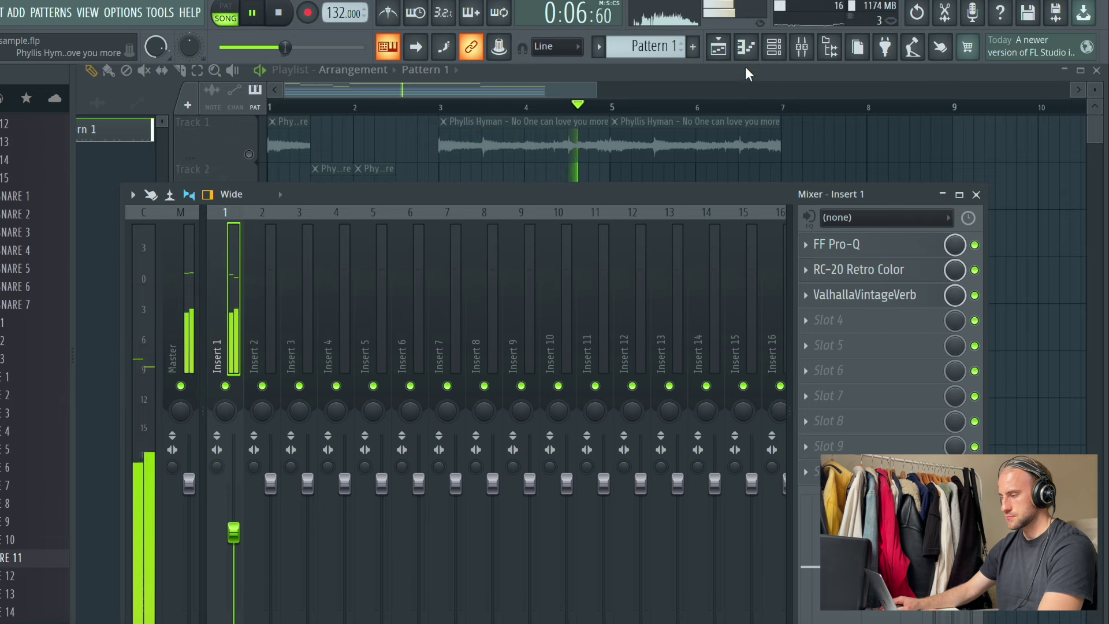
pyautogui.press('F9')
# Open the piano roll of OTE2HIHAT 10 and delete all of its existing notes
pyautogui.click(773, 47)
pyautogui.rightClick(309, 240)
pyautogui.click(404, 239)
pyautogui.rightClick(332, 242)
pyautogui.click(397, 237)
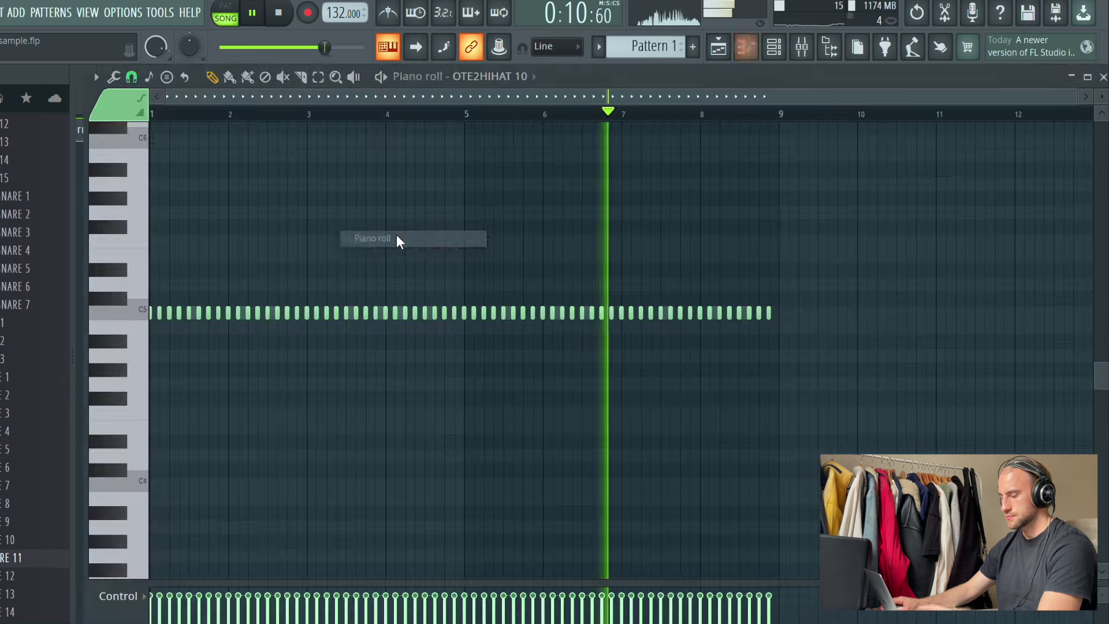
pyautogui.hotkey('ctrl', 'a')
pyautogui.press('Delete')
# Draw a C5 hi-hat rhythm across bar 1, leaving a gap on each side of the third hit
pyautogui.click(154, 313)
pyautogui.press('space')
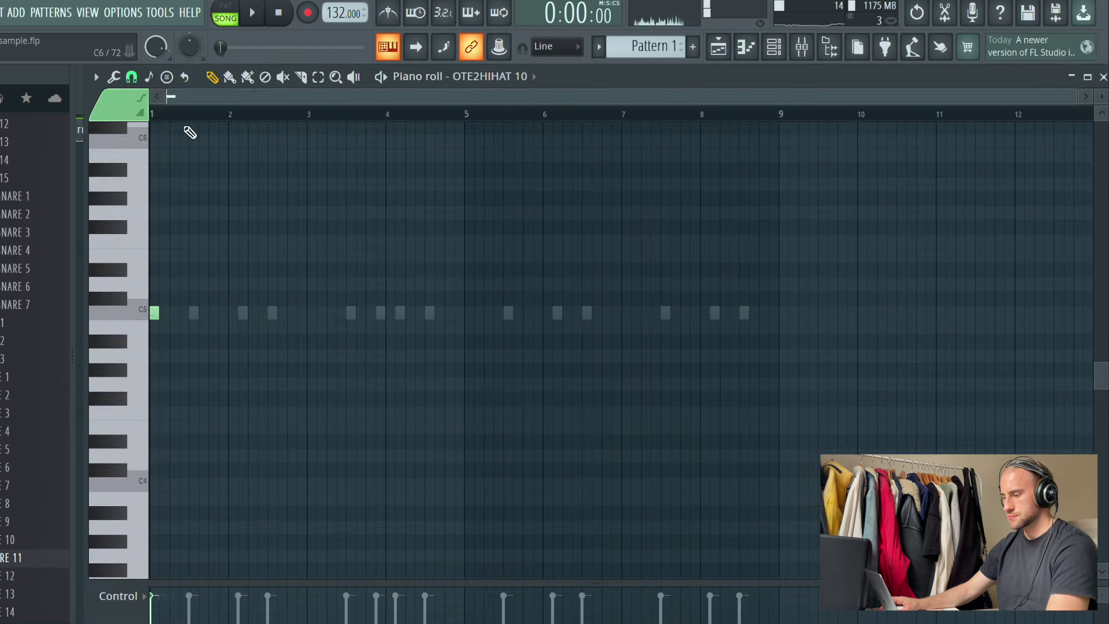
pyautogui.press('space')
pyautogui.scroll(3, 185, 120)
pyautogui.press('space')
pyautogui.press('space')
pyautogui.moveTo(205, 328); pyautogui.dragTo(206, 315)
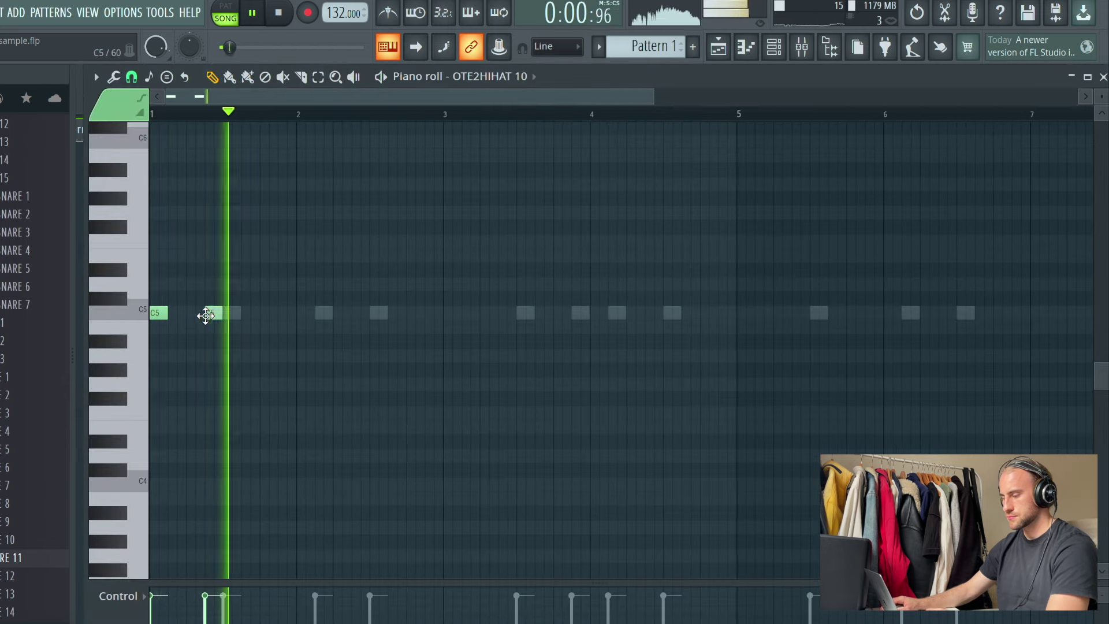
pyautogui.press('space')
pyautogui.press('space')
pyautogui.click(243, 314)
pyautogui.press('space')
pyautogui.click(263, 314)
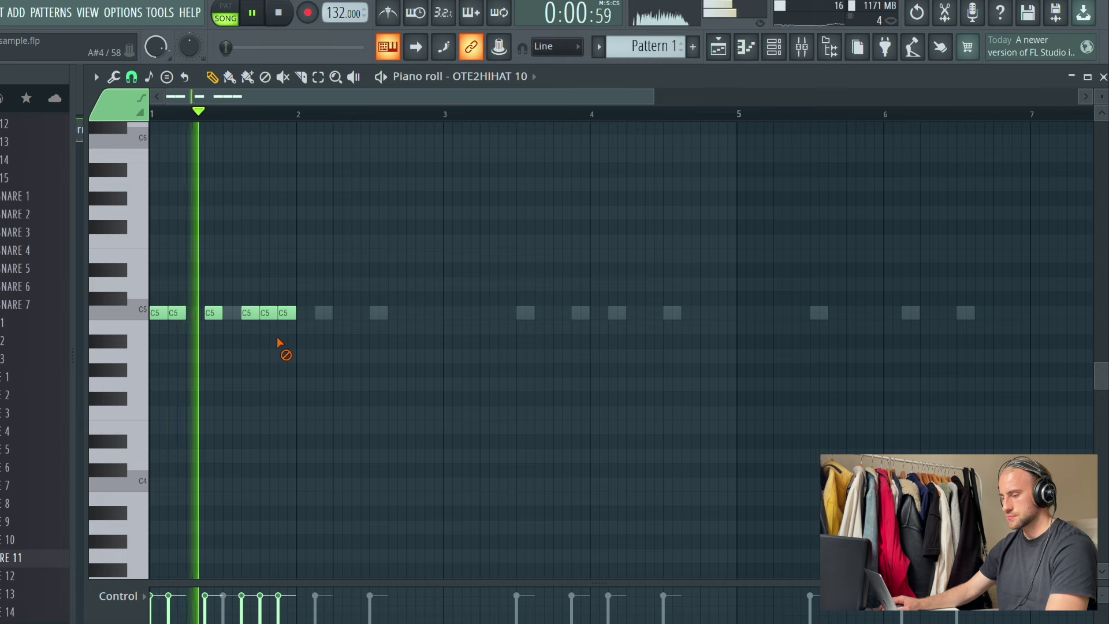
# Add C5 hi-hat notes through bar 2 and duplicate the two-bar pattern into bars 3 and 4
pyautogui.click(324, 314)
pyautogui.click(342, 314)
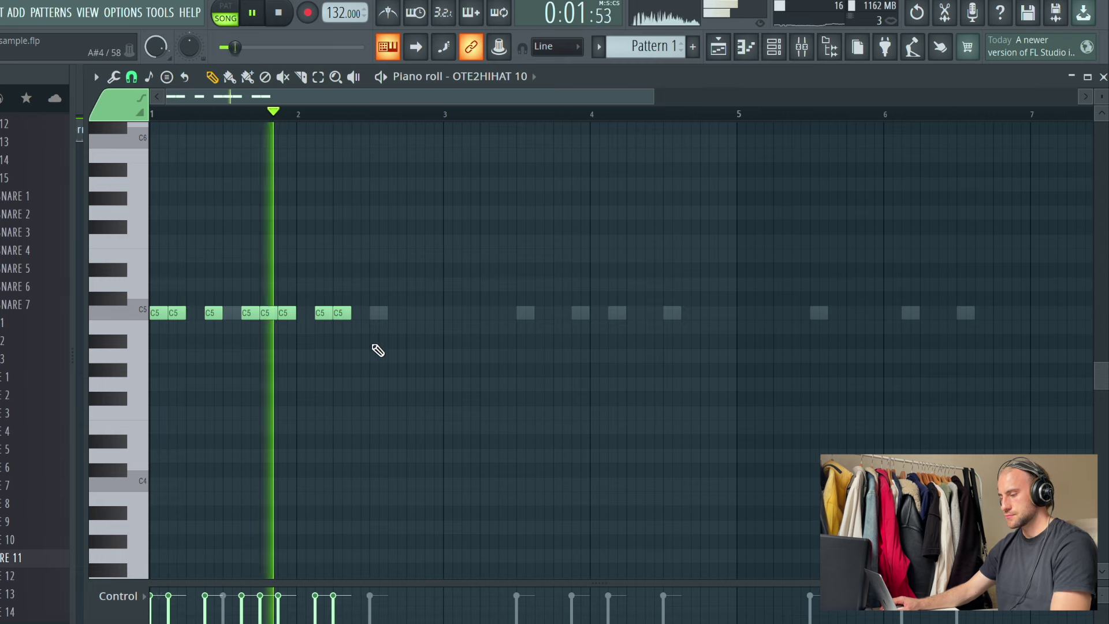
pyautogui.press('space')
pyautogui.press('space')
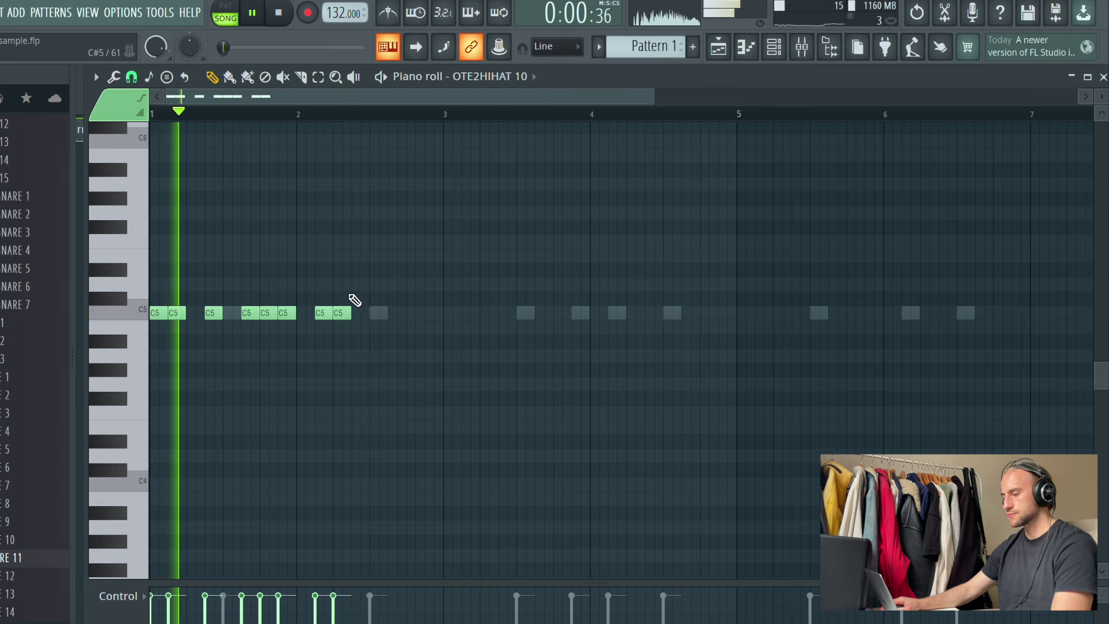
pyautogui.moveTo(322, 312); pyautogui.dragTo(407, 315)
pyautogui.press('space')
pyautogui.hotkey('ctrl', 'b')
pyautogui.hotkey('ctrl', 'd')
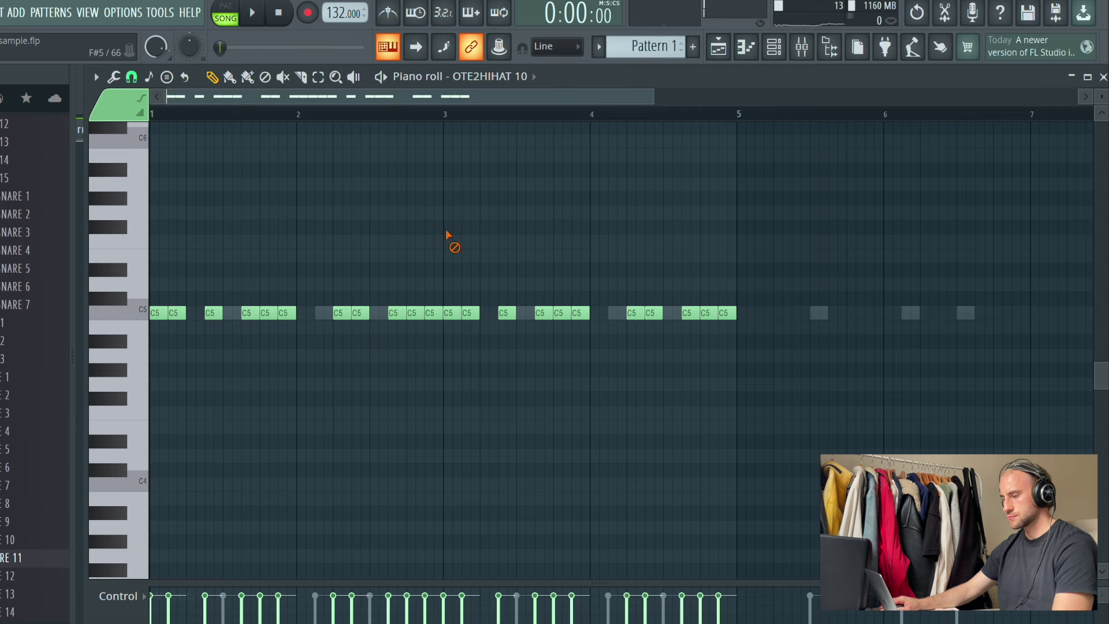
# Switch to a finer snap and draw a roll of short G#4 notes in the gap midway through bar 1
pyautogui.press('space')
pyautogui.click(133, 76)
pyautogui.click(148, 188)
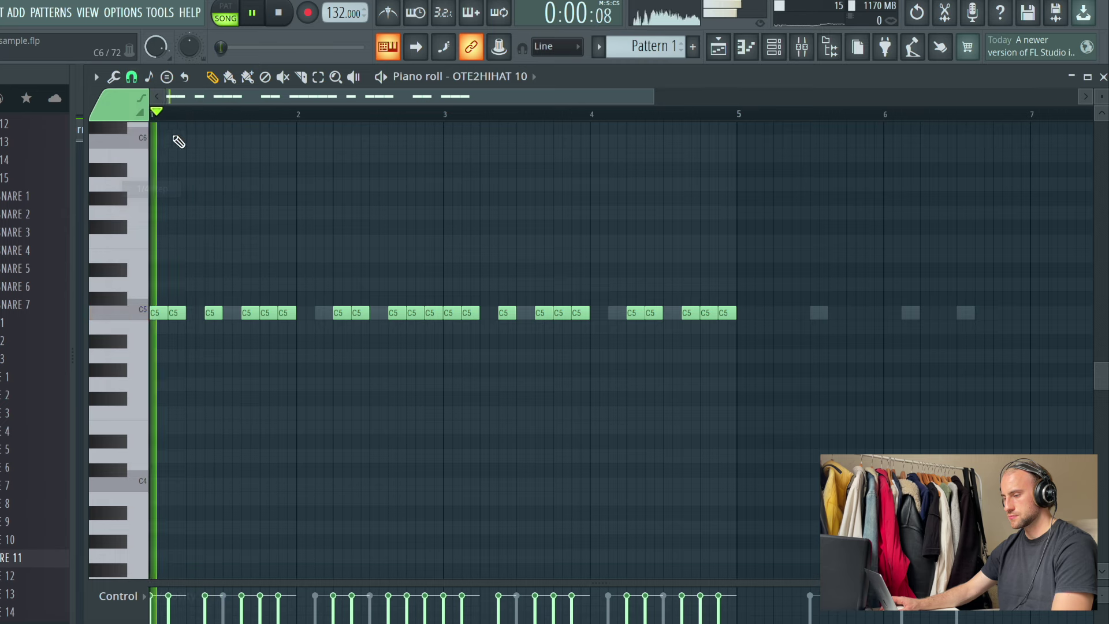
pyautogui.scroll(8, 177, 128)
pyautogui.scroll(-4, 159, 104)
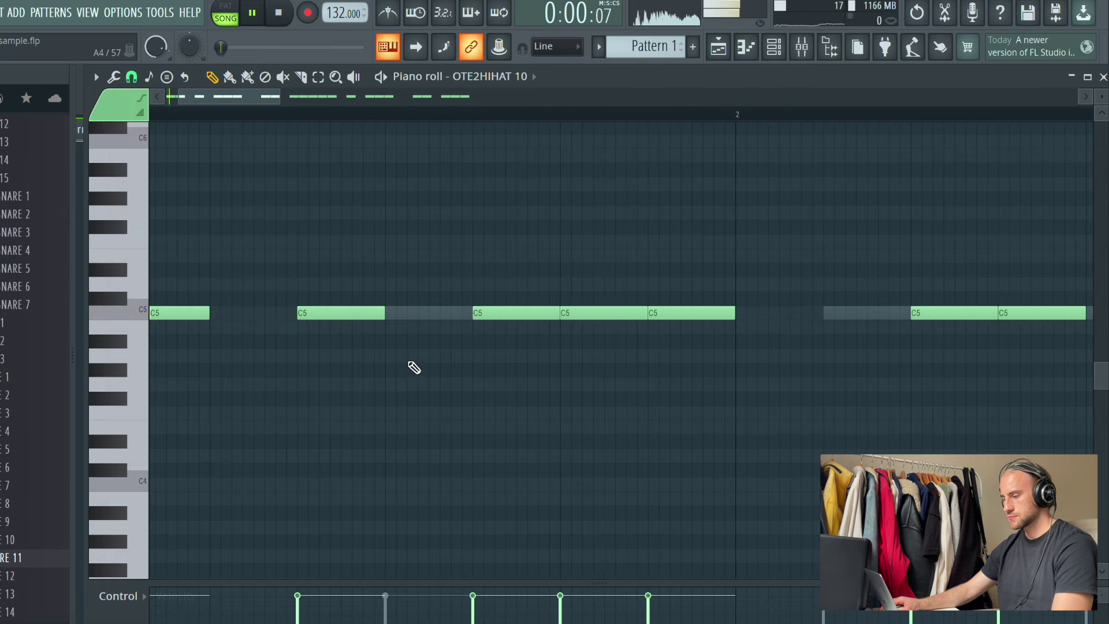
pyautogui.click(389, 370)
pyautogui.moveTo(471, 370); pyautogui.dragTo(439, 372)
pyautogui.press('space')
pyautogui.click(410, 371)
pyautogui.press('space')
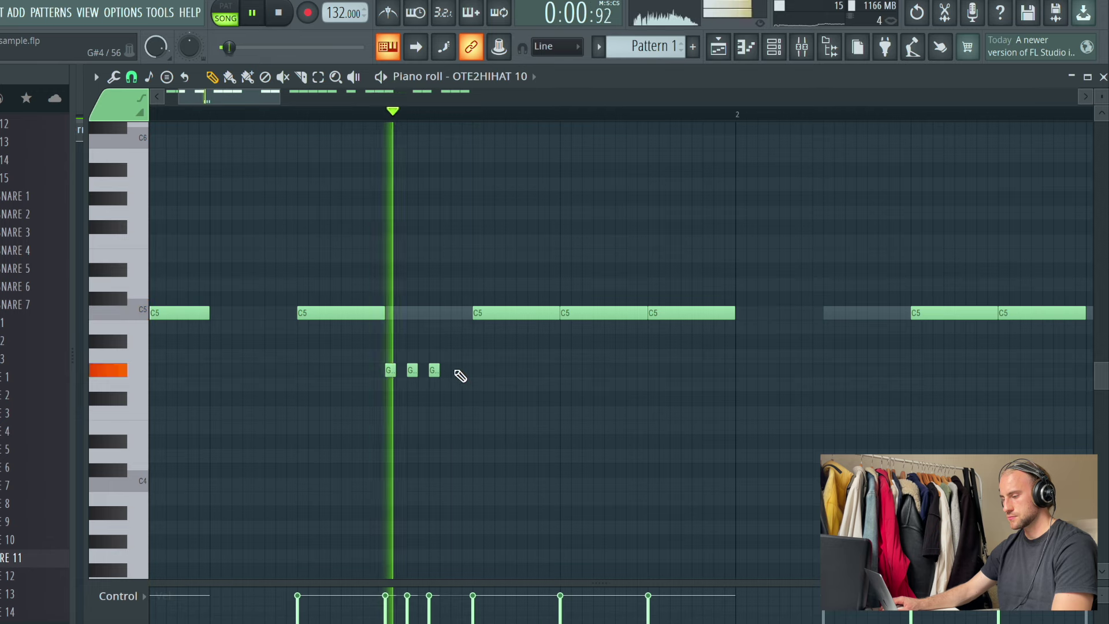
# Draw a roll of four short C5 notes in the gap midway through bar 2
pyautogui.scroll(-5, 469, 119)
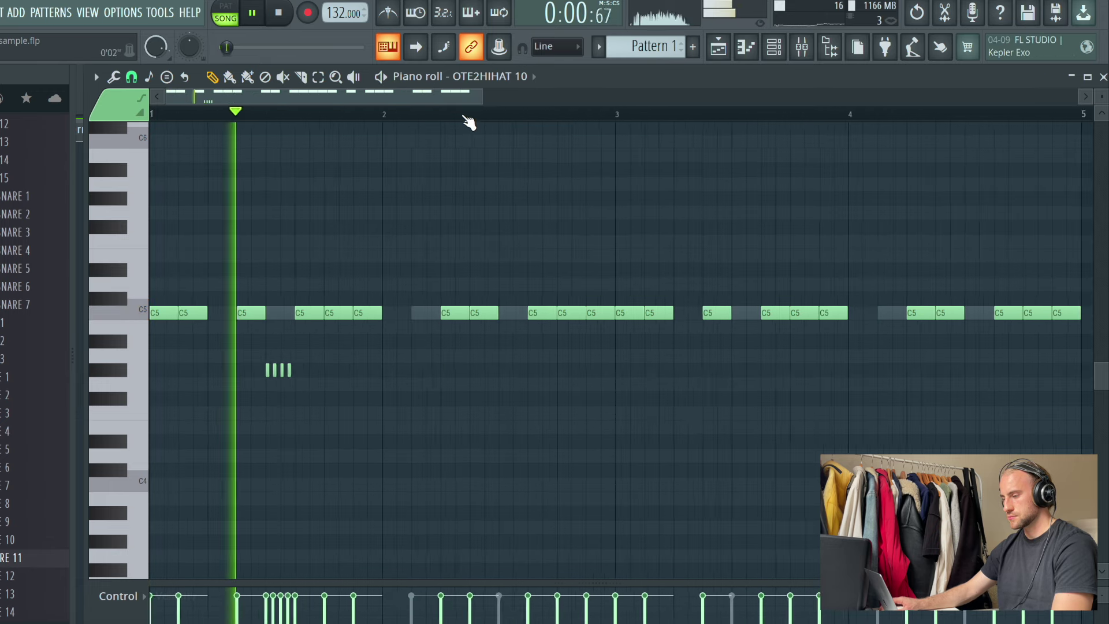
pyautogui.scroll(6, 500, 120)
pyautogui.press('space')
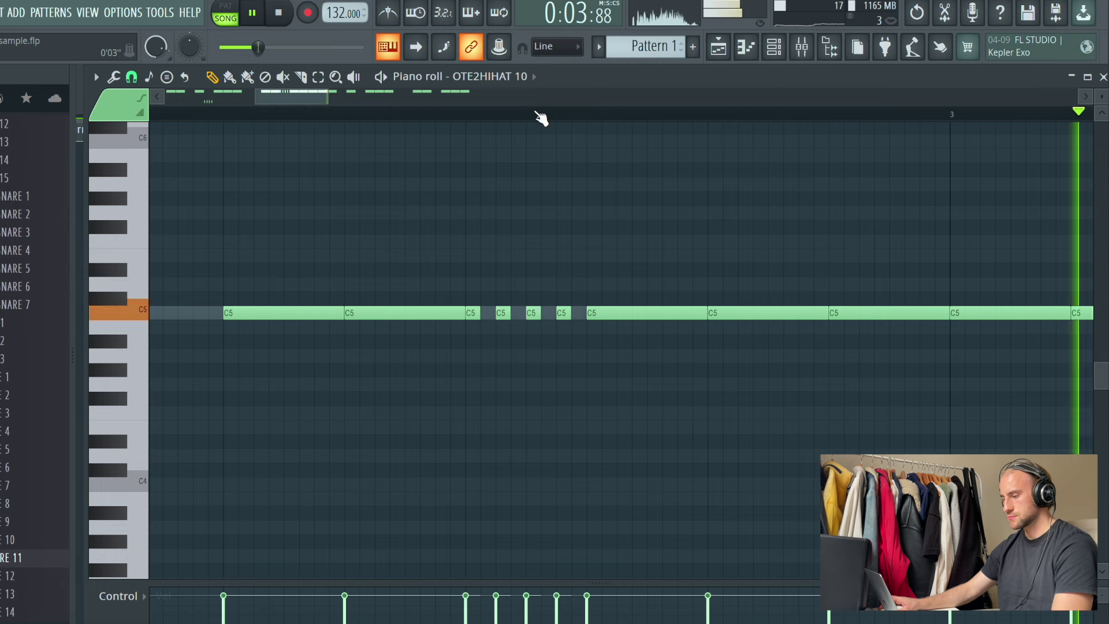
pyautogui.scroll(-4, 540, 117)
# Add a roll of four short C5 notes in the last beat of bar 4 and duplicate the four bars into bars 5 to 8
pyautogui.click(131, 76)
pyautogui.click(146, 188)
pyautogui.scroll(5, 666, 276)
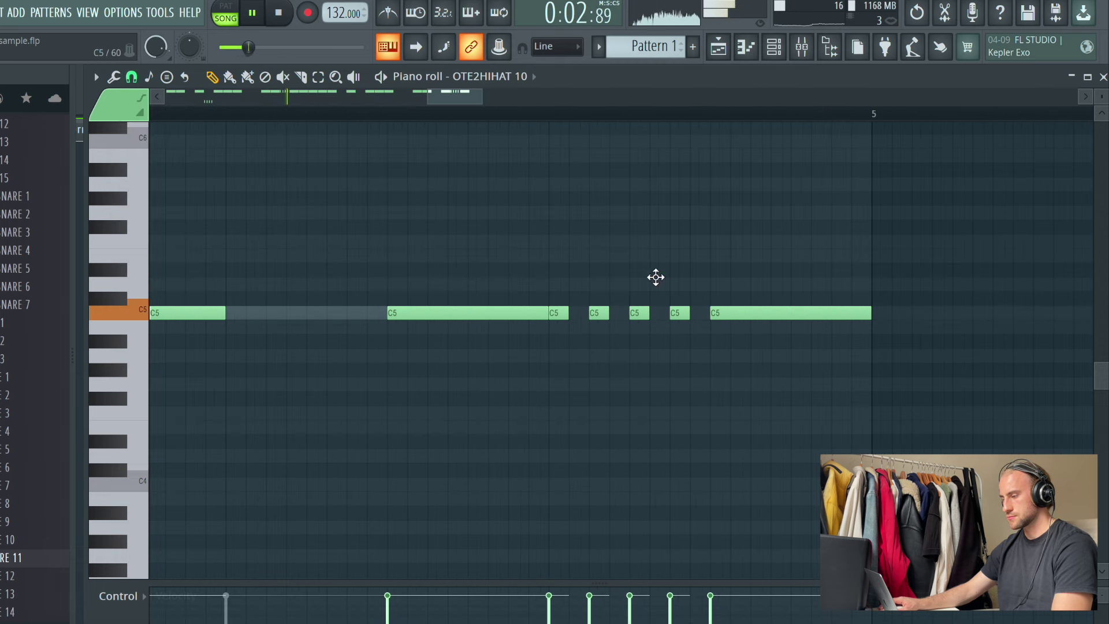
pyautogui.scroll(-6, 609, 119)
pyautogui.hotkey('ctrl', 'b')
pyautogui.hotkey('ctrl', 'd')
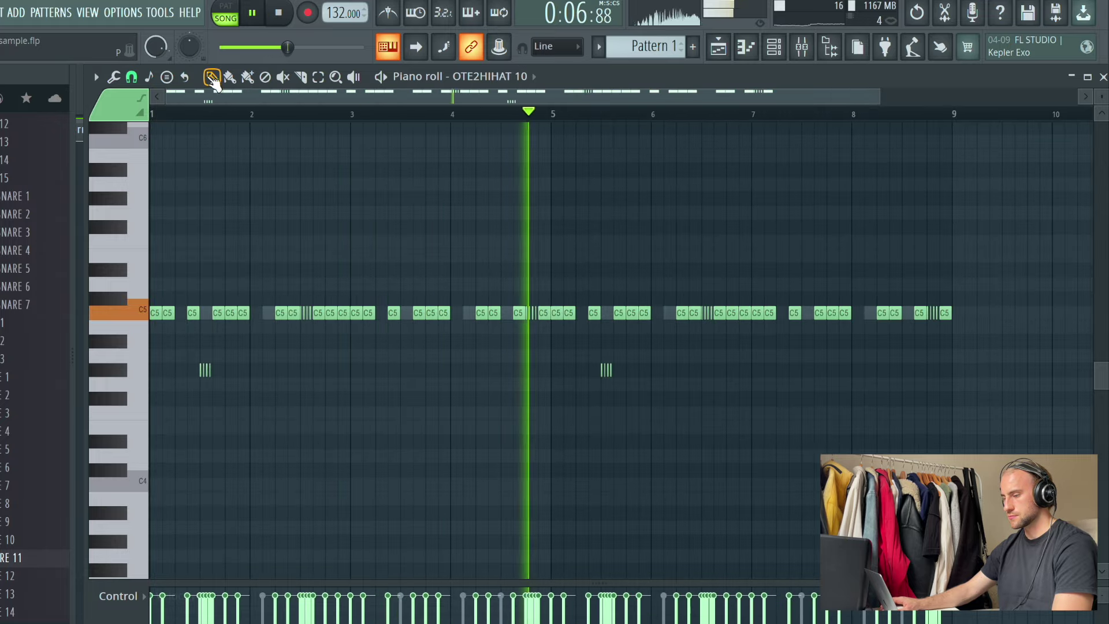
# Fill the gap between the second and third hi-hat hits of bar 1 with a C5 note
pyautogui.scroll(3, 231, 104)
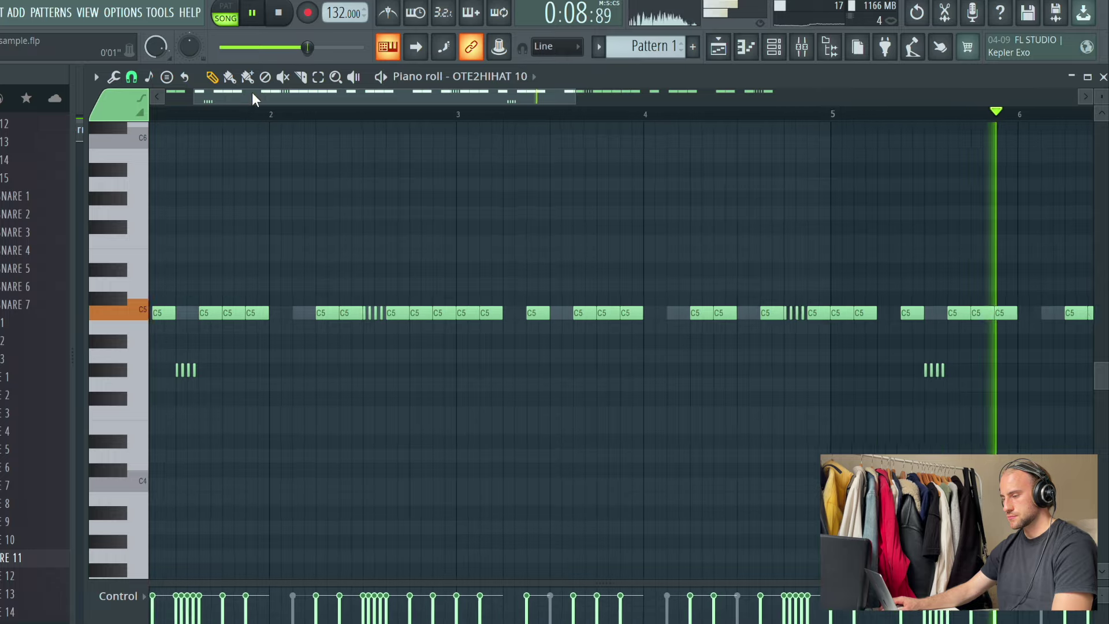
pyautogui.press('space')
pyautogui.press('space')
pyautogui.moveTo(199, 300); pyautogui.dragTo(196, 315)
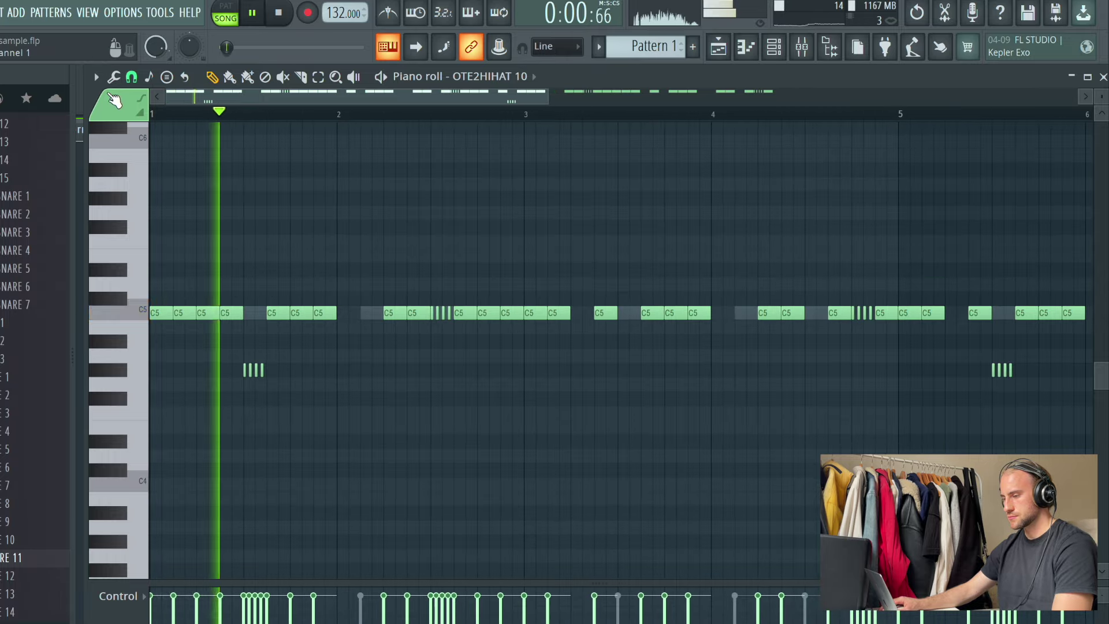
pyautogui.click(130, 78)
pyautogui.click(132, 81)
pyautogui.click(130, 81)
pyautogui.click(141, 114)
# Fill the matching early hi-hat gaps in bars 3, 5 and 7 with C5 notes
pyautogui.press('space')
pyautogui.press('space')
pyautogui.moveTo(585, 285); pyautogui.dragTo(574, 310)
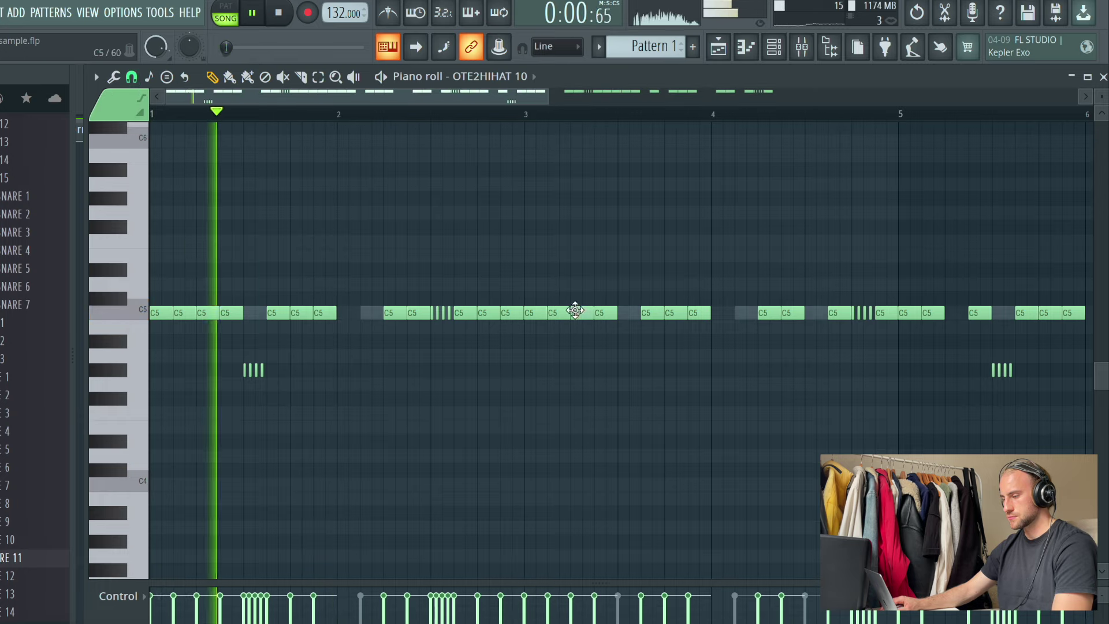
pyautogui.moveTo(548, 98); pyautogui.dragTo(716, 107)
pyautogui.moveTo(730, 200); pyautogui.dragTo(708, 318)
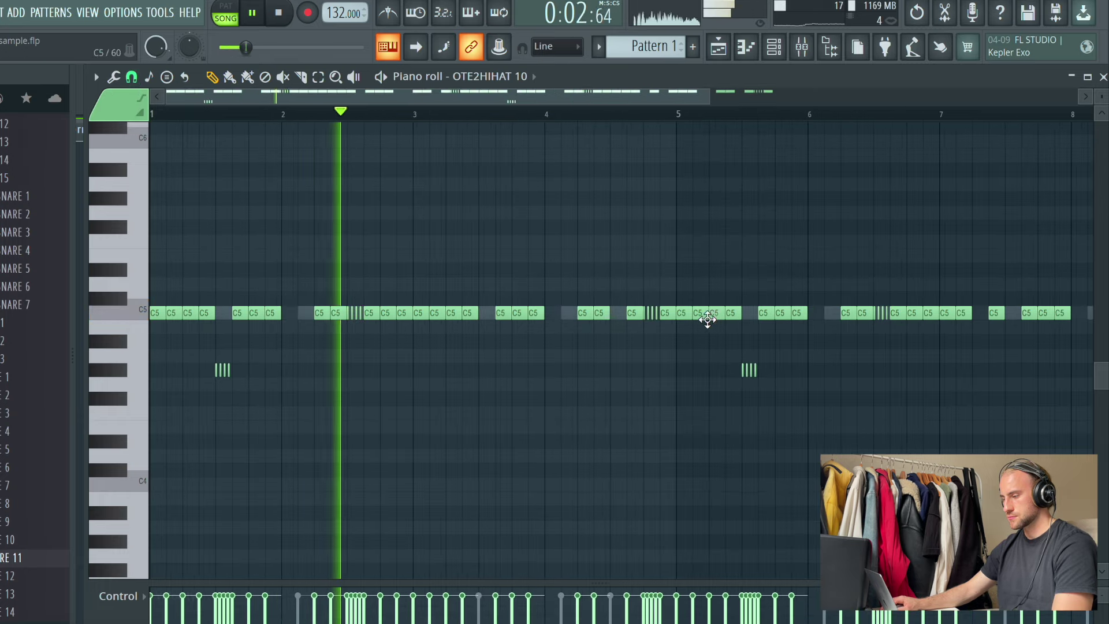
pyautogui.moveTo(709, 99); pyautogui.dragTo(895, 118)
pyautogui.moveTo(817, 296); pyautogui.dragTo(757, 317)
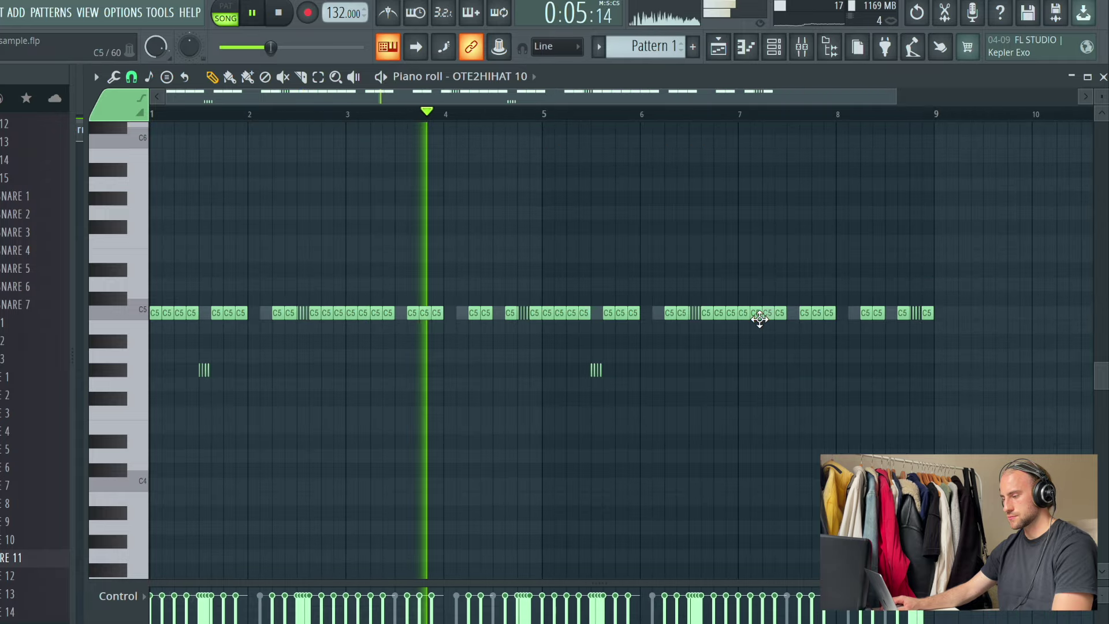
# Add C5 hi-hat notes near the start of bars 2, 4, 6 and 8, with an extra quick hit in bars 2 and 6
pyautogui.click(256, 313)
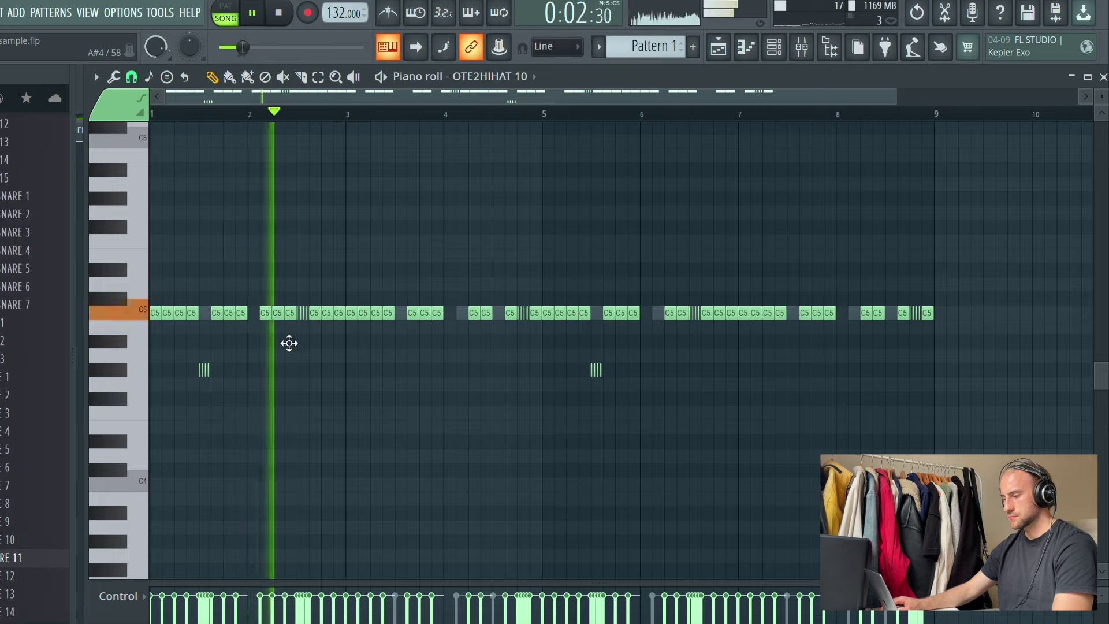
pyautogui.moveTo(252, 121); pyautogui.dragTo(314, 210)
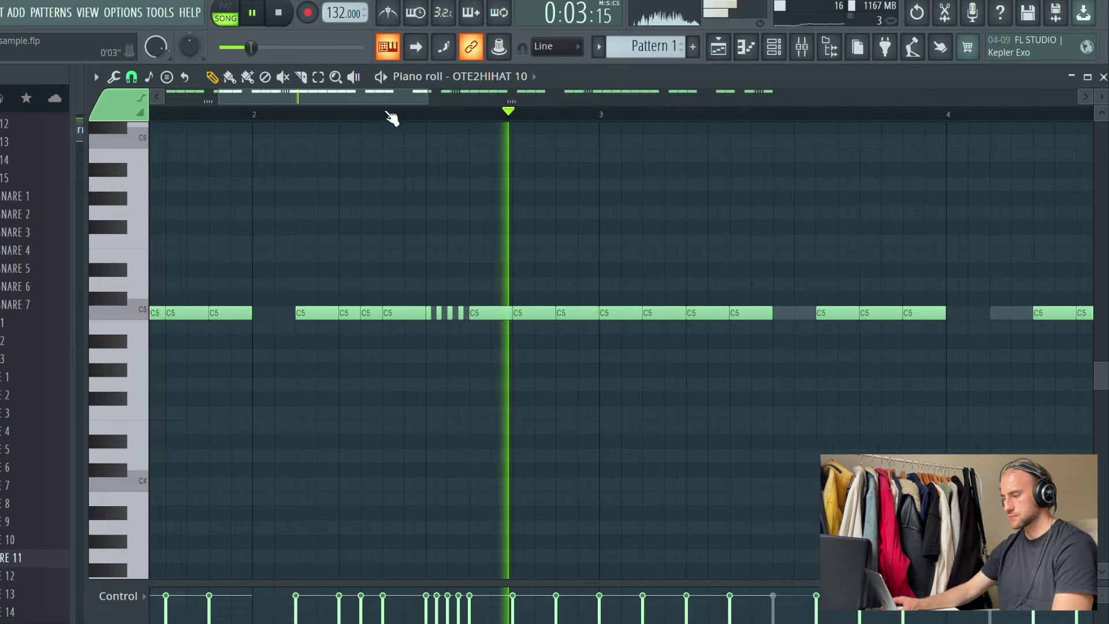
pyautogui.scroll(-5, 387, 99)
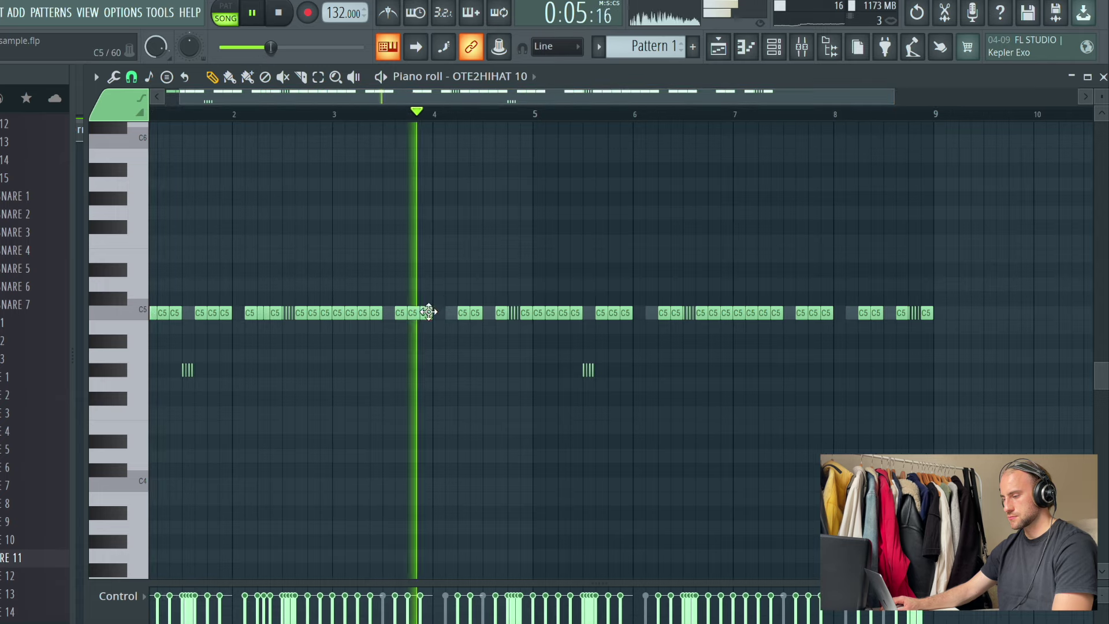
pyautogui.click(446, 315)
pyautogui.scroll(3, 668, 129)
pyautogui.click(620, 330)
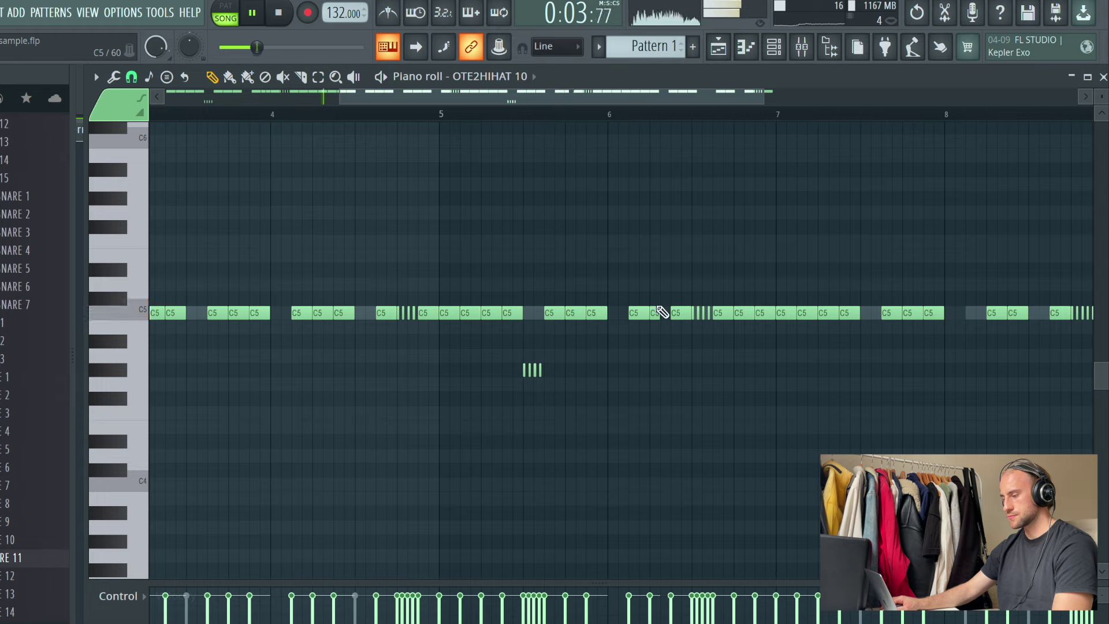
pyautogui.moveTo(658, 331); pyautogui.dragTo(659, 315)
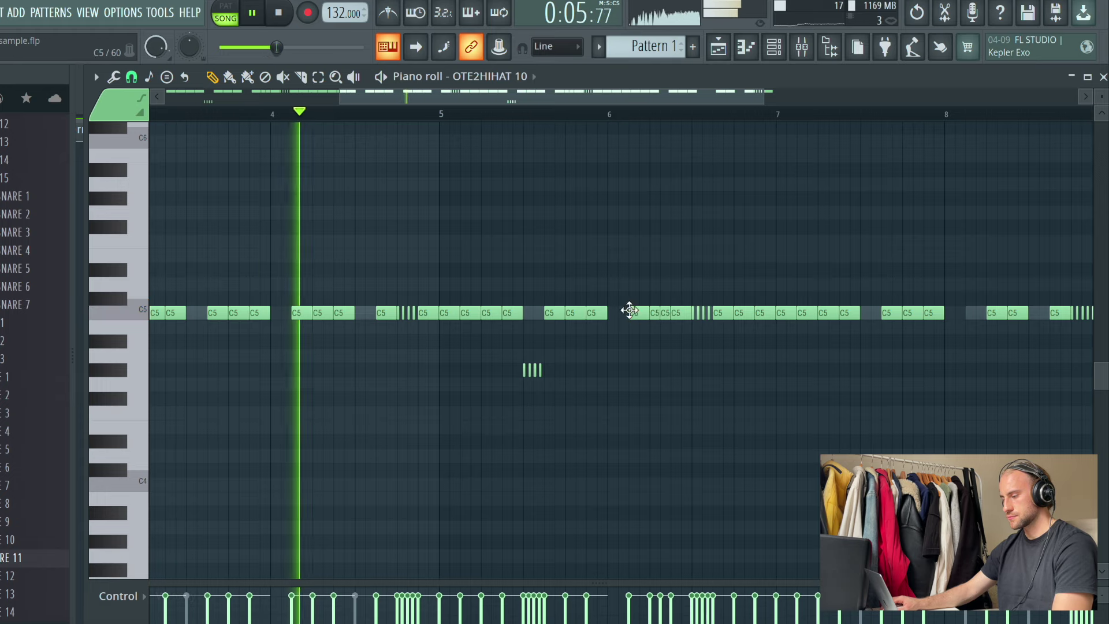
pyautogui.moveTo(950, 340); pyautogui.dragTo(968, 315)
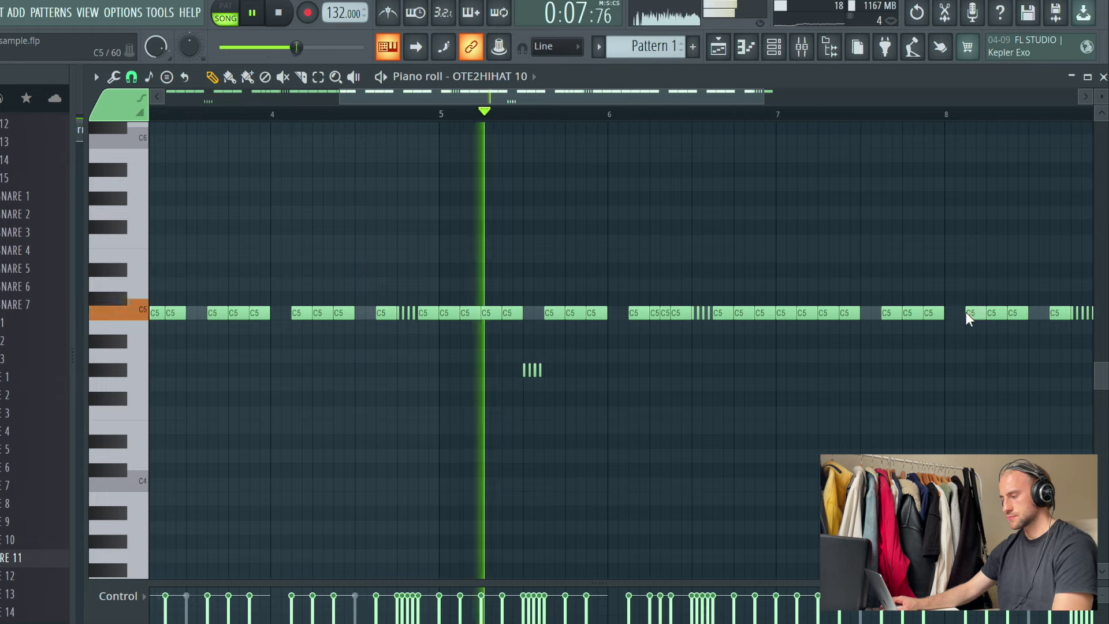
pyautogui.scroll(-3, 693, 116)
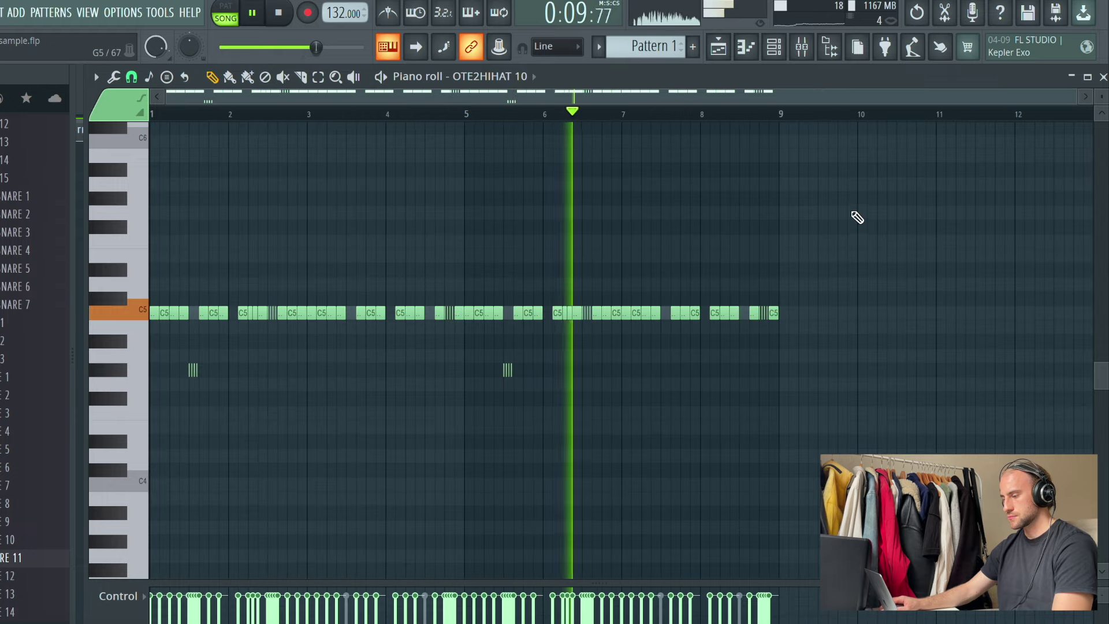
# Audition other percussion and hi-hat samples, and replace the OTE2HIHAT 10 channel's sample with OTE2HIHAT 2
pyautogui.click(718, 46)
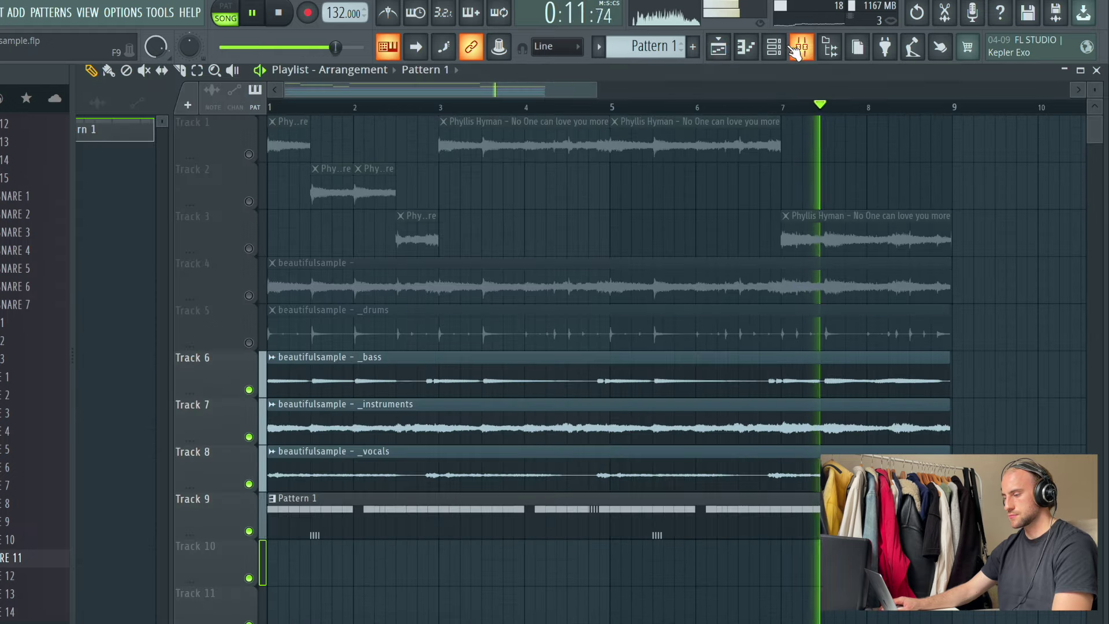
pyautogui.press('F6')
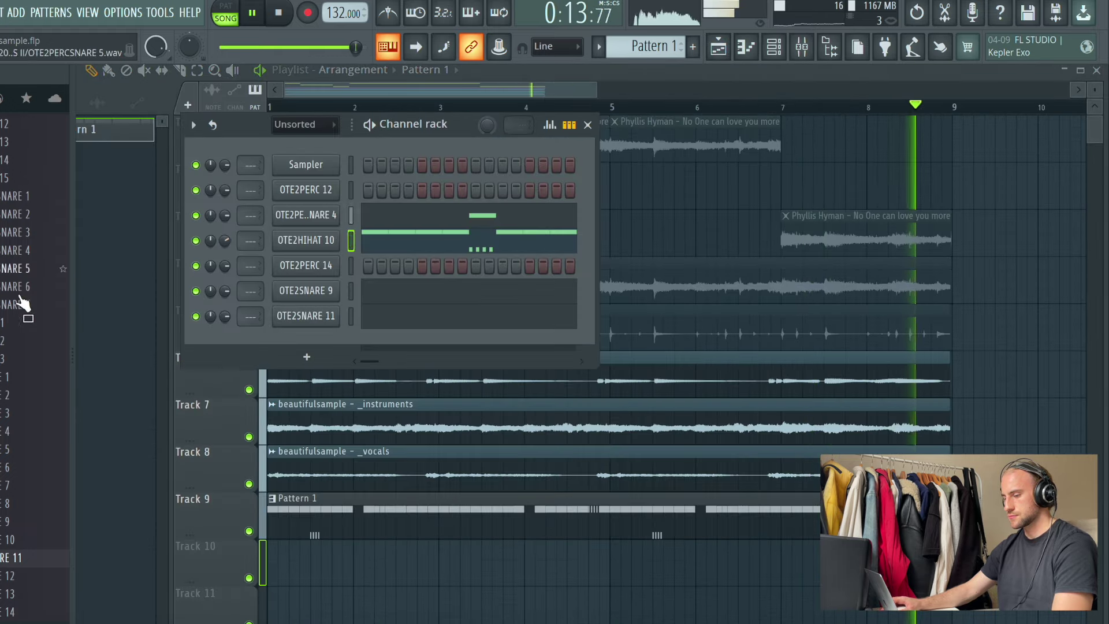
pyautogui.scroll(-2, 11, 387)
pyautogui.scroll(-5, 23, 346)
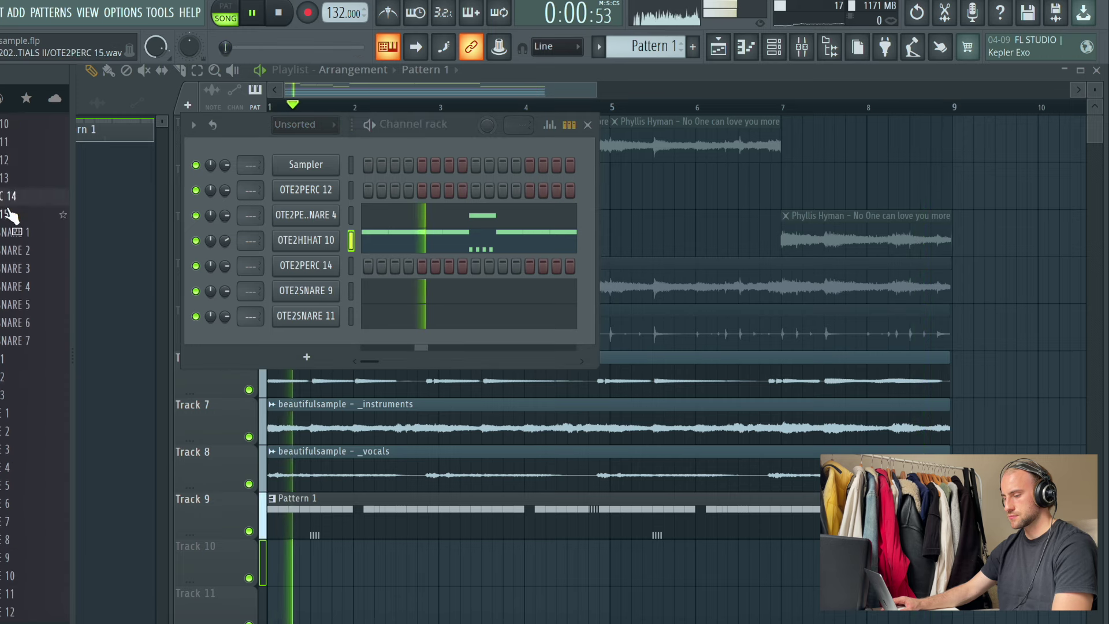
pyautogui.scroll(3, 27, 231)
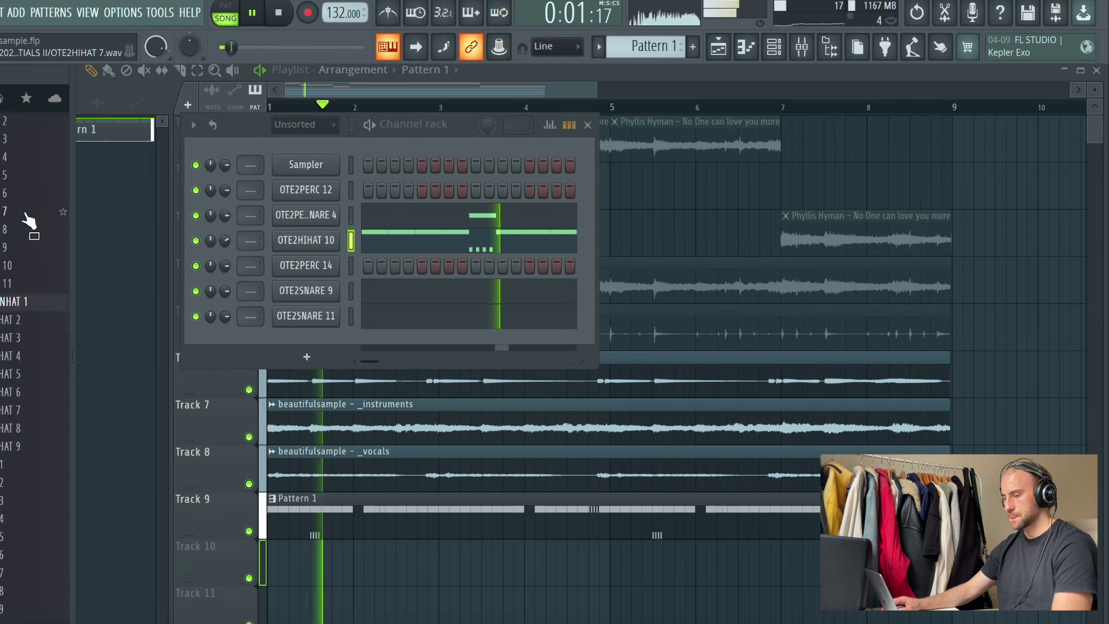
pyautogui.scroll(3, 29, 257)
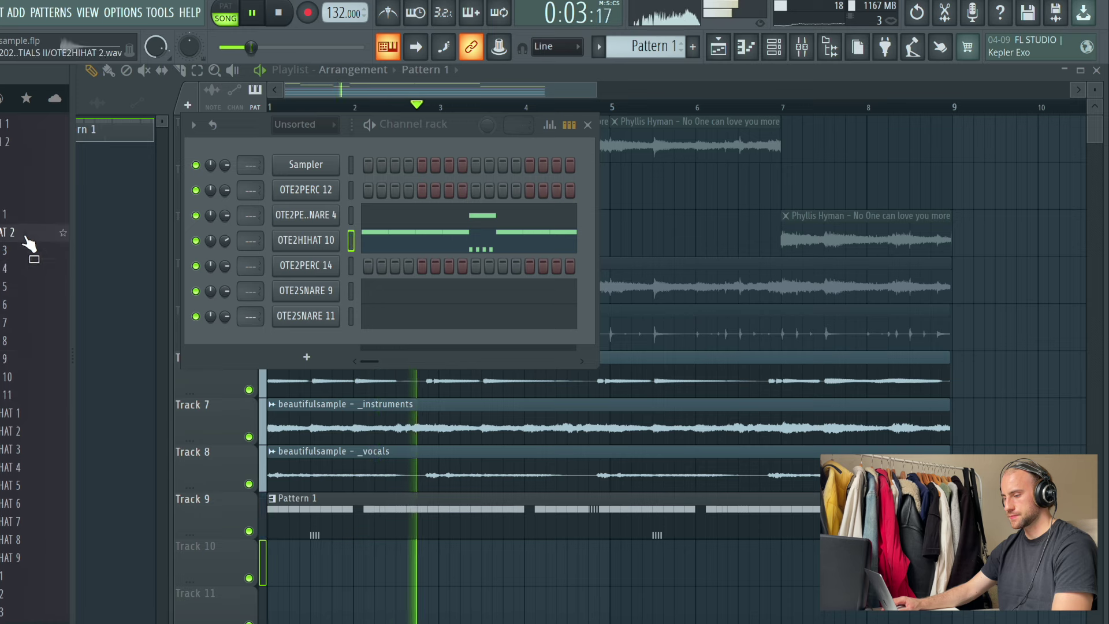
pyautogui.moveTo(477, 304); pyautogui.dragTo(306, 240)
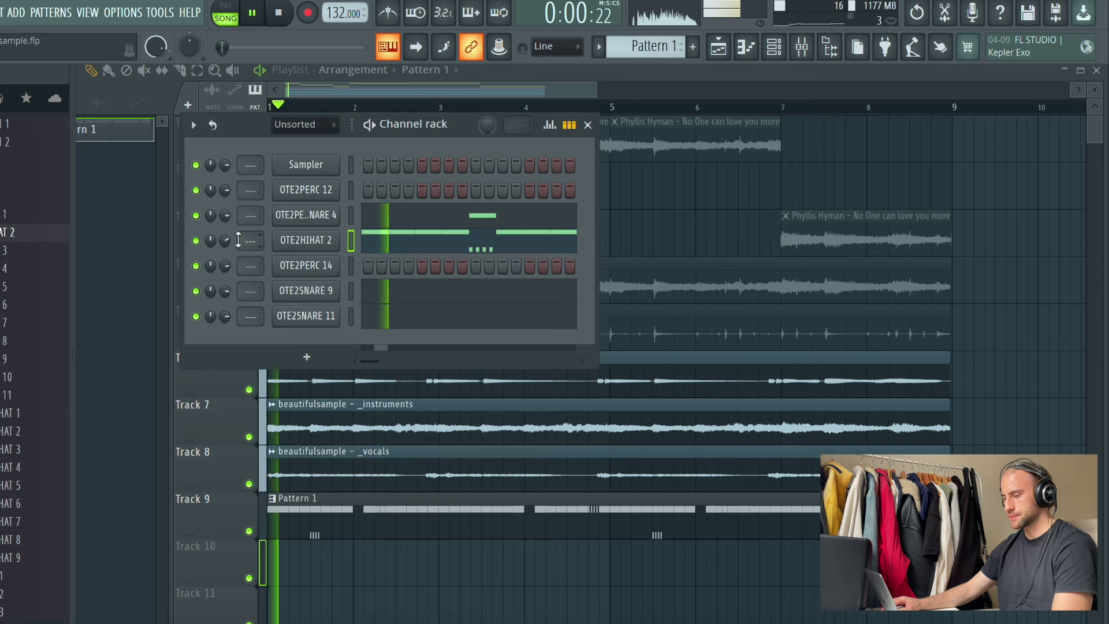
# Place a single C5 note on the fourth beat of bar 2 for the OTE2PERC 14 channel
pyautogui.scroll(13, 20, 362)
pyautogui.scroll(-13, 22, 367)
pyautogui.scroll(3, 11, 370)
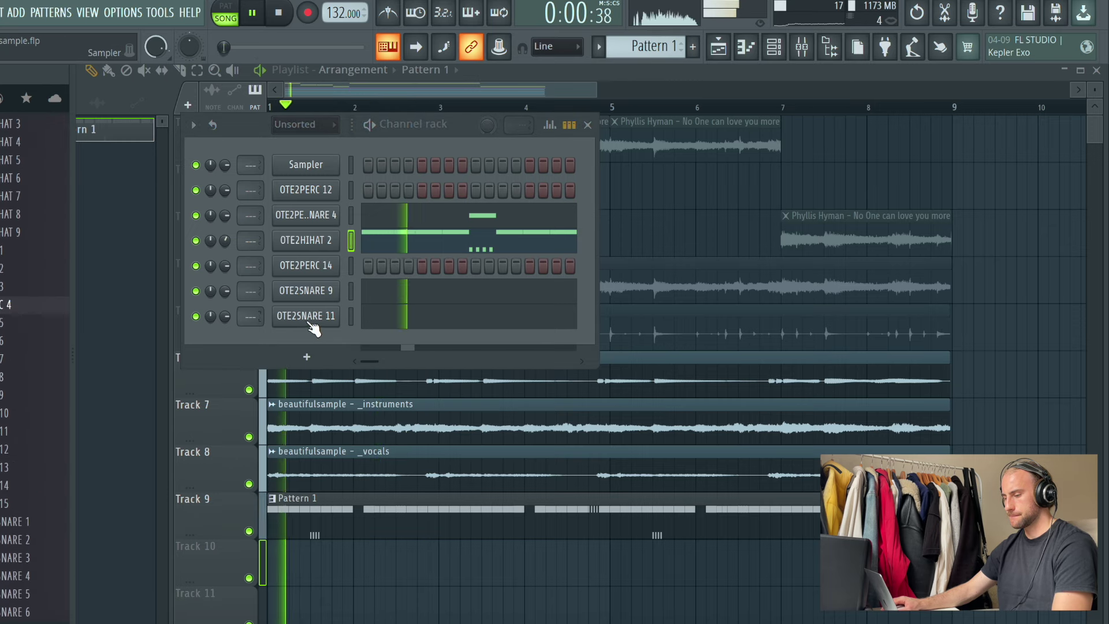
pyautogui.press('space')
pyautogui.rightClick(321, 266)
pyautogui.click(390, 260)
pyautogui.press('space')
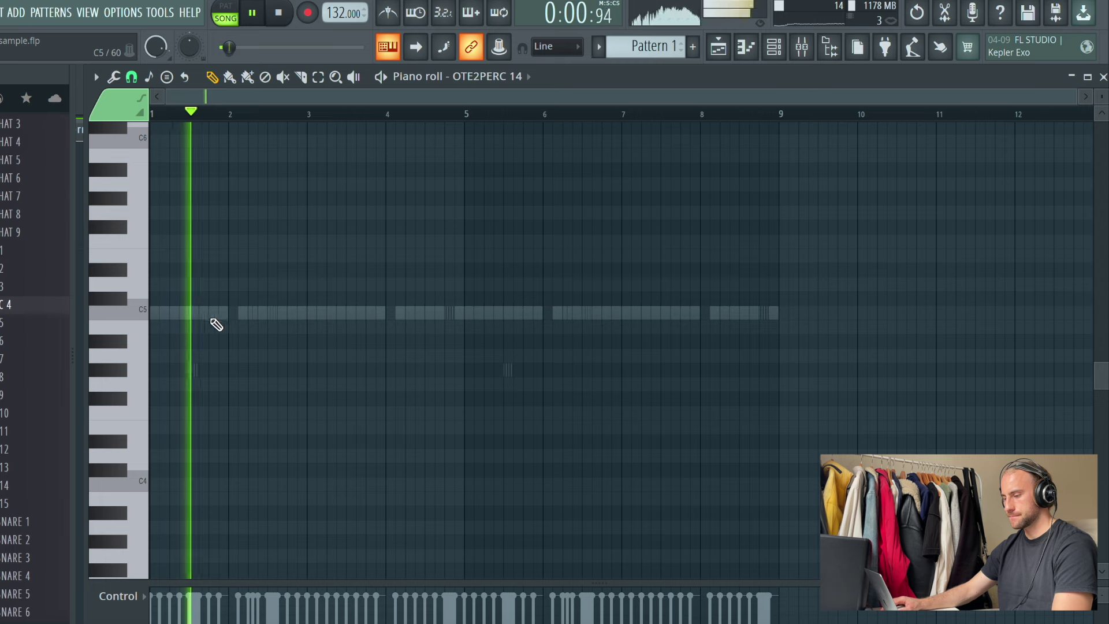
pyautogui.click(250, 315)
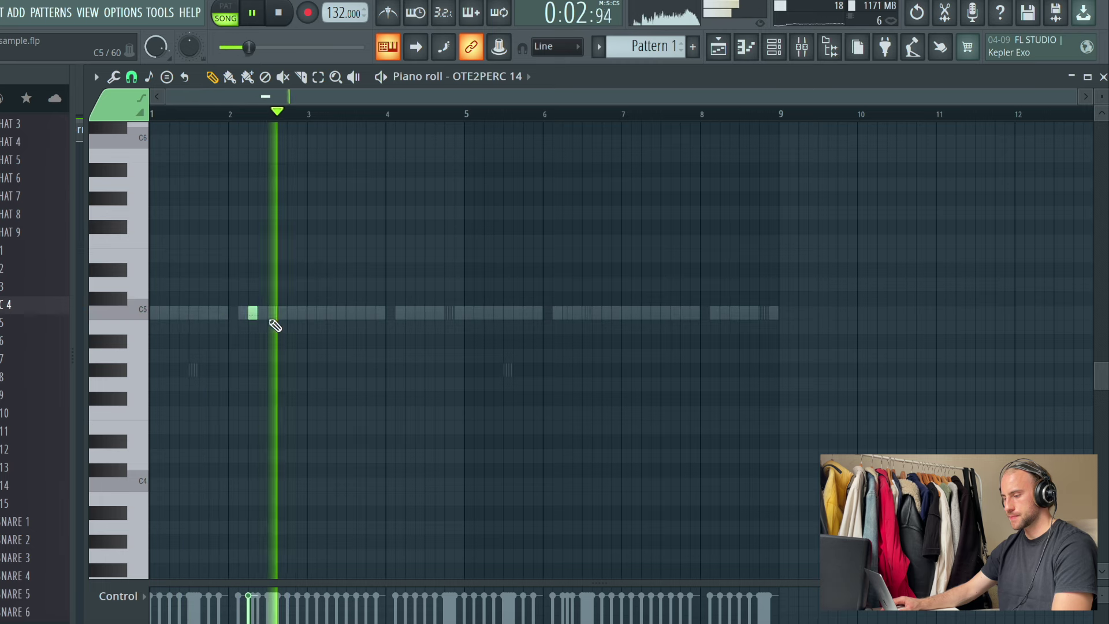
pyautogui.moveTo(287, 321); pyautogui.dragTo(297, 327)
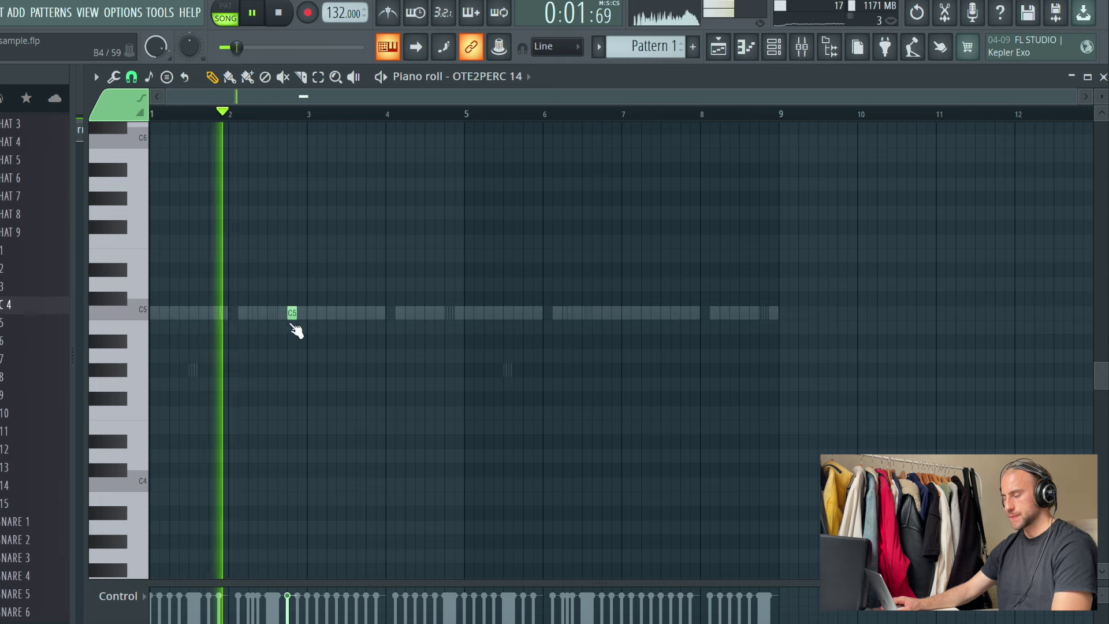
# Add three short C5 notes in the last beat of bar 4 for OTE2PERC 12 and set its channel volume to -11.9 dB
pyautogui.click(718, 46)
pyautogui.click(773, 46)
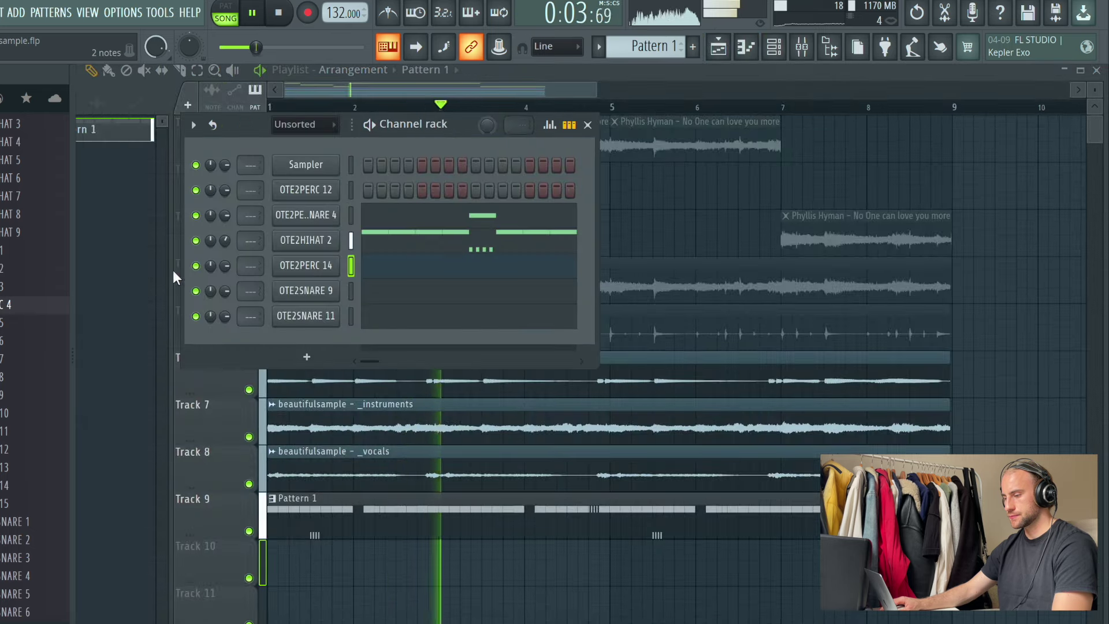
pyautogui.click(30, 398)
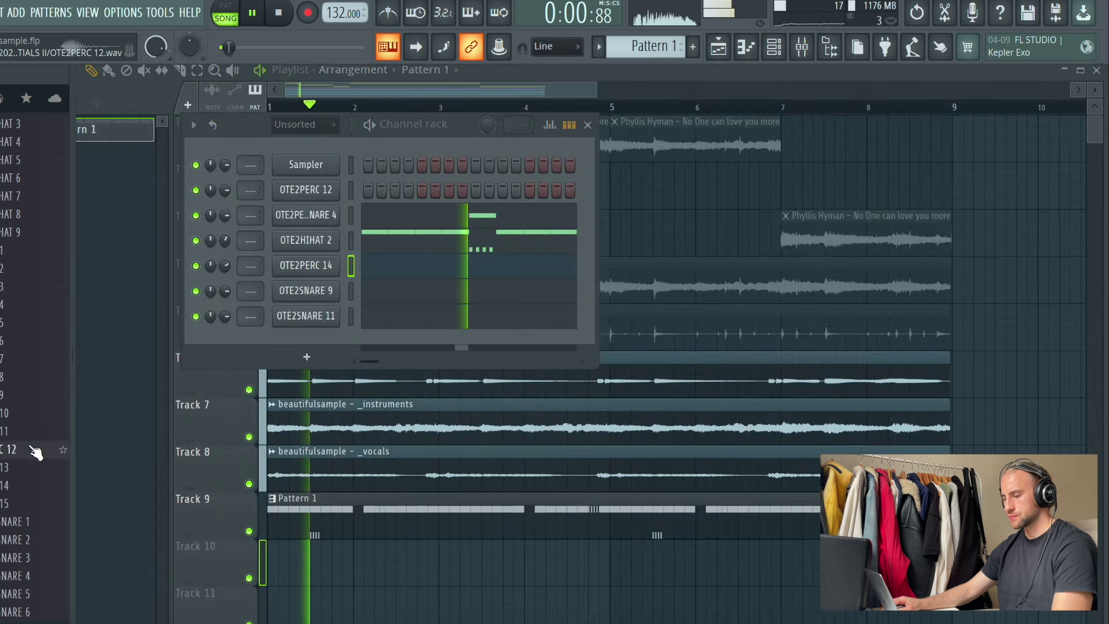
pyautogui.click(32, 413)
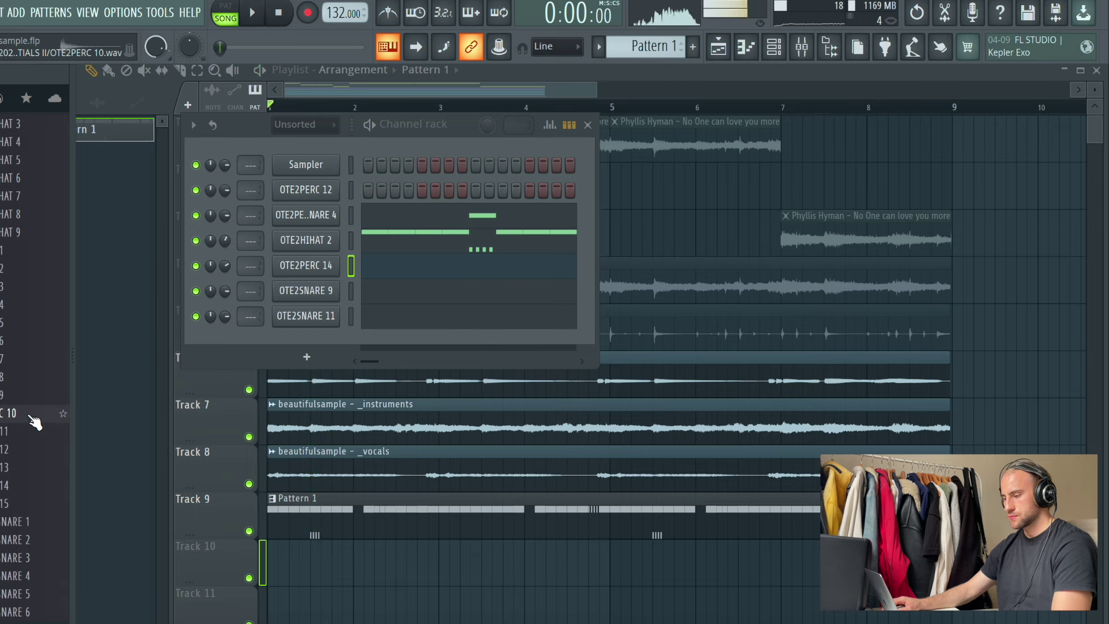
pyautogui.rightClick(355, 188)
pyautogui.click(356, 184)
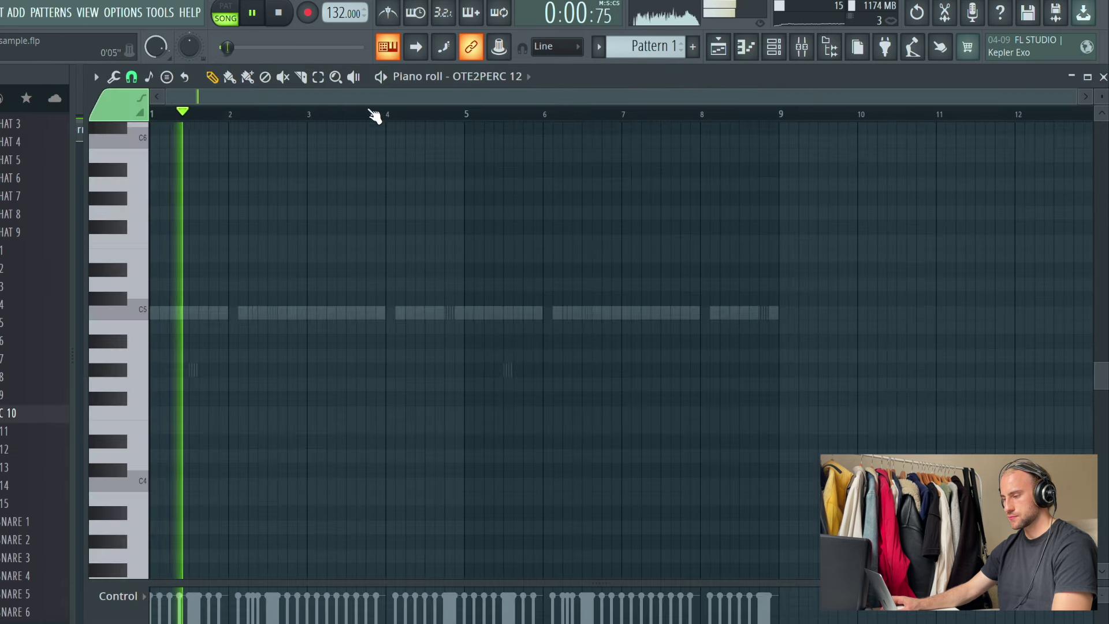
pyautogui.scroll(4, 466, 119)
pyautogui.click(401, 276)
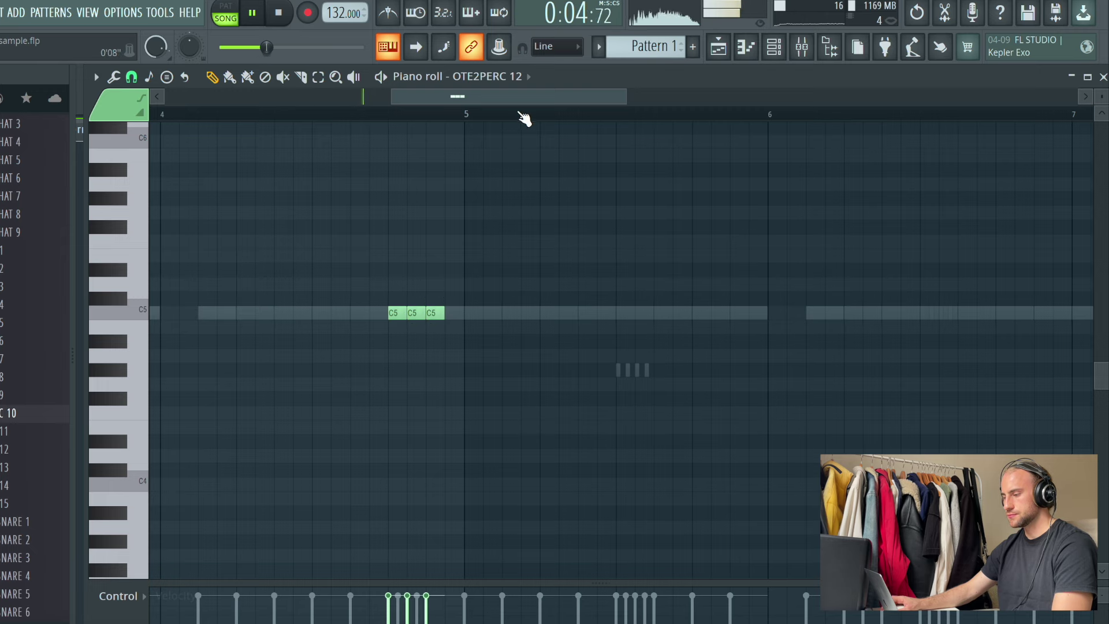
pyautogui.scroll(-4, 523, 118)
pyautogui.press('F6')
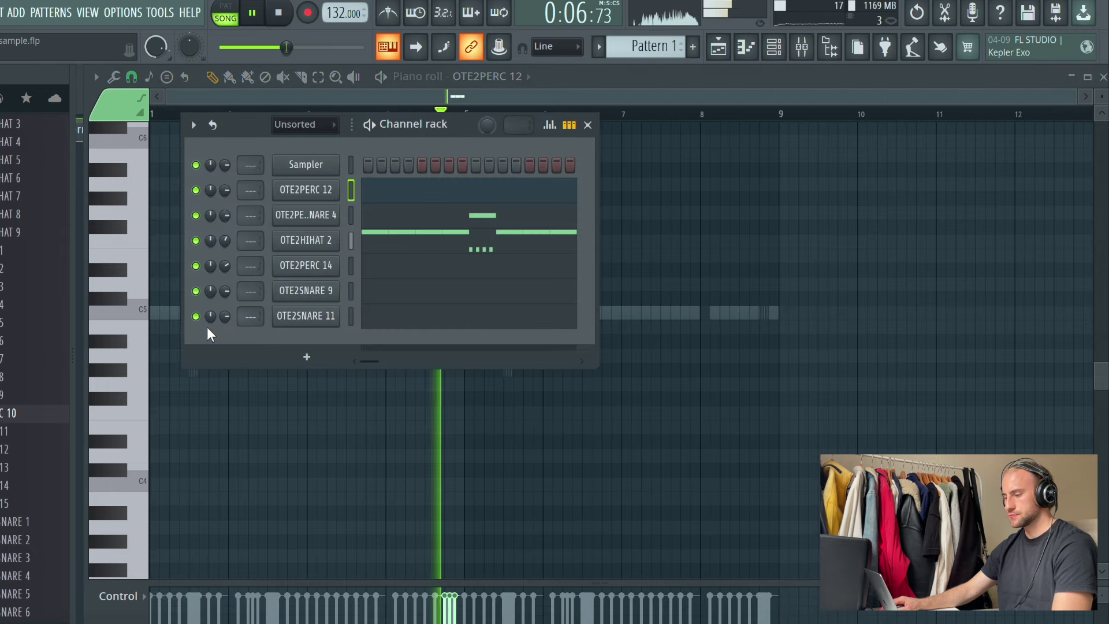
pyautogui.moveTo(226, 192); pyautogui.dragTo(149, 247)
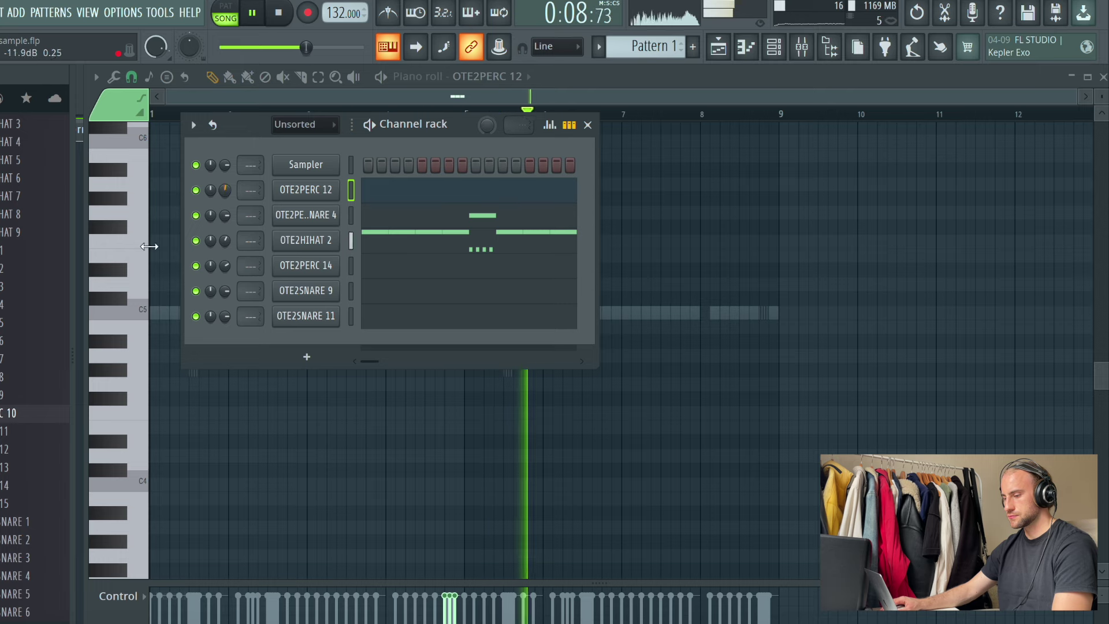
# Add OTE2OPENHAT 9 as a new sampler channel, reverse its sample and adjust the sample length
pyautogui.click(17, 341)
pyautogui.moveTo(22, 234); pyautogui.dragTo(293, 332)
pyautogui.click(293, 332)
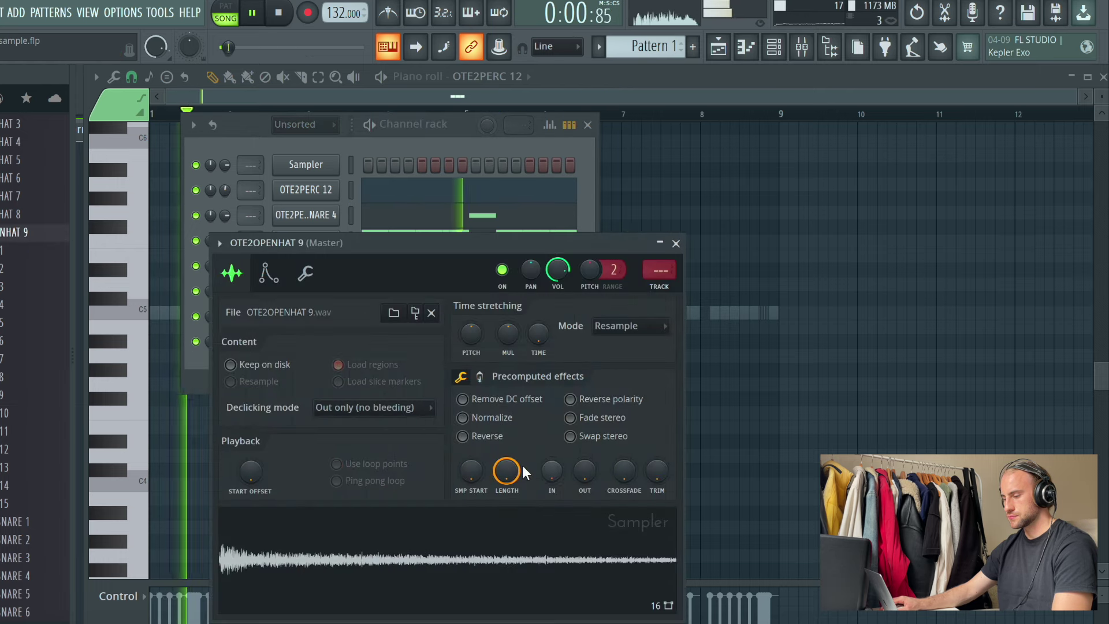
pyautogui.click(496, 437)
pyautogui.moveTo(545, 470); pyautogui.dragTo(506, 476)
pyautogui.press('space')
pyautogui.click(675, 243)
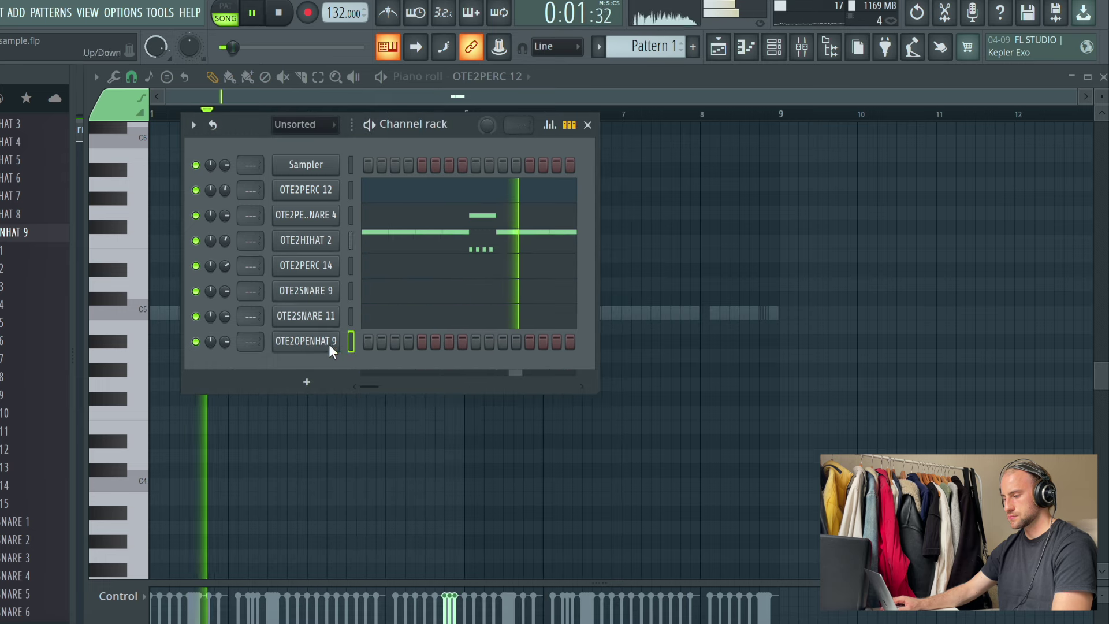
# Place a one-beat C5 note on the fourth beat of bar 6 for OTE2OPENHAT 9, with snap set to Line
pyautogui.press('F6')
pyautogui.click(131, 81)
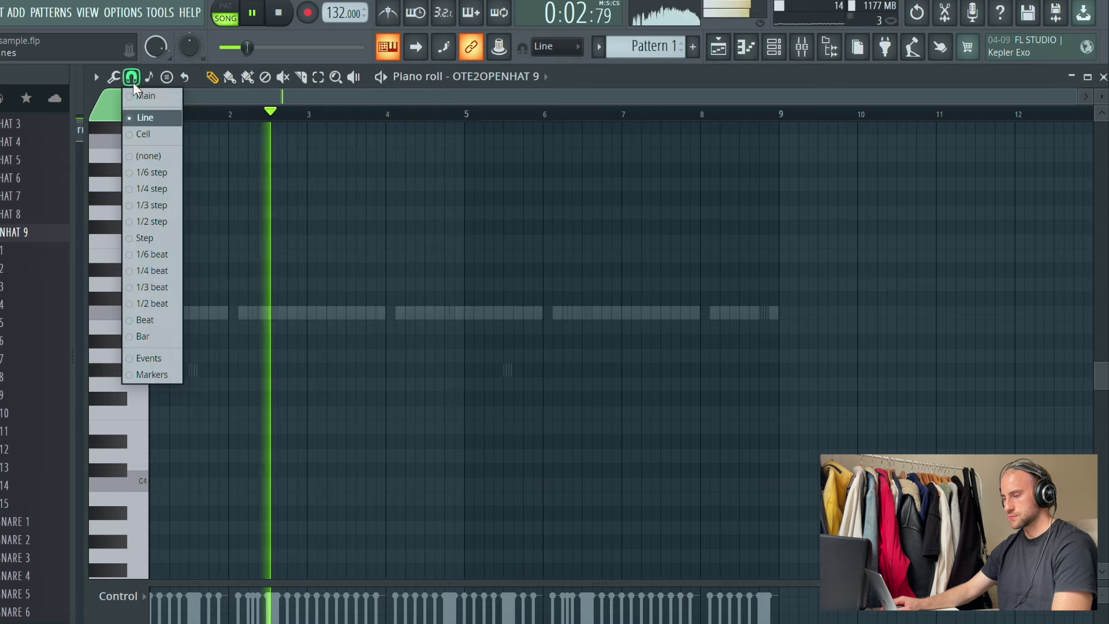
pyautogui.click(138, 115)
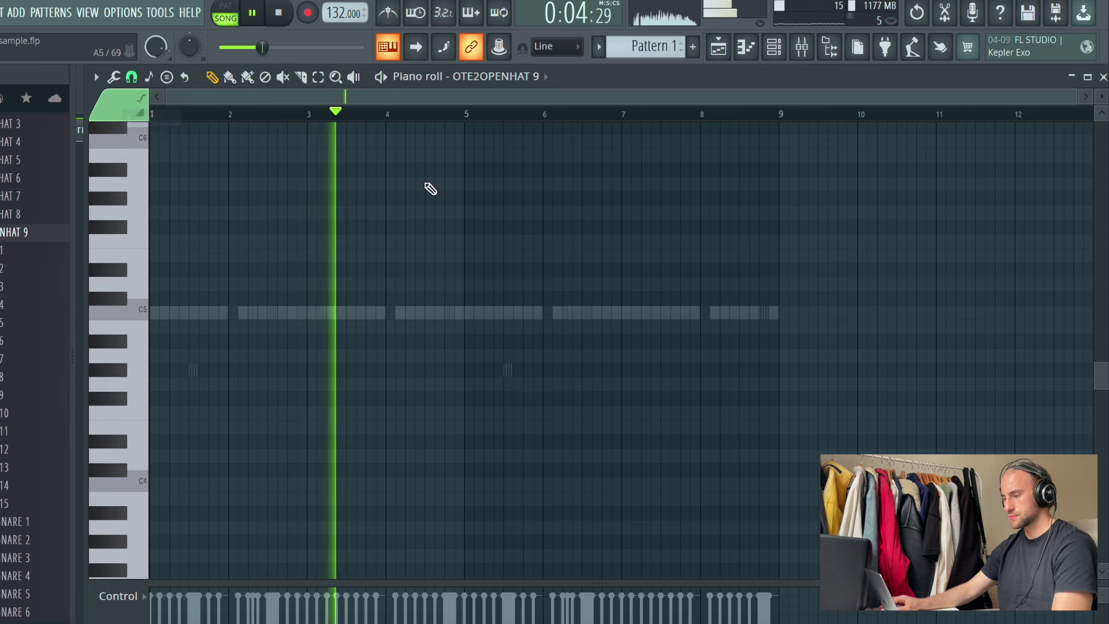
pyautogui.click(605, 313)
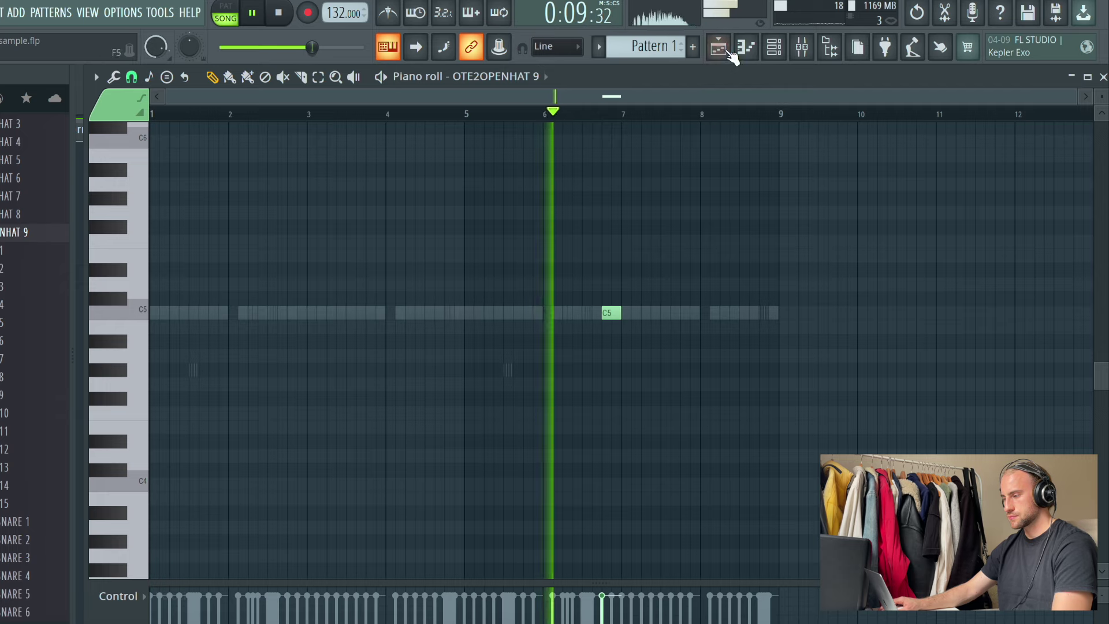
# Audition snare, percussion and clap samples in the ESSENTIALS II kit to find another sound for the beat
pyautogui.click(745, 46)
pyautogui.click(773, 46)
pyautogui.scroll(-12, 44, 484)
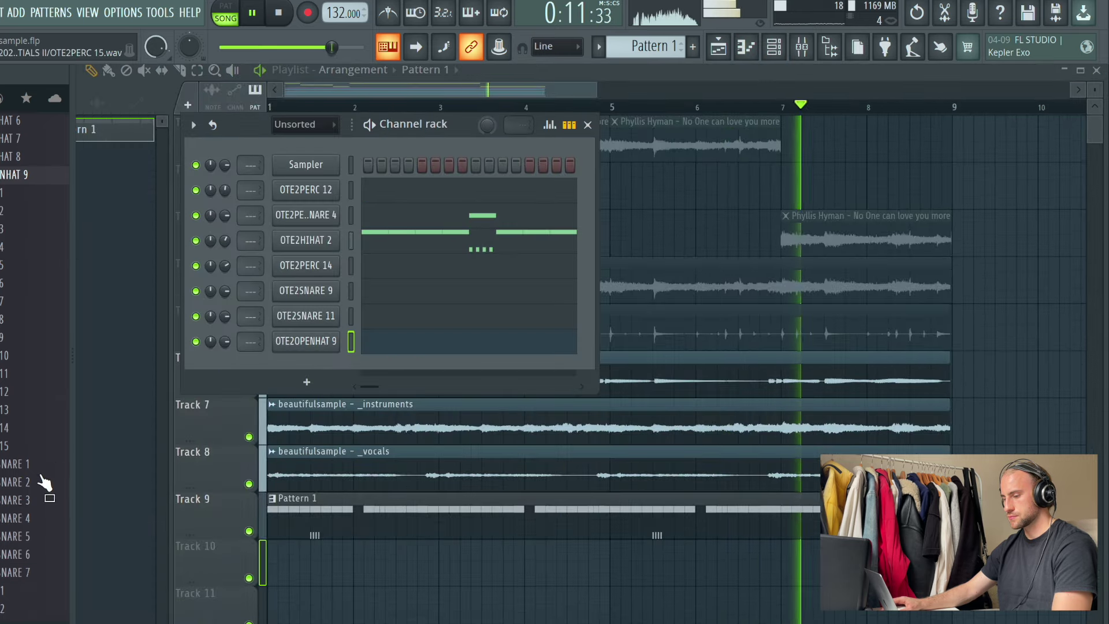
pyautogui.scroll(5, 6, 332)
pyautogui.scroll(-6, 15, 512)
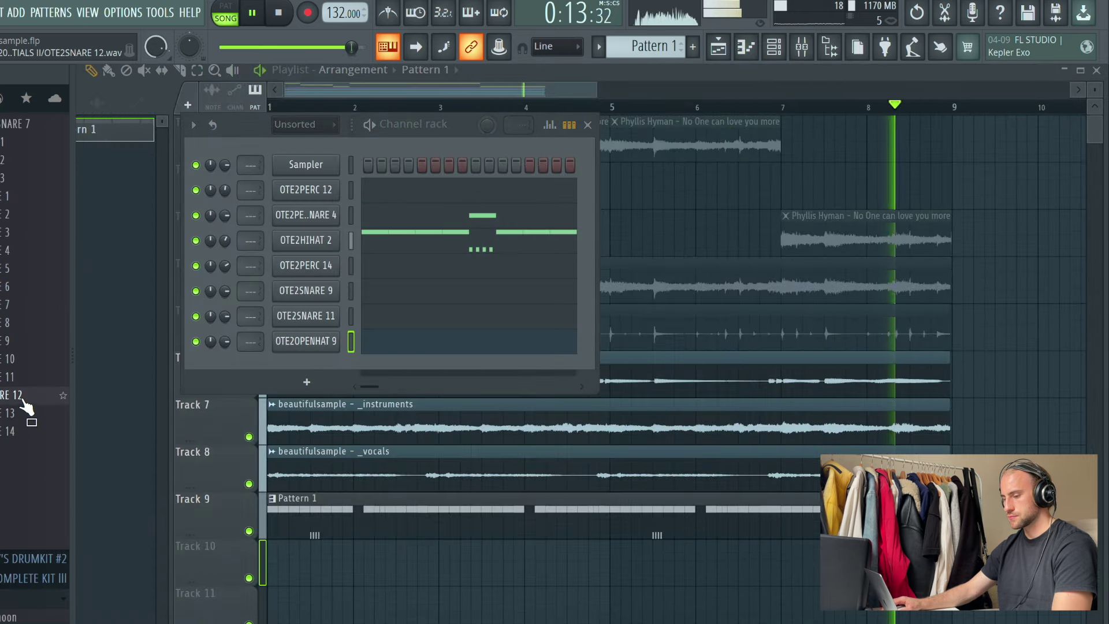
pyautogui.click(21, 427)
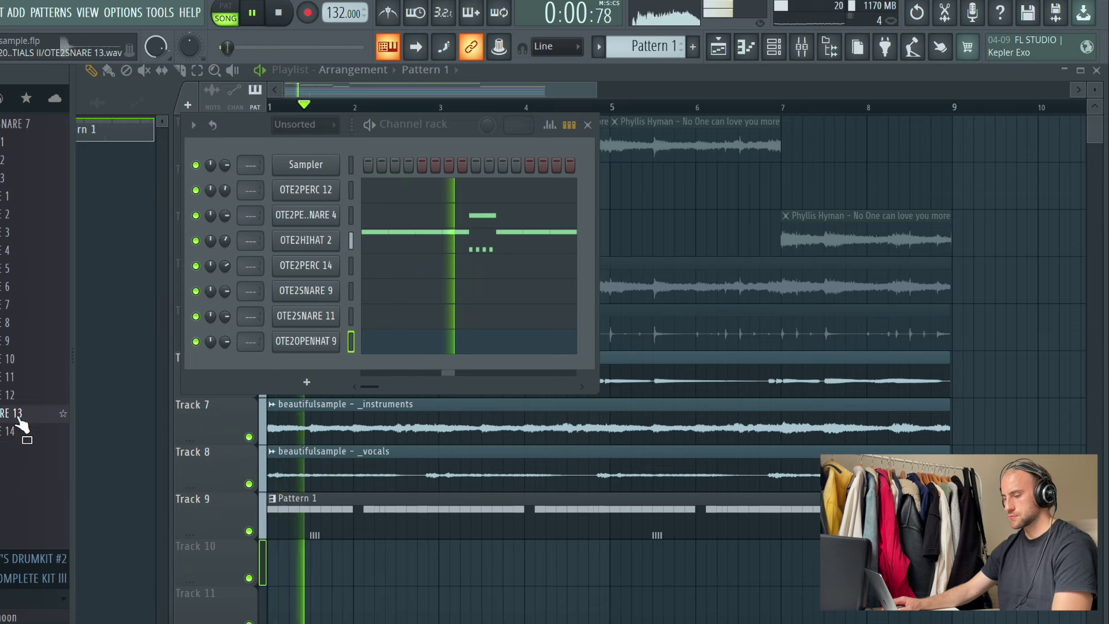
pyautogui.click(23, 358)
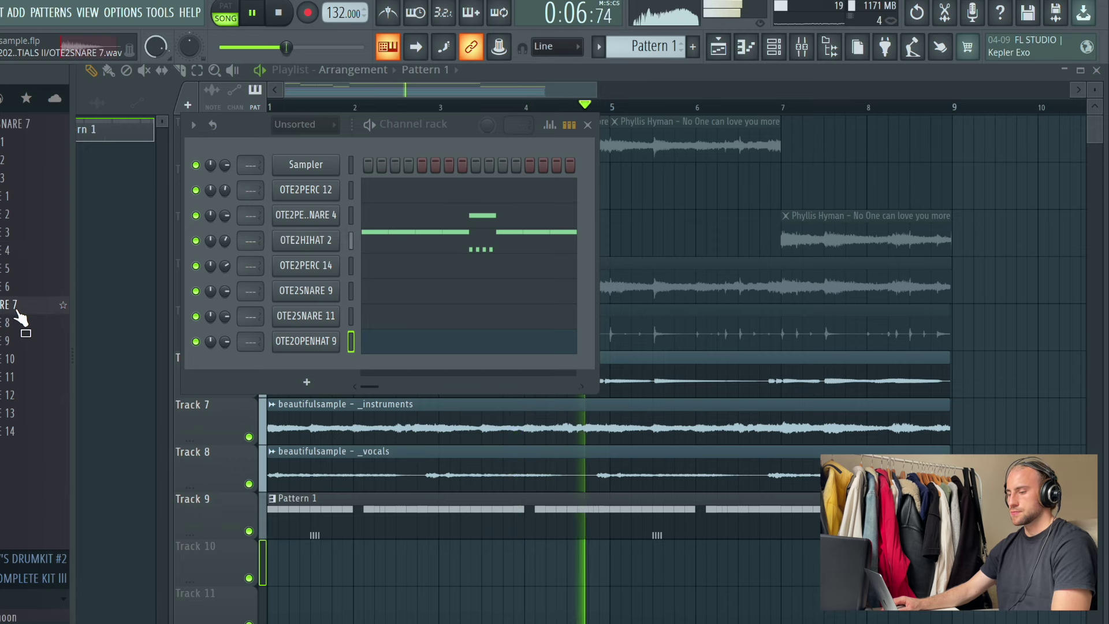
pyautogui.click(19, 342)
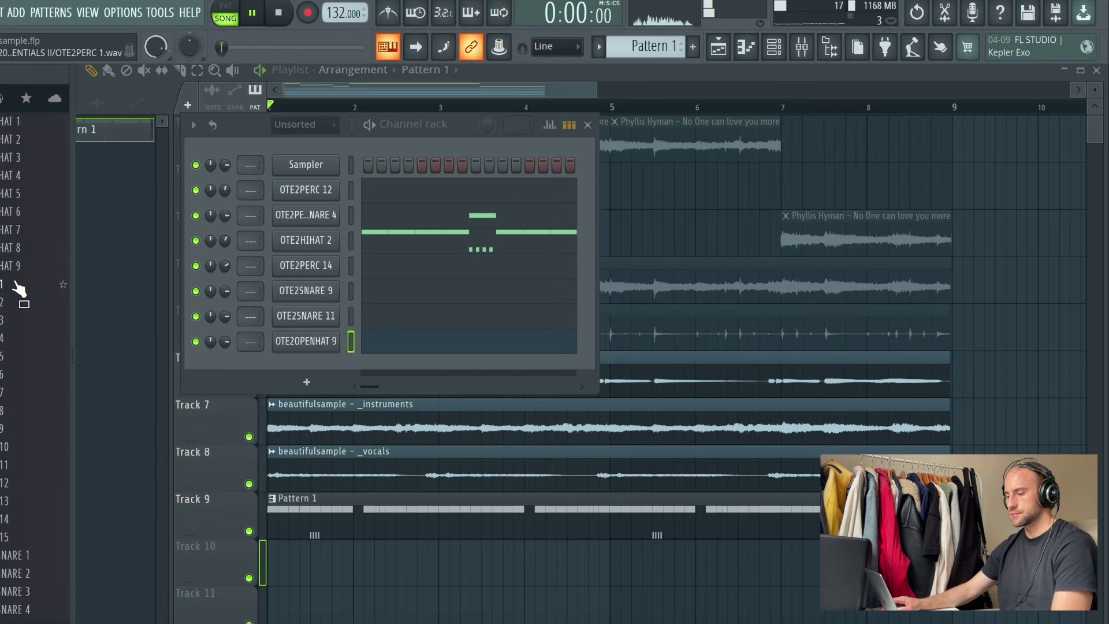
pyautogui.press('space')
pyautogui.scroll(8, 20, 289)
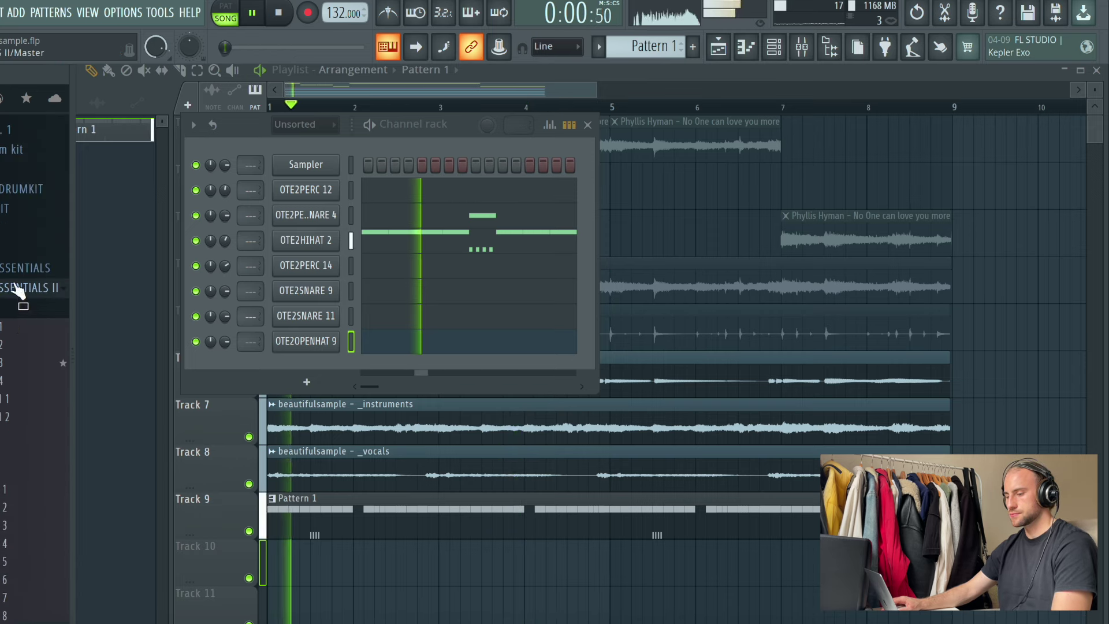
pyautogui.click(15, 283)
pyautogui.scroll(-12, 11, 299)
pyautogui.click(11, 299)
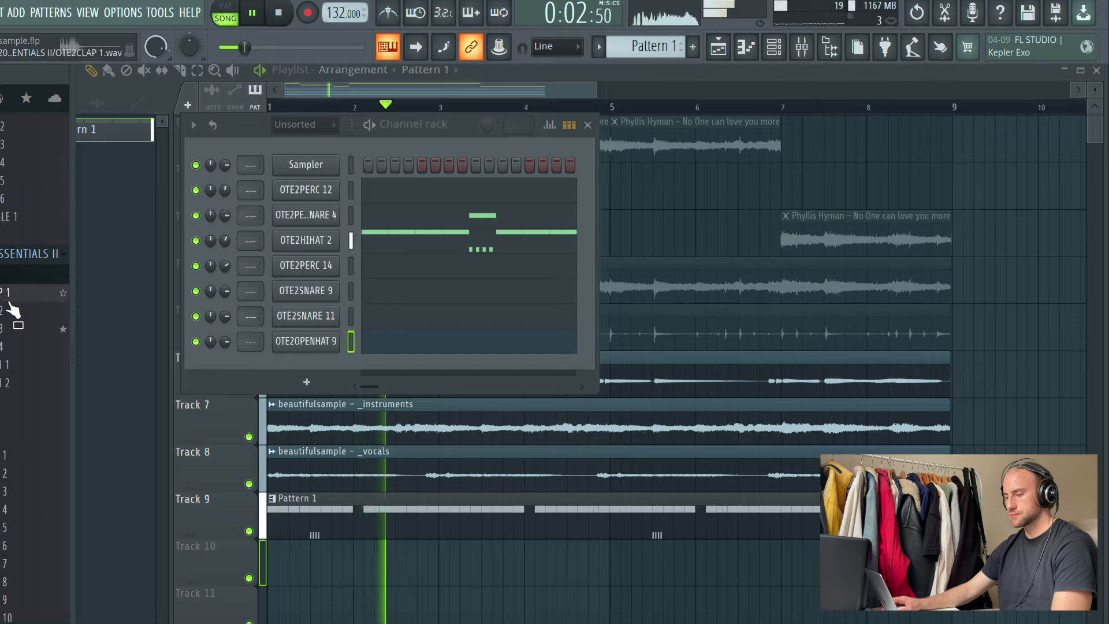
# Add OTESNARE 5 as a new channel and place three short C5 notes in the last beat of bar 8
pyautogui.scroll(2, 11, 299)
pyautogui.moveTo(252, 364); pyautogui.dragTo(306, 366)
pyautogui.rightClick(337, 363)
pyautogui.click(392, 353)
pyautogui.rightClick(335, 364)
pyautogui.click(373, 362)
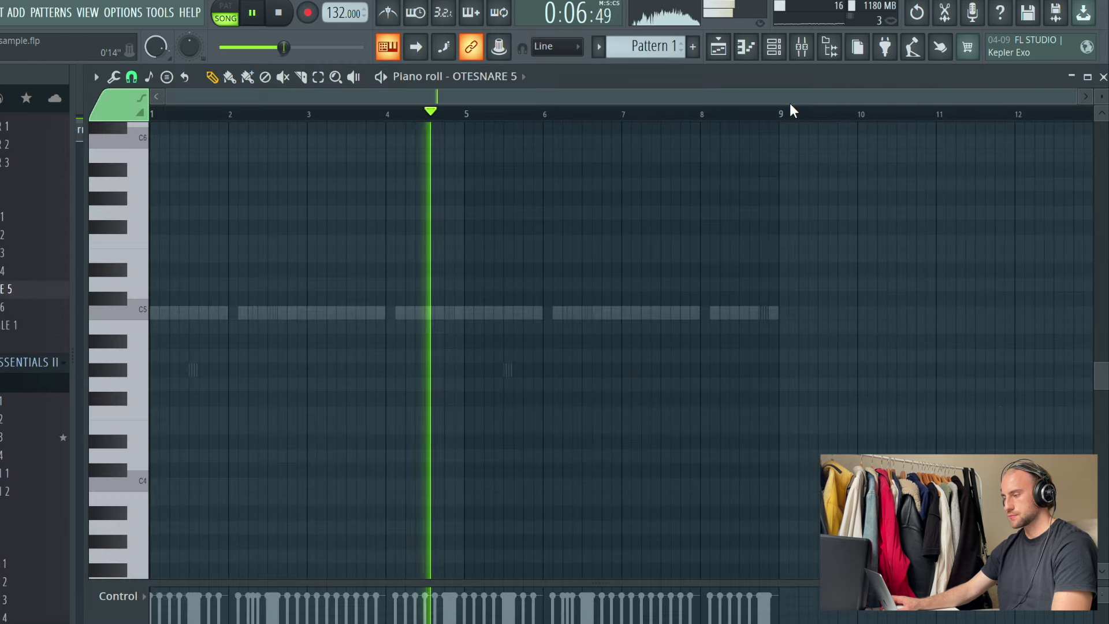
pyautogui.scroll(4, 831, 114)
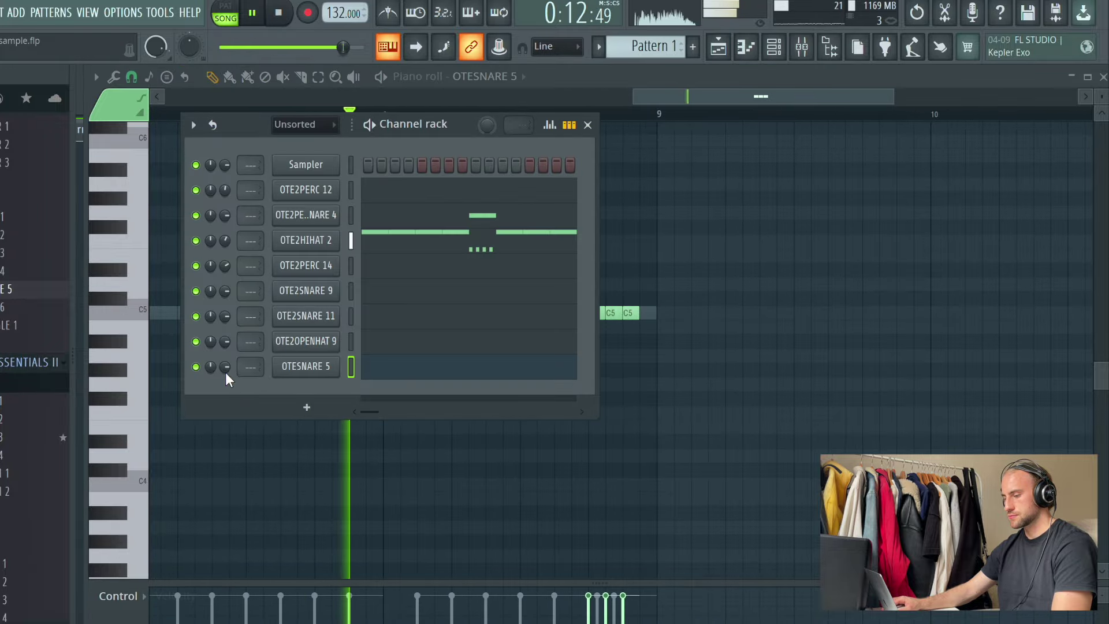
# Audition hi-hats in the first ESSENTIALS kit and replace the OTE2HIHAT 2 channel's sample with OTEHIHAT 1
pyautogui.scroll(10, 2, 329)
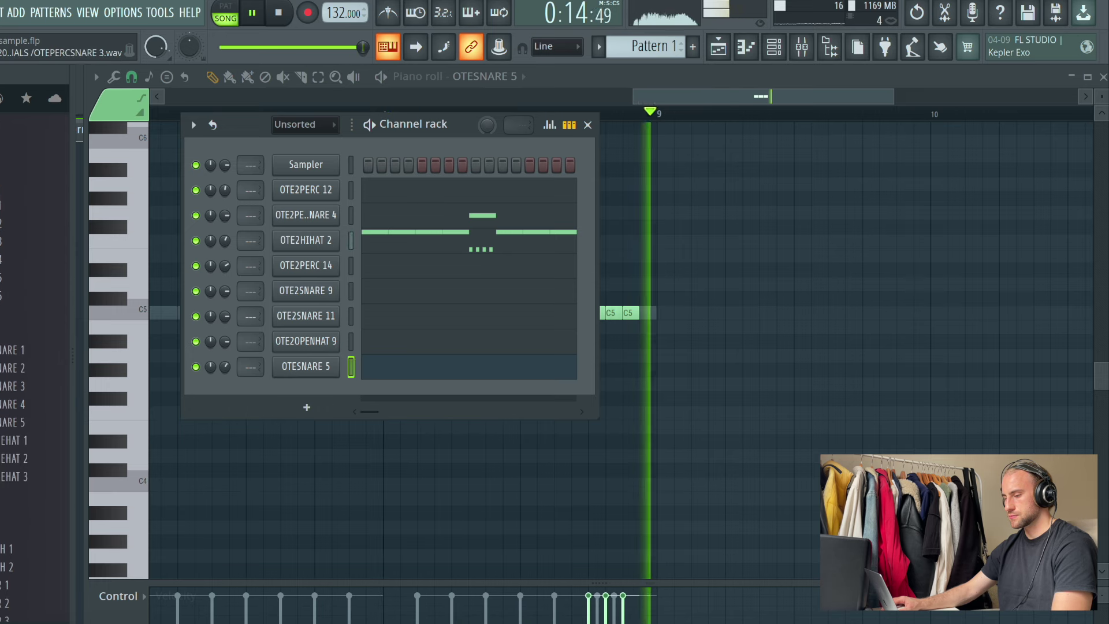
pyautogui.click(2, 327)
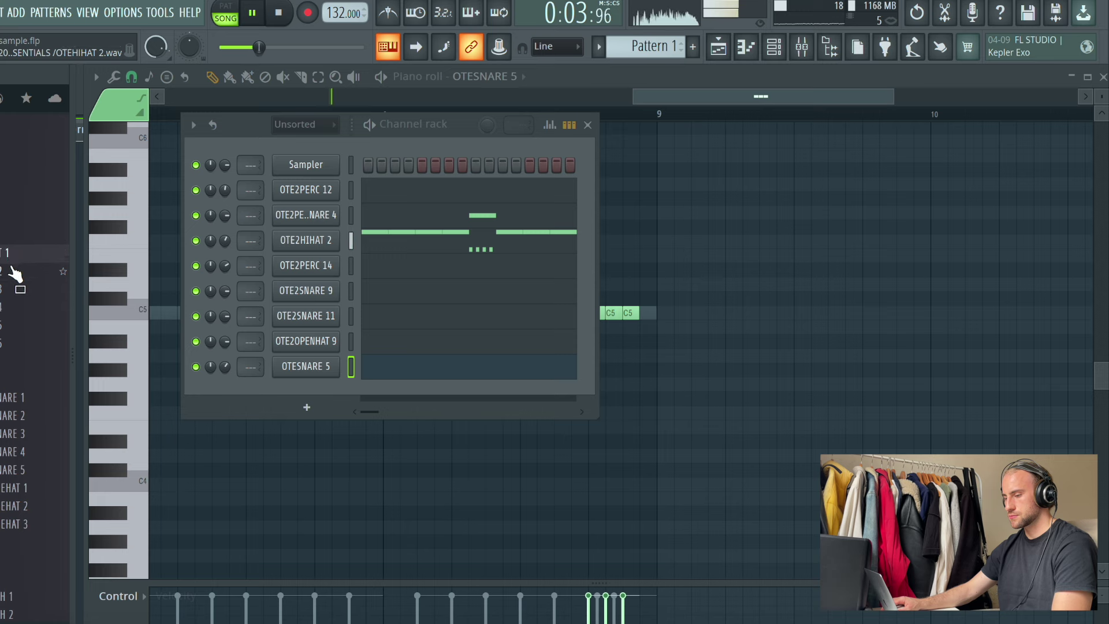
pyautogui.moveTo(73, 265); pyautogui.dragTo(299, 242)
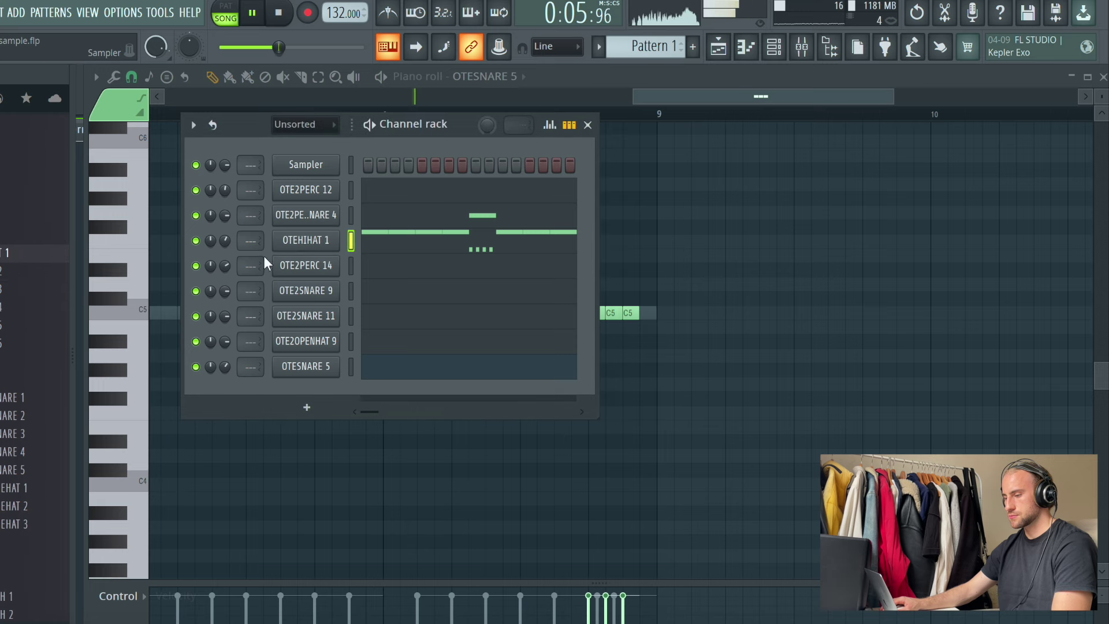
# Add OTEHAT 3 from the first ESSENTIALS kit as a new channel and bring up its piano roll
pyautogui.scroll(10, 21, 428)
pyautogui.scroll(-4, 21, 430)
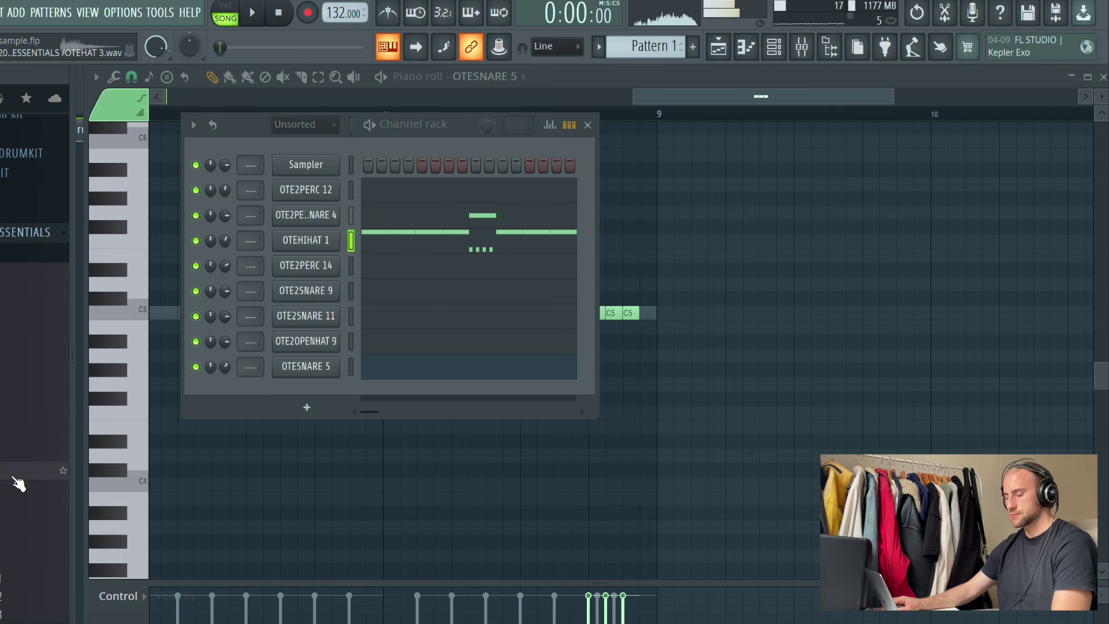
pyautogui.moveTo(286, 407); pyautogui.dragTo(289, 404)
pyautogui.rightClick(292, 397)
pyautogui.click(354, 389)
pyautogui.press('space')
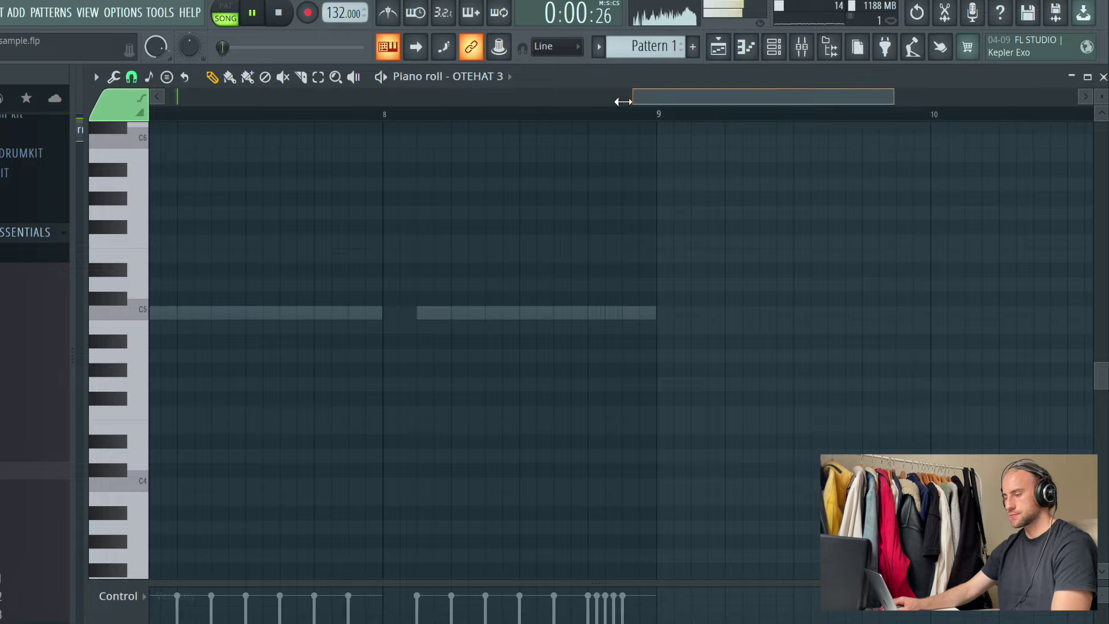
# Place half-beat C5 notes on the fourth beat of bars 1 and 5 for OTEHAT 3
pyautogui.moveTo(634, 101); pyautogui.dragTo(187, 100)
pyautogui.click(224, 313)
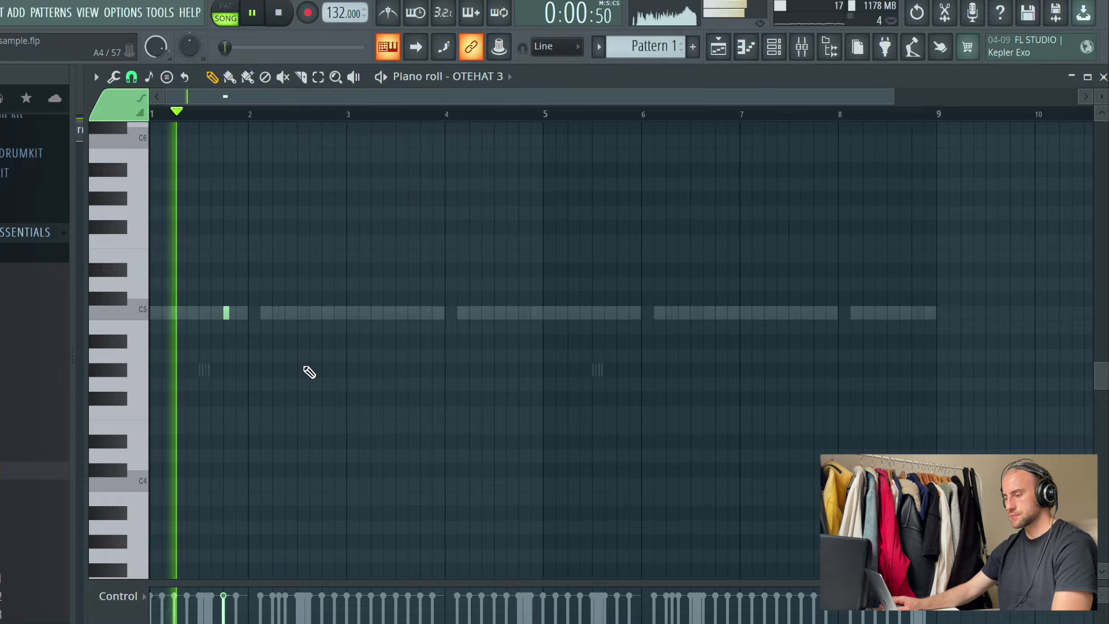
pyautogui.moveTo(228, 312); pyautogui.dragTo(243, 317)
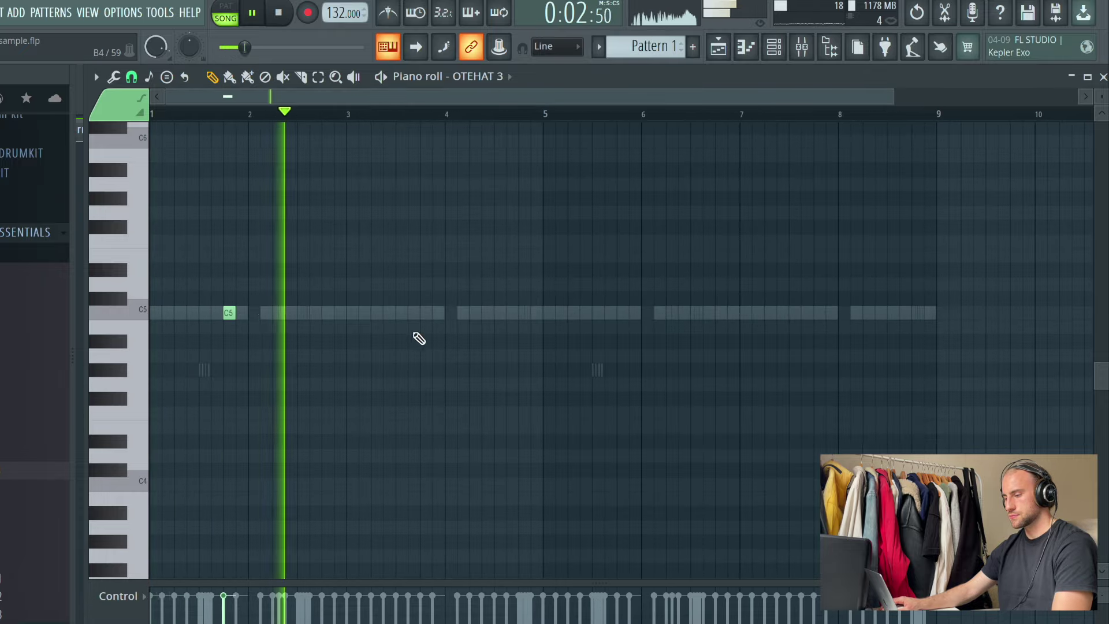
pyautogui.click(620, 313)
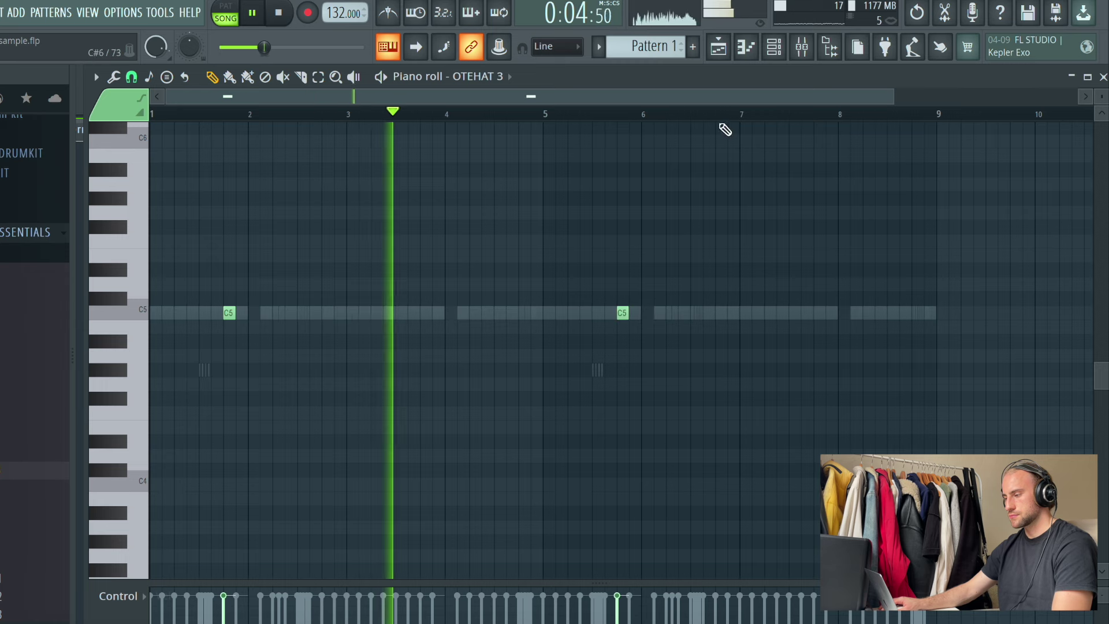
# Inspect the sample settings of the OTEHAT 3 channel
pyautogui.click(773, 49)
pyautogui.click(302, 390)
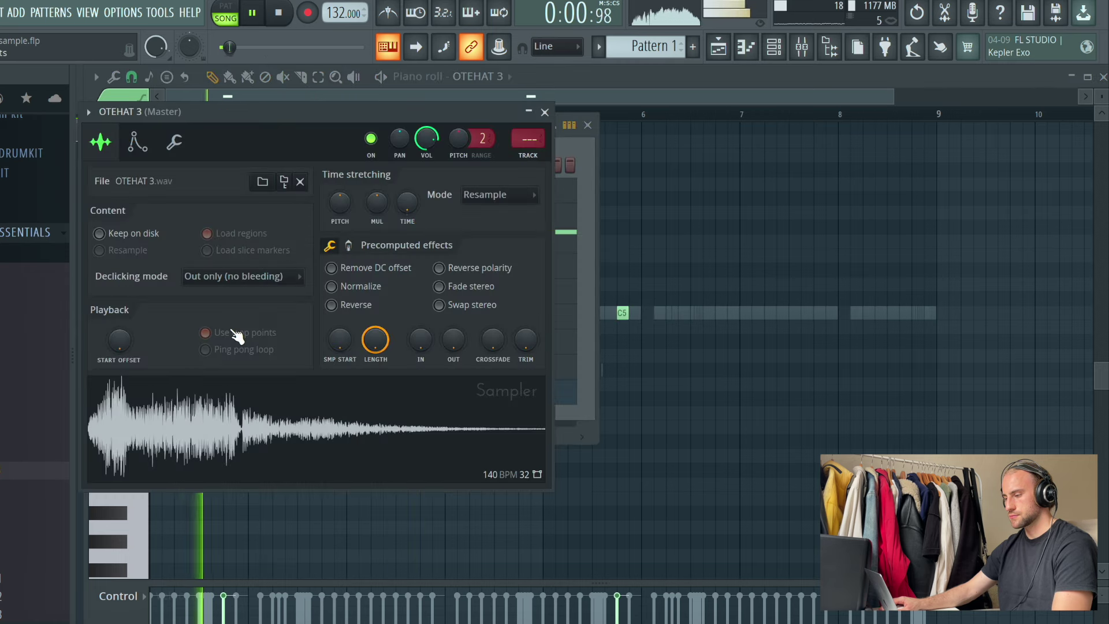
pyautogui.click(544, 112)
pyautogui.click(588, 125)
# Add OTE808 2 from the first ESSENTIALS kit as a new channel and check its polyphony and cut group settings
pyautogui.click(773, 48)
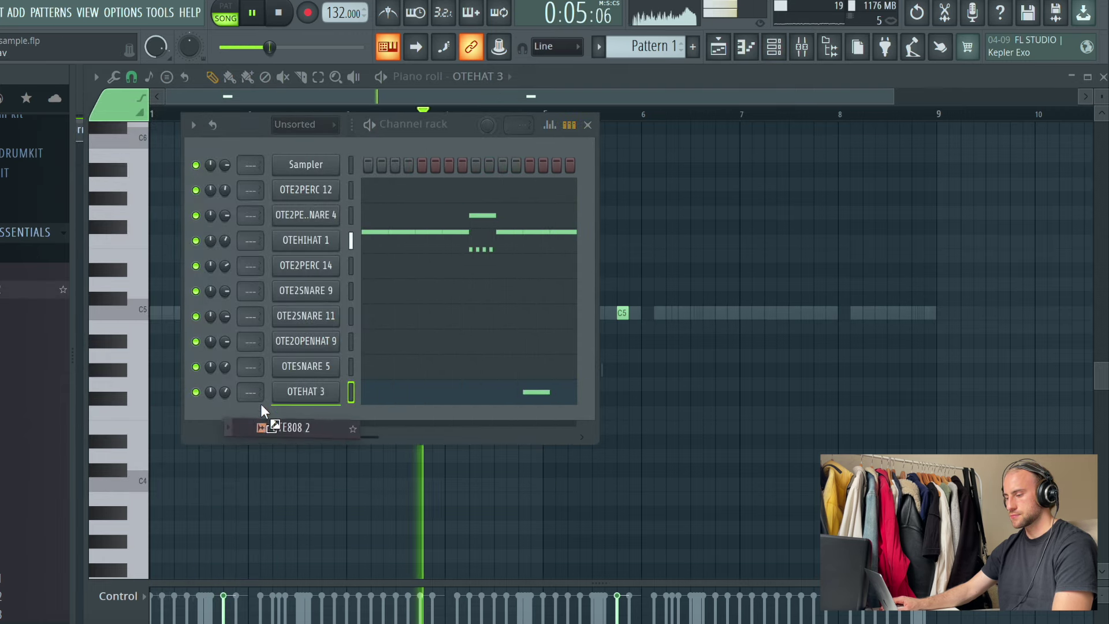
pyautogui.moveTo(261, 404); pyautogui.dragTo(325, 424)
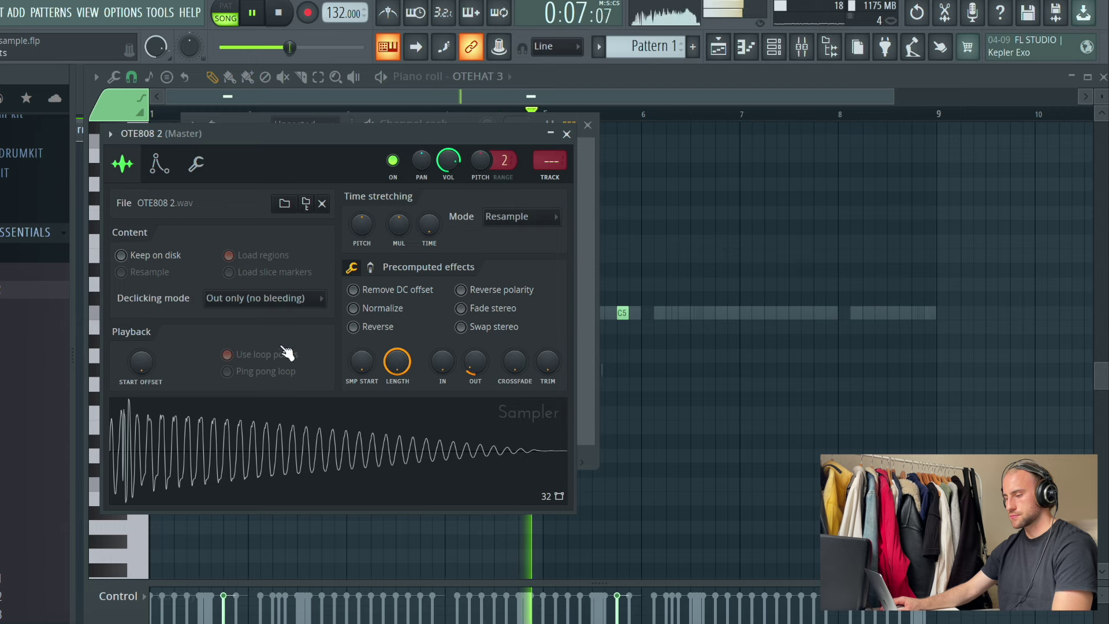
pyautogui.click(196, 164)
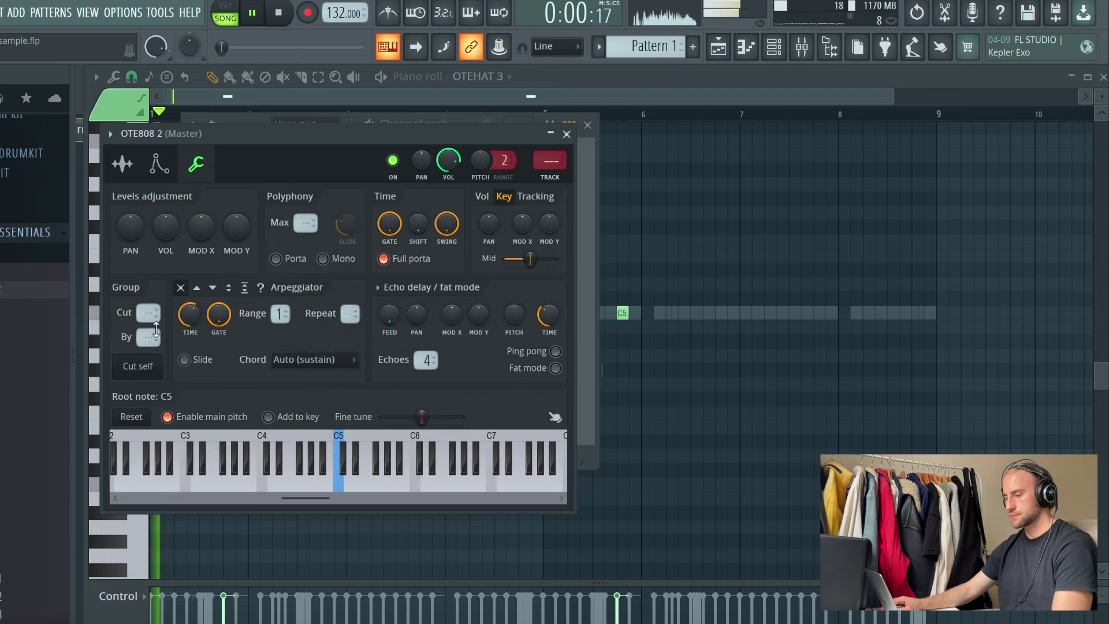
pyautogui.click(566, 134)
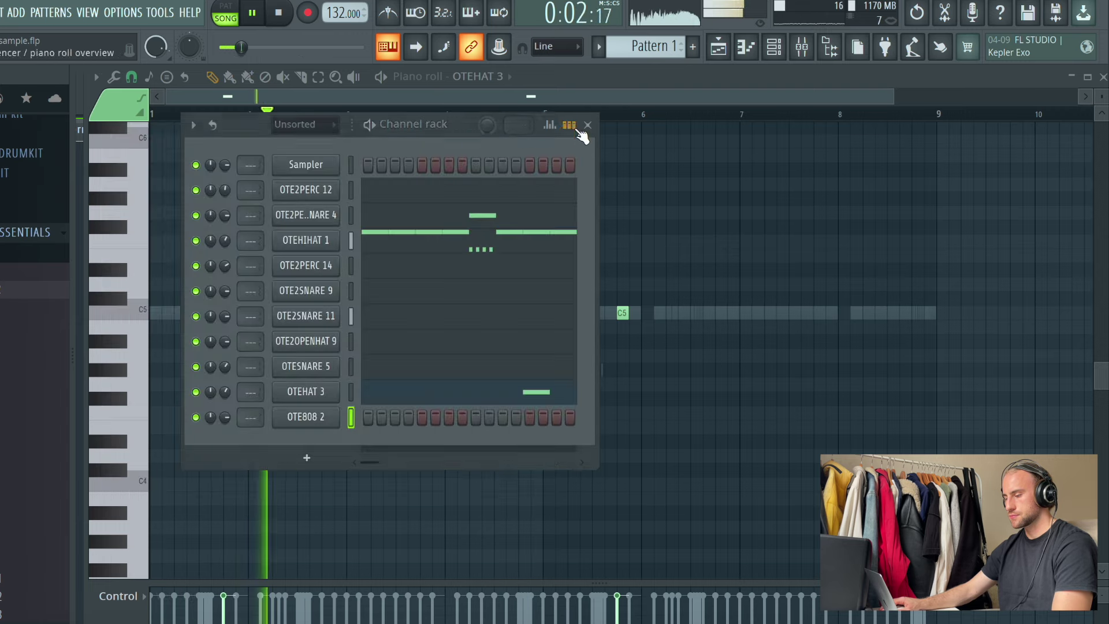
pyautogui.press('space')
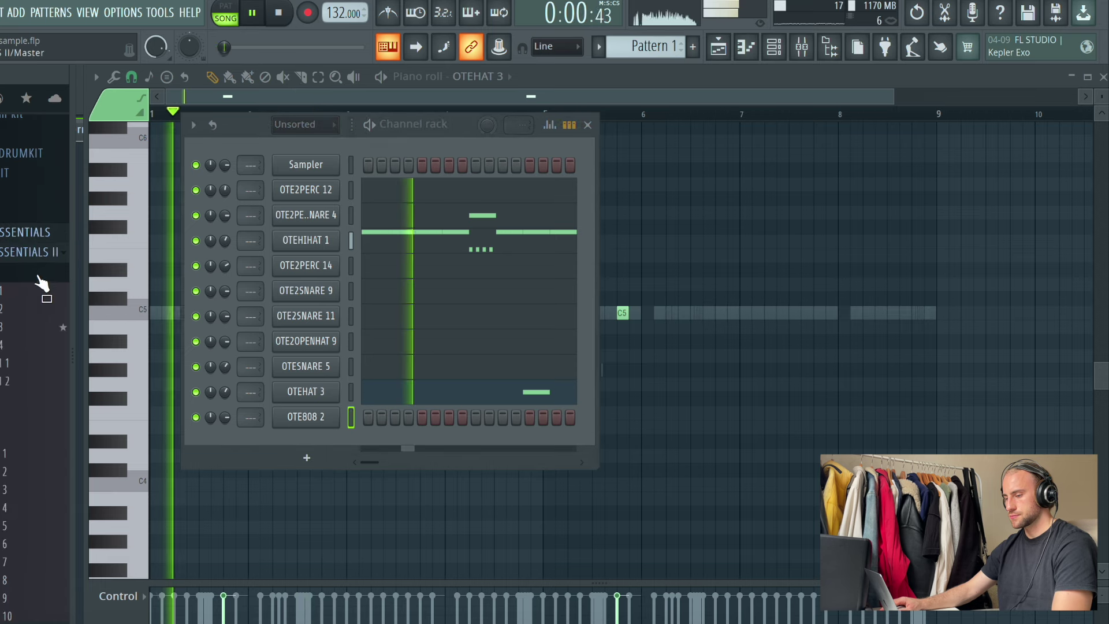
# Add OTE2SNARE 7 from the ESSENTIALS II kit as a new channel and bring up its piano roll
pyautogui.click(28, 252)
pyautogui.press('space')
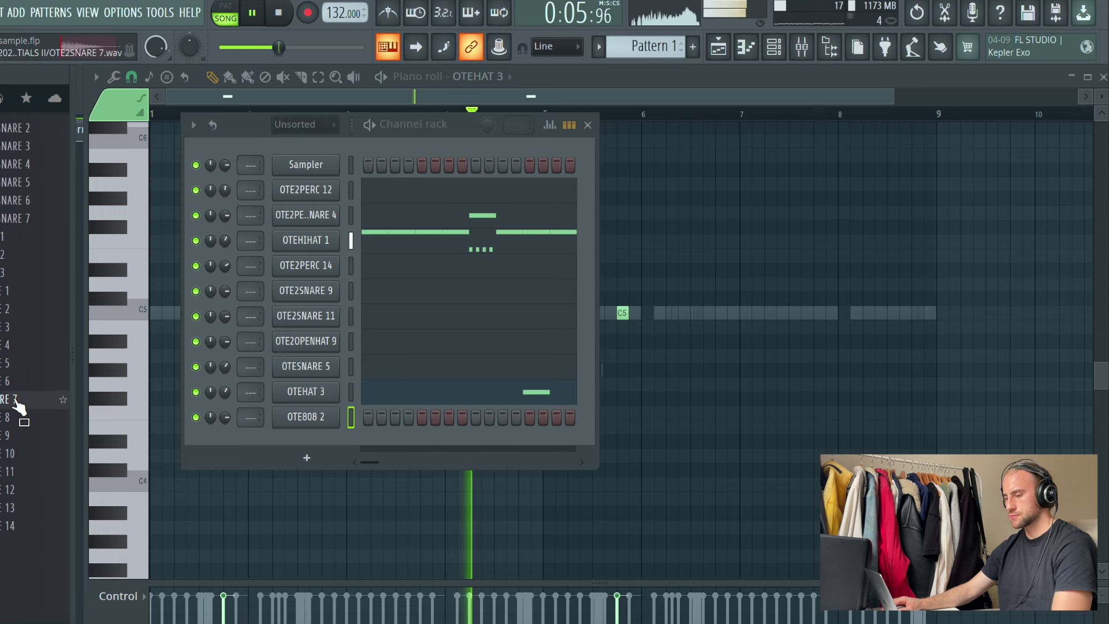
pyautogui.moveTo(335, 460); pyautogui.dragTo(330, 455)
pyautogui.rightClick(321, 443)
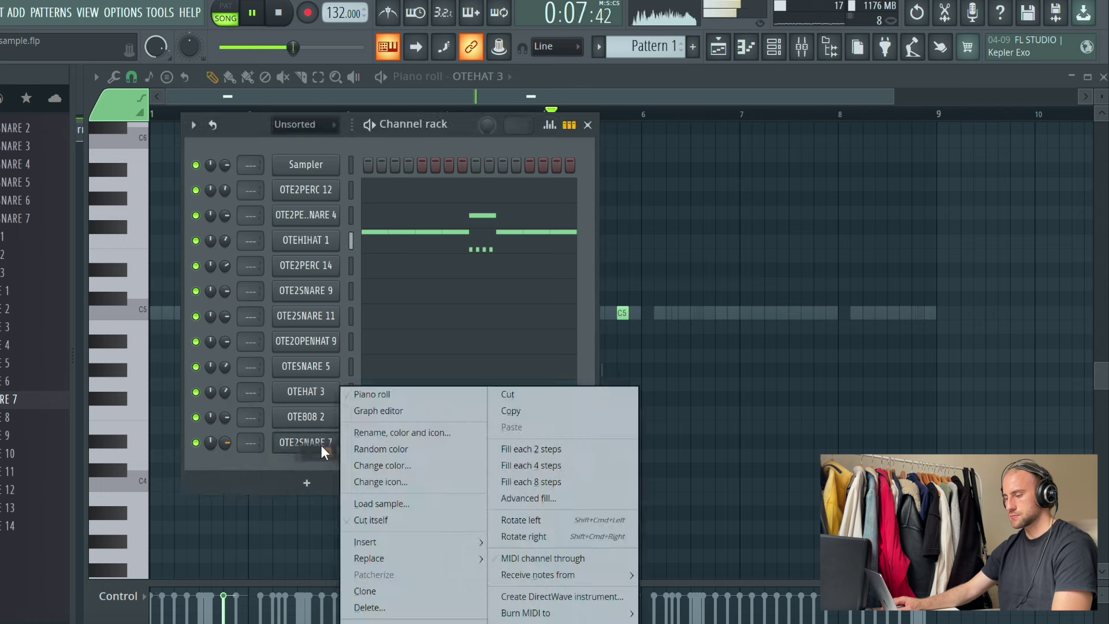
pyautogui.click(383, 391)
# Place a half-beat C5 note at the very end of bar 1 for OTE2SNARE 7 and check the channel's sample settings
pyautogui.click(264, 315)
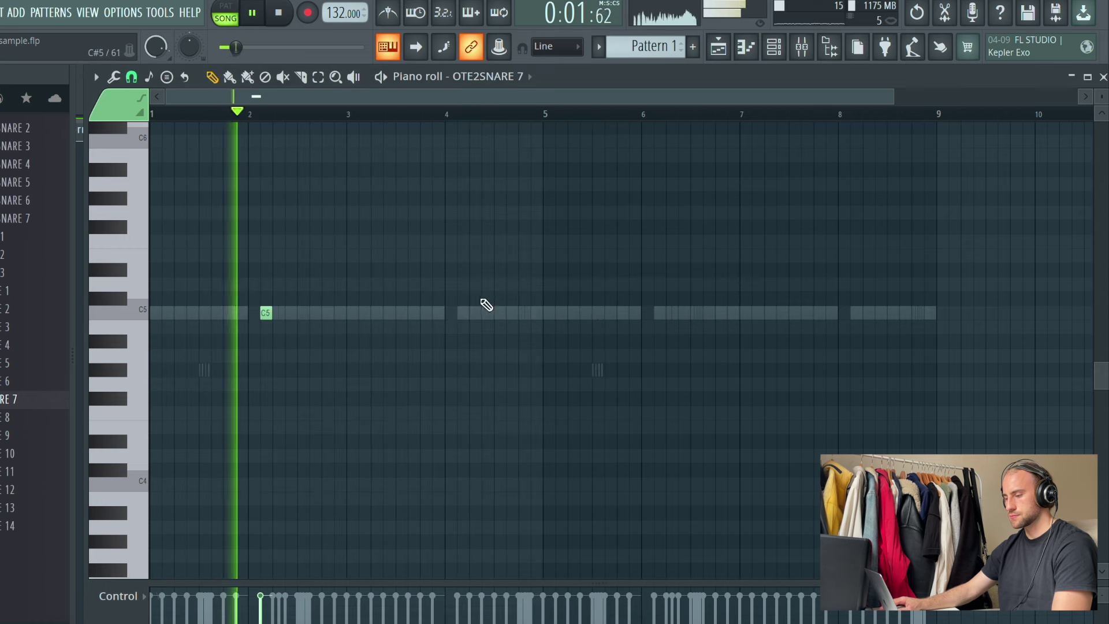
pyautogui.rightClick(265, 313)
pyautogui.click(245, 312)
pyautogui.click(774, 48)
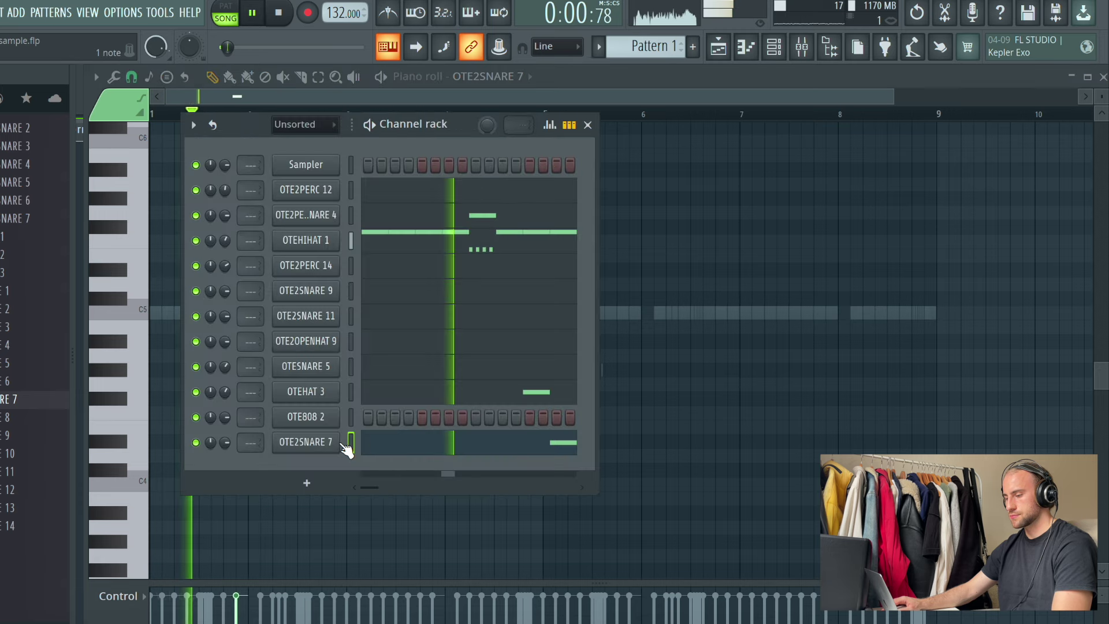
pyautogui.click(344, 441)
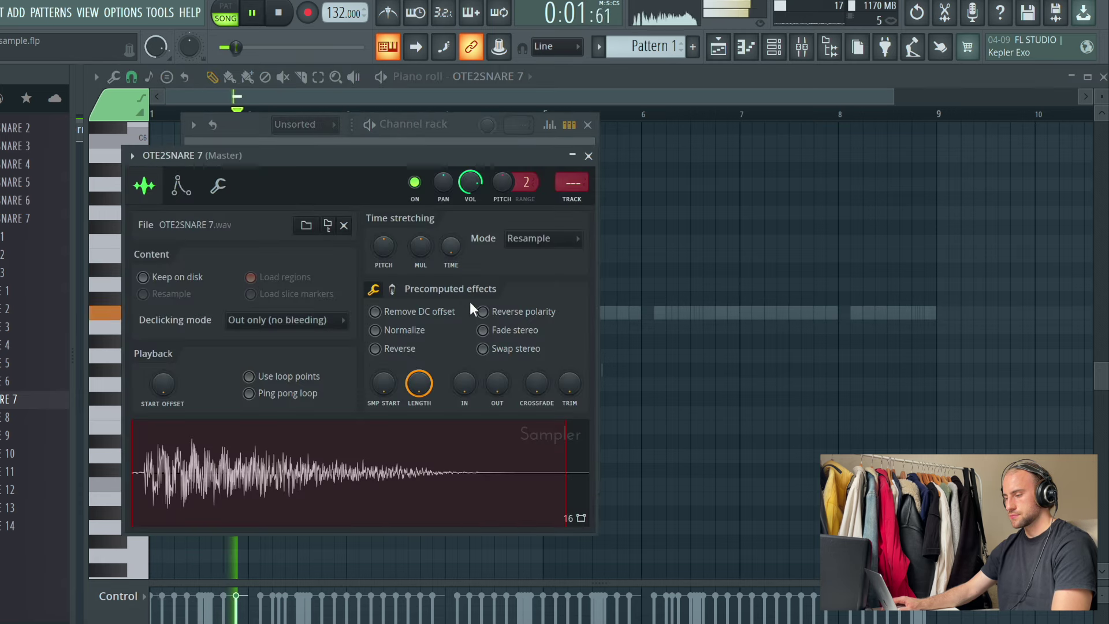
# Try a second C5 note early in bar 2 for OTE2SNARE 7 and listen to it in the loop
pyautogui.click(622, 218)
pyautogui.click(262, 315)
pyautogui.press('space')
pyautogui.press('space')
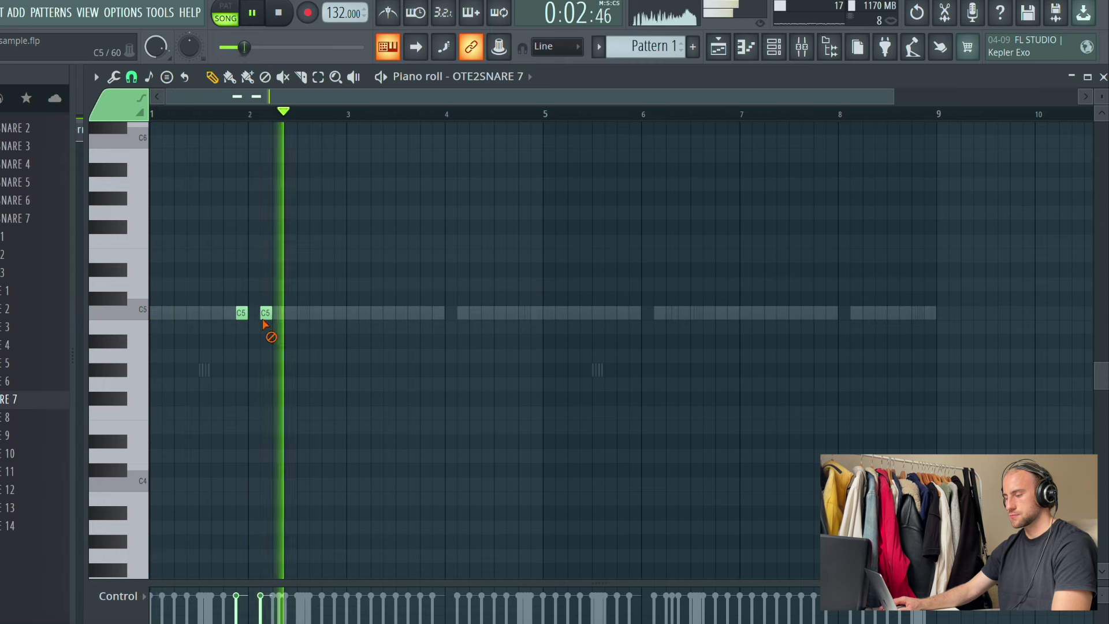
# Audition 808 and clap samples in the ESSENTIALS II kit, including OTE2808 2 and OTE2CLAP 2
pyautogui.press('F6')
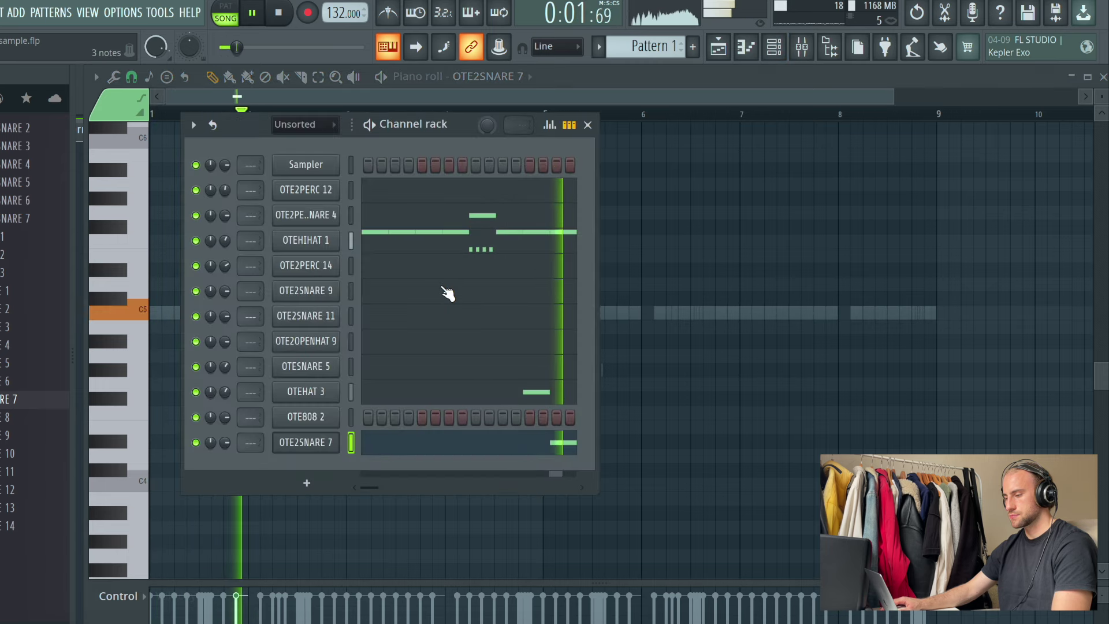
pyautogui.scroll(-2, 35, 453)
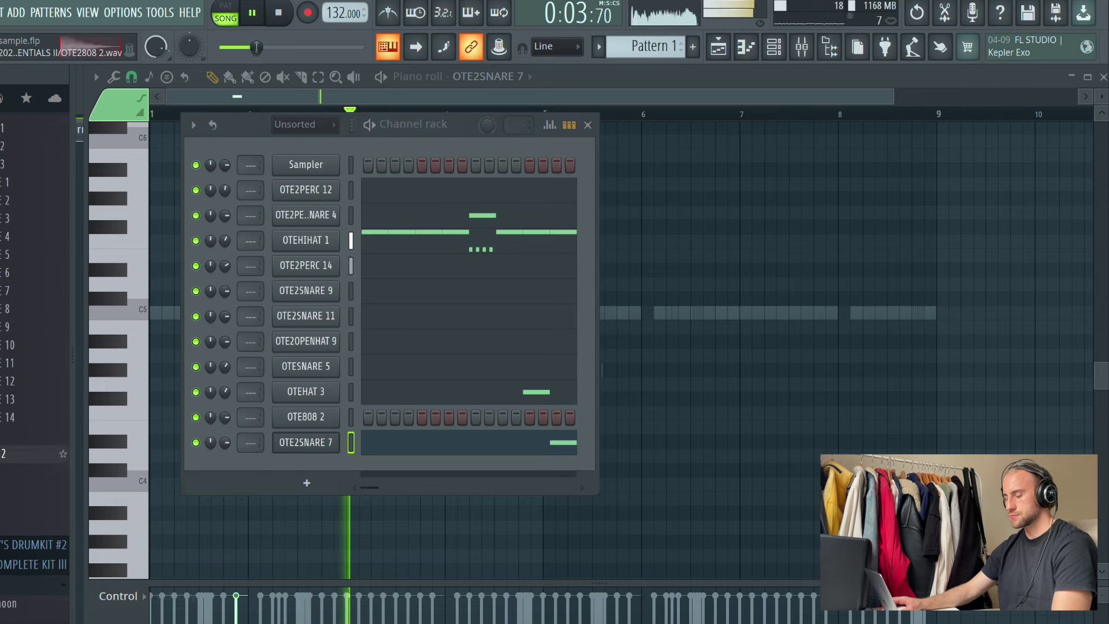
pyautogui.scroll(2, 35, 346)
pyautogui.scroll(7, 5, 208)
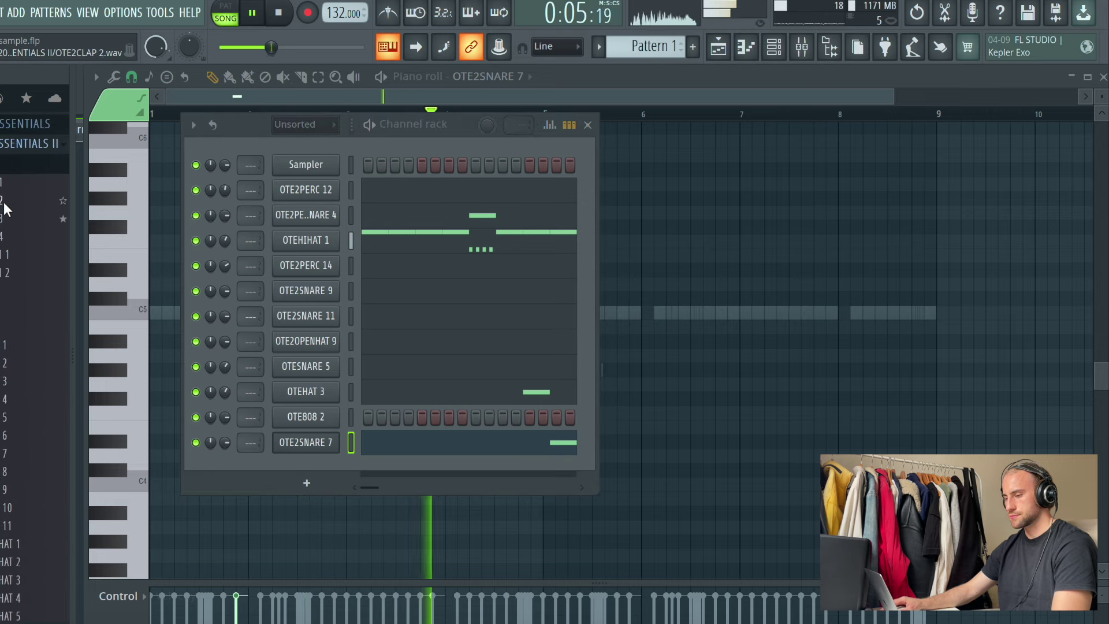
pyautogui.click(3, 147)
# Show the playlist arrangement and start analysing the playing beat's key in Mixed In Key Live
pyautogui.click(731, 52)
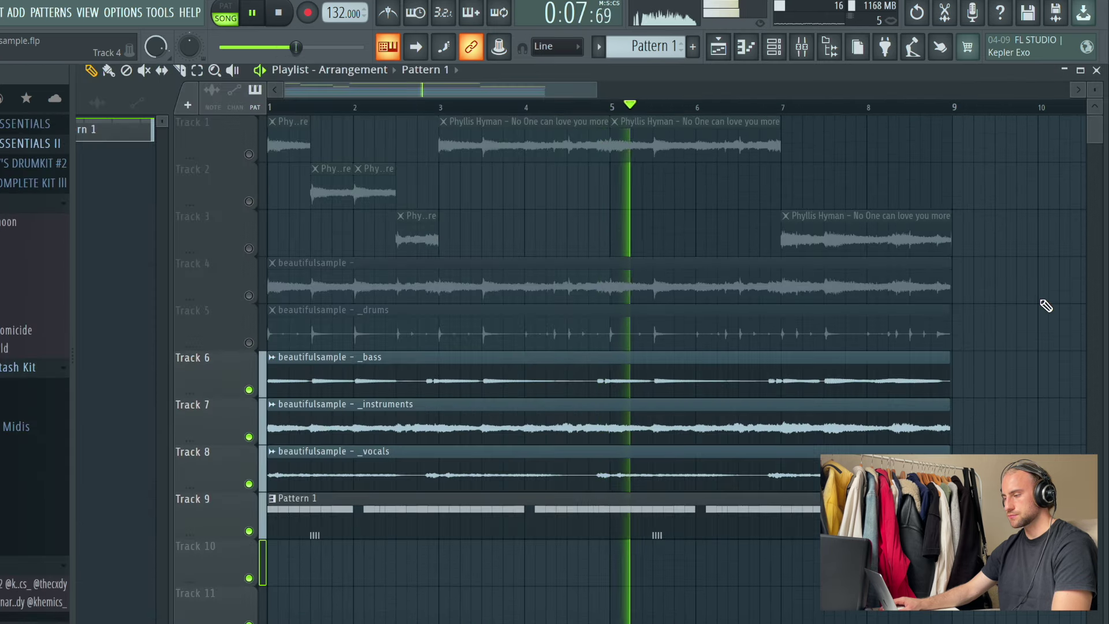
pyautogui.scroll(-3, 420, 194)
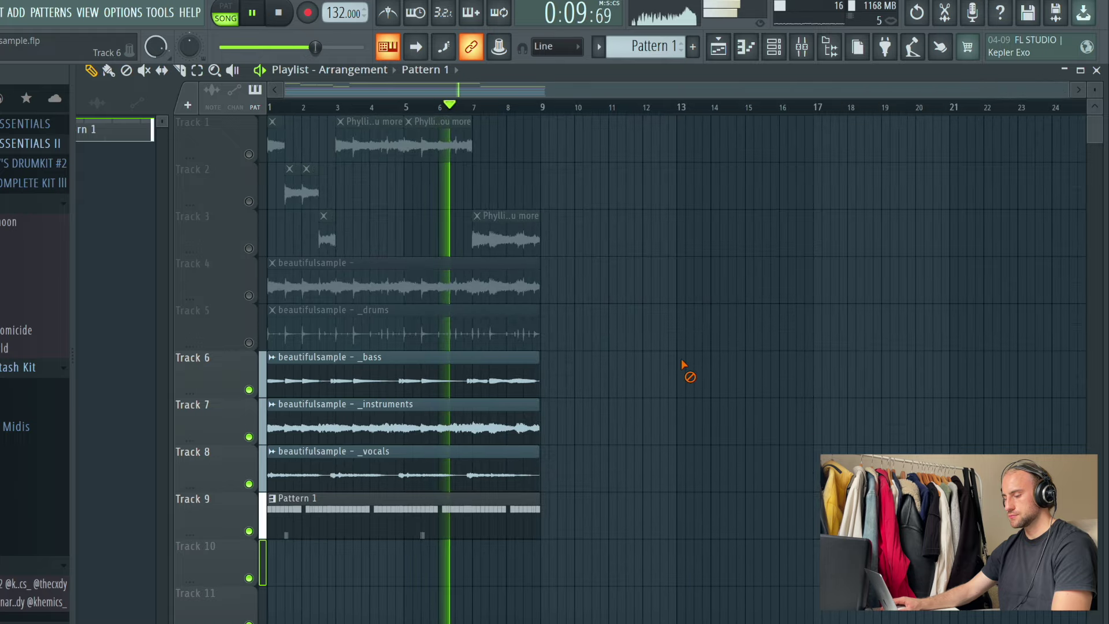
pyautogui.click(823, 228)
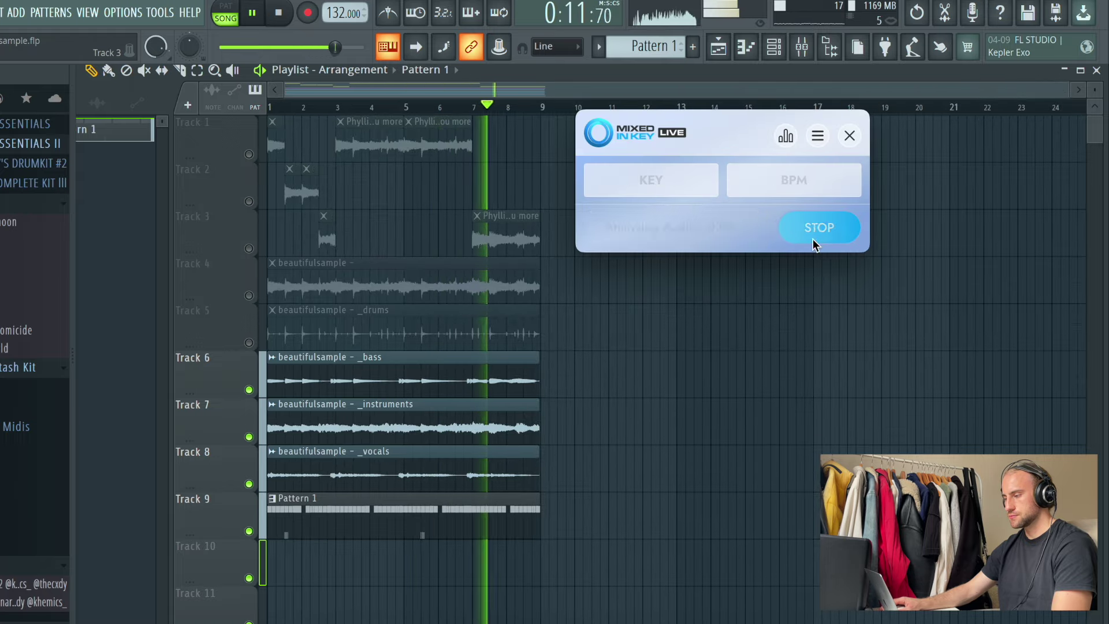
# Stamp a Minor Natural (Aeolian) scale from E5 in the Sampler's piano roll and stretch its notes across bar 1
pyautogui.click(765, 50)
pyautogui.rightClick(330, 163)
pyautogui.click(420, 163)
pyautogui.click(174, 78)
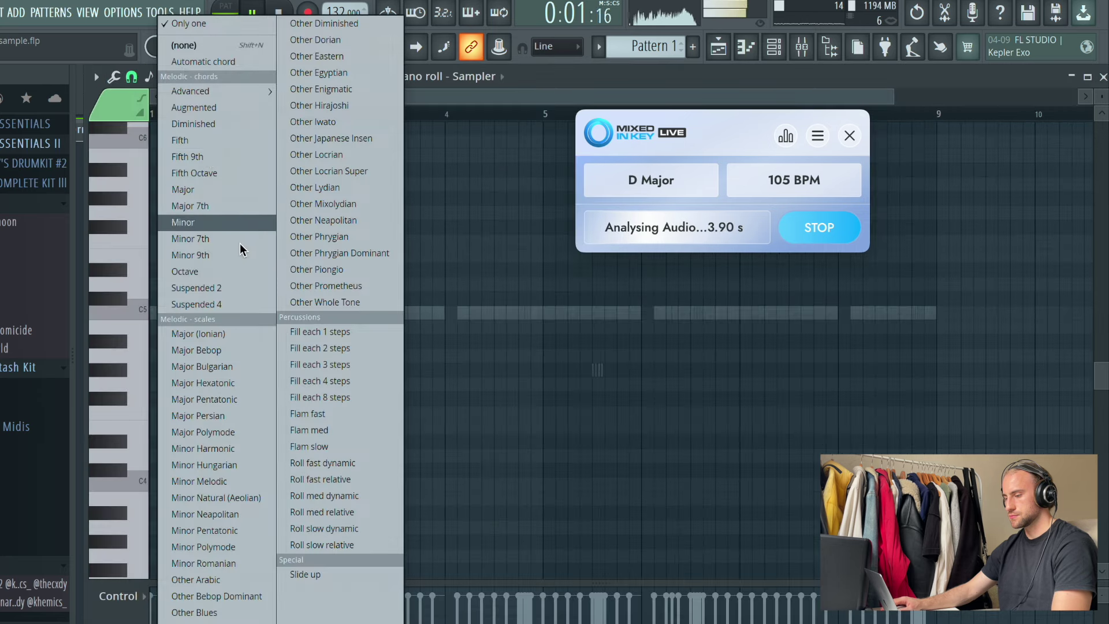
pyautogui.click(235, 338)
pyautogui.click(167, 77)
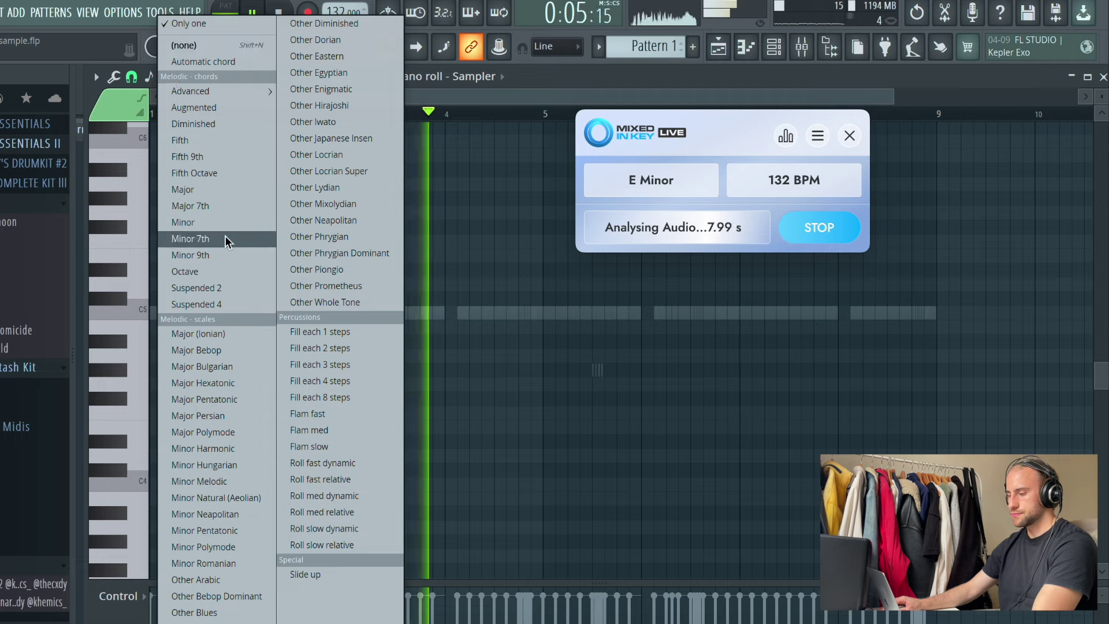
pyautogui.click(265, 497)
pyautogui.click(156, 298)
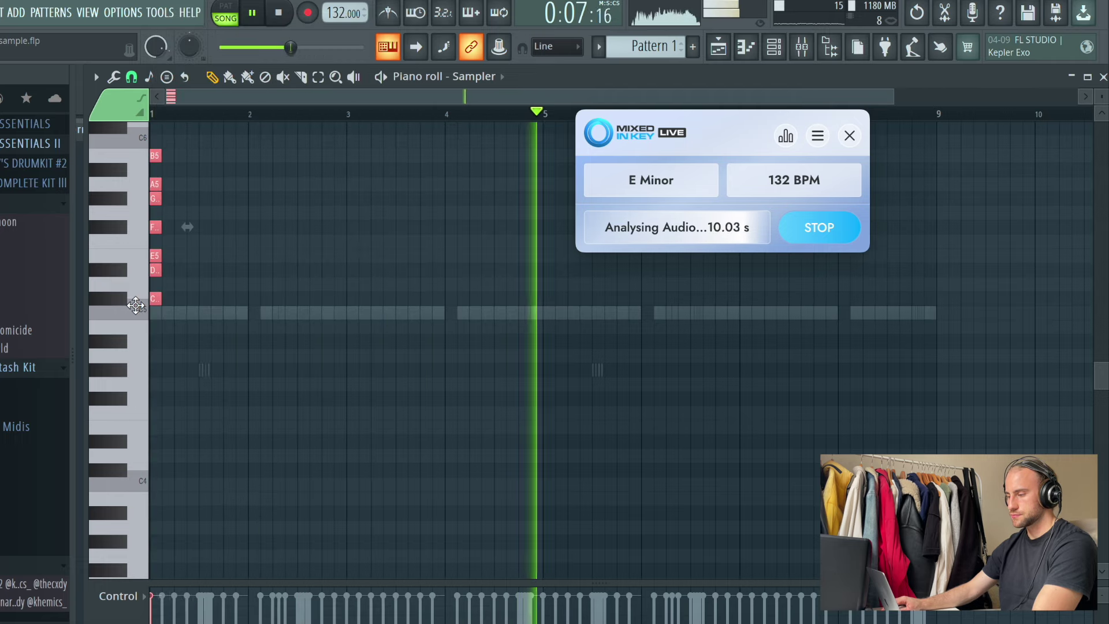
pyautogui.click(156, 257)
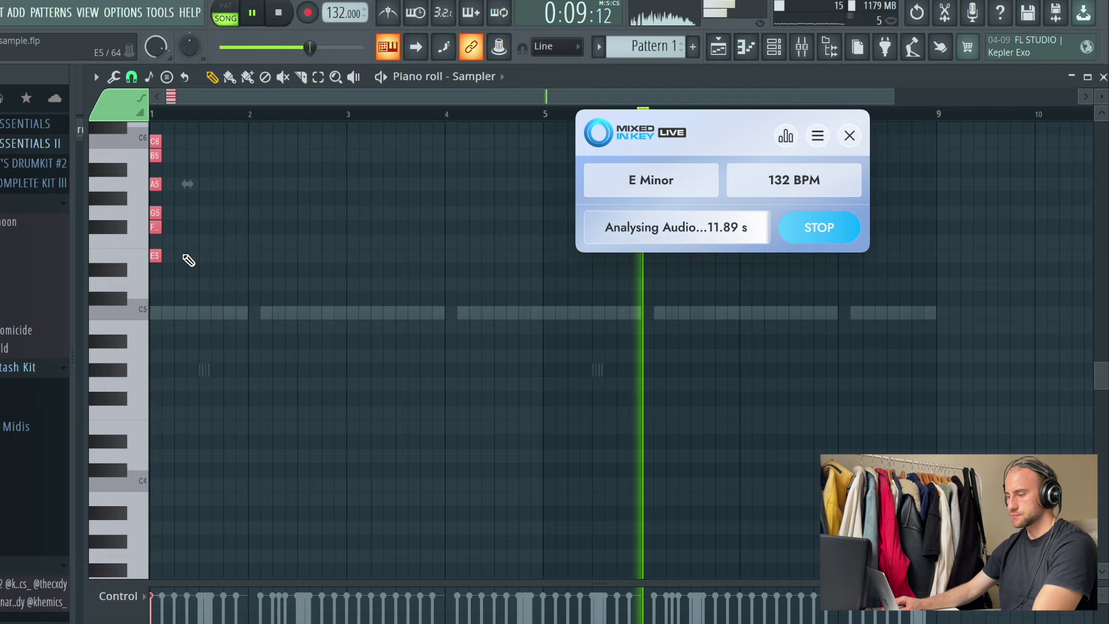
pyautogui.moveTo(157, 258); pyautogui.dragTo(248, 287)
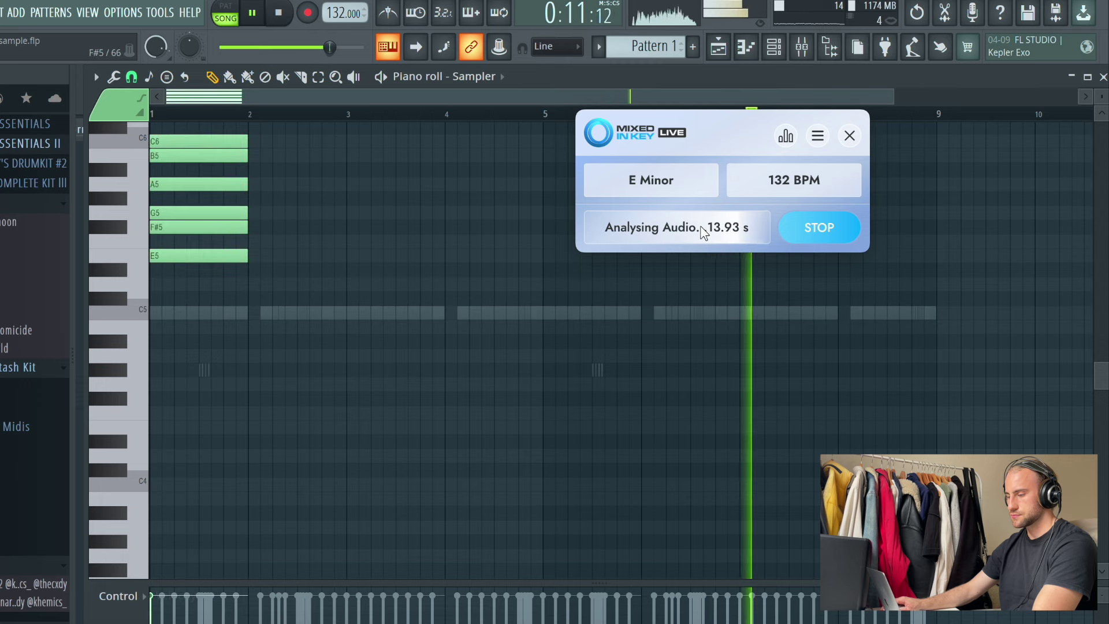
# Stop the audio analysis, close Mixed In Key Live and return to the channel rack
pyautogui.click(851, 227)
pyautogui.click(849, 135)
pyautogui.press('F6')
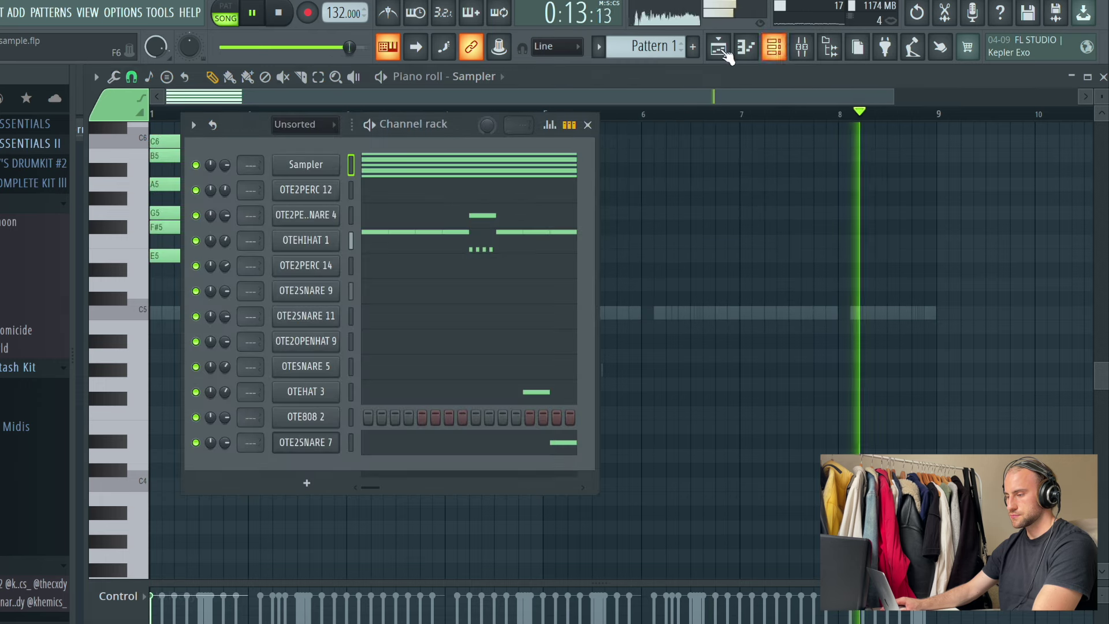
# Add the Purity instrument as a new channel and place a short E5 note at the start of bar 1
pyautogui.click(0, 12)
pyautogui.click(10, 13)
pyautogui.click(16, 13)
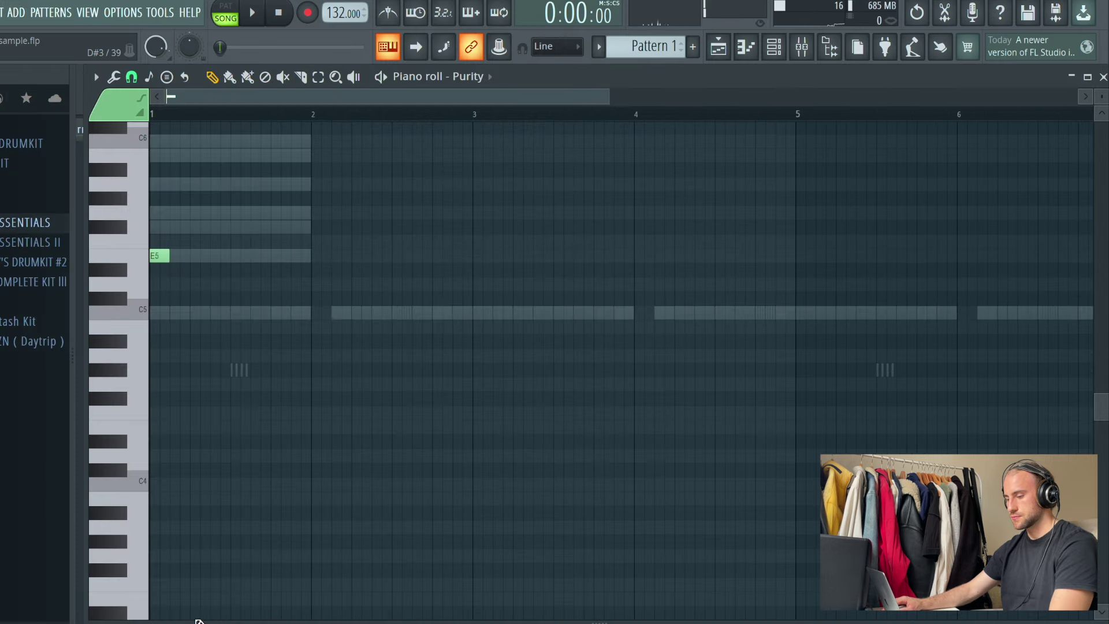
# Set the E5 note's velocity to 69% and the Purity channel's volume to -1.0 dB
pyautogui.moveTo(199, 621); pyautogui.dragTo(178, 476)
pyautogui.click(178, 516)
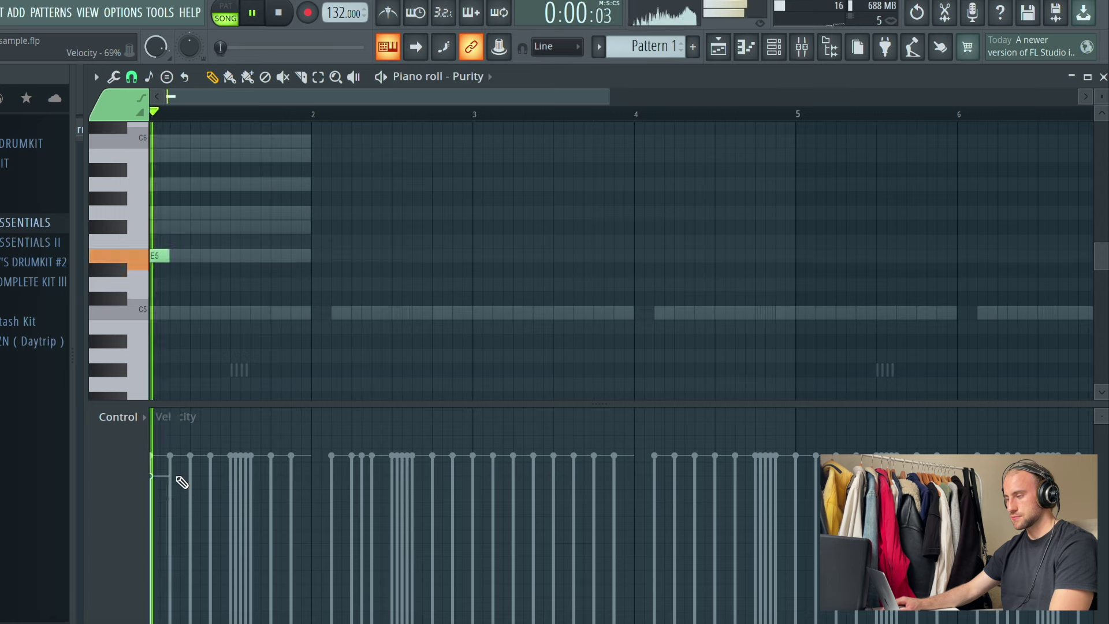
pyautogui.press('F6')
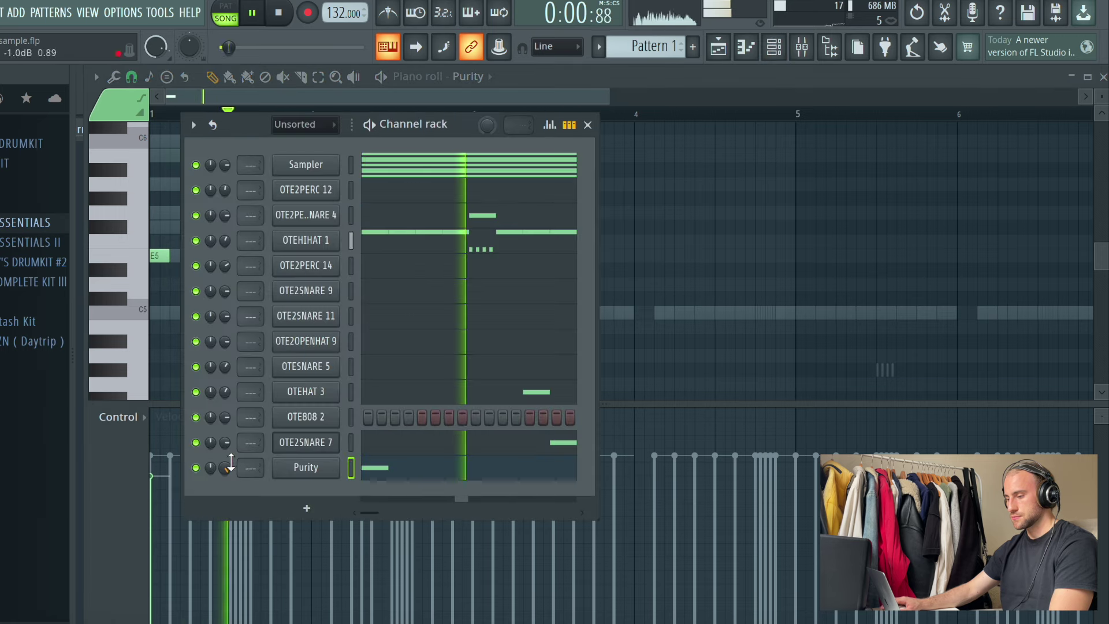
pyautogui.press('F6')
# Replace the short E5 note in Purity with an F#5 note spanning bar 1 and play it with the beat
pyautogui.press('space')
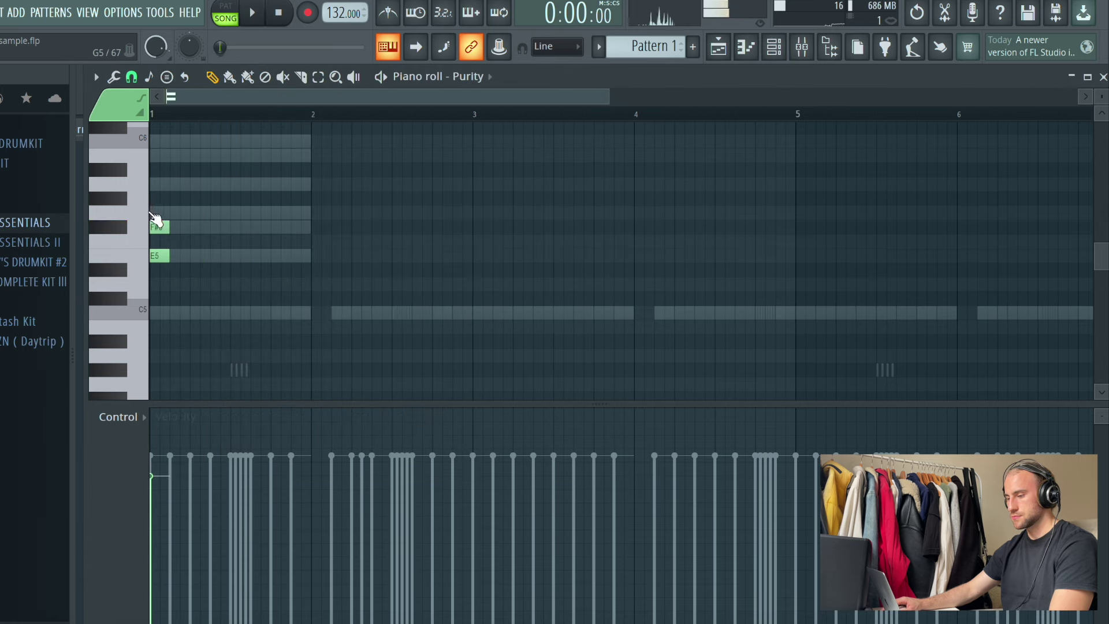
pyautogui.press('space')
pyautogui.rightClick(160, 256)
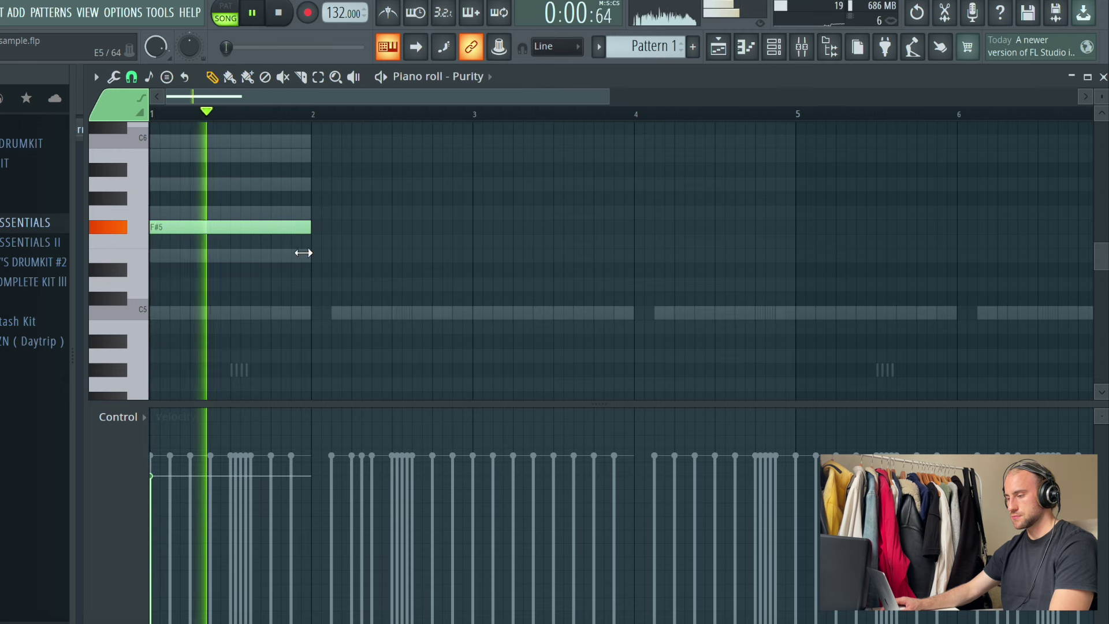
# Try the bar-long Purity note at lower pitches against the looping beat, moving it down to D#3
pyautogui.scroll(3, 306, 250)
pyautogui.rightClick(210, 267)
pyautogui.click(212, 258)
pyautogui.moveTo(212, 258); pyautogui.dragTo(183, 374)
pyautogui.press('space')
pyautogui.rightClick(183, 374)
pyautogui.moveTo(145, 237); pyautogui.dragTo(186, 370)
pyautogui.press('space')
pyautogui.press('space')
pyautogui.press('space')
pyautogui.press('space')
pyautogui.press('space')
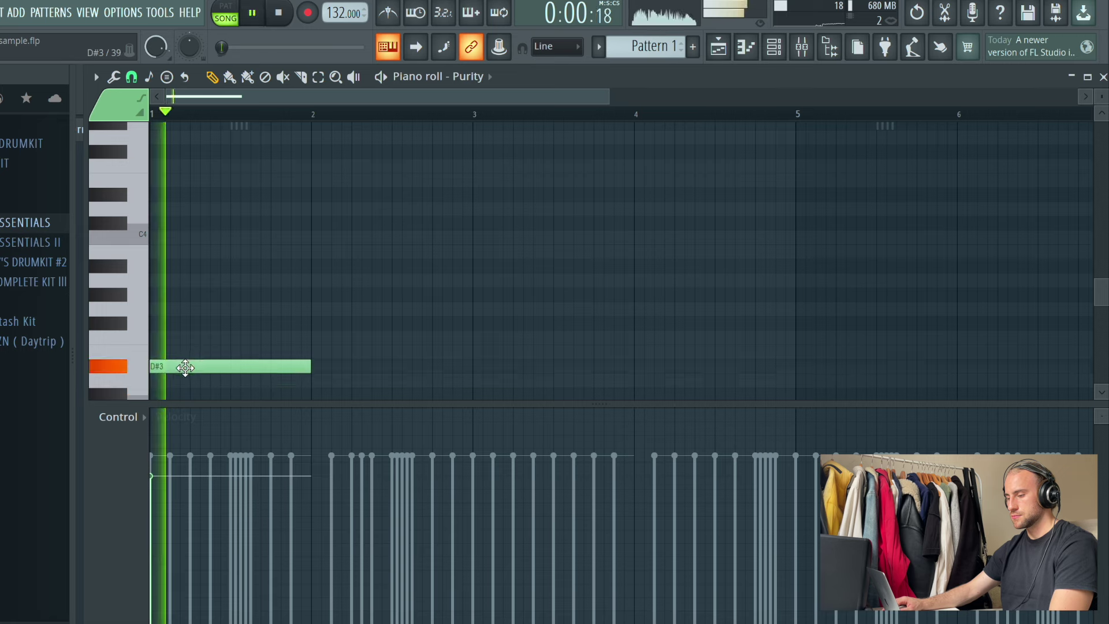
# Replace the bar-long D#3 note in Purity with a bar-long D3 note, auditioning nearby low keys against the beat
pyautogui.scroll(-1, 181, 392)
pyautogui.press('space')
pyautogui.rightClick(188, 334)
pyautogui.press('space')
pyautogui.press('space')
pyautogui.click(123, 342)
pyautogui.press('space')
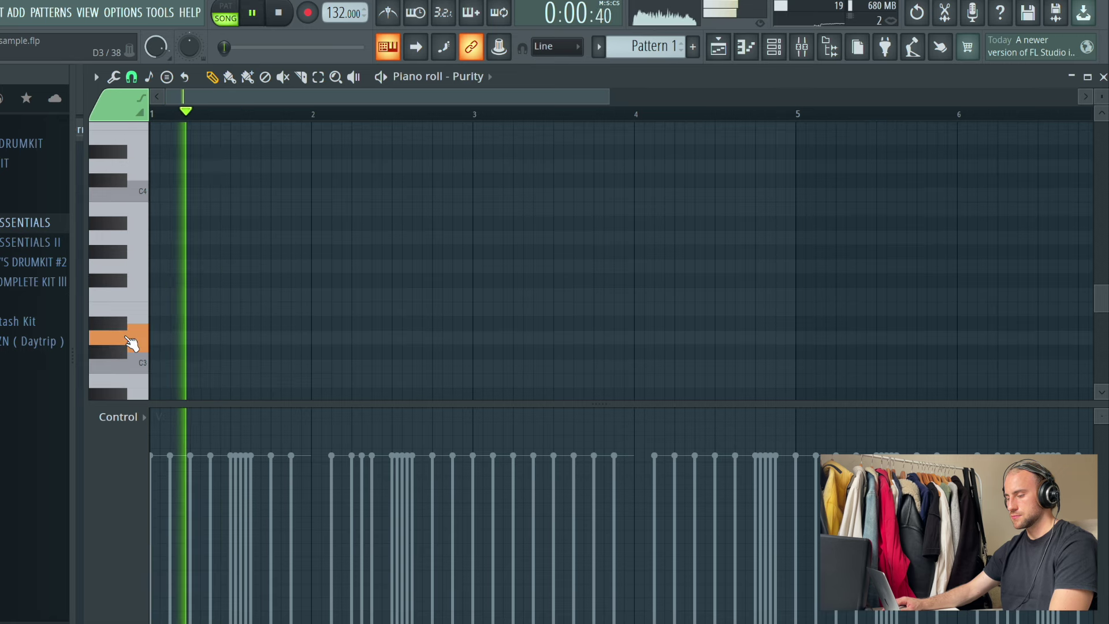
pyautogui.click(133, 363)
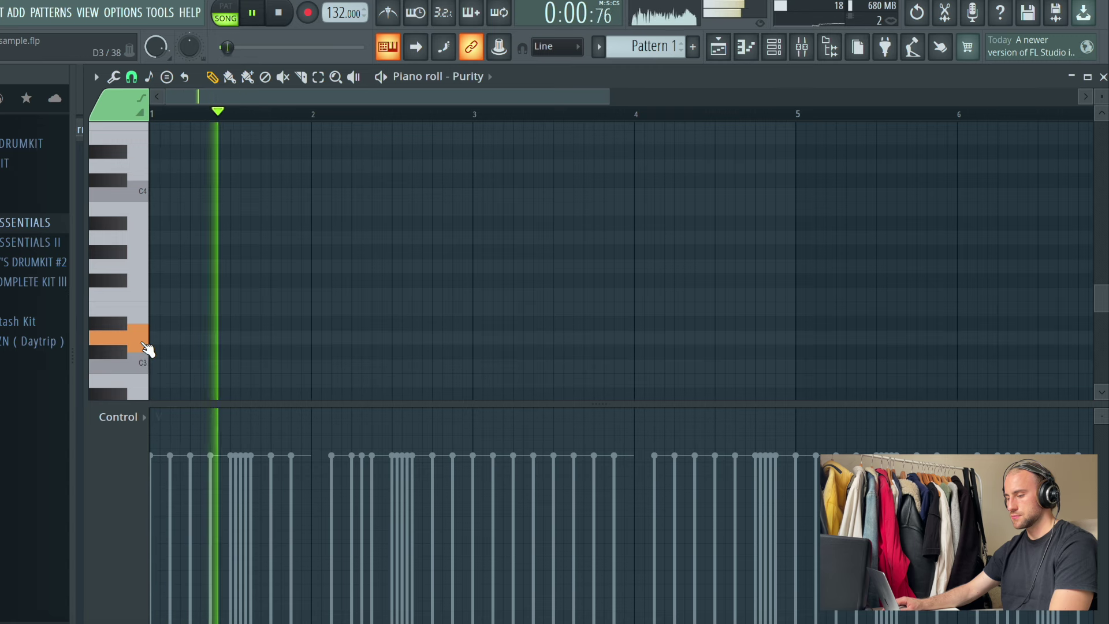
pyautogui.click(139, 316)
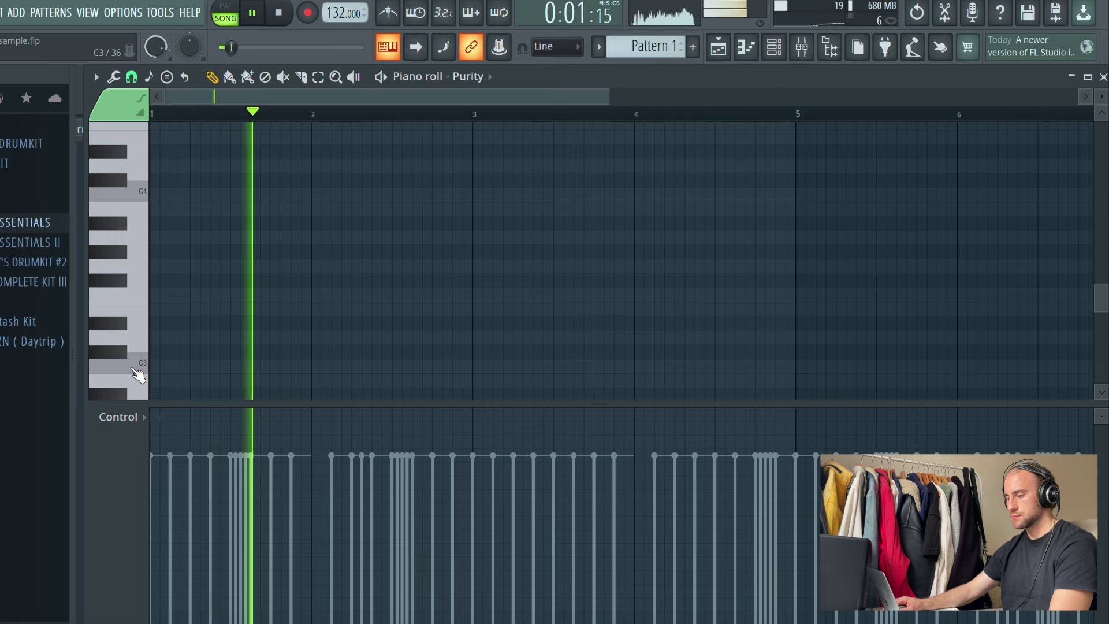
pyautogui.press('space')
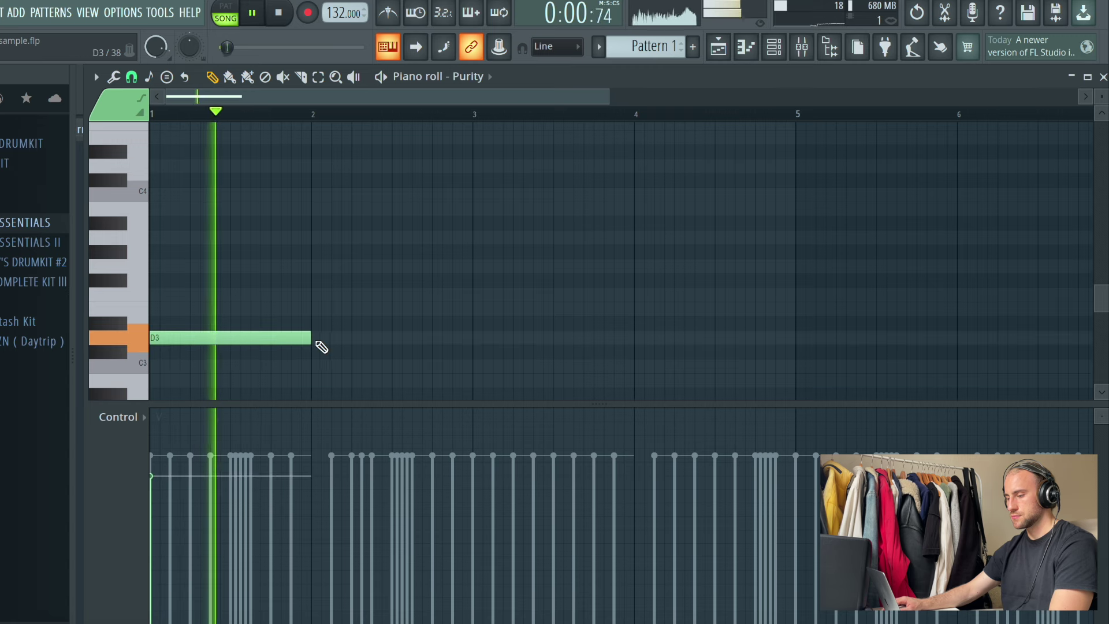
# Build a four-bar Purity phrase of half-bar notes, with D3 starting bars 1 and 3 and C3 filling the rest
pyautogui.moveTo(280, 350)
pyautogui.mouseDown()
pyautogui.moveTo(225, 352)
pyautogui.moveTo(243, 371)
pyautogui.mouseUp()
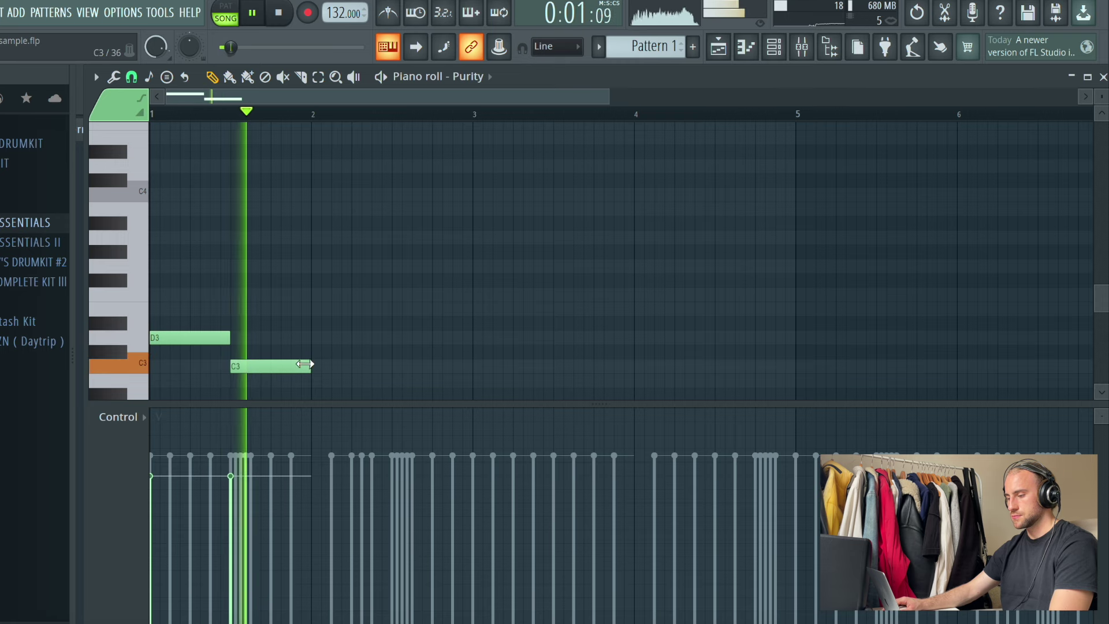
pyautogui.click(313, 365)
pyautogui.click(395, 366)
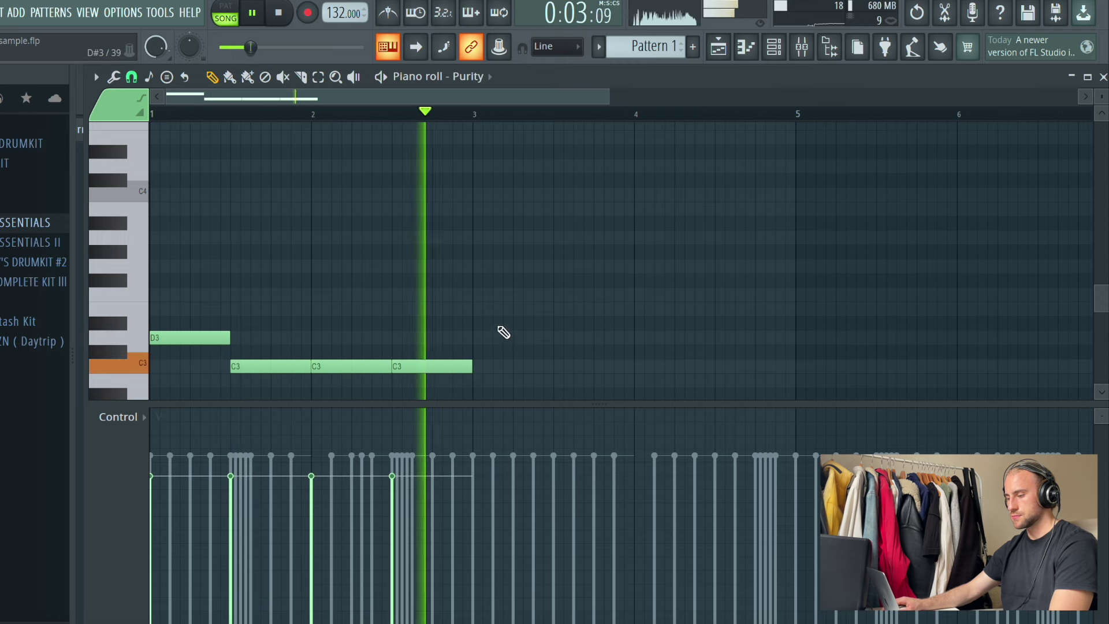
pyautogui.click(475, 338)
pyautogui.click(555, 367)
pyautogui.click(637, 366)
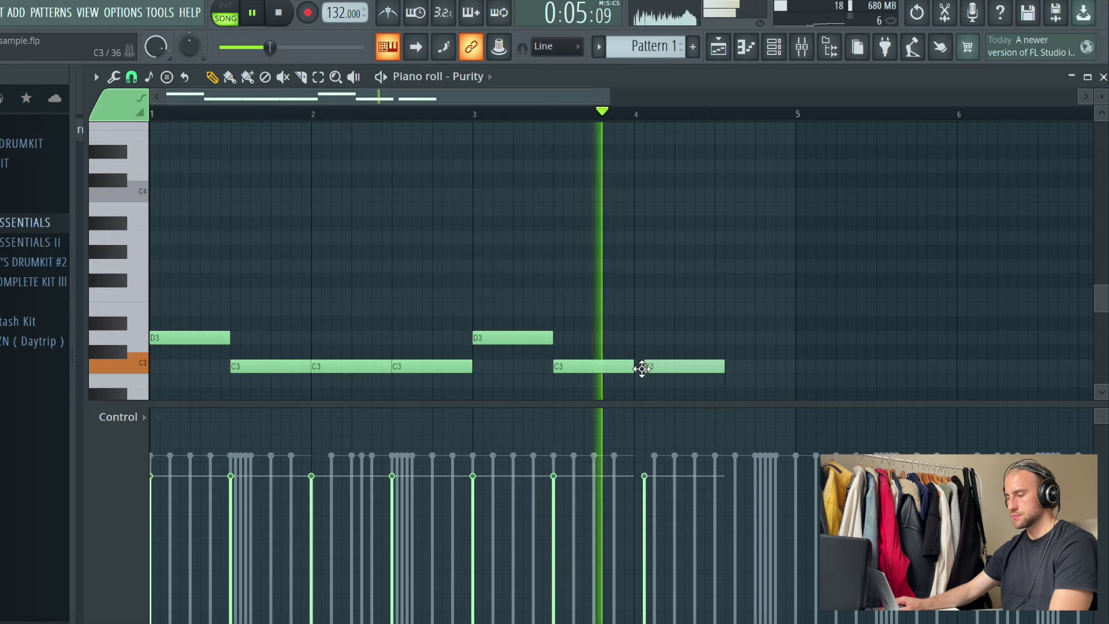
pyautogui.click(727, 368)
pyautogui.moveTo(725, 373); pyautogui.dragTo(717, 374)
# Duplicate the four-bar Purity phrase into bars 5 to 8 and play it back
pyautogui.press('space')
pyautogui.hotkey('ctrl', 'b')
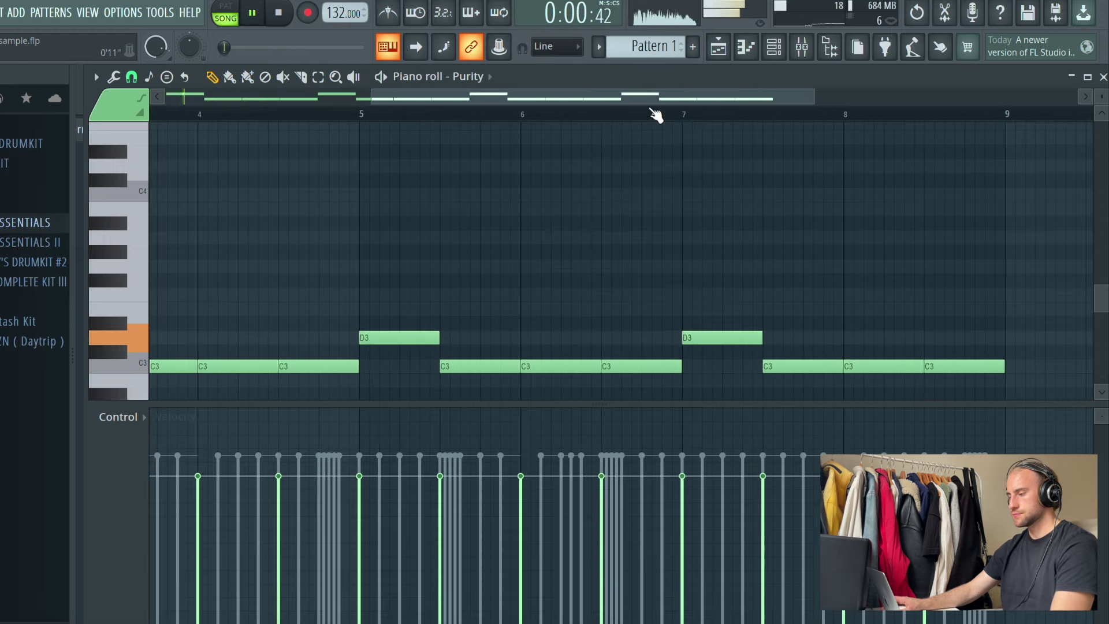
pyautogui.scroll(-3, 656, 115)
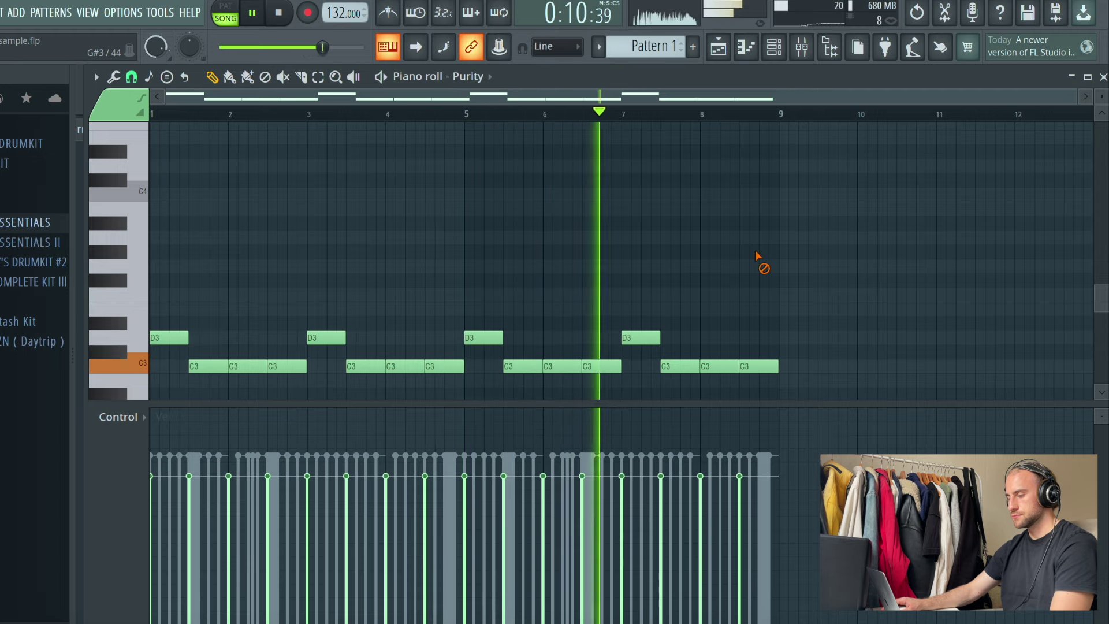
# Delete the three C3 notes and the D3 note from bars 7 and 8 of the Purity phrase
pyautogui.rightClick(692, 366)
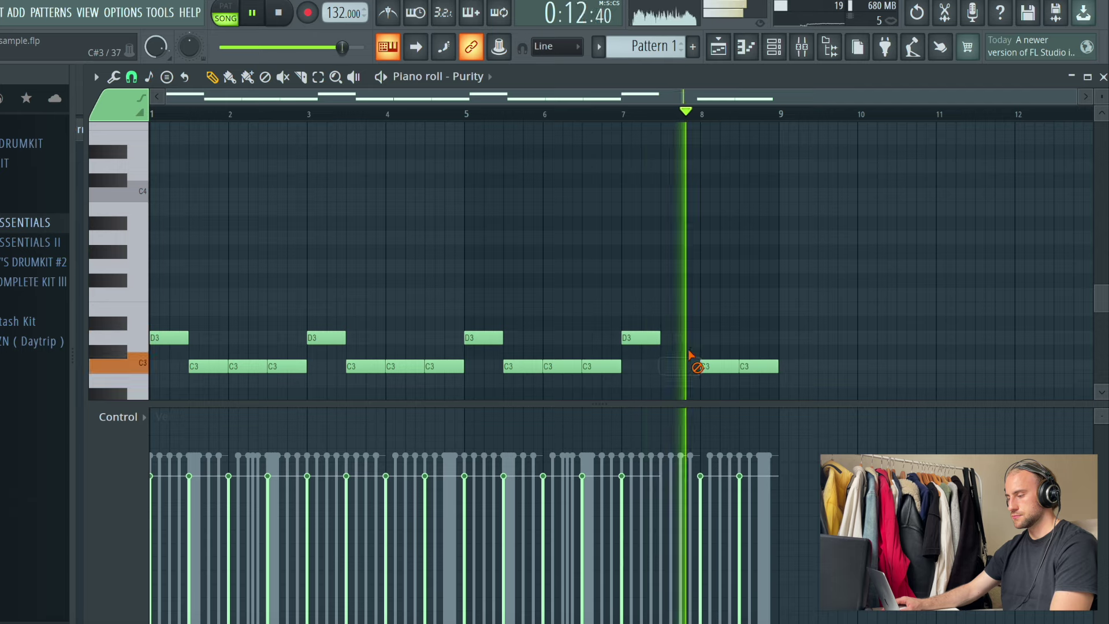
pyautogui.rightClick(719, 366)
pyautogui.rightClick(758, 366)
pyautogui.press('space')
pyautogui.press('space')
pyautogui.click(623, 114)
pyautogui.press('space')
pyautogui.rightClick(653, 338)
# Try replacement pitches at the start of bar 7 against the beat and settle on a half-bar B2 note
pyautogui.press('space')
pyautogui.press('space')
pyautogui.click(622, 340)
pyautogui.rightClick(627, 337)
pyautogui.press('space')
pyautogui.press('space')
pyautogui.click(633, 322)
pyautogui.rightClick(633, 323)
pyautogui.press('space')
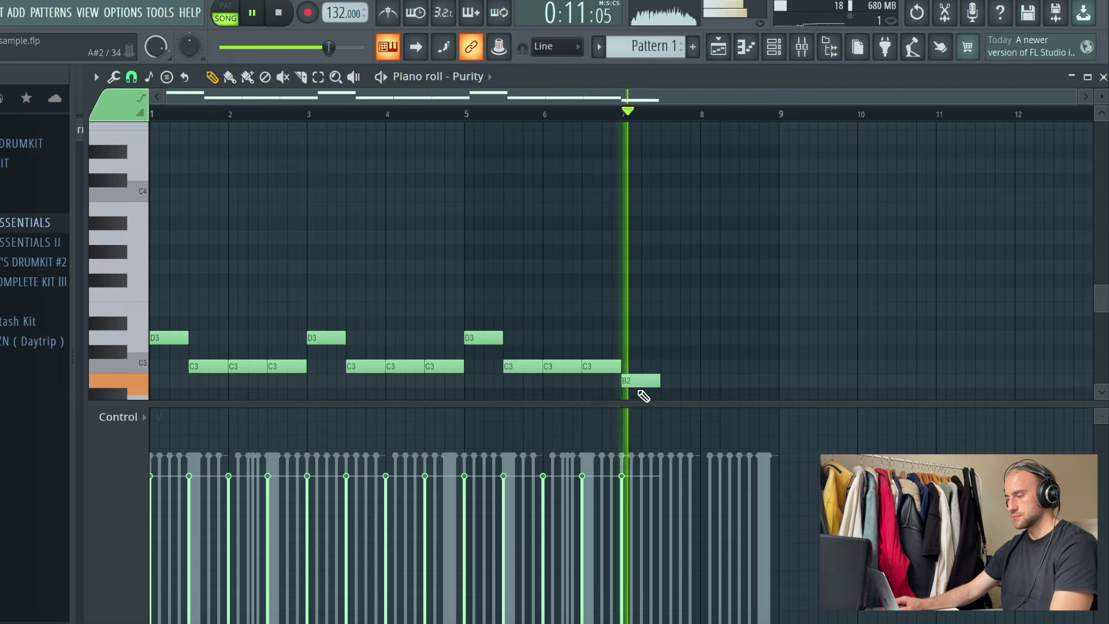
pyautogui.rightClick(642, 381)
pyautogui.press('space')
pyautogui.press('space')
pyautogui.press('space')
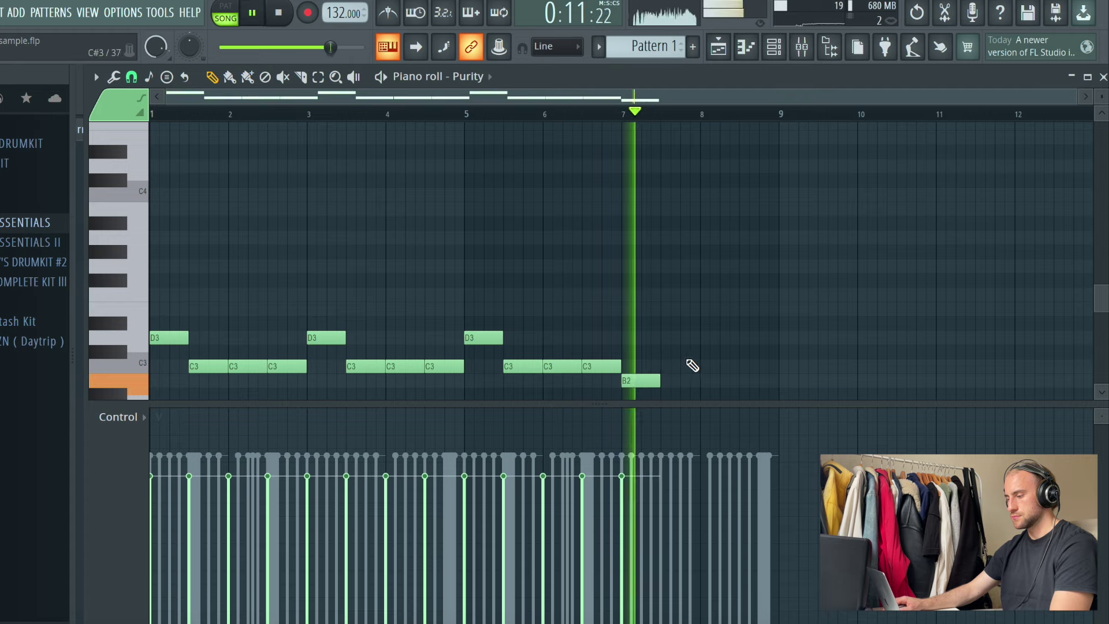
# Place a half-bar E3 note in the second half of bar 7 and try another at the start of bar 8
pyautogui.moveTo(668, 351); pyautogui.dragTo(669, 340)
pyautogui.click(665, 310)
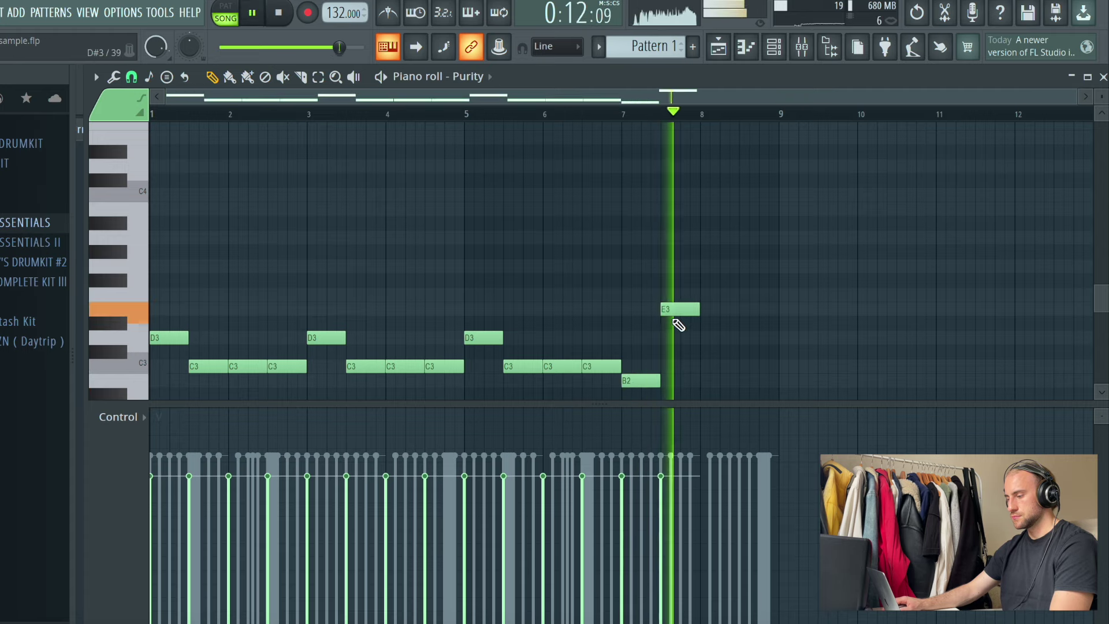
pyautogui.click(702, 312)
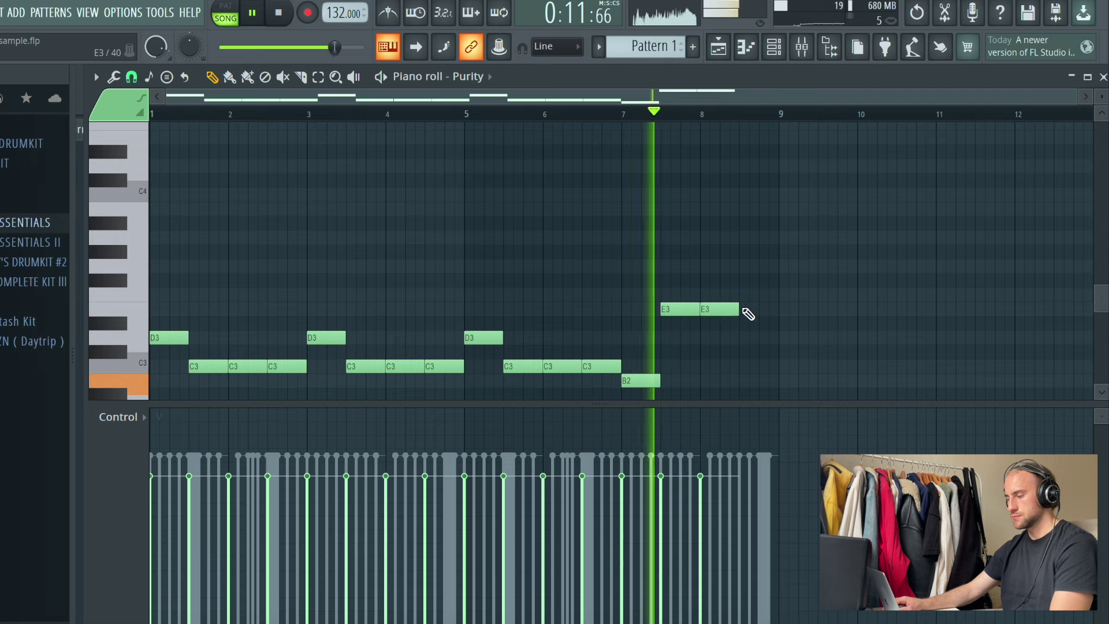
pyautogui.click(700, 111)
pyautogui.press('space')
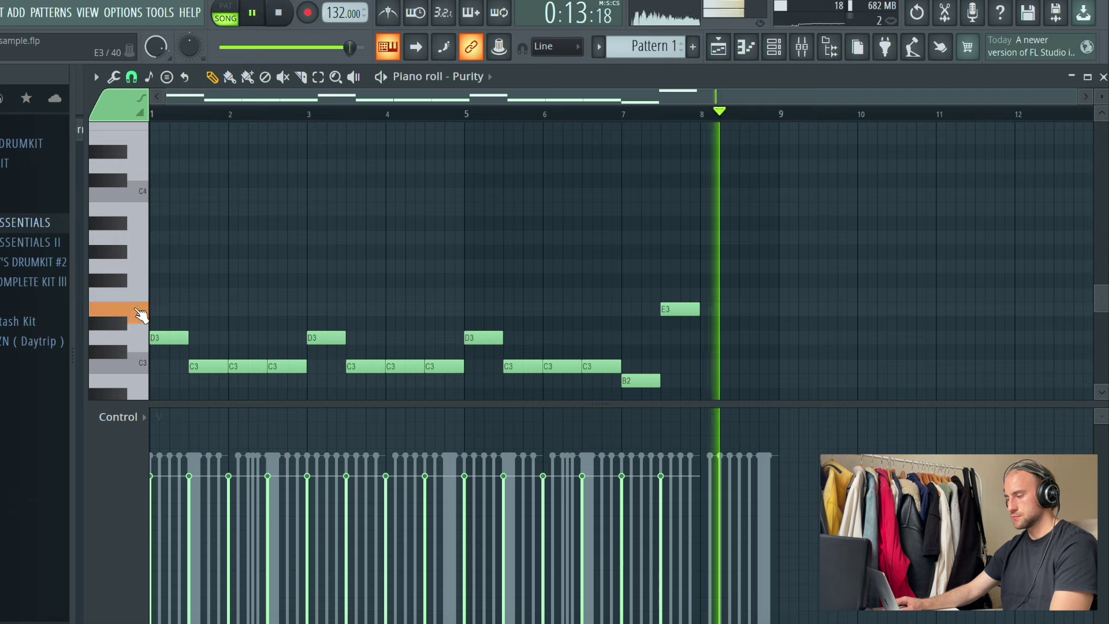
# Audition Purity pitches against the beat in bar 8
pyautogui.press('space')
pyautogui.press('space')
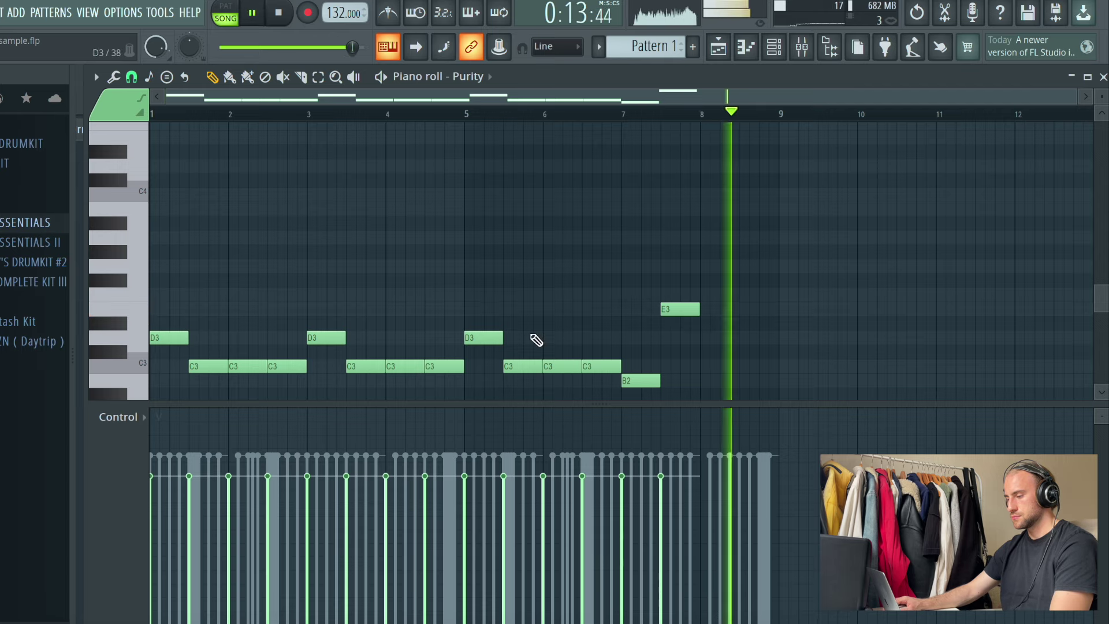
pyautogui.click(743, 115)
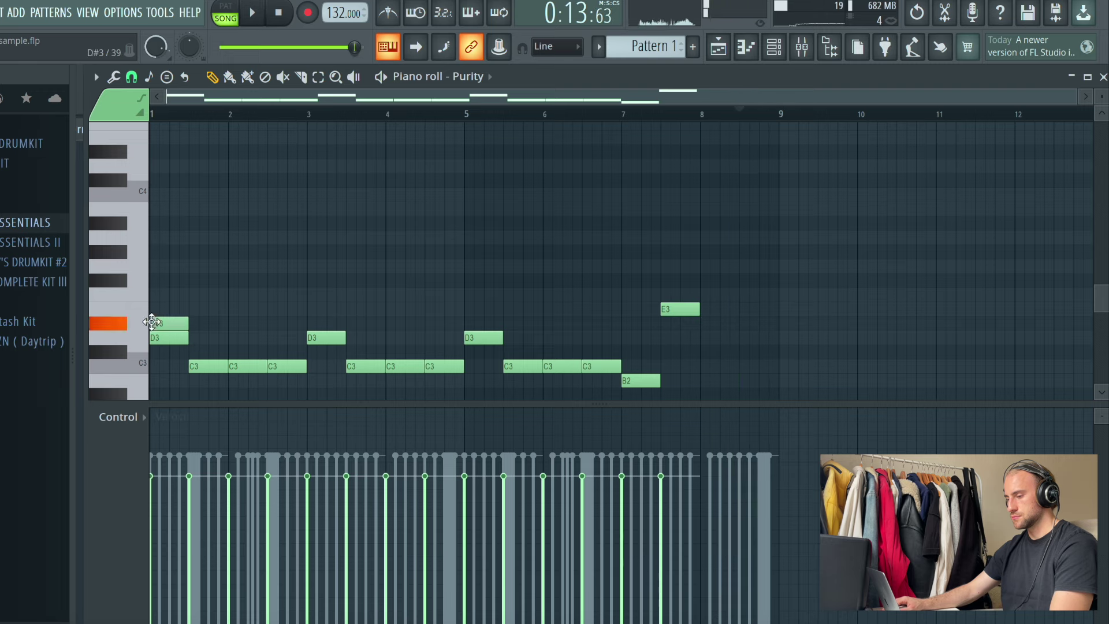
pyautogui.press('space')
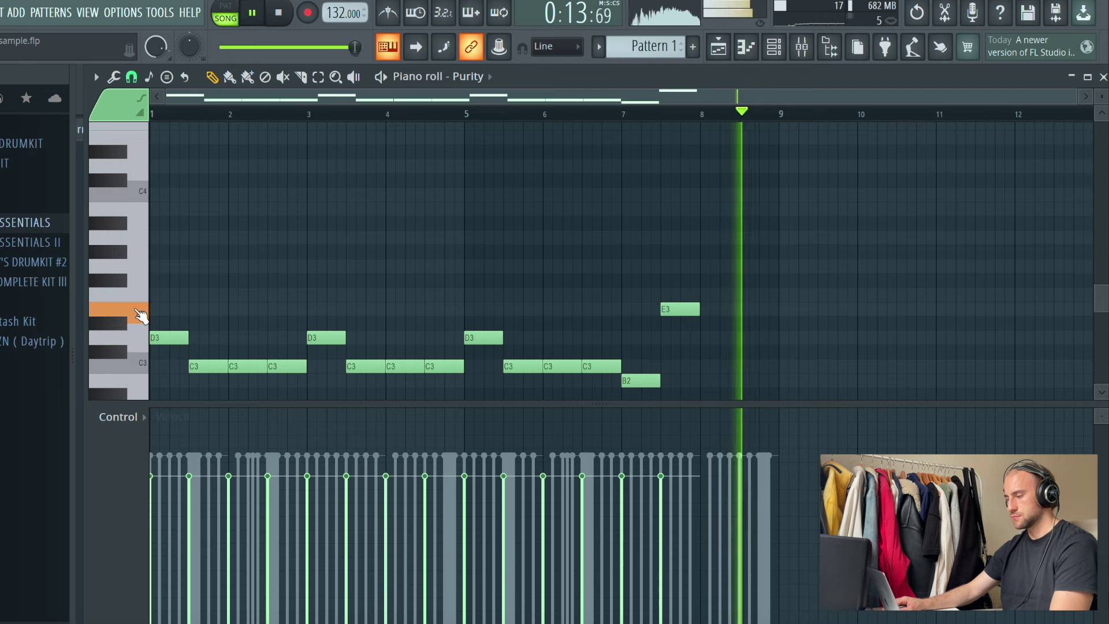
# Transpose all the Purity notes up two octaves and mute the Purity channel
pyautogui.click(717, 50)
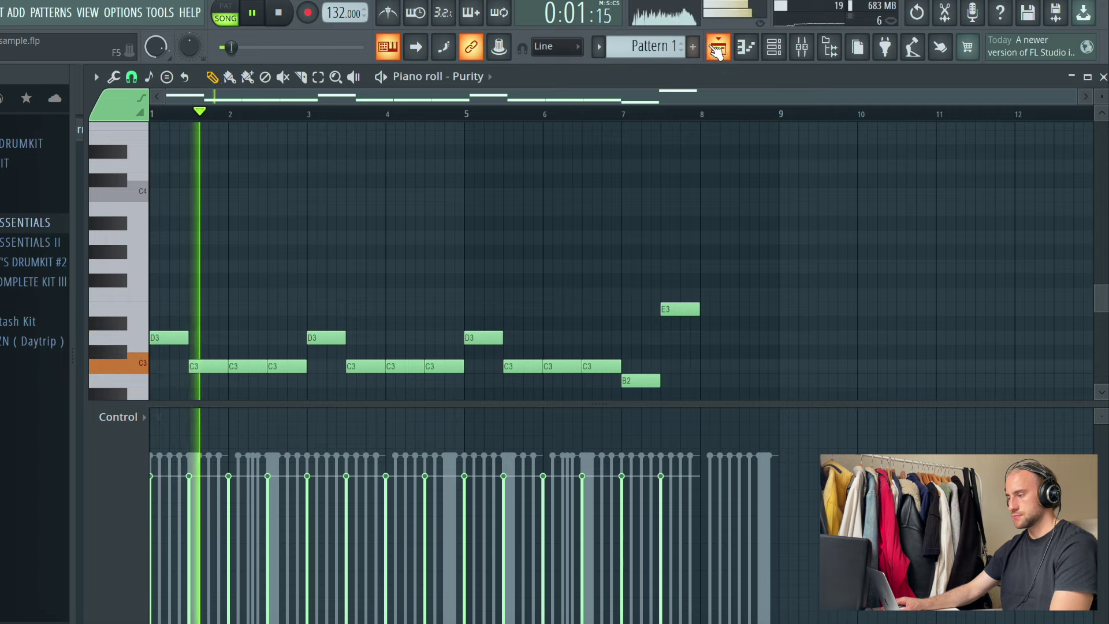
pyautogui.press('F6')
pyautogui.rightClick(308, 470)
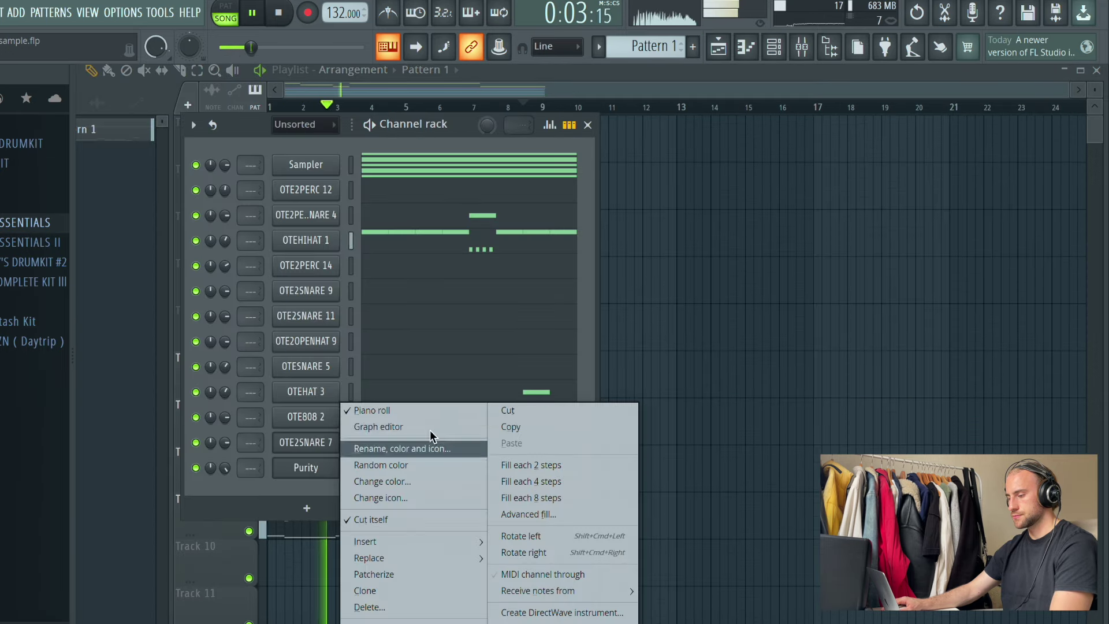
pyautogui.click(281, 477)
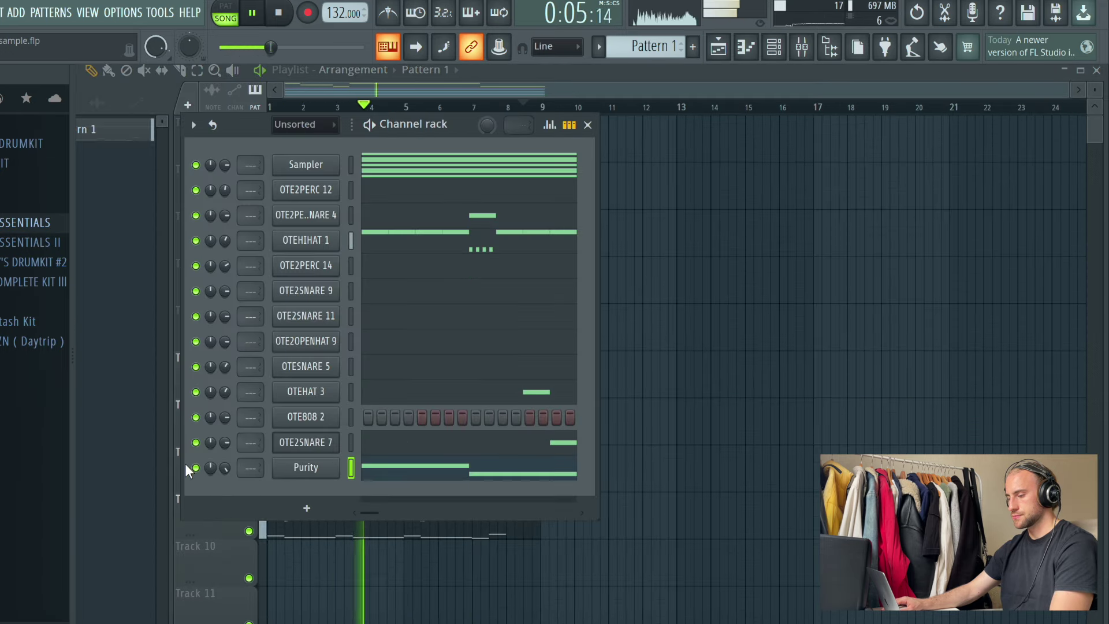
pyautogui.click(398, 467)
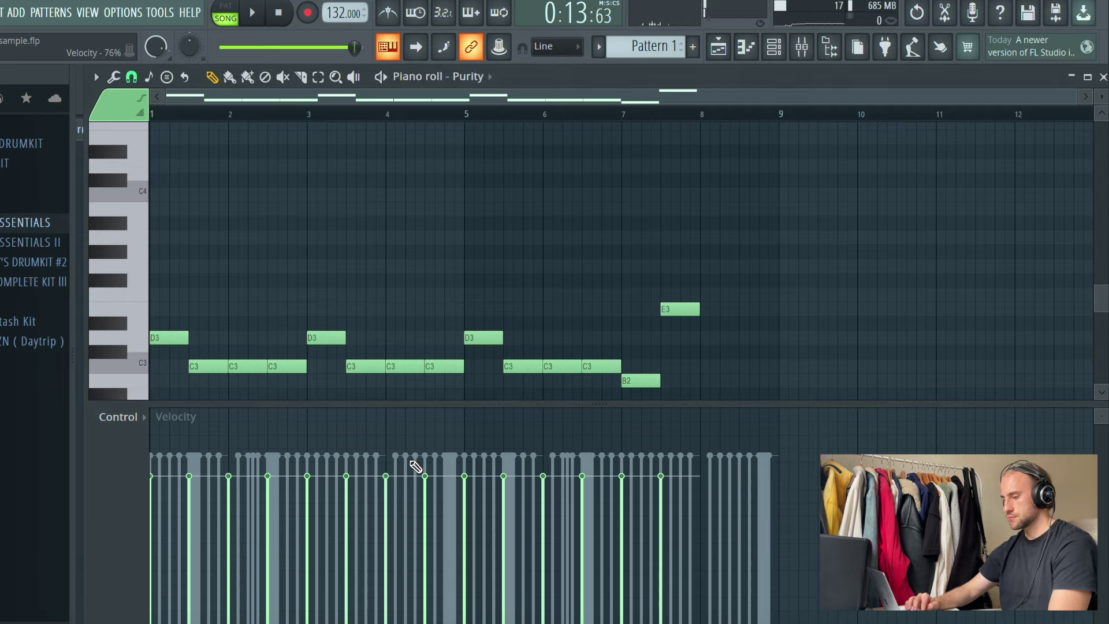
pyautogui.hotkey('ctrl', 'Up')
pyautogui.hotkey('ctrl', 'Up')
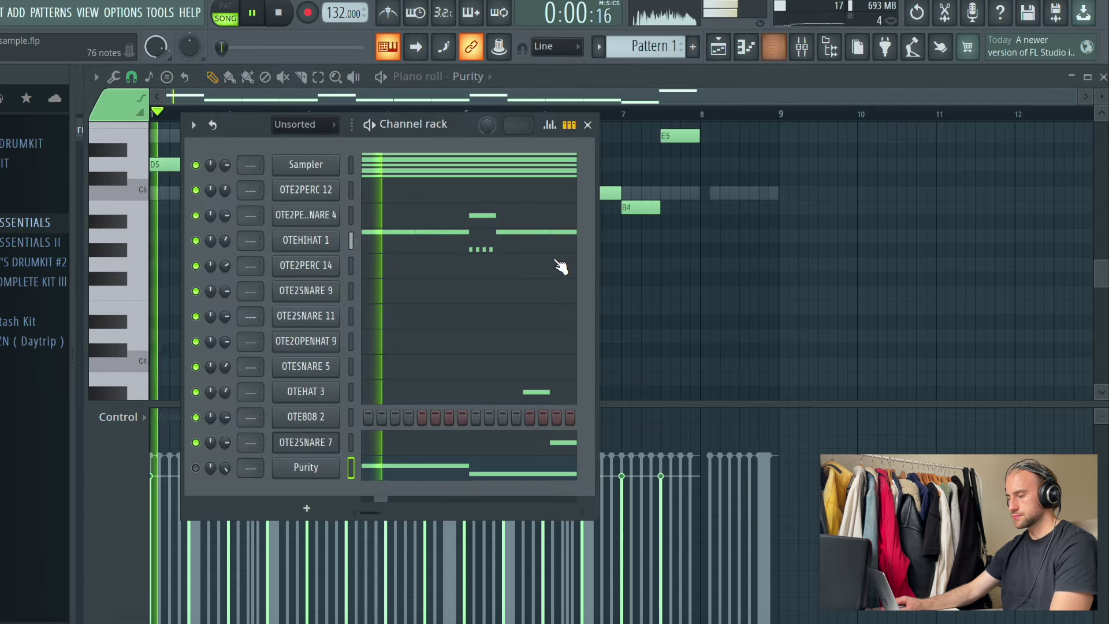
# Place a short D5 note at the start of bar 1 in OTE808 2, raise its velocity, and play it with the beat
pyautogui.rightClick(317, 414)
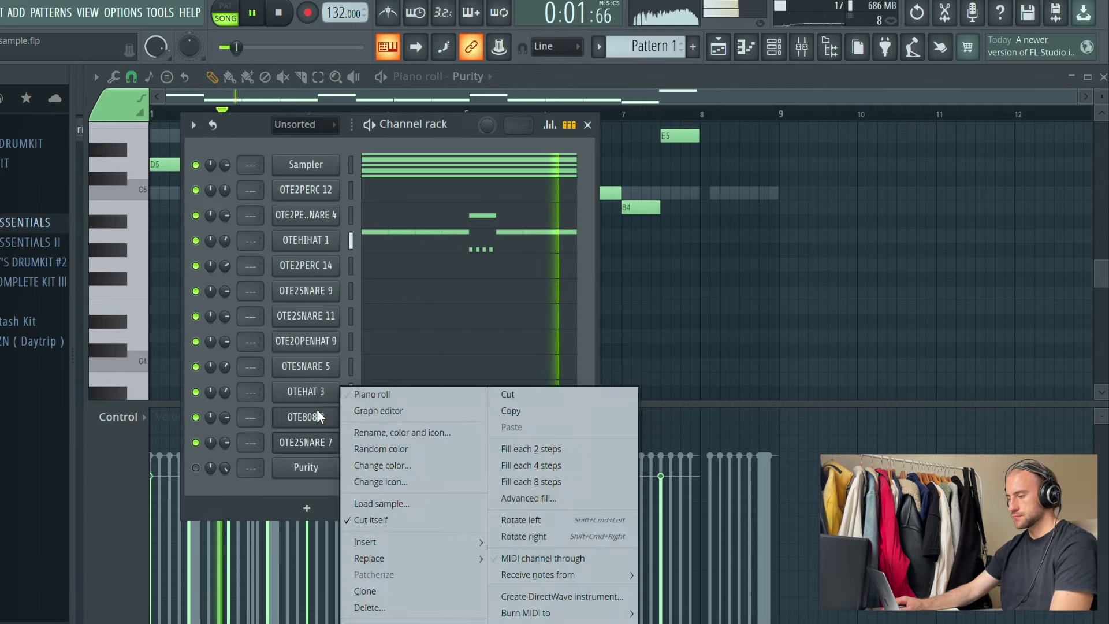
pyautogui.click(380, 399)
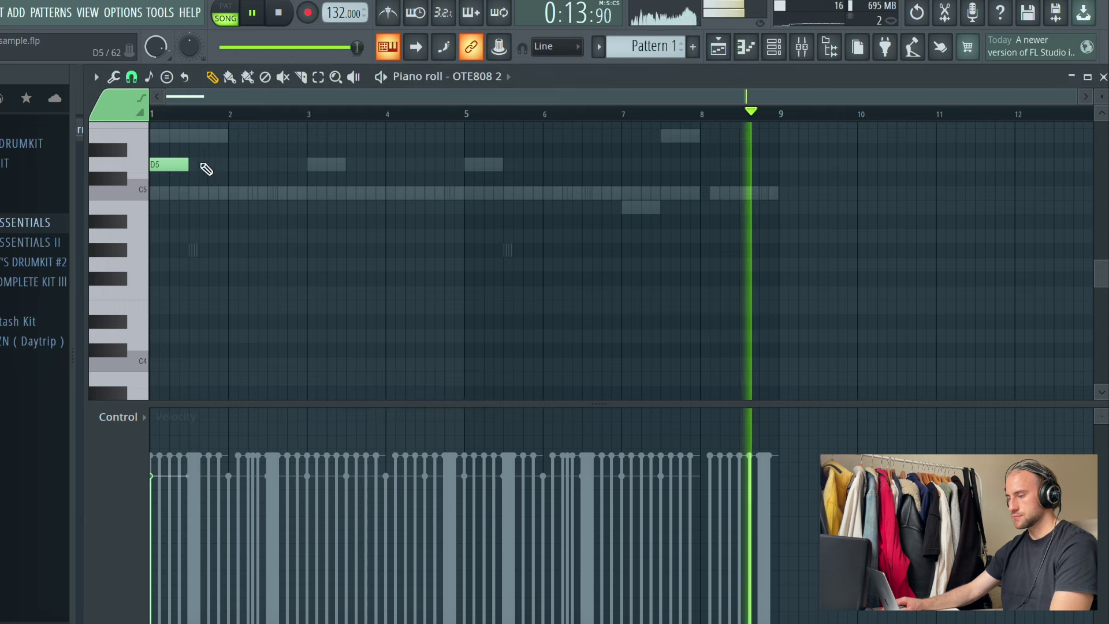
pyautogui.moveTo(187, 165); pyautogui.dragTo(132, 204)
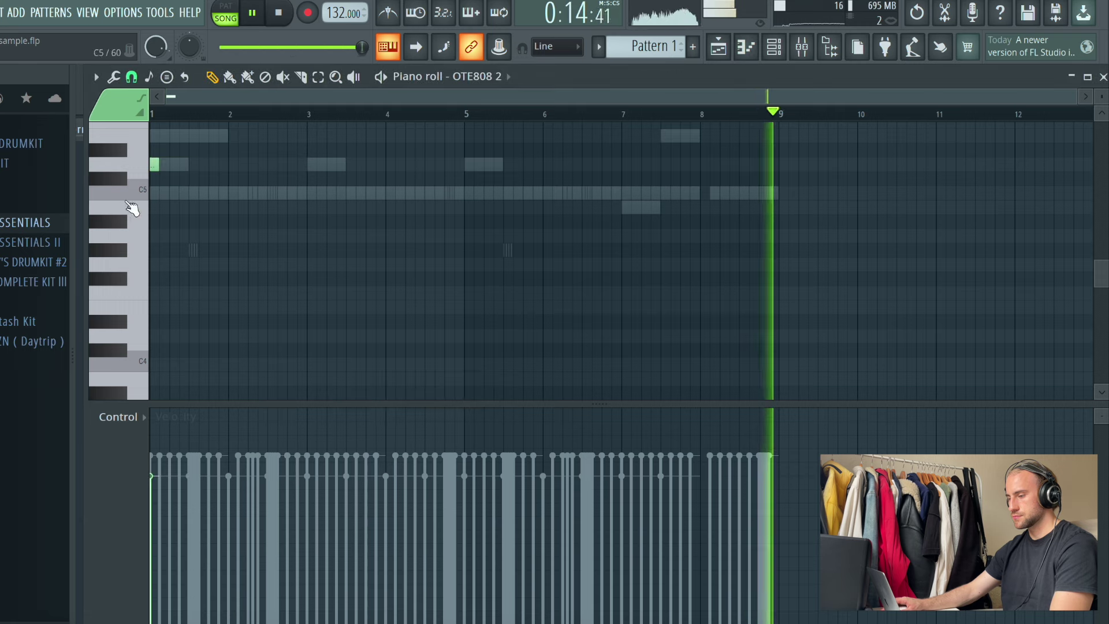
pyautogui.scroll(1, 206, 224)
pyautogui.click(153, 460)
pyautogui.press('space')
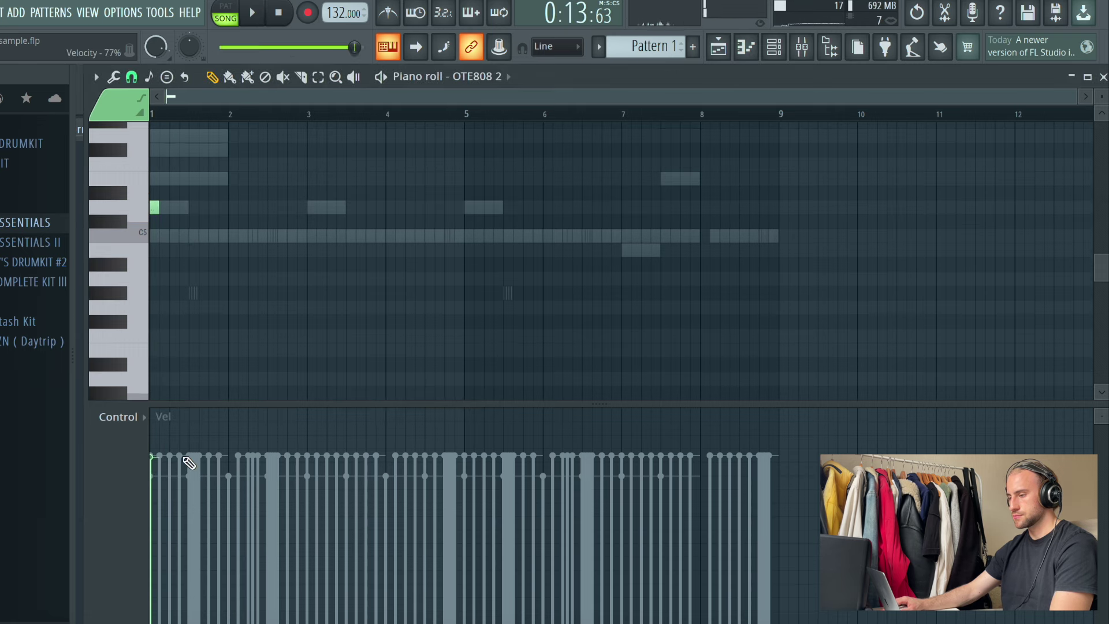
pyautogui.press('space')
pyautogui.press('space')
pyautogui.click(281, 14)
pyautogui.press('space')
pyautogui.press('space')
pyautogui.press('space')
# Add a second short D5 808 note in bar 1, followed by short C5 notes late in bar 1 and through bar 2
pyautogui.click(184, 209)
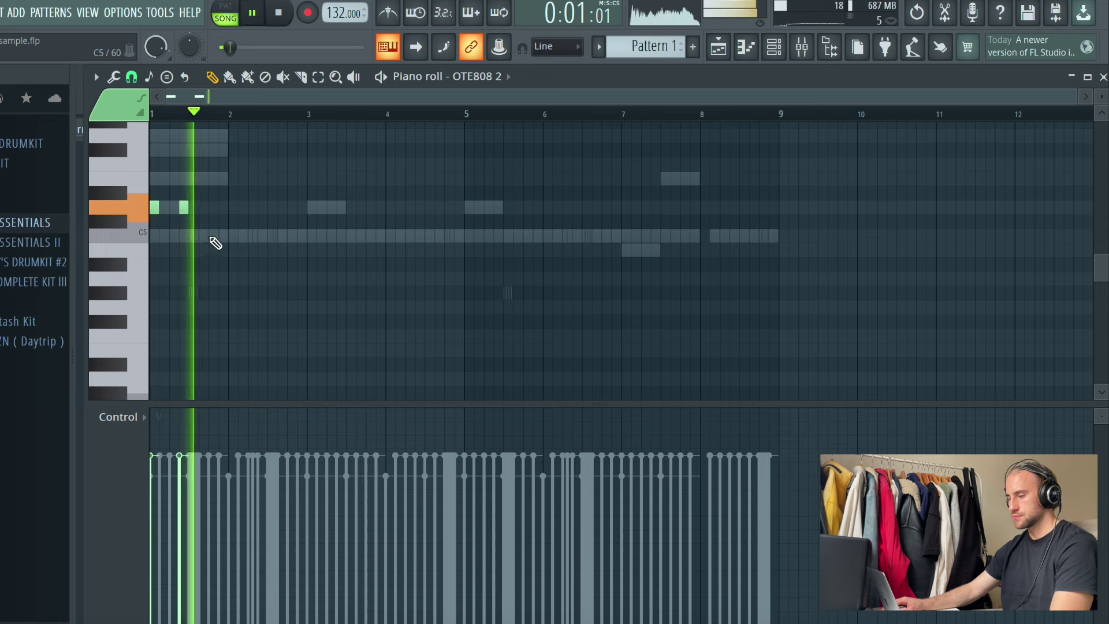
pyautogui.click(211, 236)
pyautogui.click(253, 236)
pyautogui.click(283, 236)
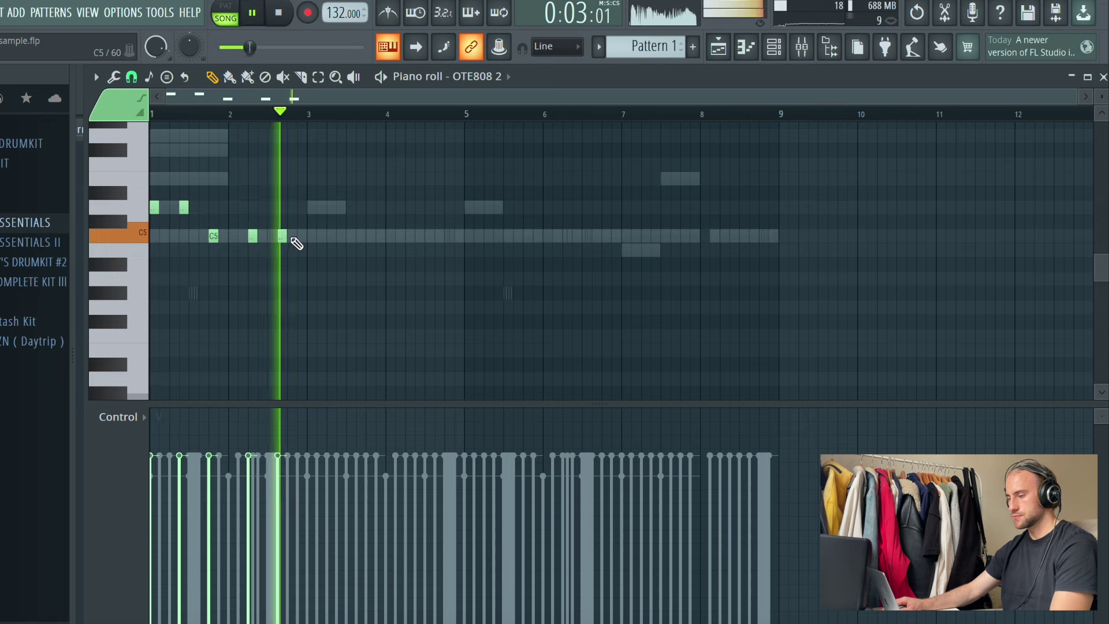
pyautogui.press('space')
pyautogui.press('space')
# Add a short D5 808 note at the start of bar 3 and short C5 notes late in bar 3 and through bar 4
pyautogui.click(311, 208)
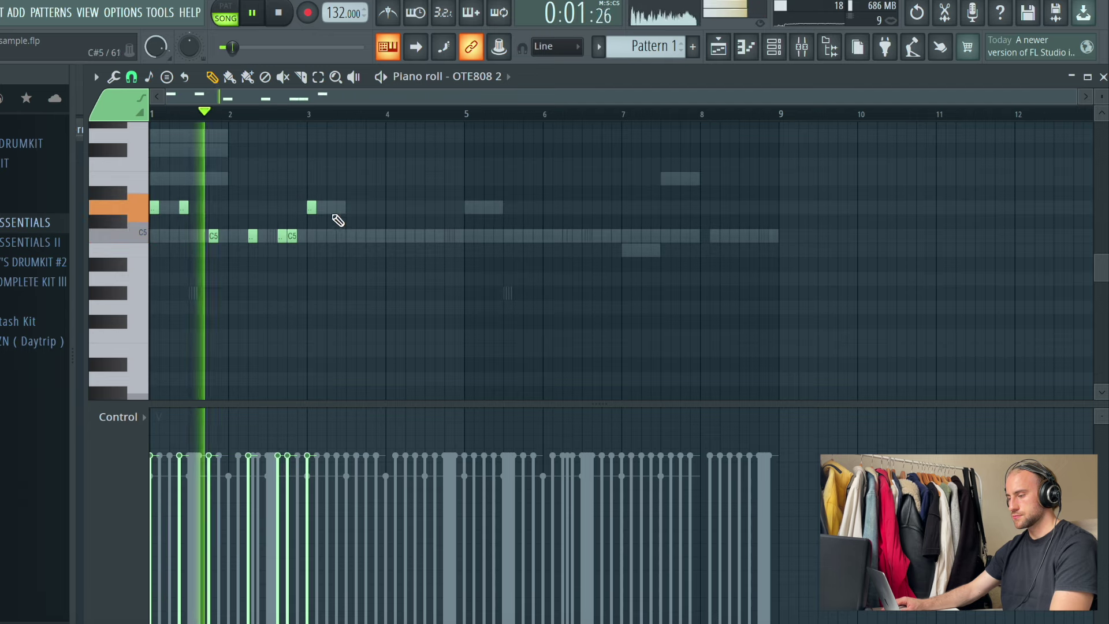
pyautogui.click(370, 236)
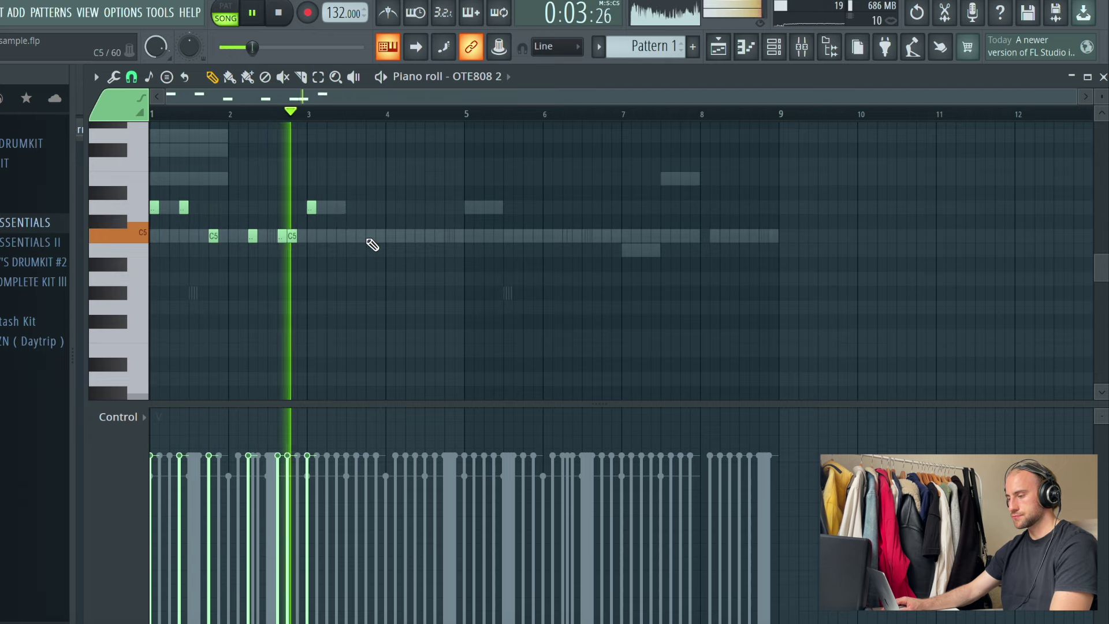
pyautogui.click(409, 236)
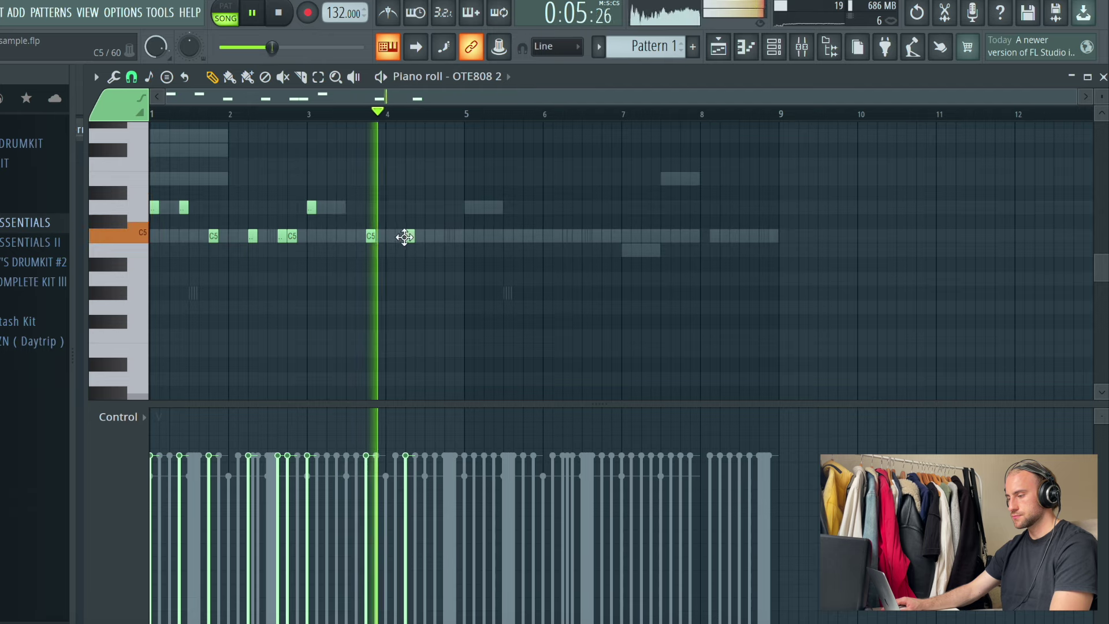
pyautogui.click(459, 236)
pyautogui.press('space')
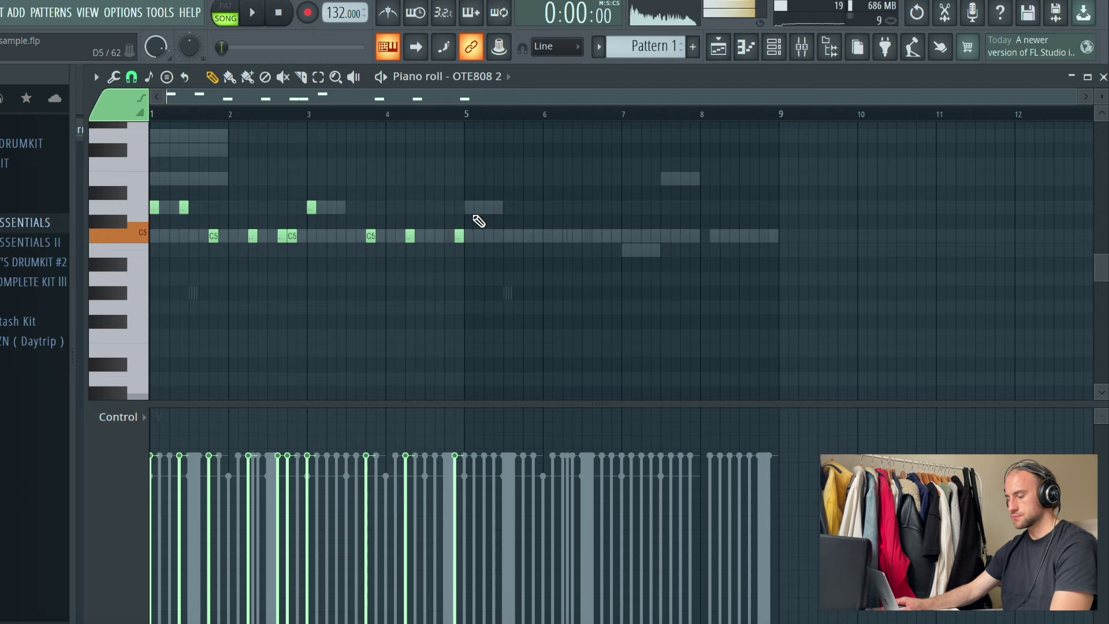
# Duplicate the four-bar 808 pattern into bars 5 to 8 and play it back
pyautogui.hotkey('ctrl', 'b')
pyautogui.press('space')
pyautogui.hotkey('ctrl', 'd')
pyautogui.press('space')
pyautogui.press('space')
# Replace the 808's D5 note at the start of bar 7 with B4 and add a short E5 note late in bar 7
pyautogui.rightClick(626, 209)
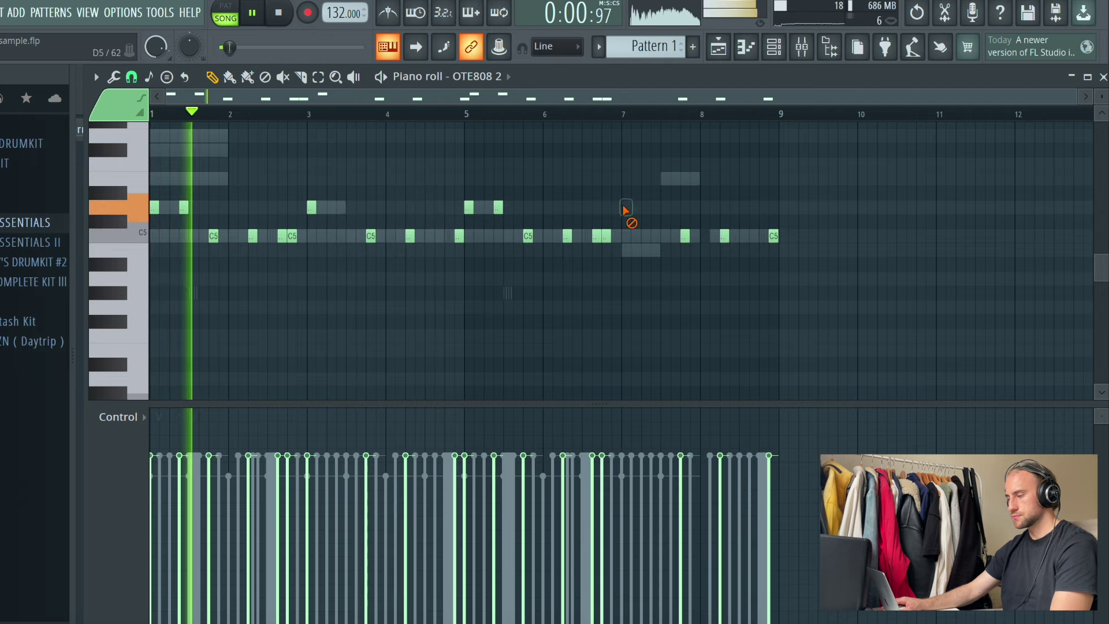
pyautogui.click(632, 250)
pyautogui.moveTo(685, 235); pyautogui.dragTo(683, 179)
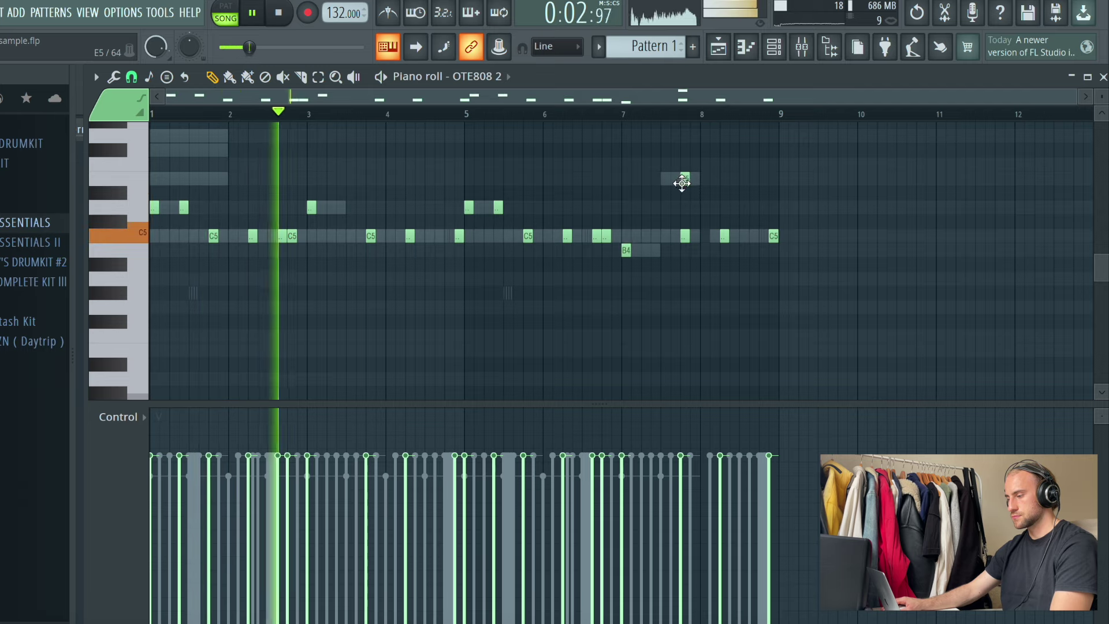
# Raise the two short 808 notes in bar 8 to E5 and add a short C5 note late in bar 5
pyautogui.moveTo(724, 235); pyautogui.dragTo(725, 180)
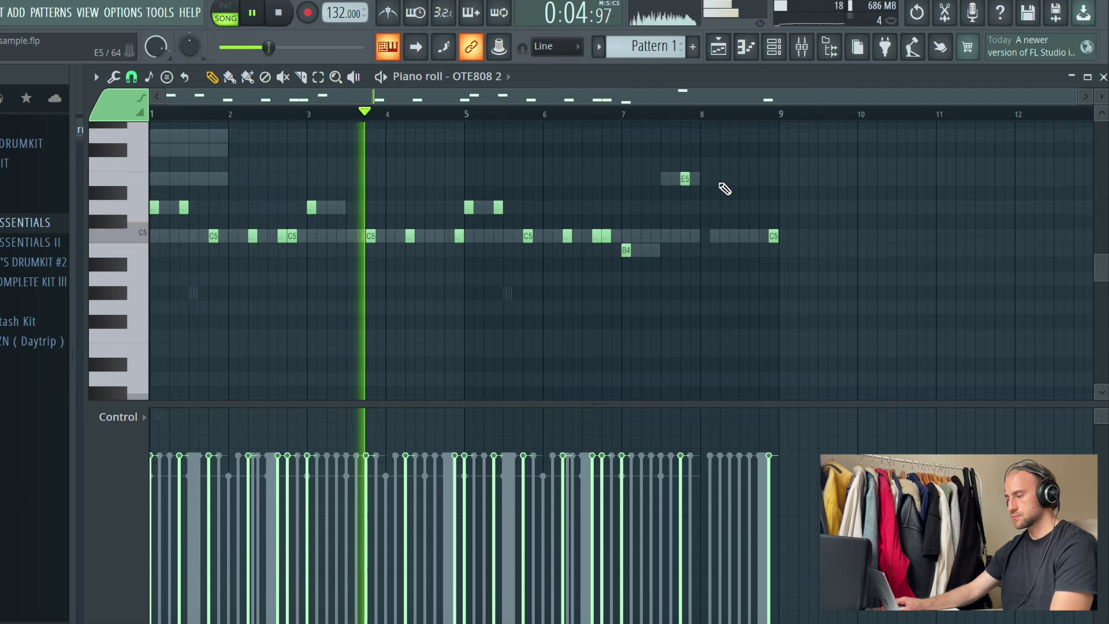
pyautogui.moveTo(772, 237); pyautogui.dragTo(773, 179)
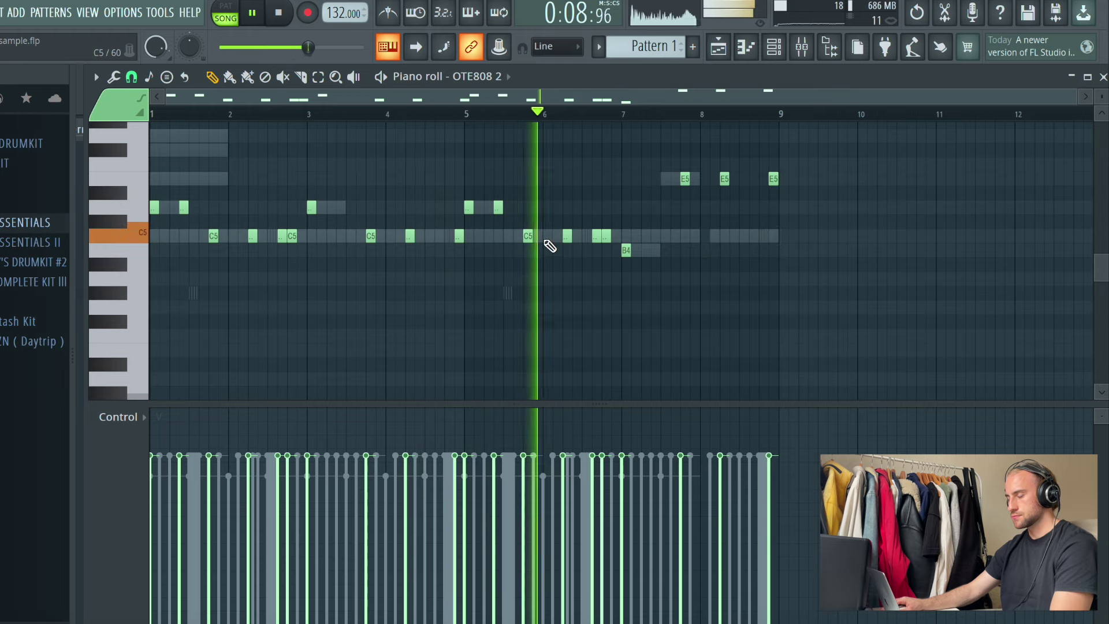
pyautogui.moveTo(564, 266); pyautogui.dragTo(533, 236)
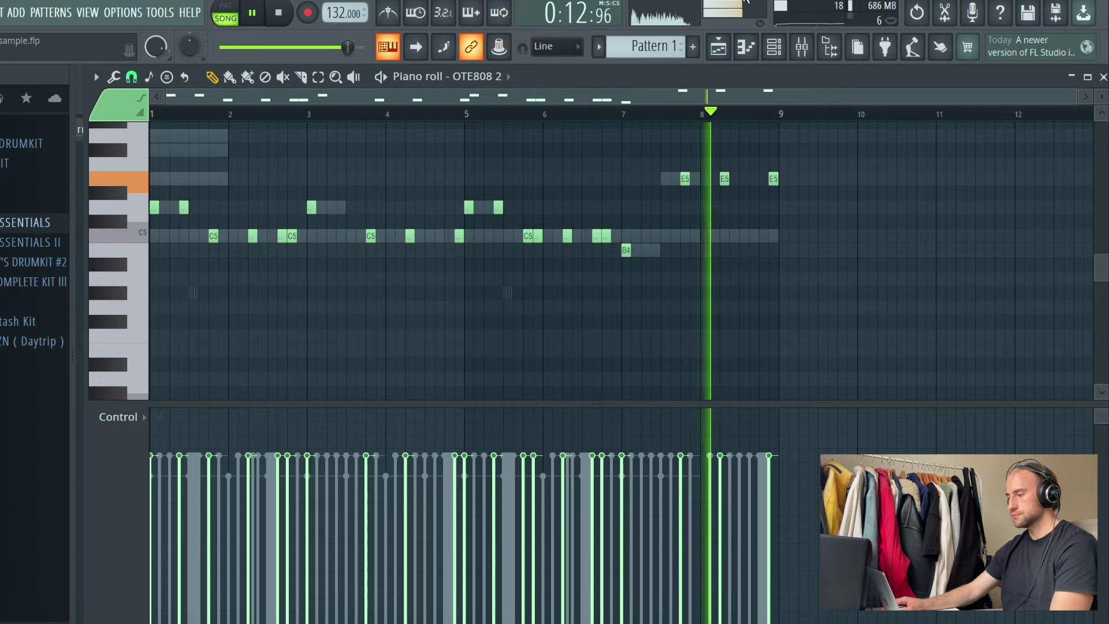
# Load the saved mixer preset with Fruity parametric EQ and Fruity soft clipper onto the Master track and open its EQ
pyautogui.click(723, 43)
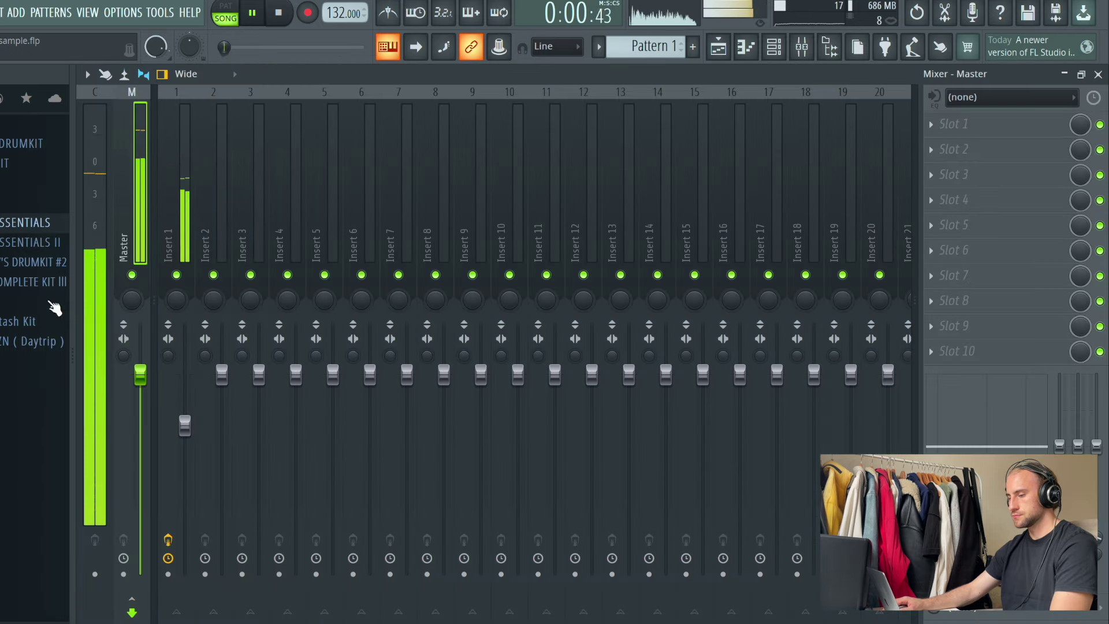
pyautogui.click(25, 223)
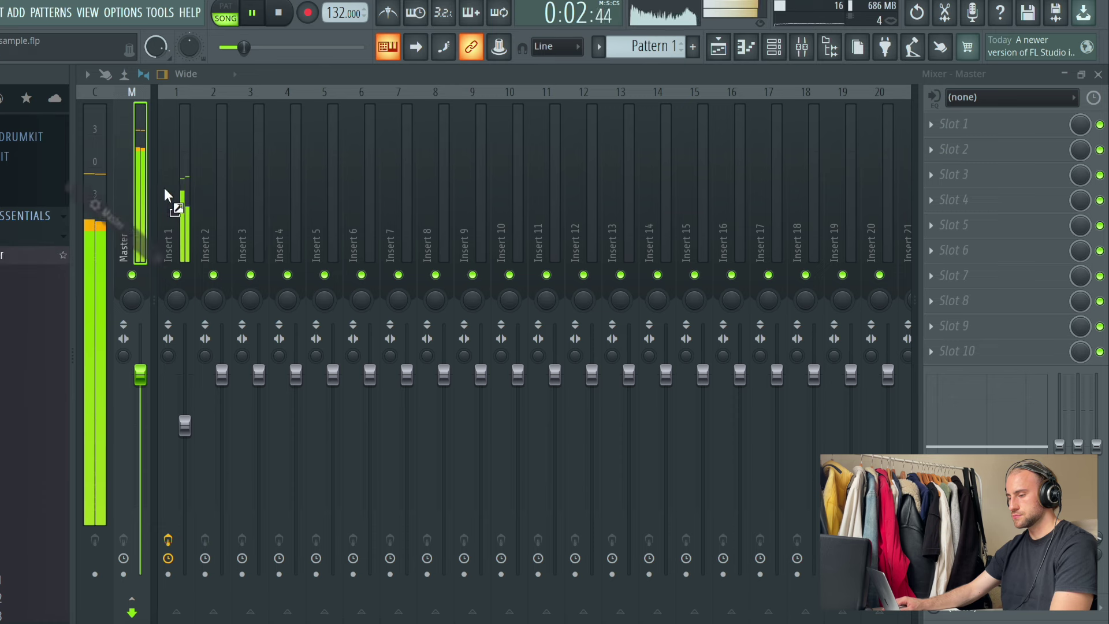
pyautogui.moveTo(145, 172); pyautogui.dragTo(145, 173)
pyautogui.click(1002, 176)
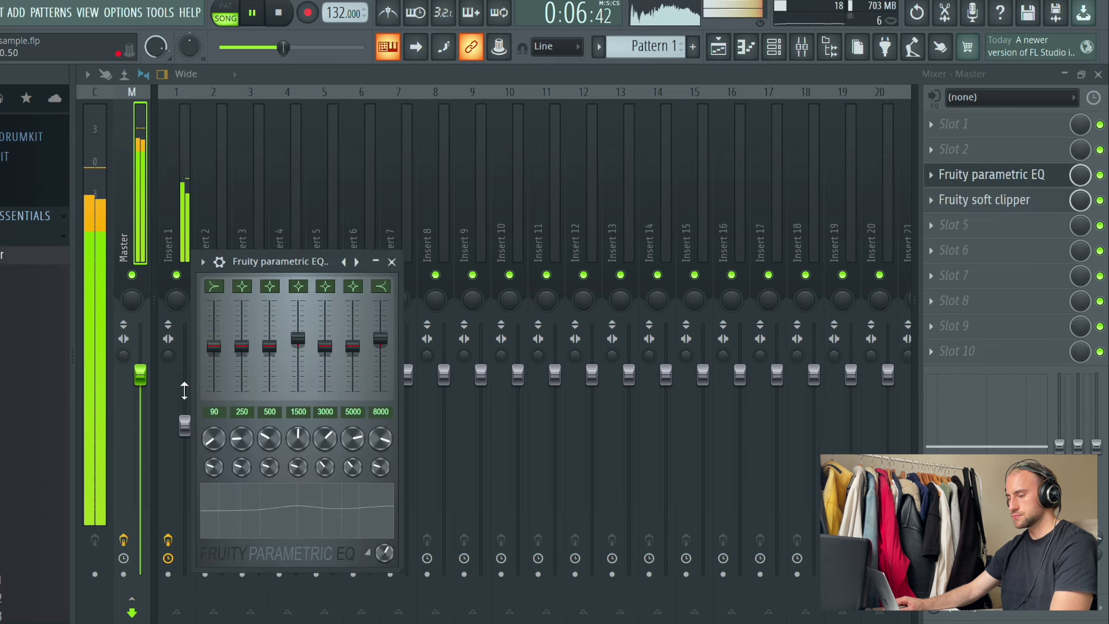
# Lower the Insert 1 level slightly, and review the Master track's Fruity parametric EQ
pyautogui.moveTo(185, 426); pyautogui.dragTo(185, 439)
pyautogui.click(128, 175)
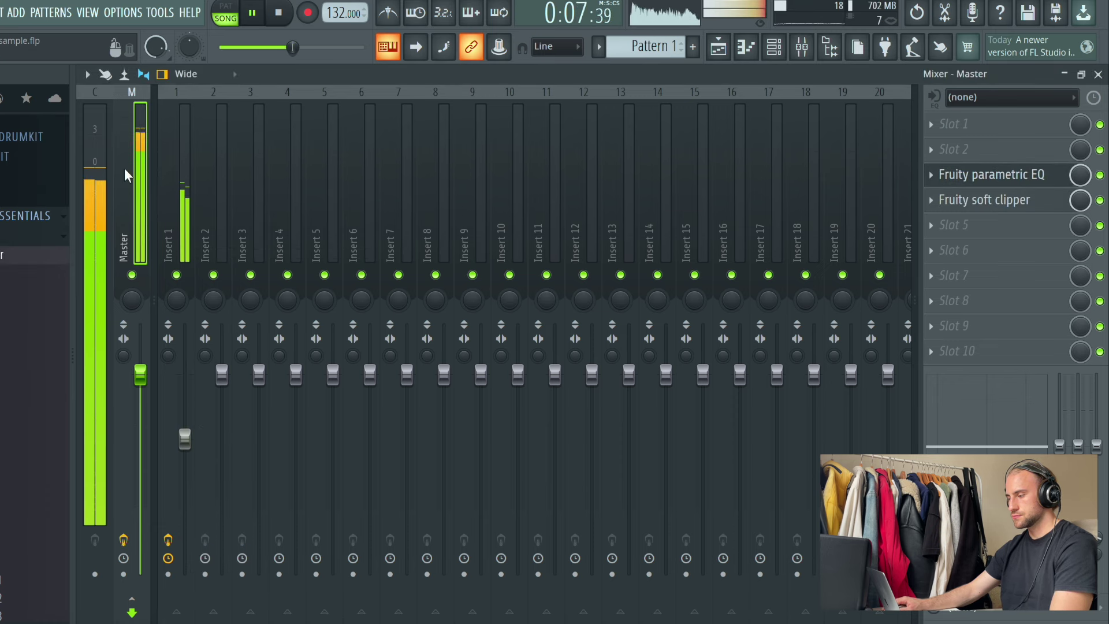
pyautogui.click(1002, 183)
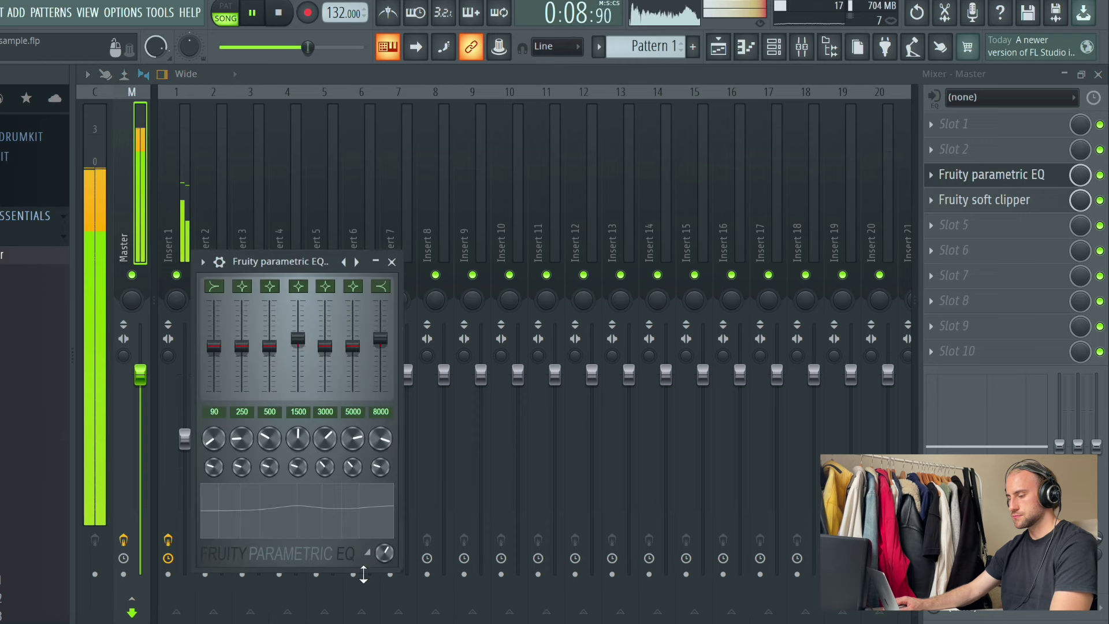
pyautogui.click(141, 164)
# Route the drum and 808 channels to individual mixer tracks starting from Insert 2
pyautogui.click(774, 46)
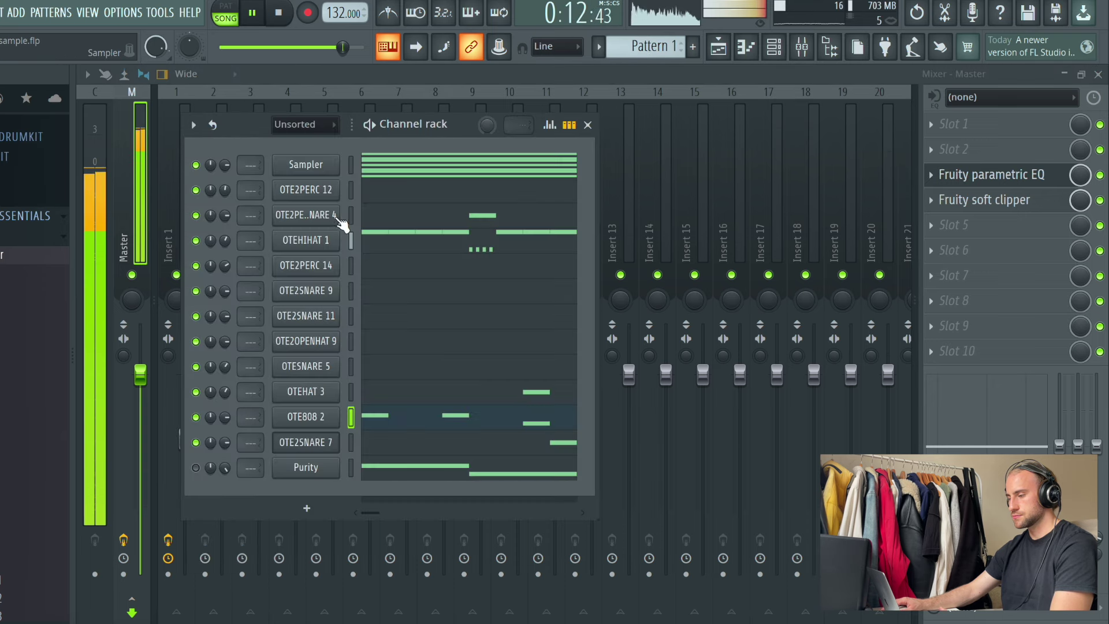
pyautogui.moveTo(714, 234); pyautogui.dragTo(213, 218)
pyautogui.rightClick(214, 222)
pyautogui.moveTo(278, 292)
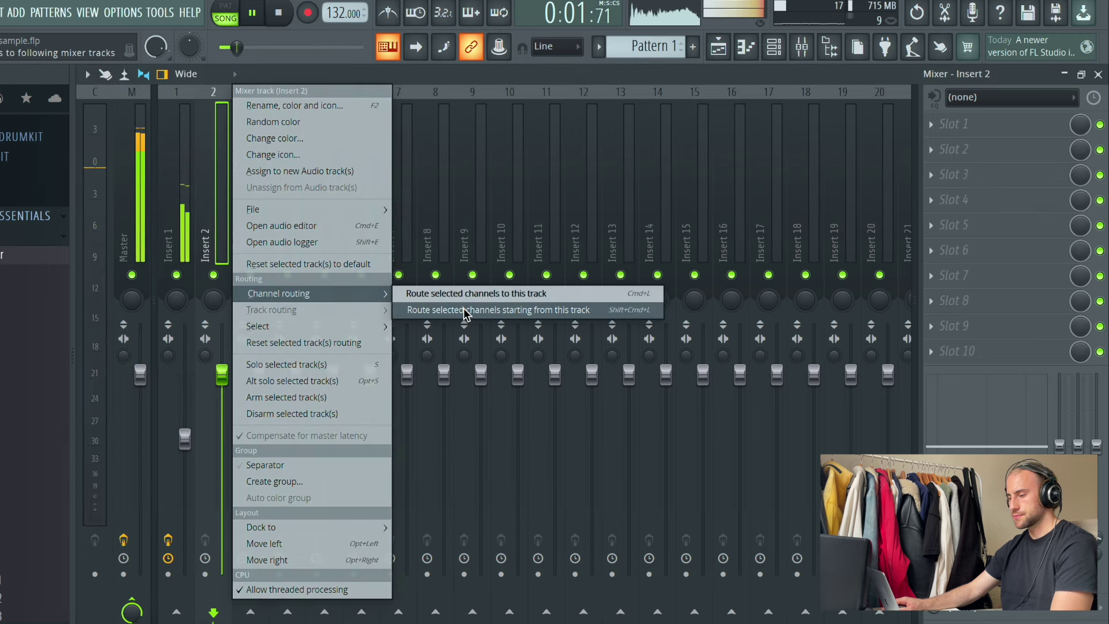
pyautogui.click(465, 310)
# Lower the mixer levels of OTE808 2, OTE2PERCSNARE 4, OTEHIHAT 1 and OTE2PERC 14
pyautogui.click(546, 154)
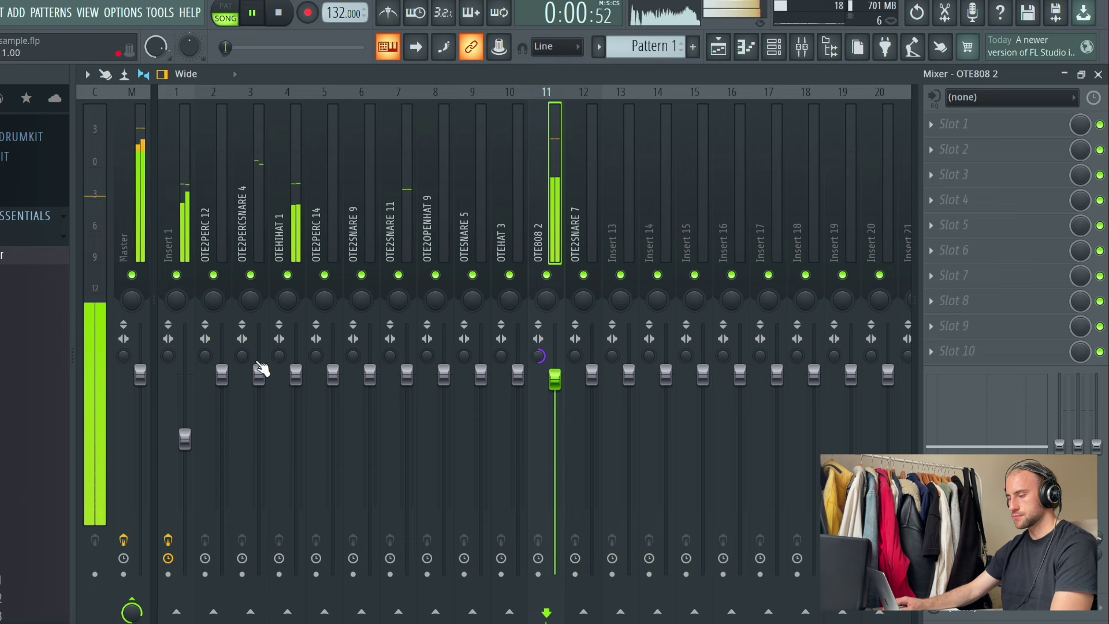
pyautogui.moveTo(262, 370); pyautogui.dragTo(263, 388)
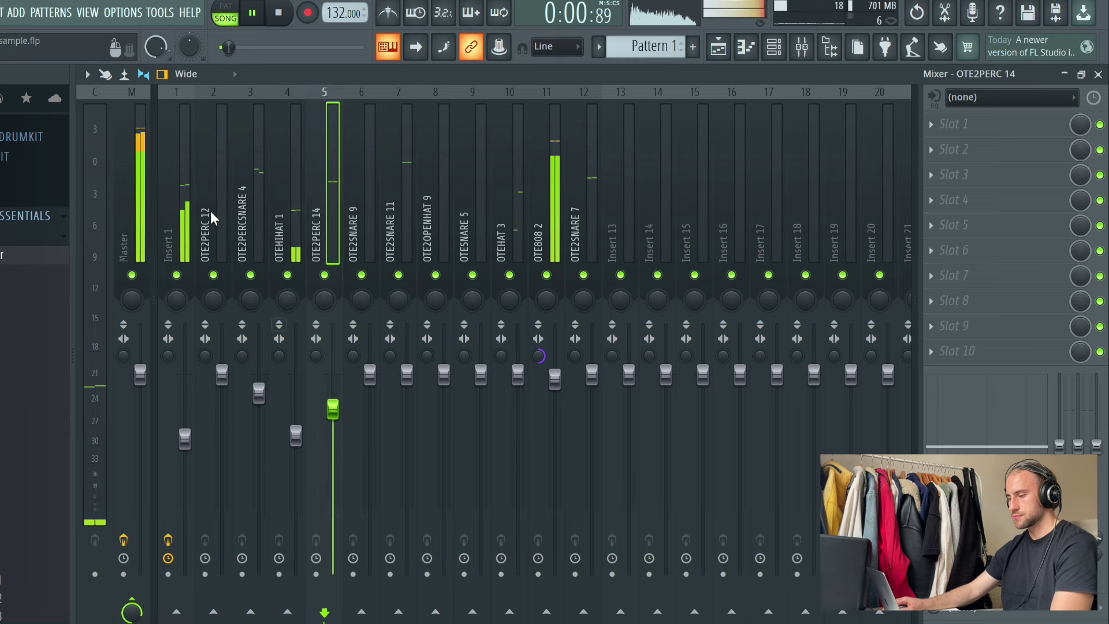
# Check the Fruity soft clipper on the Master track and close it
pyautogui.click(165, 190)
pyautogui.click(123, 132)
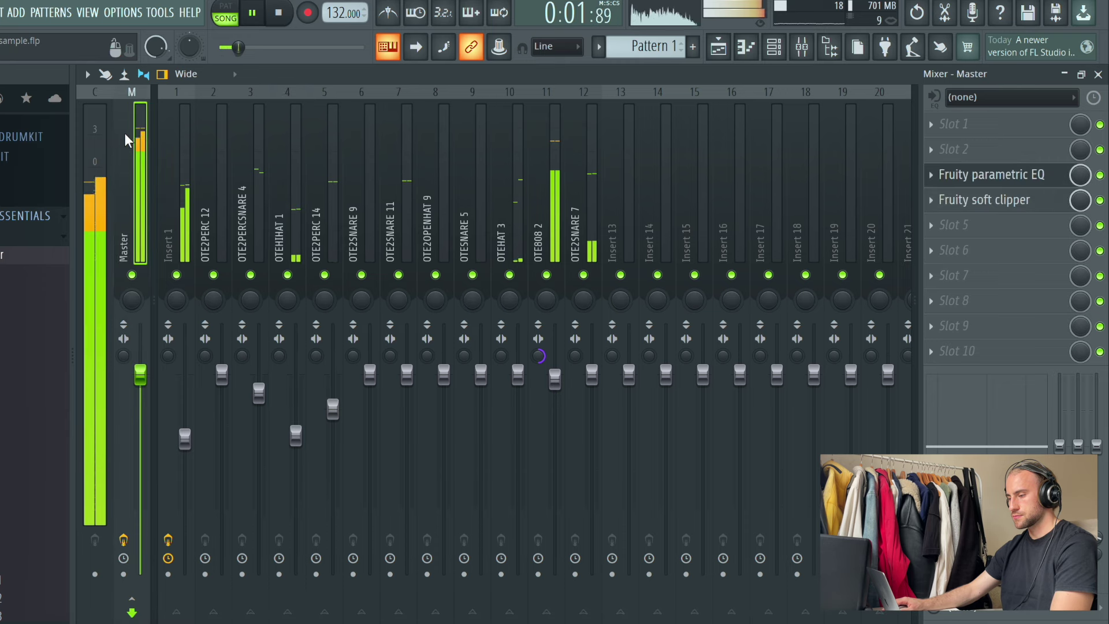
pyautogui.click(950, 202)
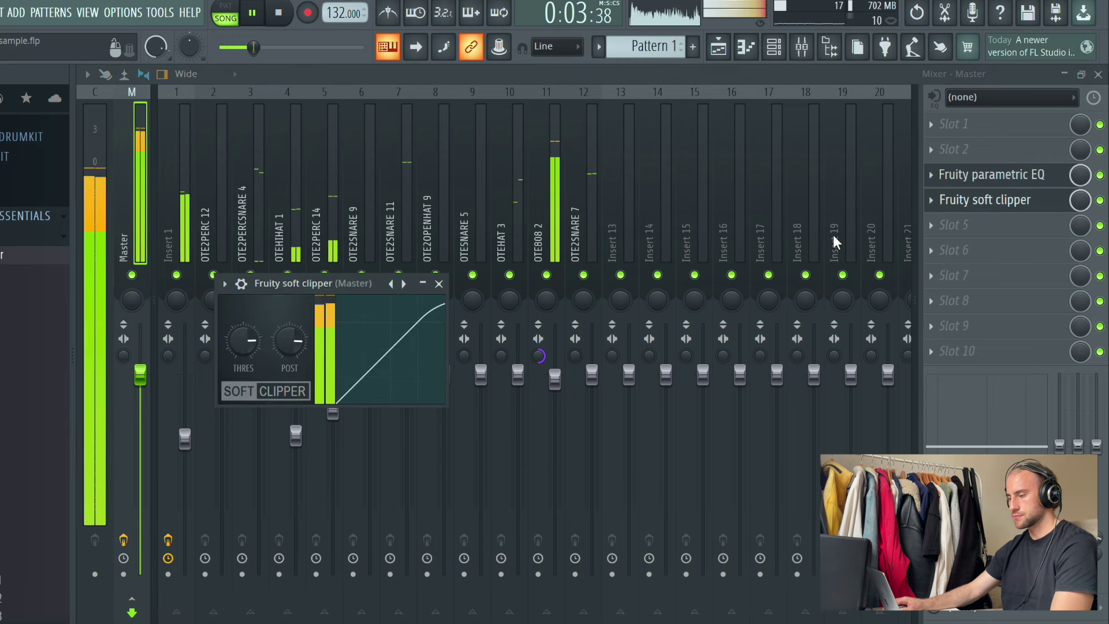
pyautogui.click(439, 282)
# Delete the muted sample clips on Tracks 1 to 5 of the playlist
pyautogui.click(709, 46)
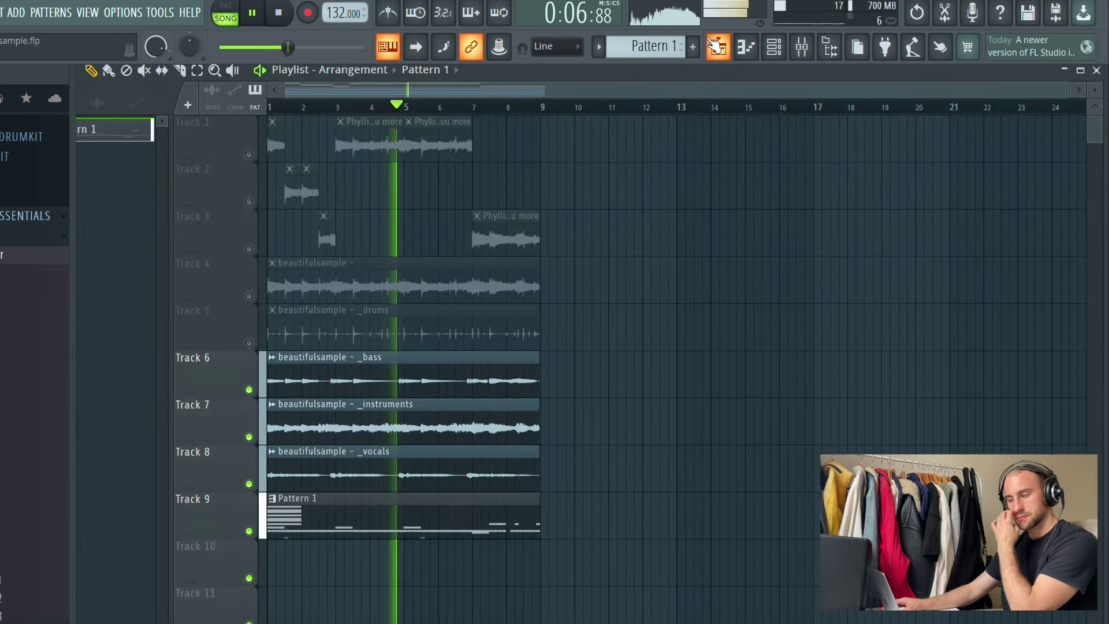
pyautogui.moveTo(537, 338)
pyautogui.mouseDown()
pyautogui.moveTo(524, 340)
pyautogui.moveTo(279, 119)
pyautogui.moveTo(280, 237)
pyautogui.moveTo(306, 191)
pyautogui.mouseUp()
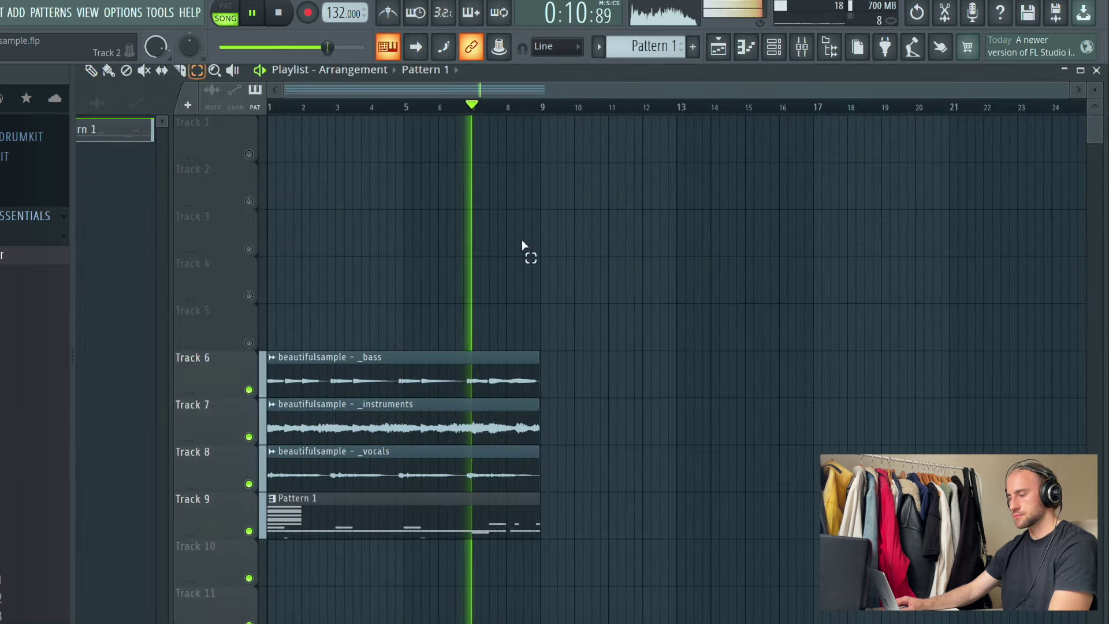
# Move the bass, instruments, vocals and Pattern 1 clips to Tracks 1 to 4 starting at bar 9, and unmute the empty tracks
pyautogui.moveTo(715, 257); pyautogui.dragTo(80, 572)
pyautogui.press('p')
pyautogui.press('space')
pyautogui.moveTo(344, 365); pyautogui.dragTo(616, 80)
pyautogui.click(248, 154)
pyautogui.press('space')
pyautogui.scroll(-2, 318, 144)
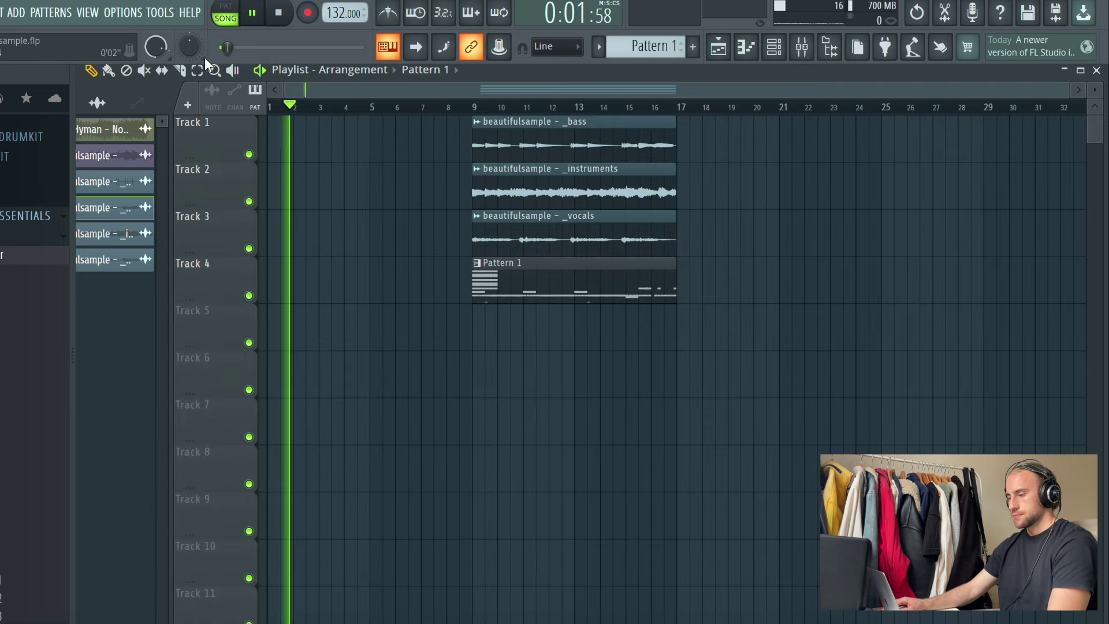
# Duplicate the eight-bar block on Tracks 1 to 4 until four copies fill bar 9 up to bar 41
pyautogui.hotkey('ctrl', 'b')
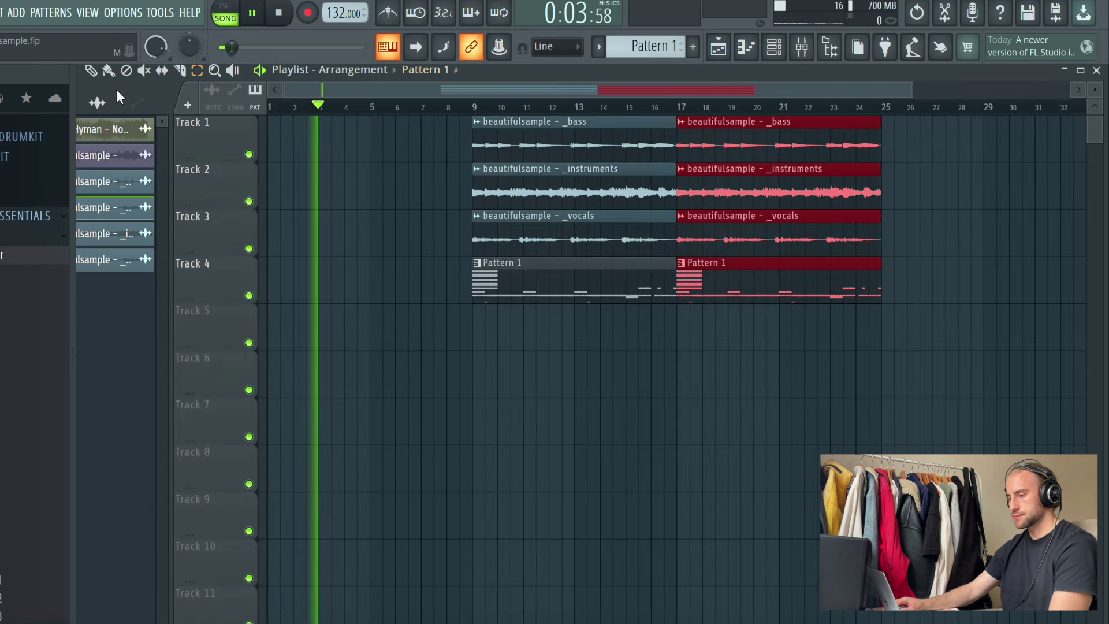
pyautogui.scroll(6, 676, 109)
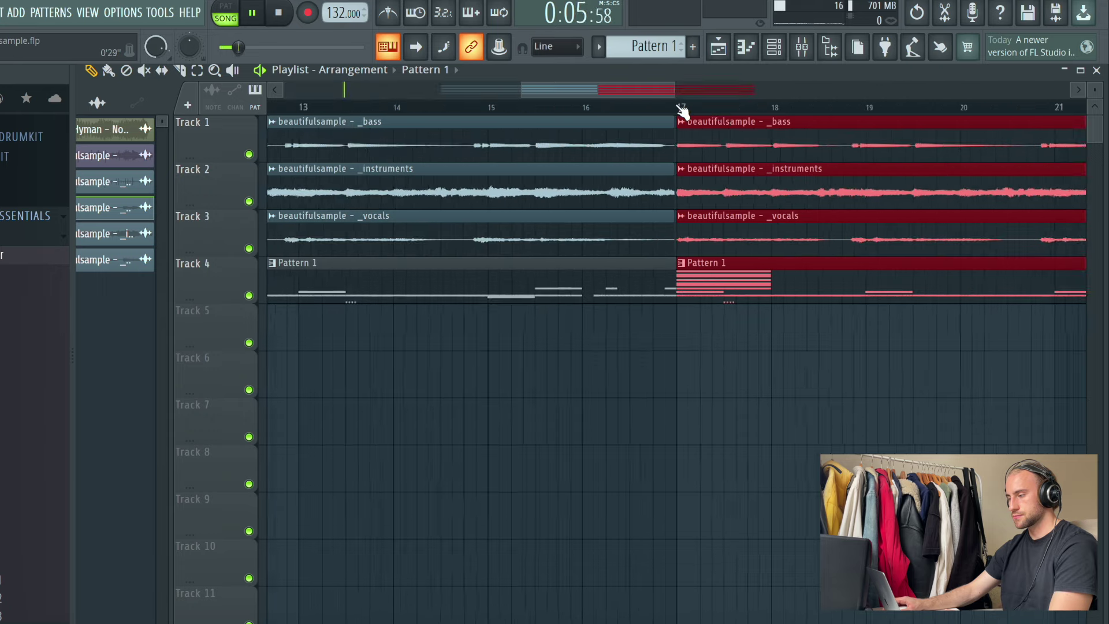
pyautogui.scroll(-6, 681, 110)
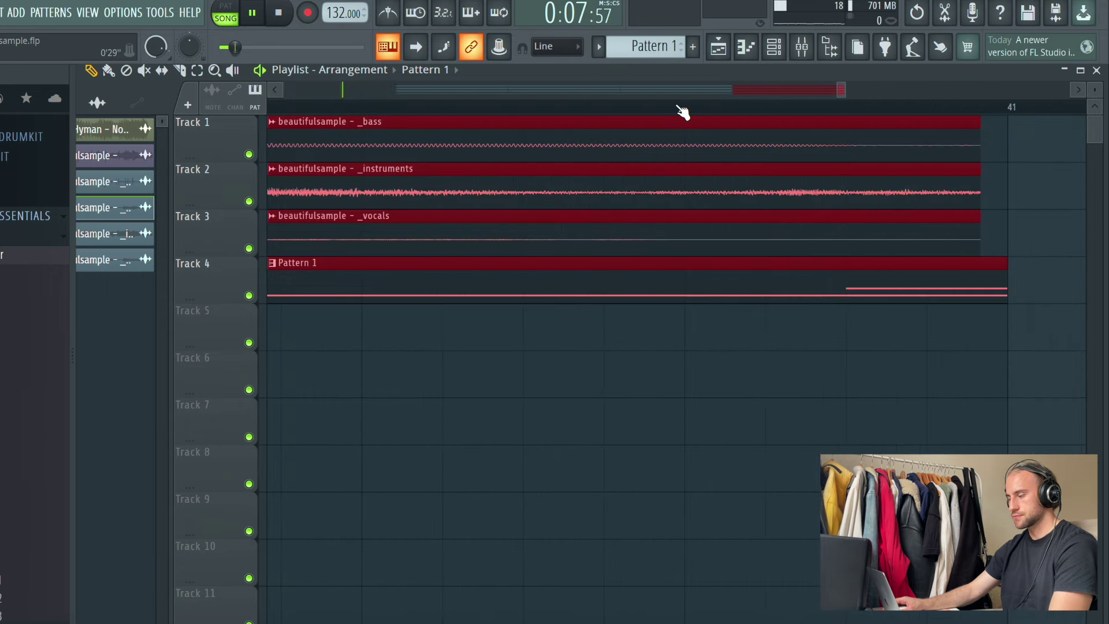
pyautogui.rightClick(749, 490)
pyautogui.press('space')
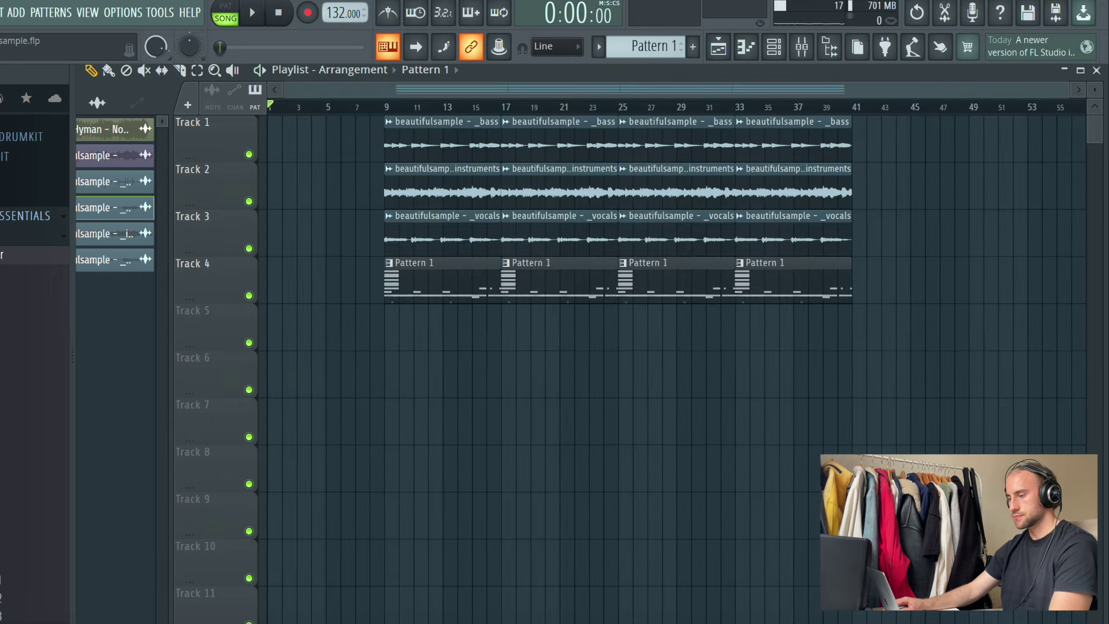
# Place the full Phyllis Hyman - No One can love you more sample on Track 5 at bar 1 and solo that track
pyautogui.click(94, 133)
pyautogui.click(371, 321)
pyautogui.moveTo(441, 330); pyautogui.dragTo(338, 331)
pyautogui.press('space')
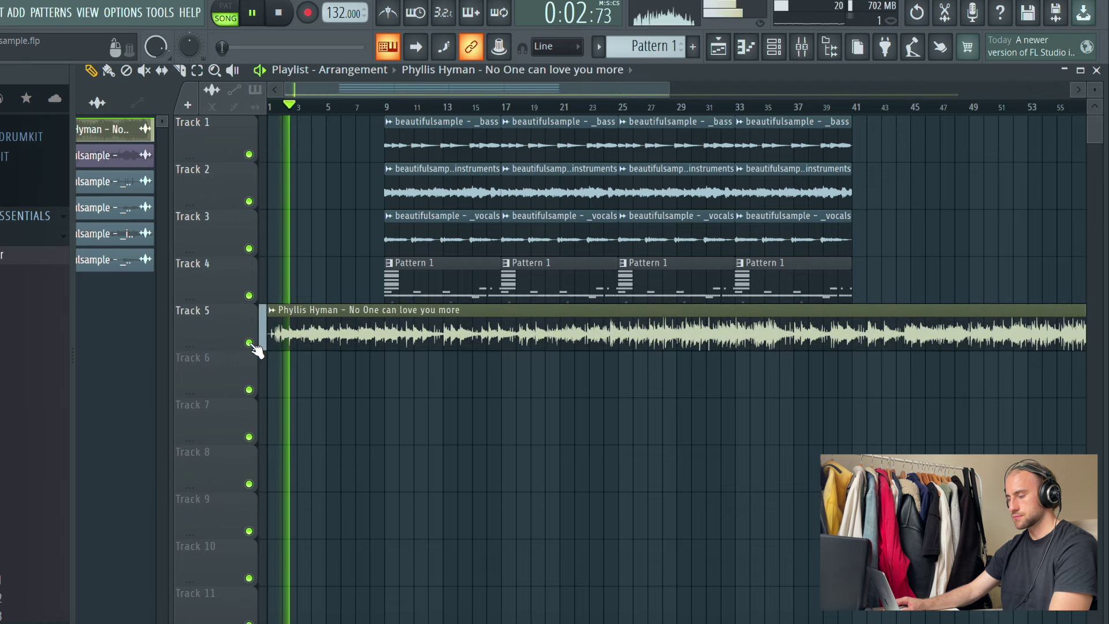
pyautogui.scroll(5, 312, 110)
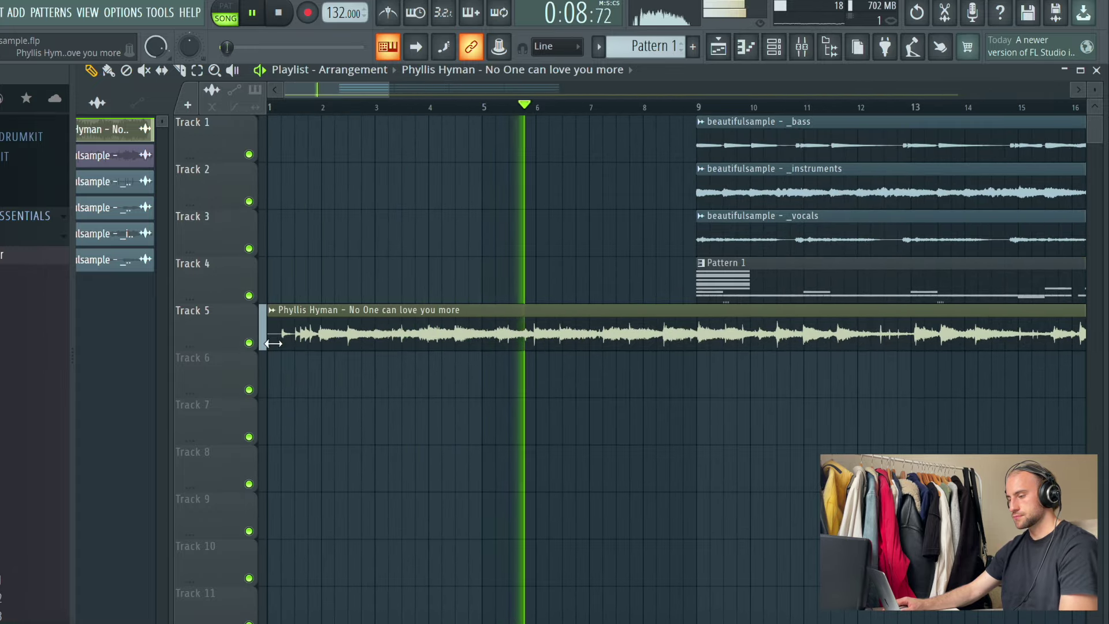
pyautogui.keyDown('ctrl'); pyautogui.click(249, 342); pyautogui.keyUp('ctrl')
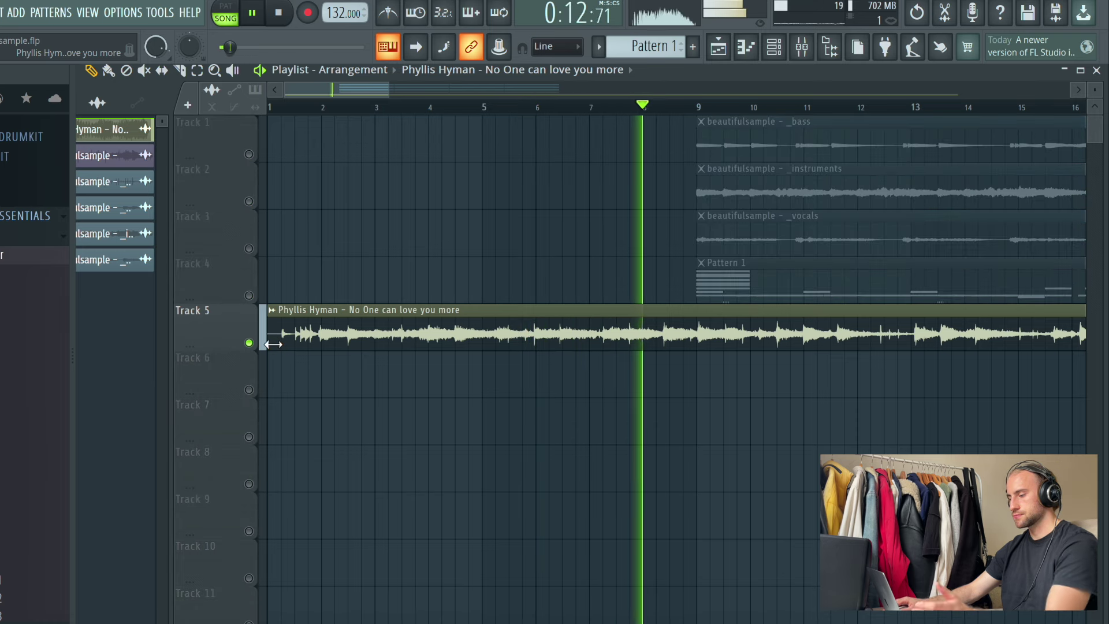
# Trim the opening off the Phyllis Hyman clip on Track 5 and move the remainder back to bar 1
pyautogui.moveTo(272, 343); pyautogui.dragTo(602, 335)
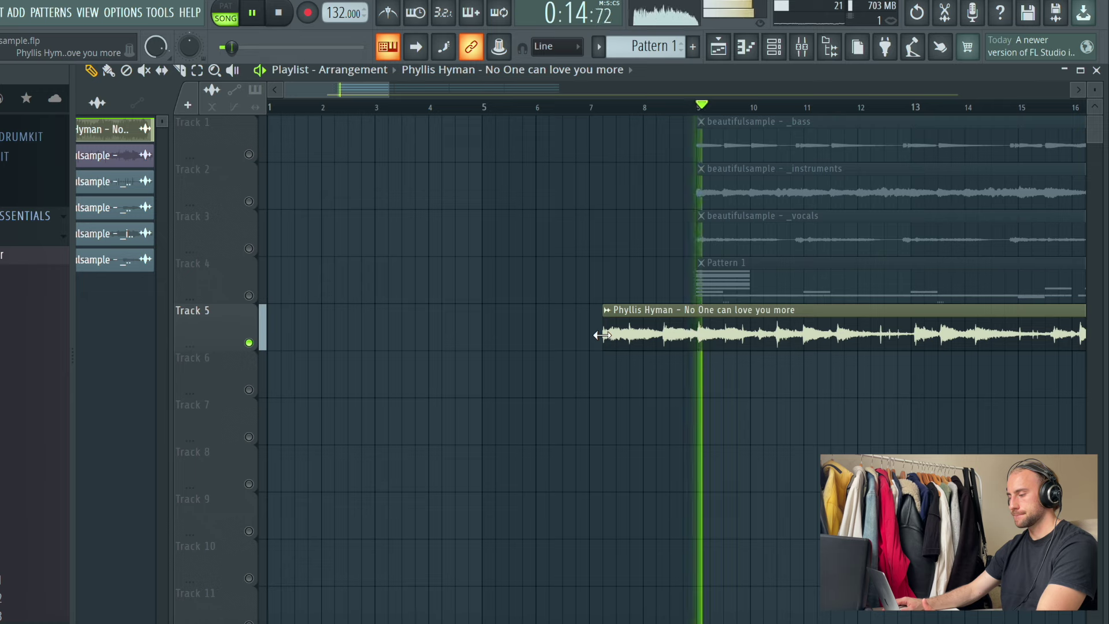
pyautogui.scroll(-2, 611, 110)
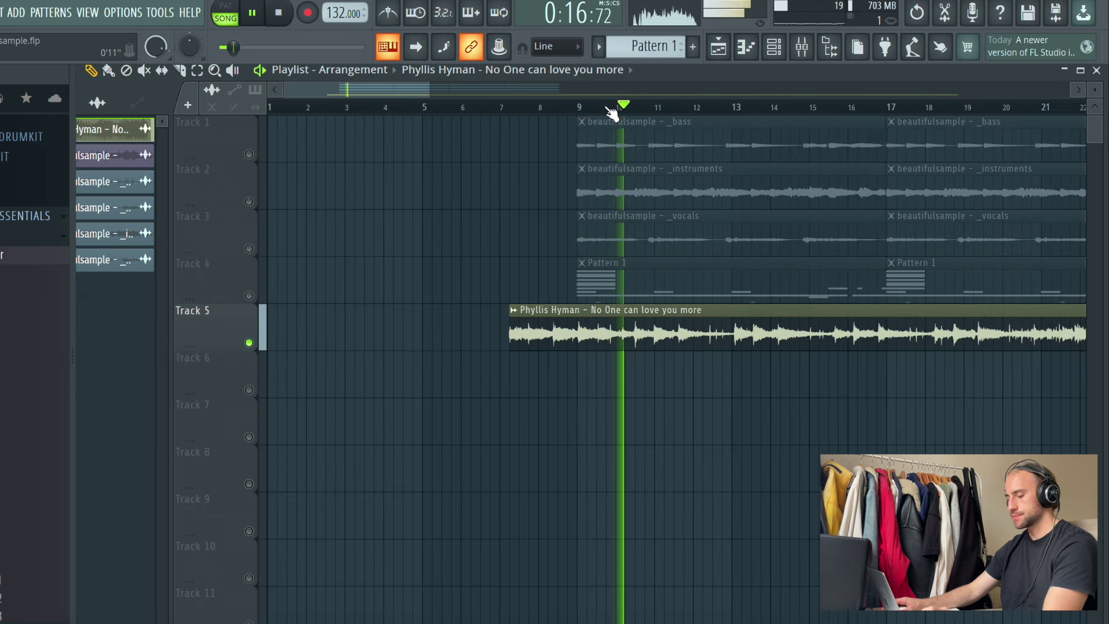
pyautogui.click(617, 107)
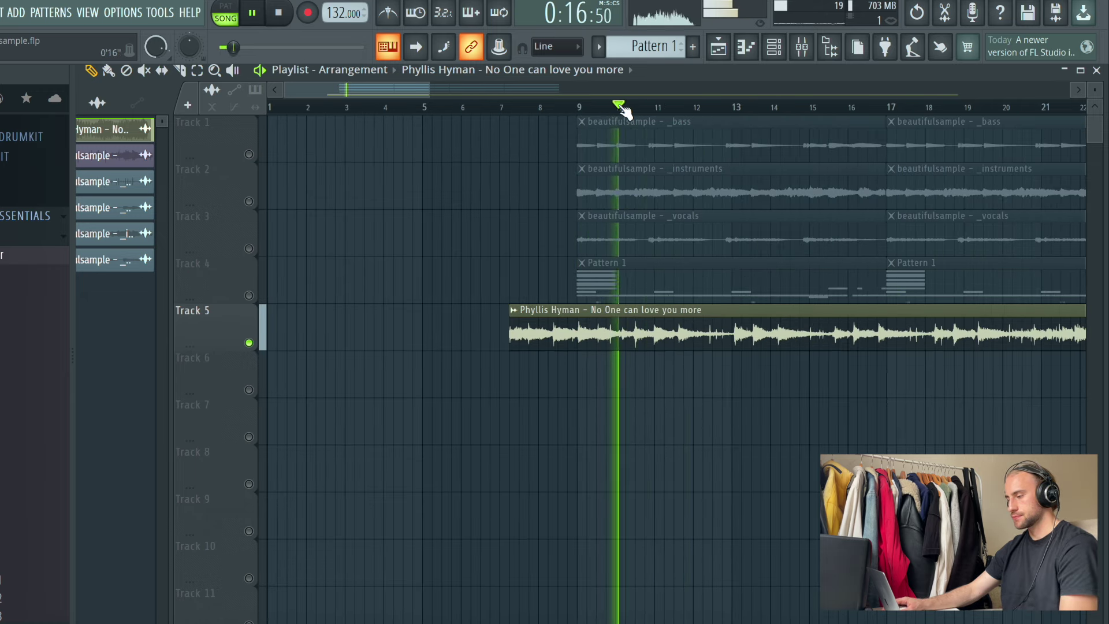
pyautogui.moveTo(512, 343); pyautogui.dragTo(159, 354)
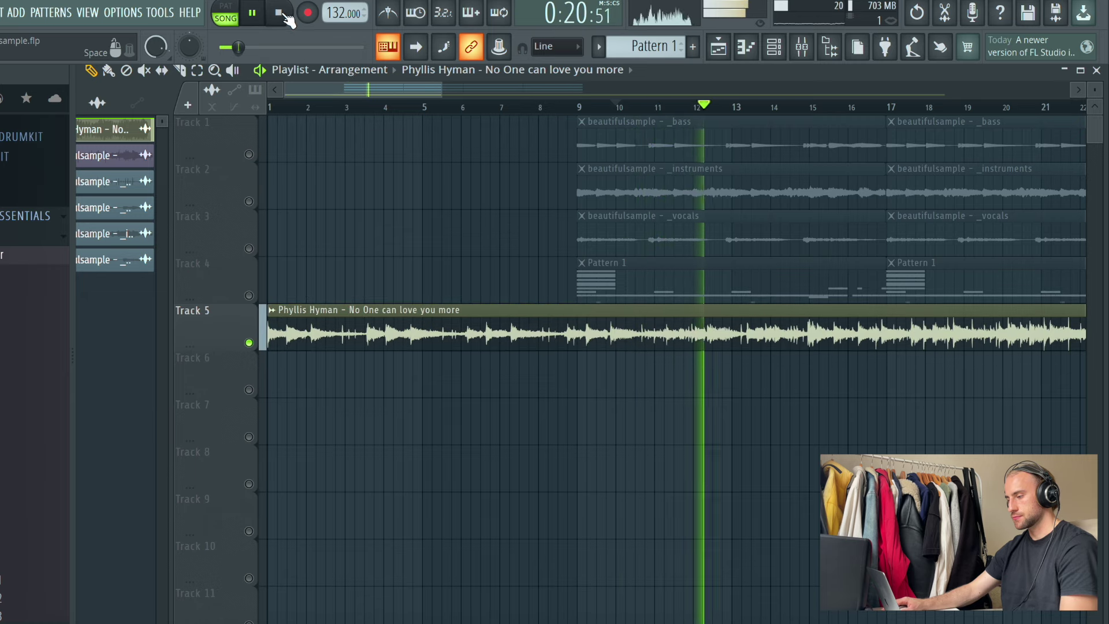
pyautogui.scroll(5, 347, 125)
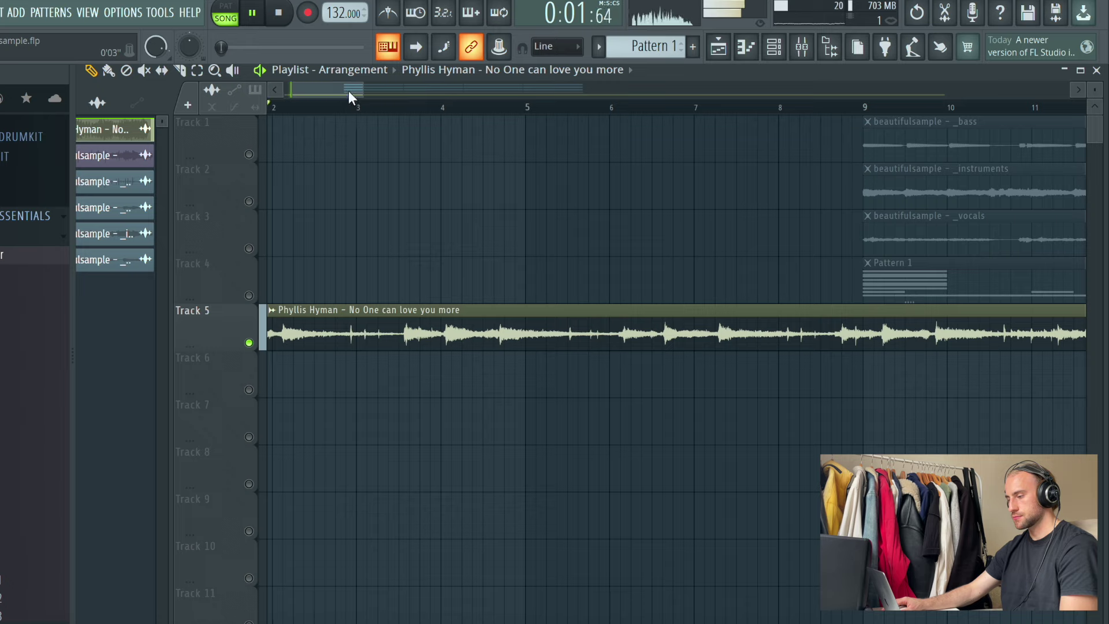
# Slice the Phyllis Hyman clip early in bar 11 and delete the part after the cut
pyautogui.click(181, 69)
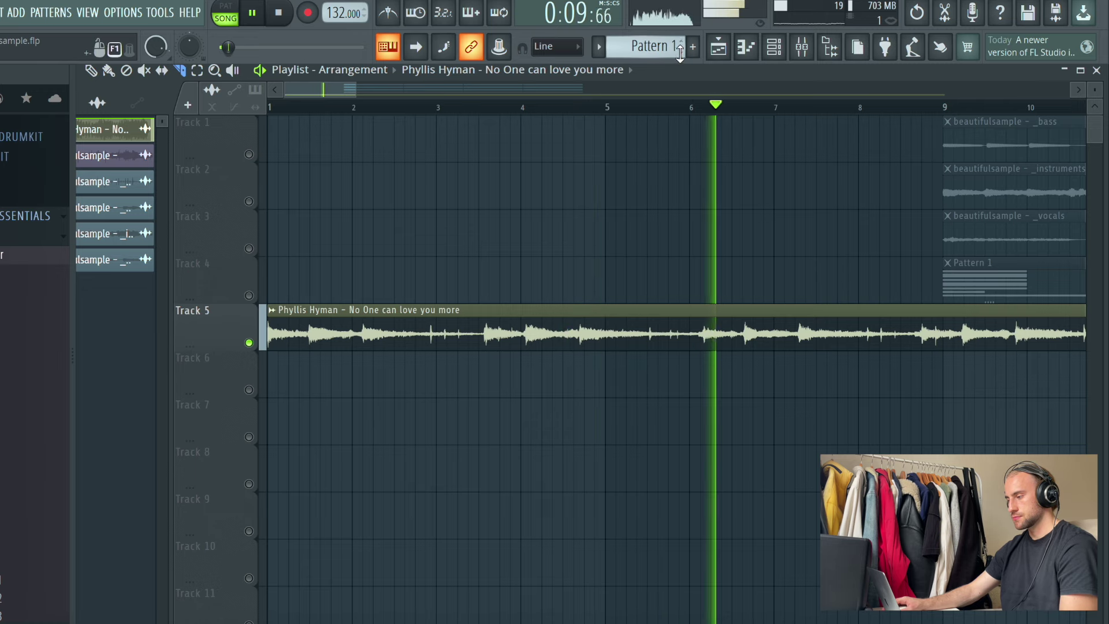
pyautogui.scroll(-1, 660, 110)
pyautogui.scroll(-4, 662, 114)
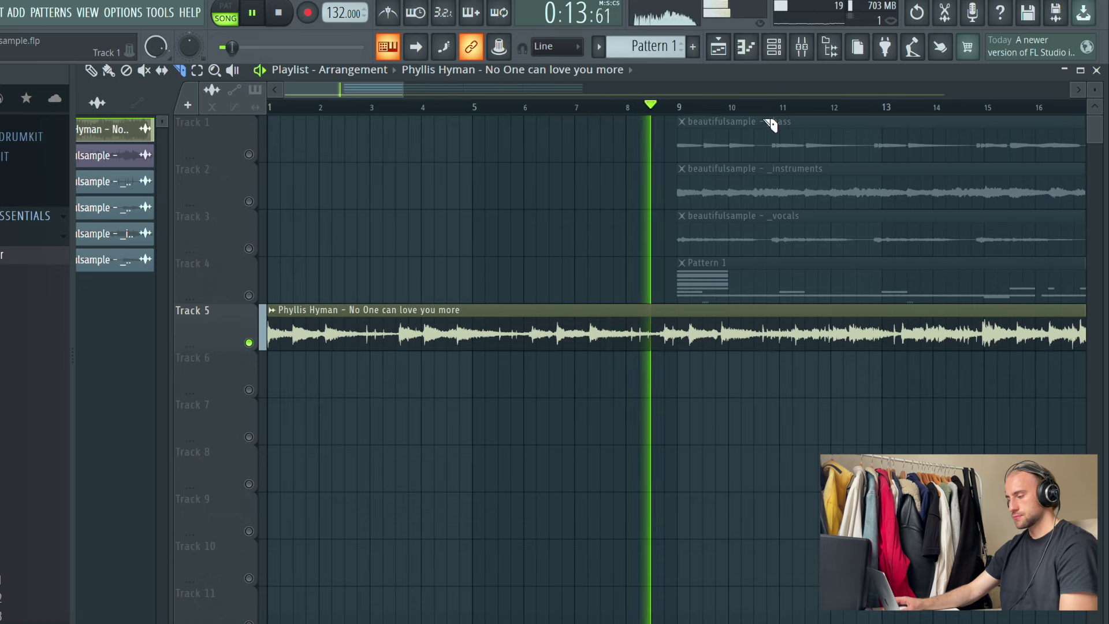
pyautogui.scroll(5, 786, 116)
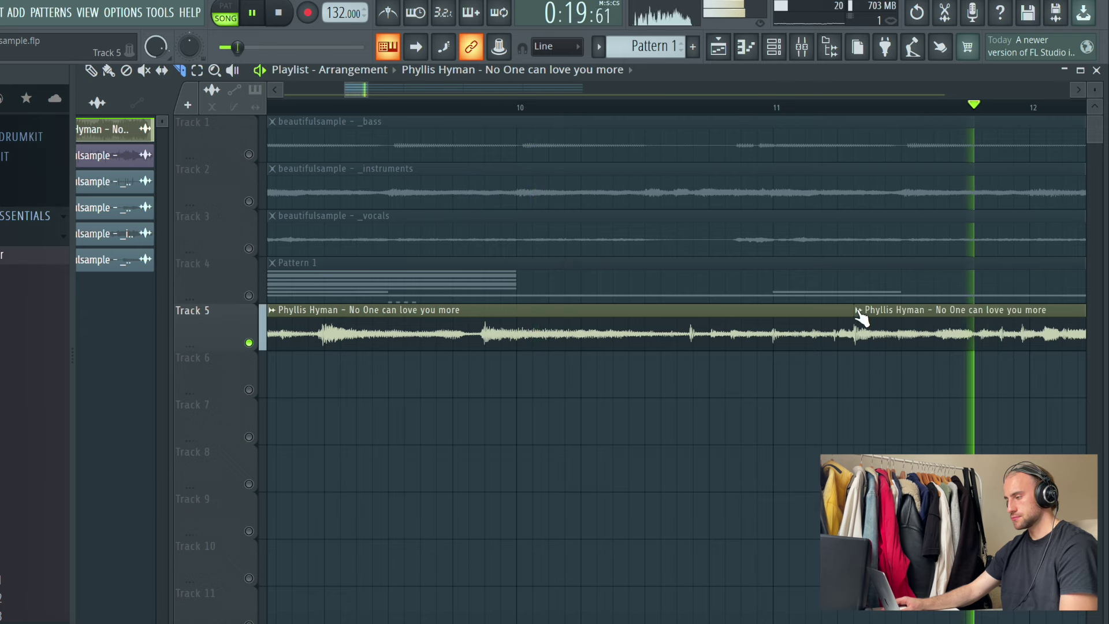
pyautogui.scroll(-5, 859, 109)
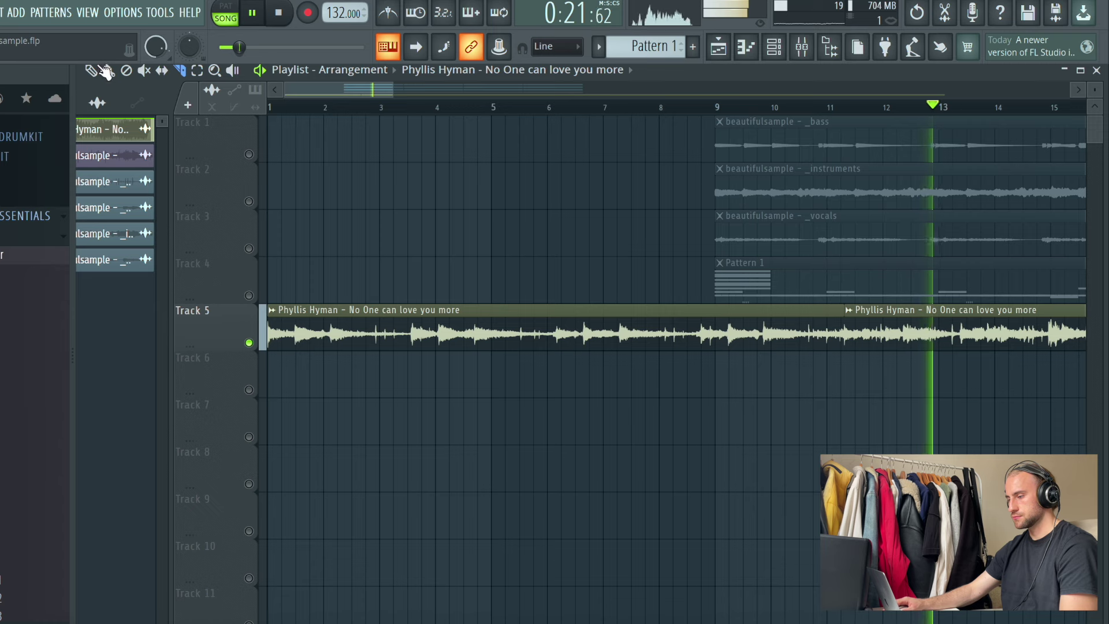
pyautogui.rightClick(978, 334)
# Trim and shift the Phyllis Hyman clip on Track 5 so it spans from bar 1 up to bar 9
pyautogui.moveTo(270, 341); pyautogui.dragTo(410, 340)
pyautogui.moveTo(519, 348); pyautogui.dragTo(397, 359)
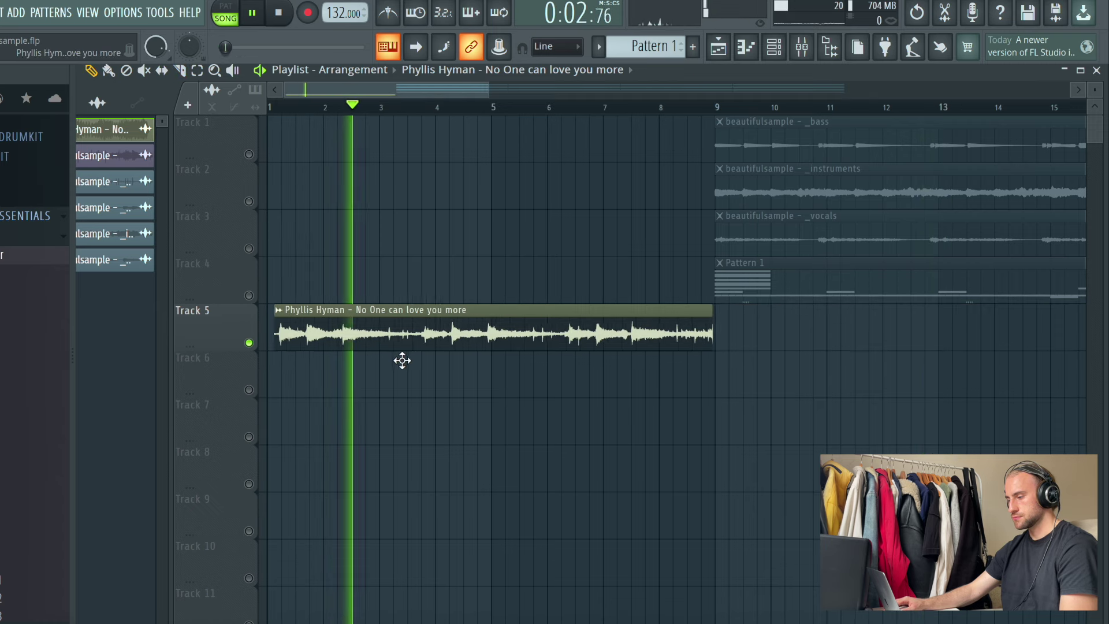
pyautogui.moveTo(281, 345); pyautogui.dragTo(216, 342)
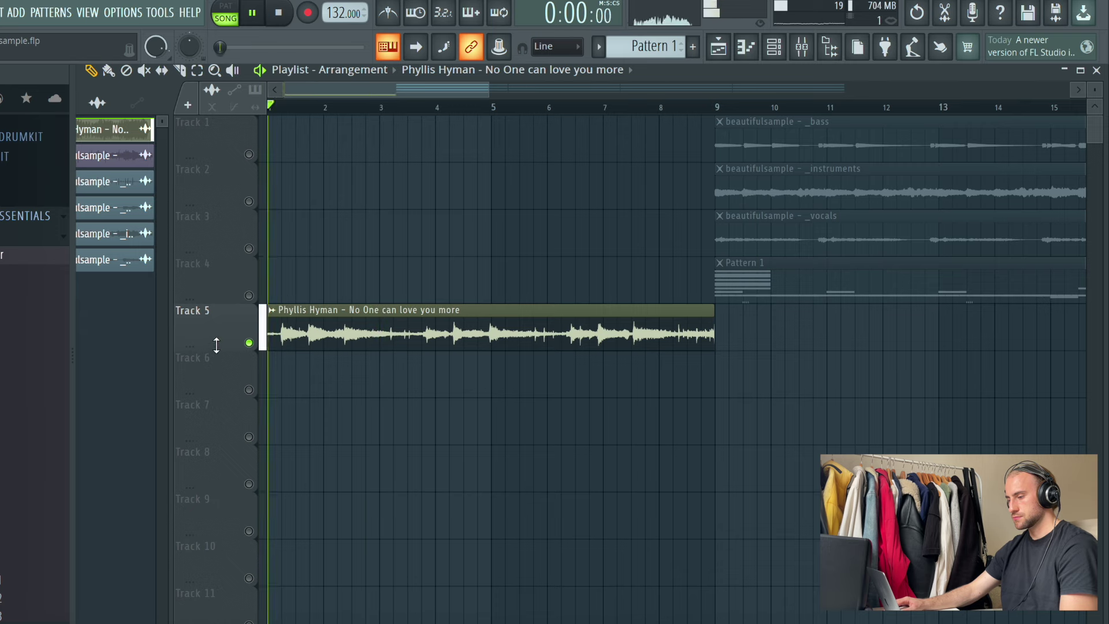
# Unsolo Track 5 and move the Phyllis Hyman intro clip up to Track 1 at bar 1
pyautogui.rightClick(249, 342)
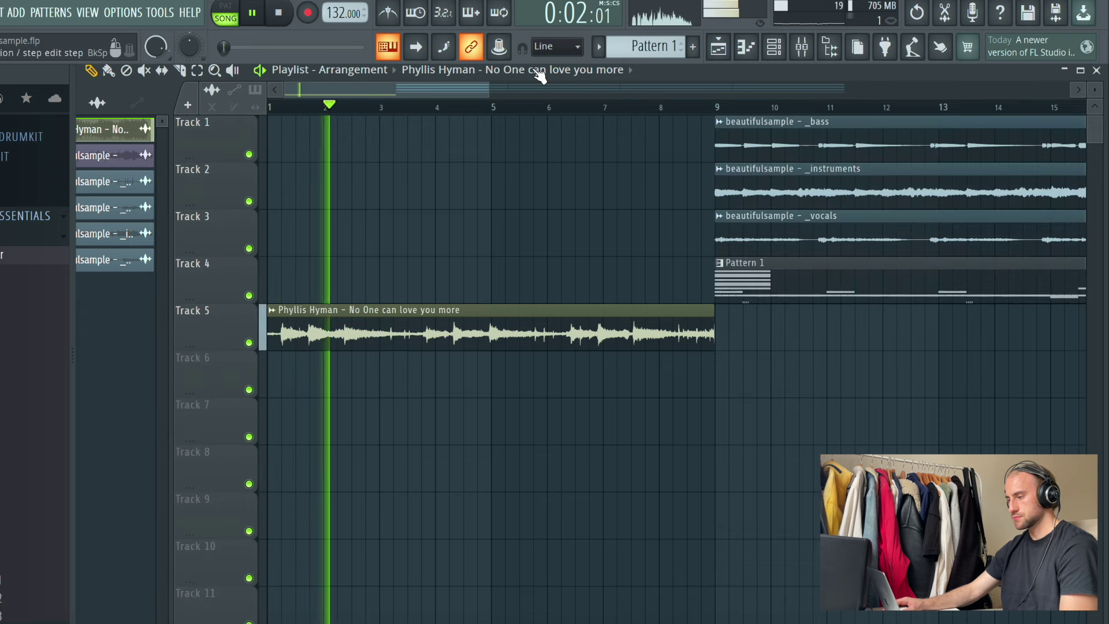
pyautogui.moveTo(433, 343); pyautogui.dragTo(404, 113)
pyautogui.scroll(-5, 454, 272)
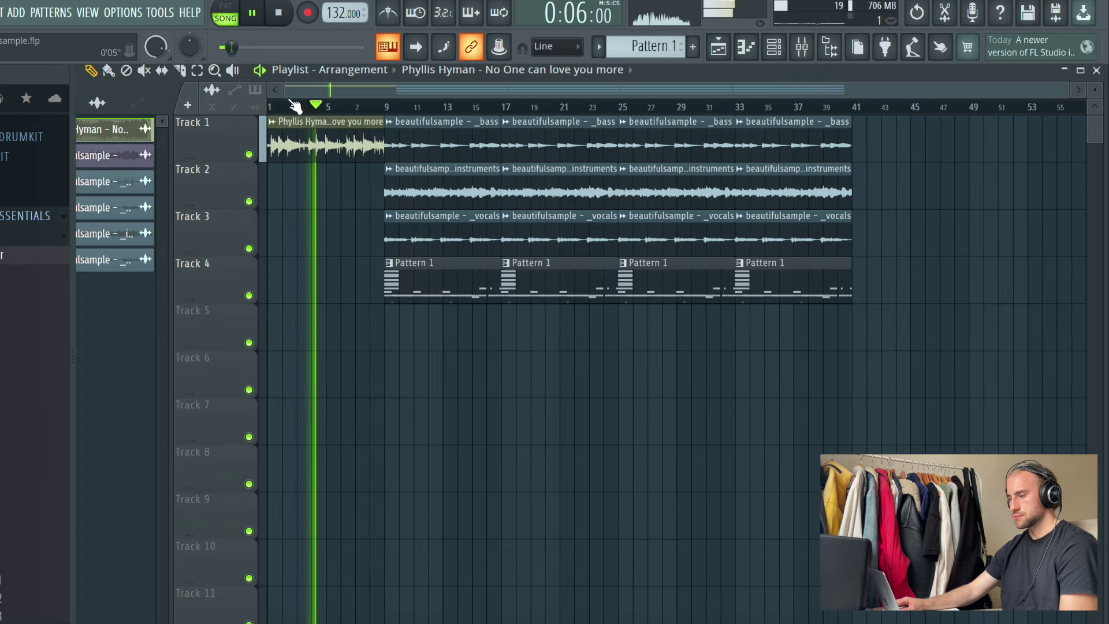
# Duplicate the clips from bars 25 to 41 to start at bar 41, leaving out the copied Pattern 1 clips
pyautogui.moveTo(931, 291); pyautogui.dragTo(672, 115)
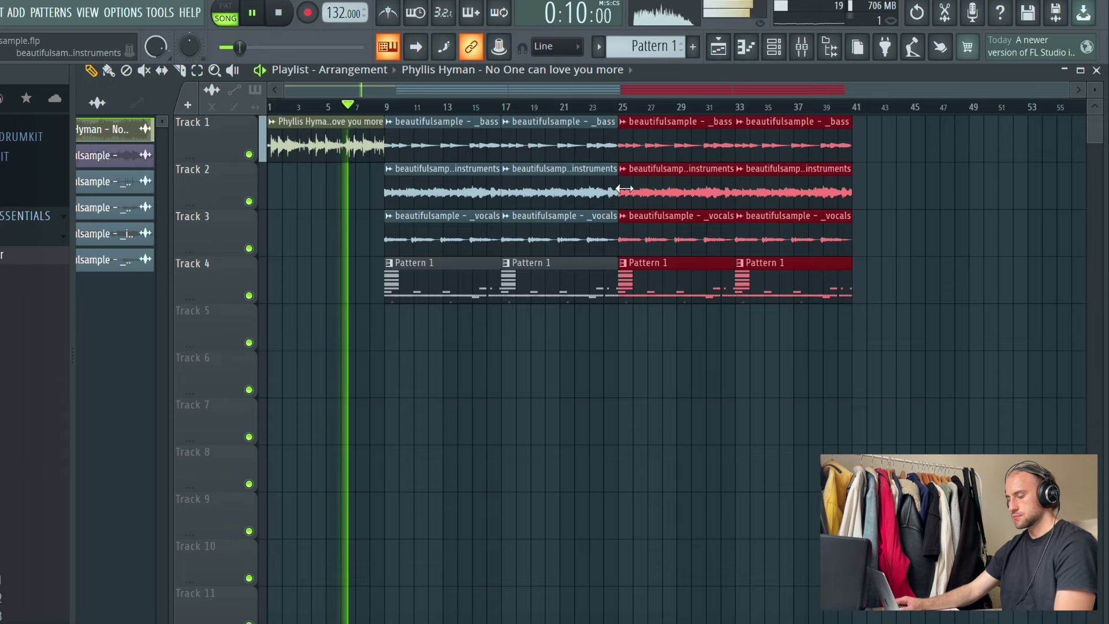
pyautogui.hotkey('ctrl', 'b')
pyautogui.scroll(3, 855, 110)
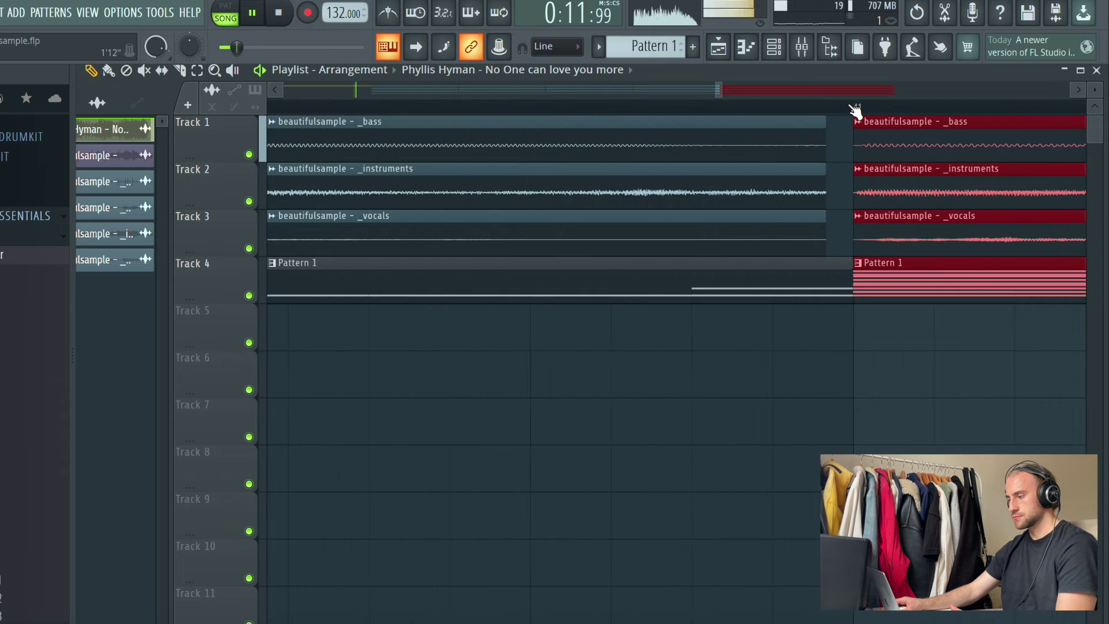
pyautogui.scroll(-3, 853, 112)
pyautogui.rightClick(797, 289)
pyautogui.rightClick(899, 292)
pyautogui.hotkey('ctrl', 'd')
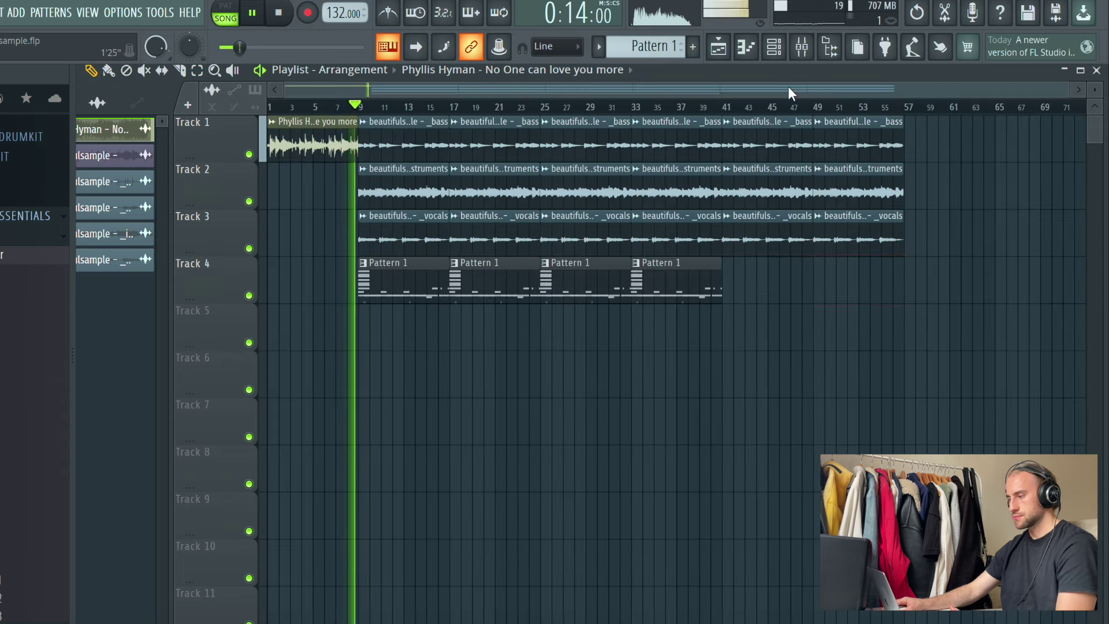
pyautogui.click(777, 49)
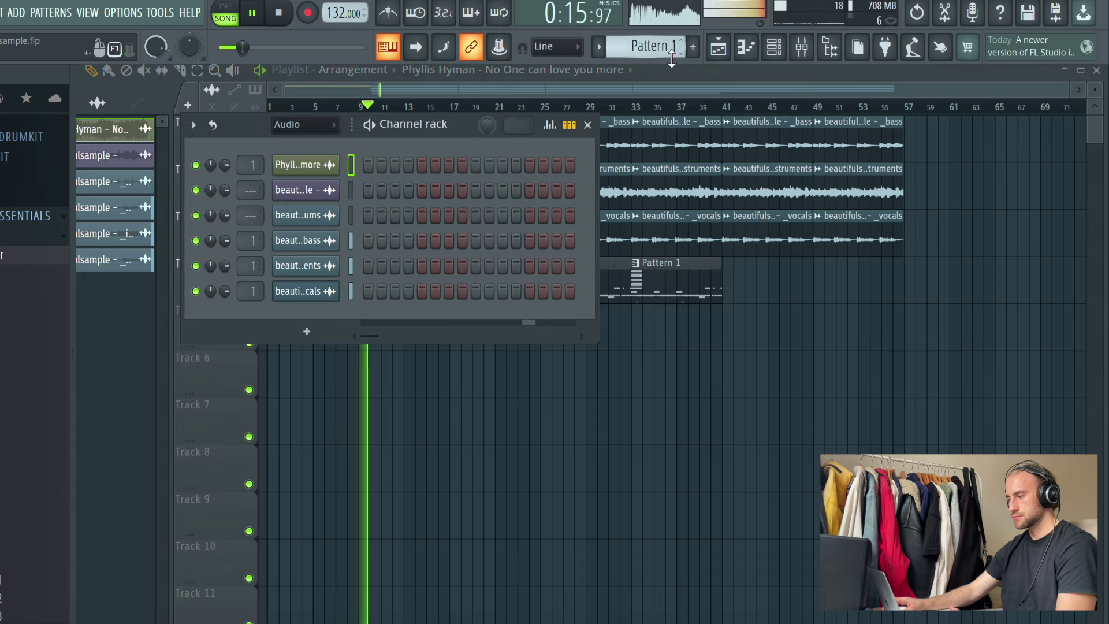
pyautogui.click(645, 46)
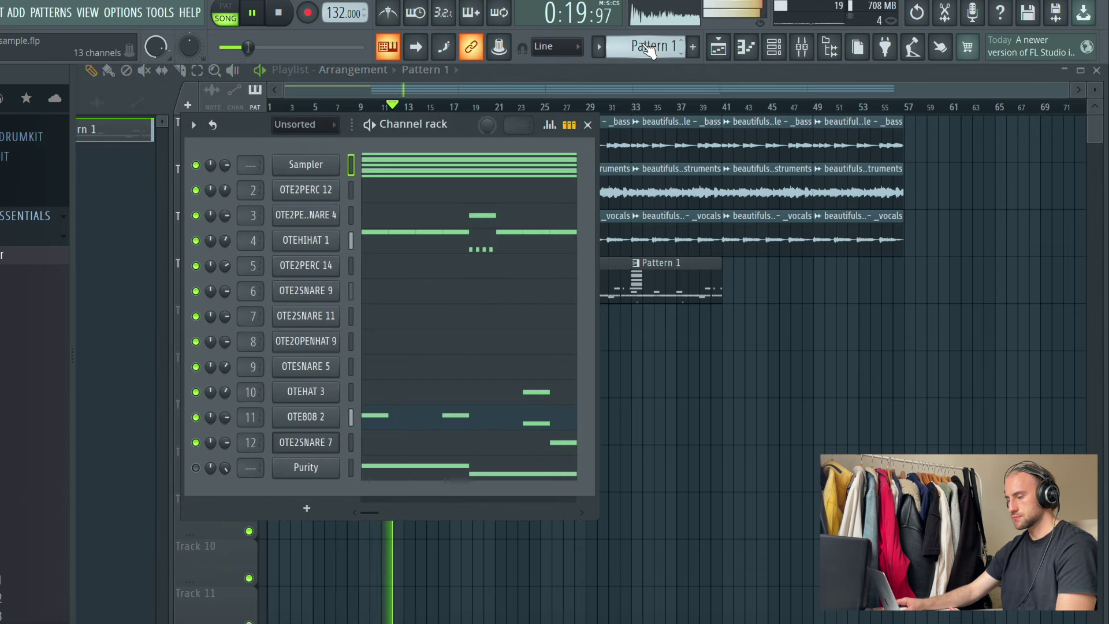
pyautogui.press('F6')
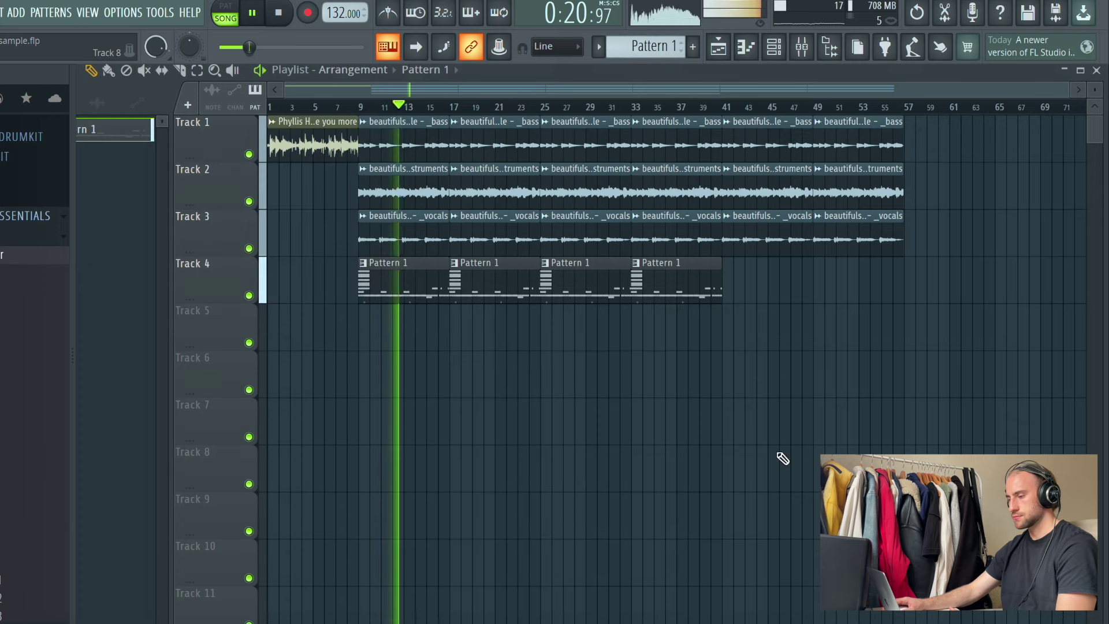
# Replace the Phyllis Hyman intro clip on Track 1 with a copy of the bass clip at bar 1
pyautogui.click(279, 12)
pyautogui.press('space')
pyautogui.rightClick(339, 127)
pyautogui.keyDown('shift'); pyautogui.moveTo(394, 131); pyautogui.dragTo(259, 138); pyautogui.keyUp('shift')
pyautogui.press('space')
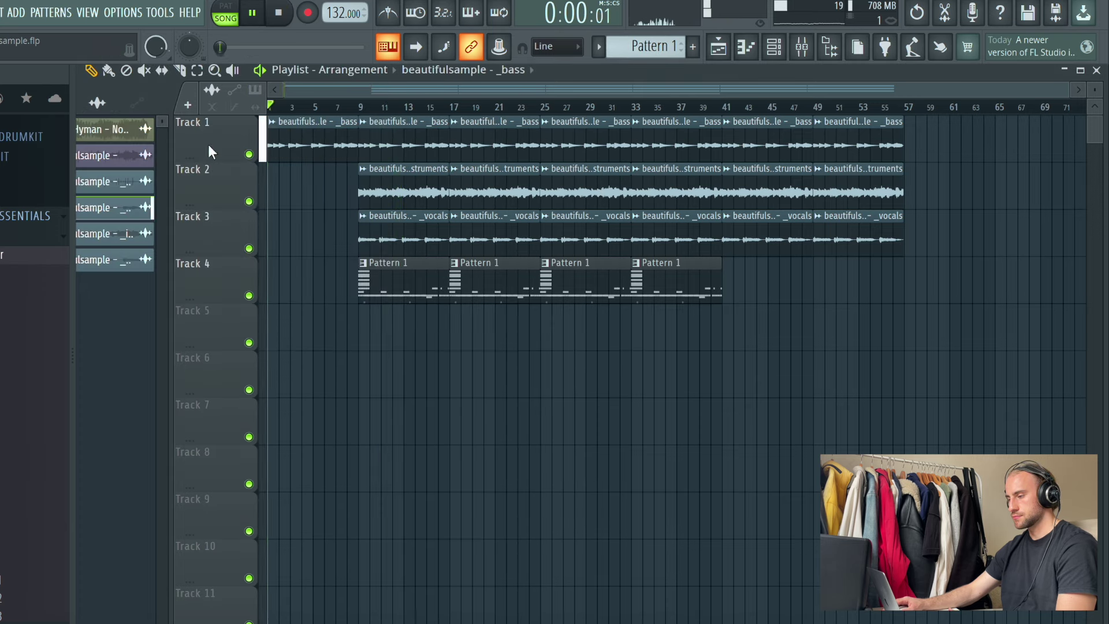
# Copy the instruments clip on Track 2 and the vocals clip on Track 3 to bar 1
pyautogui.press('space')
pyautogui.keyDown('shift'); pyautogui.moveTo(369, 199); pyautogui.dragTo(254, 192); pyautogui.keyUp('shift')
pyautogui.press('space')
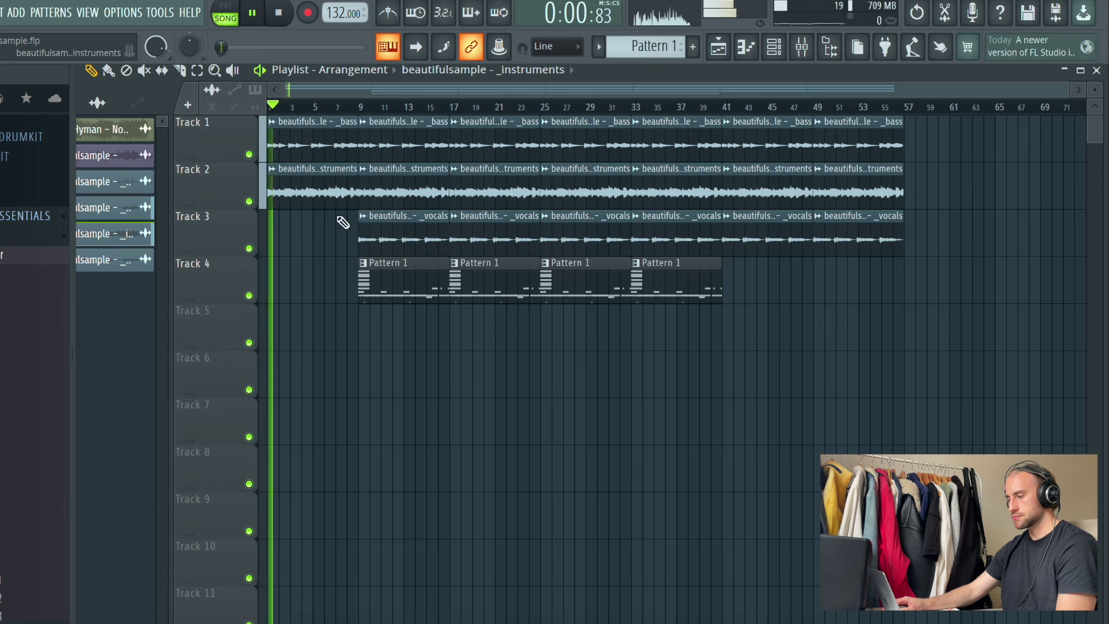
pyautogui.keyDown('shift'); pyautogui.moveTo(403, 238); pyautogui.dragTo(312, 240); pyautogui.keyUp('shift')
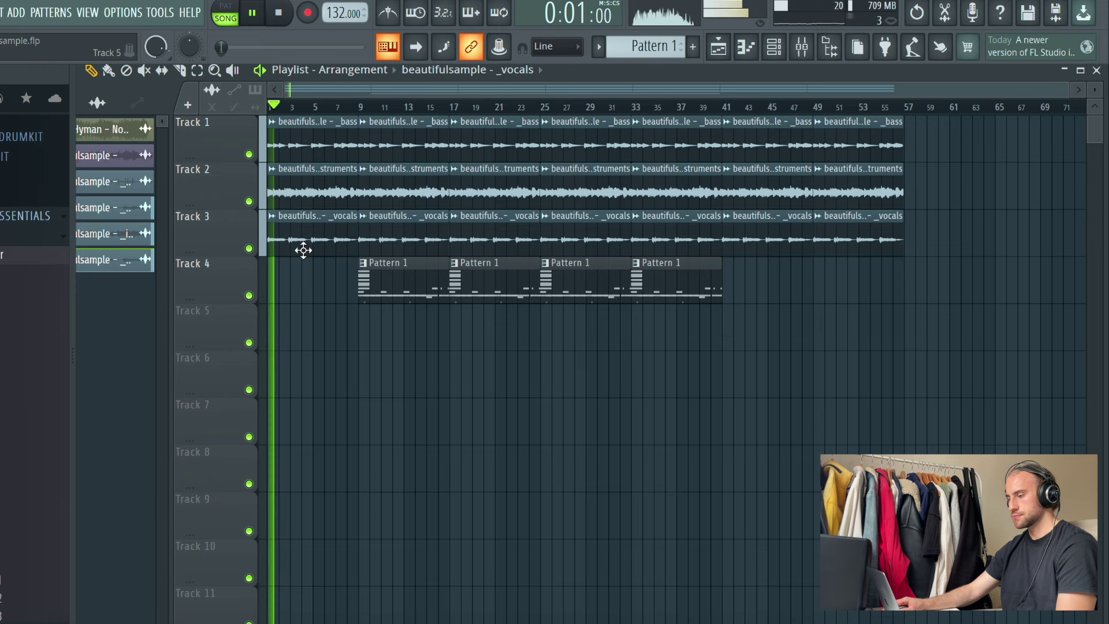
# Duplicate all clips between bars 9 and 57 on Tracks 1 to 4 so the copies start at bar 57
pyautogui.moveTo(945, 130); pyautogui.dragTo(397, 330)
pyautogui.hotkey('ctrl', 'b')
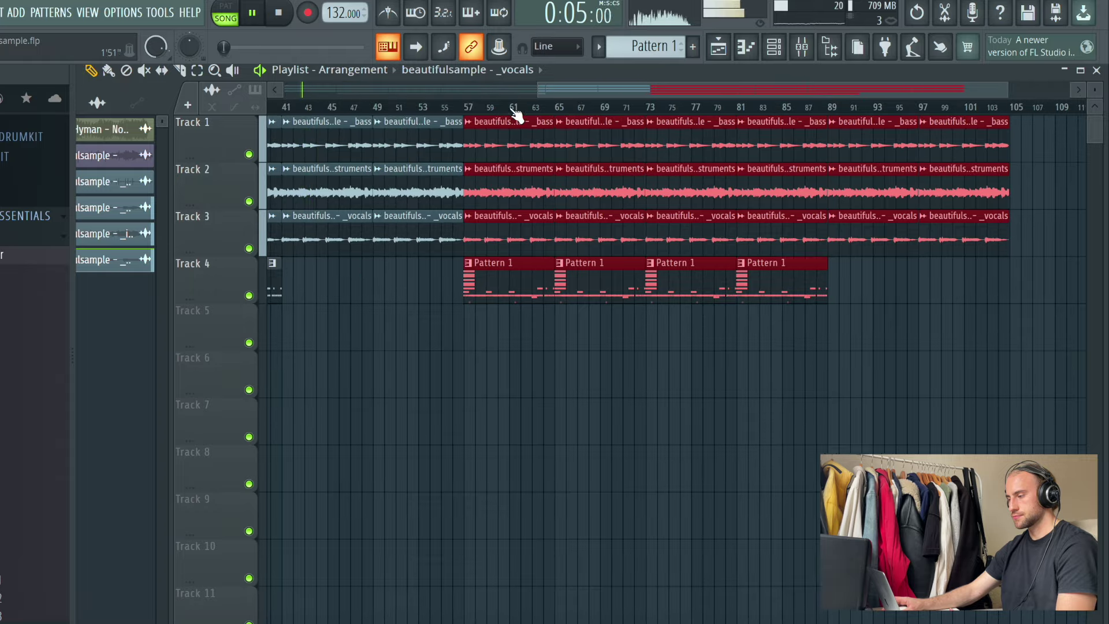
pyautogui.scroll(3, 476, 111)
pyautogui.scroll(-5, 477, 110)
pyautogui.click(810, 462)
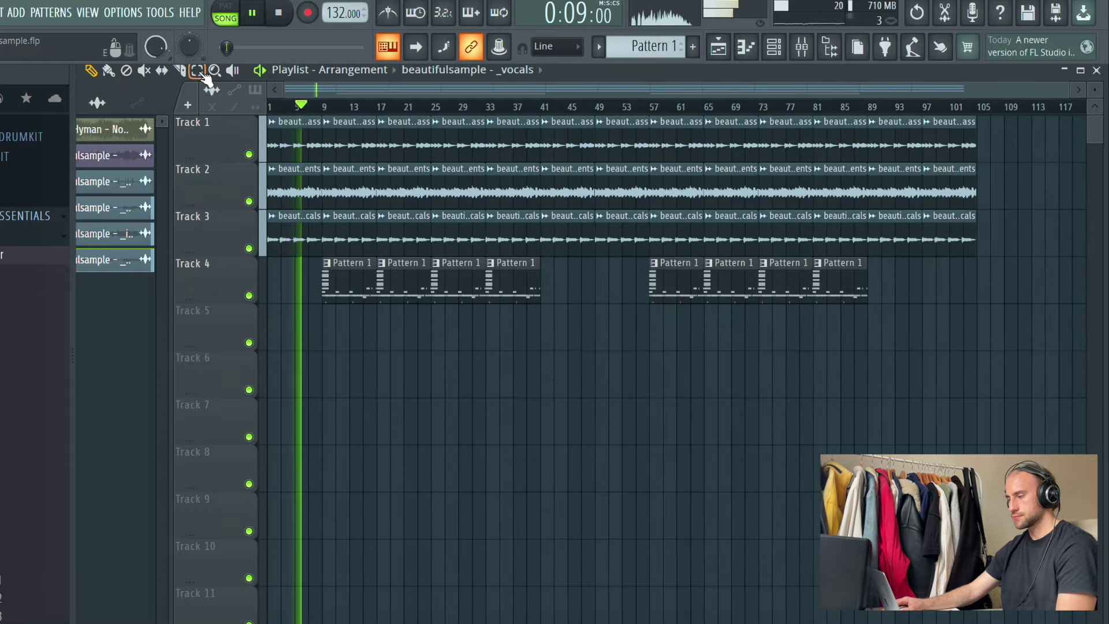
# Duplicate the last bass, instruments and vocals clips and align the copies to bar 105
pyautogui.moveTo(1010, 255); pyautogui.dragTo(952, 124)
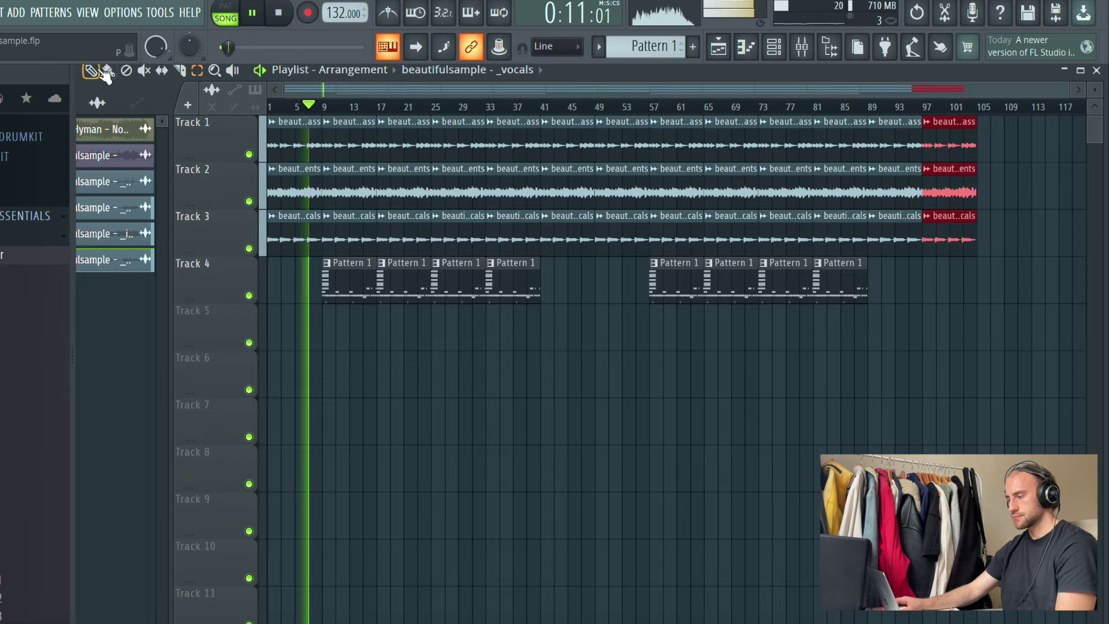
pyautogui.hotkey('ctrl', 'b')
pyautogui.scroll(10, 978, 109)
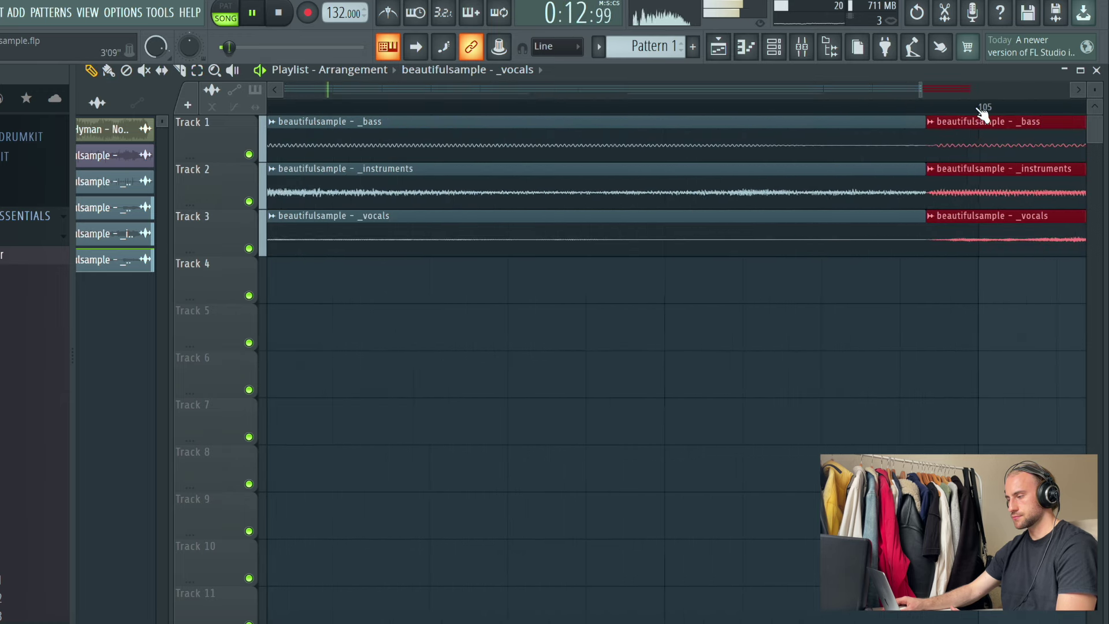
pyautogui.moveTo(971, 137); pyautogui.dragTo(1027, 133)
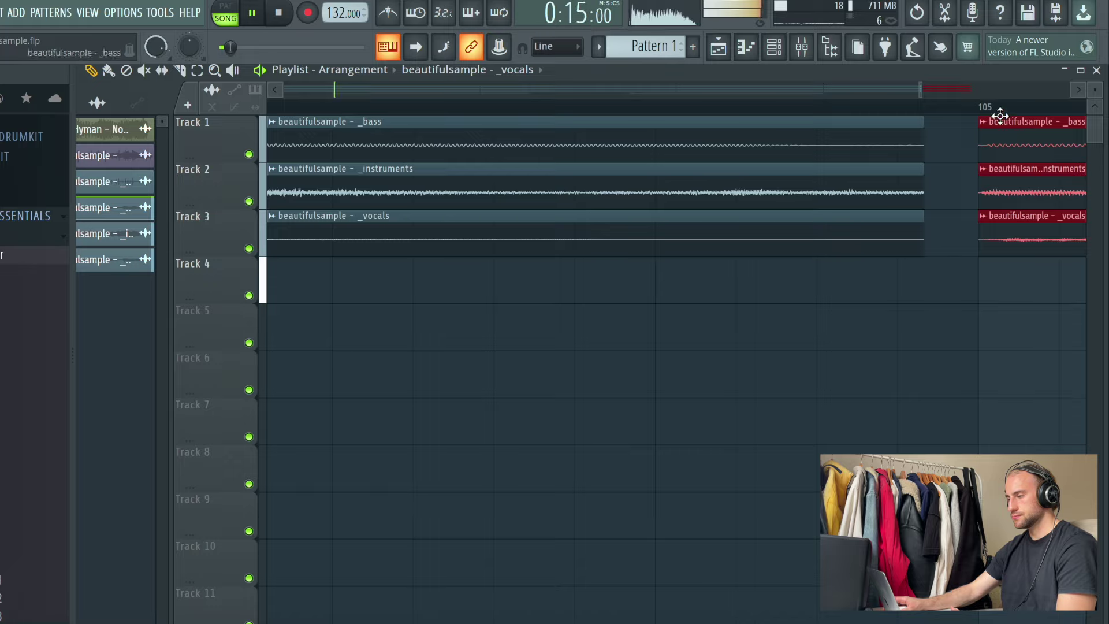
pyautogui.scroll(-10, 1001, 120)
# Load FF Pro-Q in Slot 2 of the Master, slightly lower the deepest lows and add a high shelf of about +0.9 dB near 11.8 kHz
pyautogui.click(802, 48)
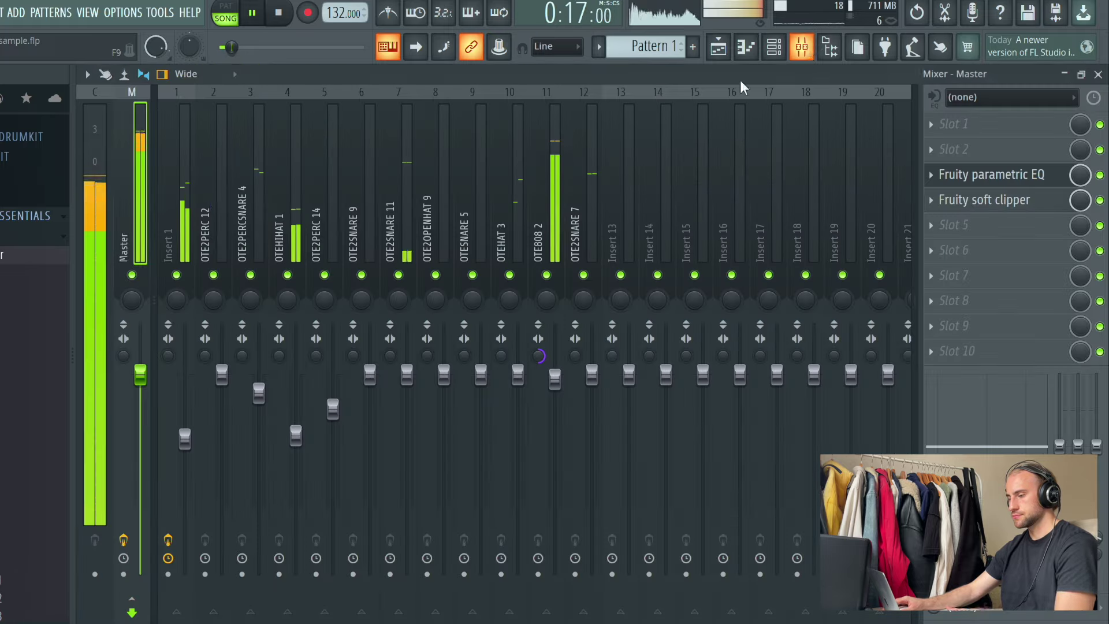
pyautogui.rightClick(1007, 171)
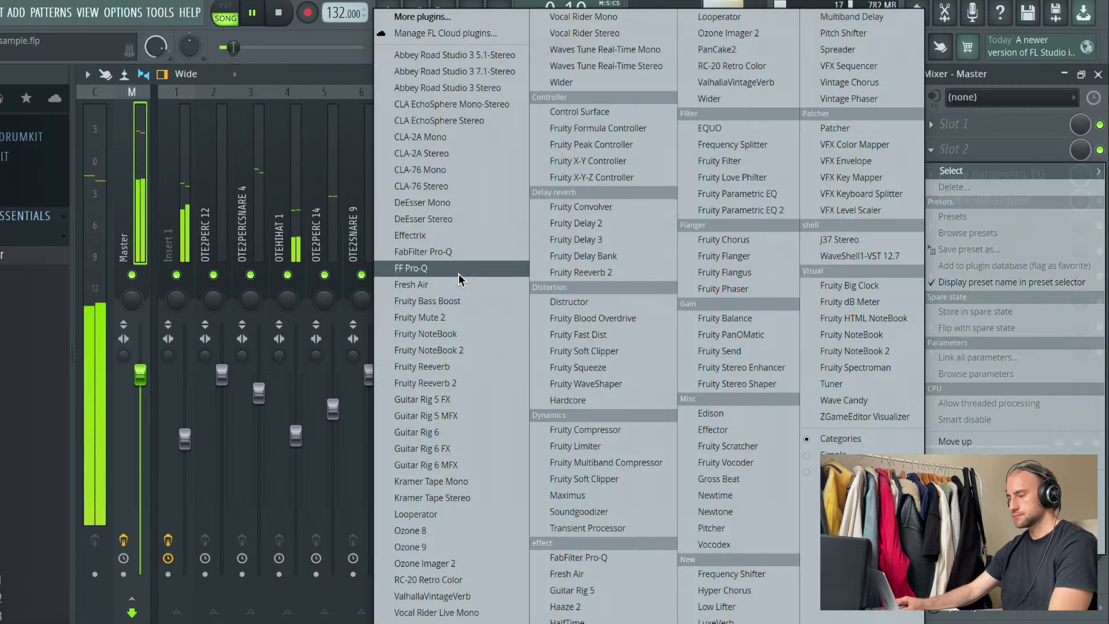
pyautogui.click(439, 268)
pyautogui.doubleClick(49, 263)
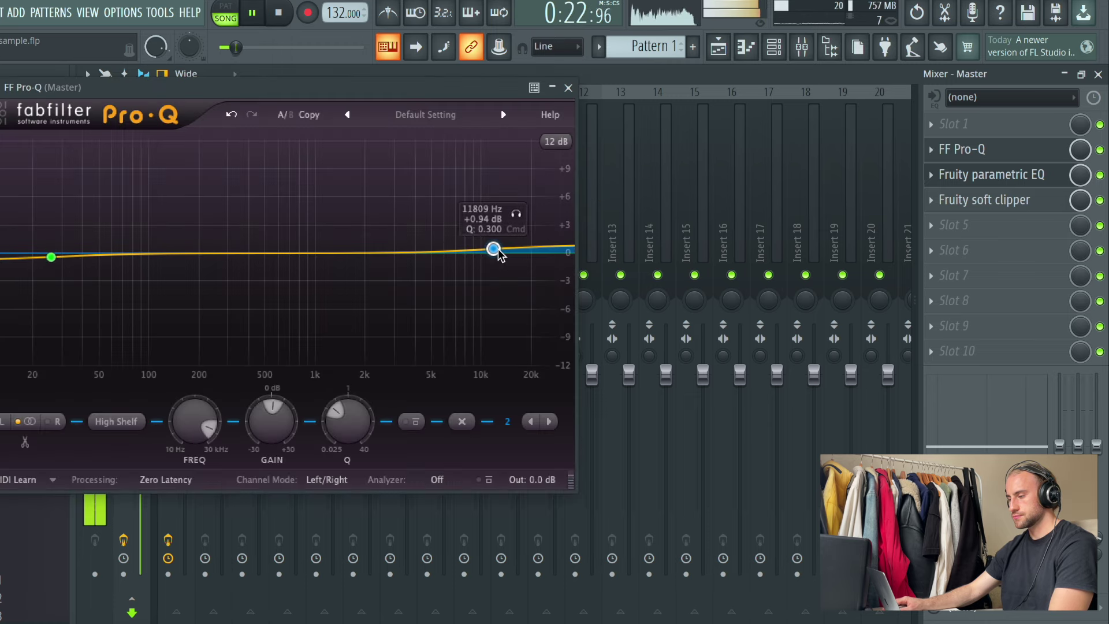
pyautogui.click(569, 88)
# Load Fruity Mute 2 in Slot 1 of the Master and create an automation clip for its mix level
pyautogui.click(961, 124)
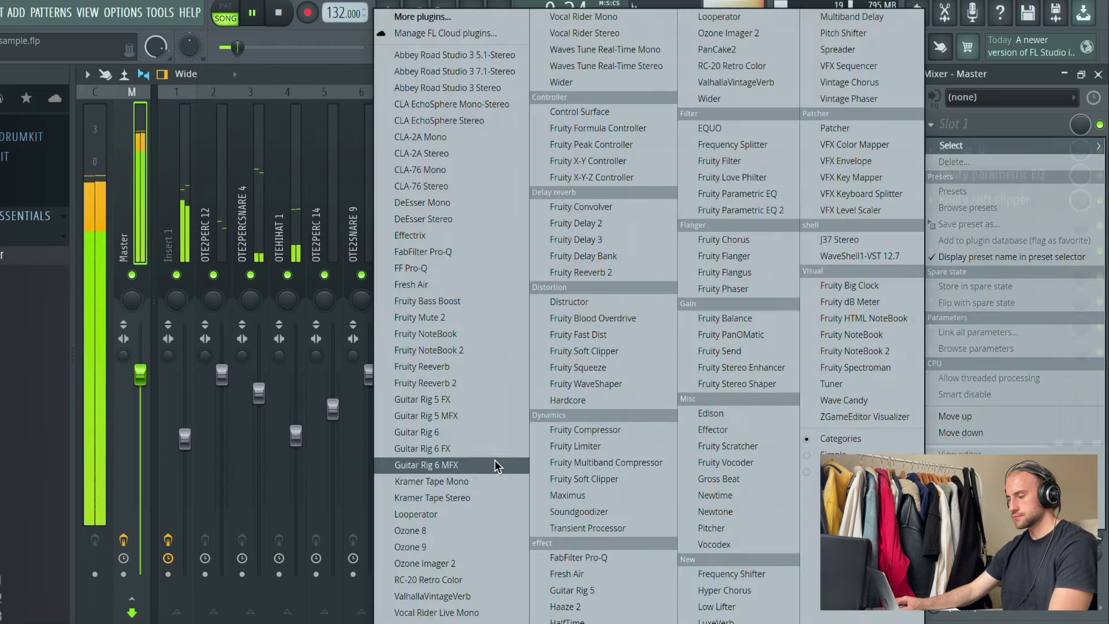
pyautogui.click(420, 317)
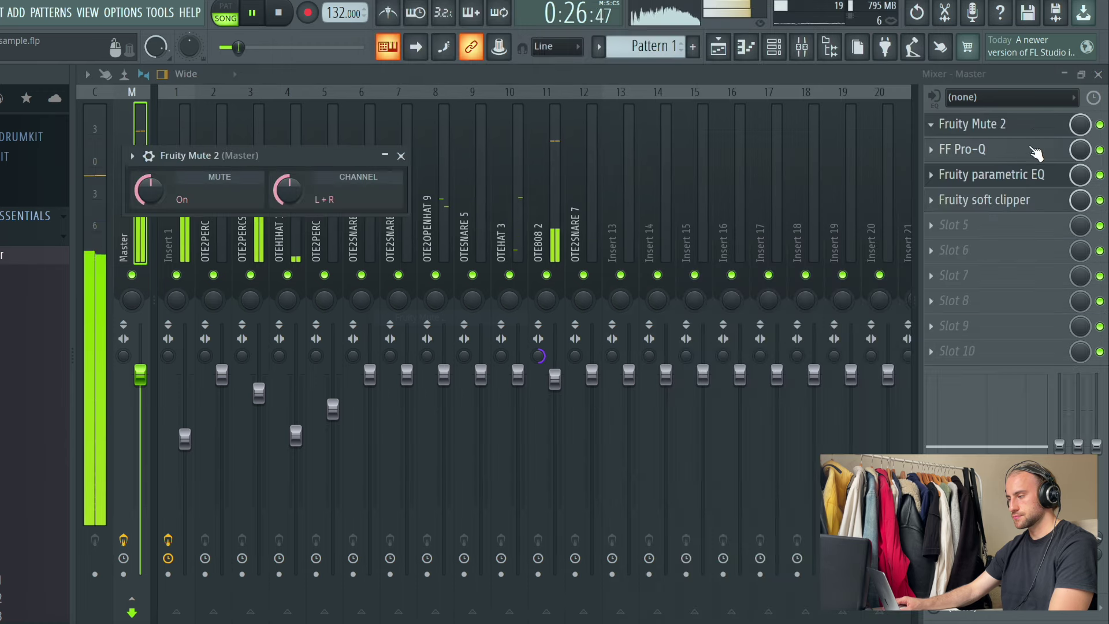
pyautogui.rightClick(1078, 124)
pyautogui.click(1048, 247)
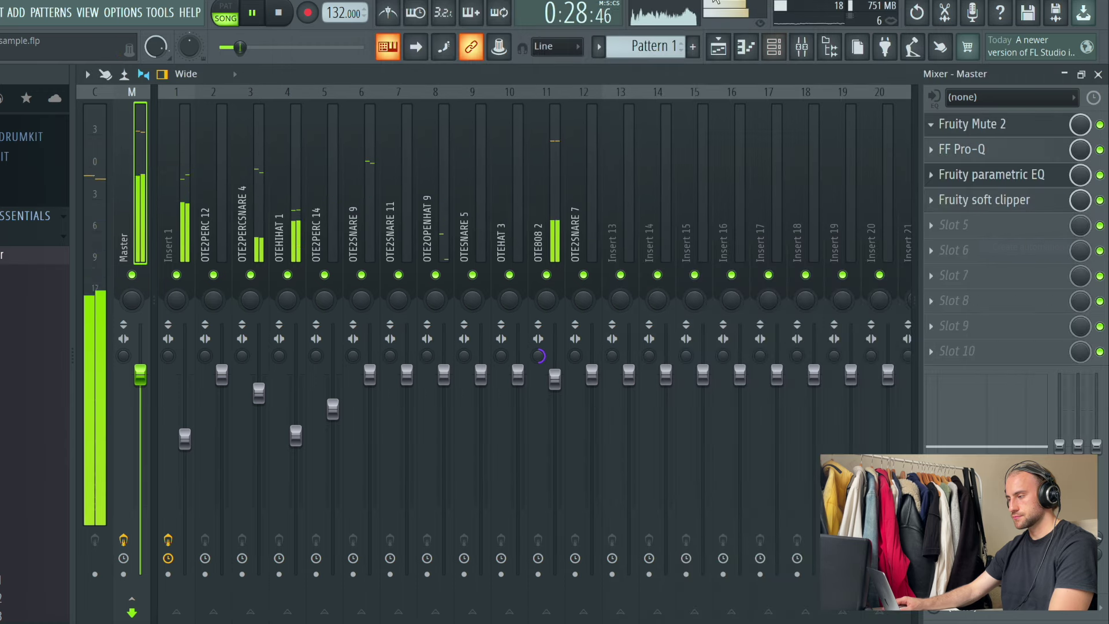
# Shape the Fruity Mute 2 mix level automation on Track 5 to curve down to zero after bar 1 and rise again just before bar 113
pyautogui.click(717, 45)
pyautogui.moveTo(408, 313); pyautogui.dragTo(350, 314)
pyautogui.press('space')
pyautogui.press('space')
pyautogui.rightClick(282, 347)
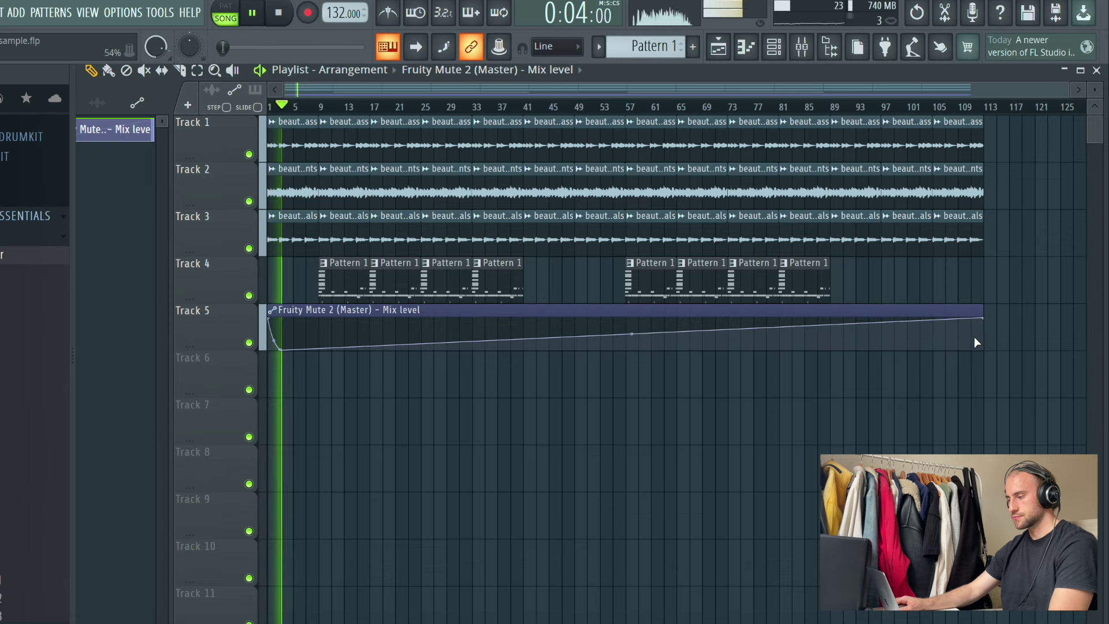
pyautogui.moveTo(973, 337); pyautogui.dragTo(974, 348)
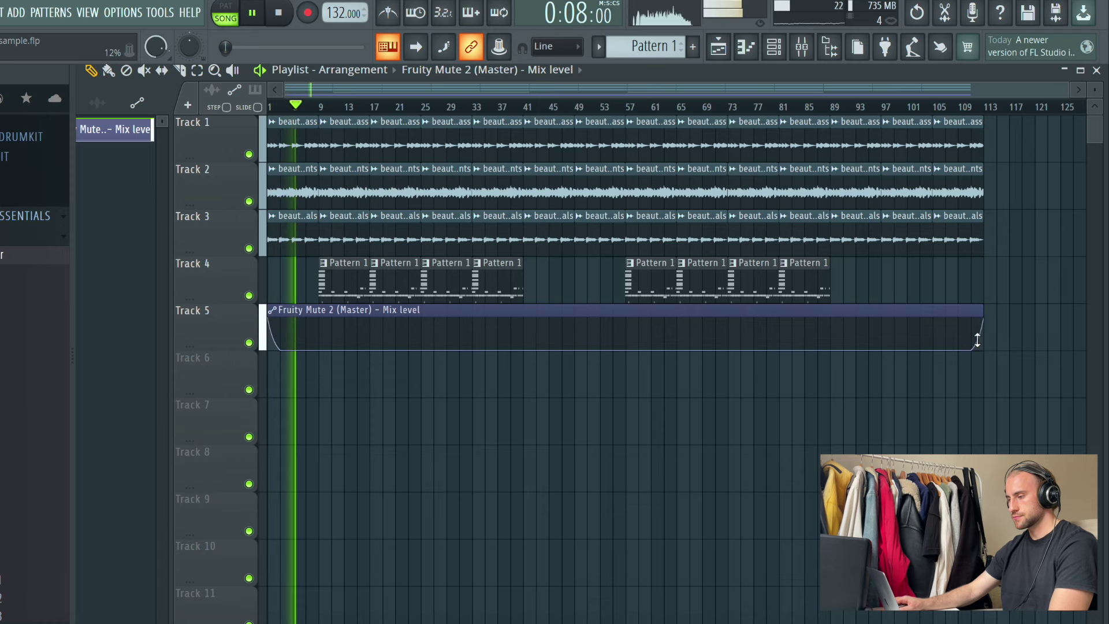
# Pan the OTEHIHAT 1 channel to the left and the OTE2PERCSNARE 4 channel to the right
pyautogui.click(321, 106)
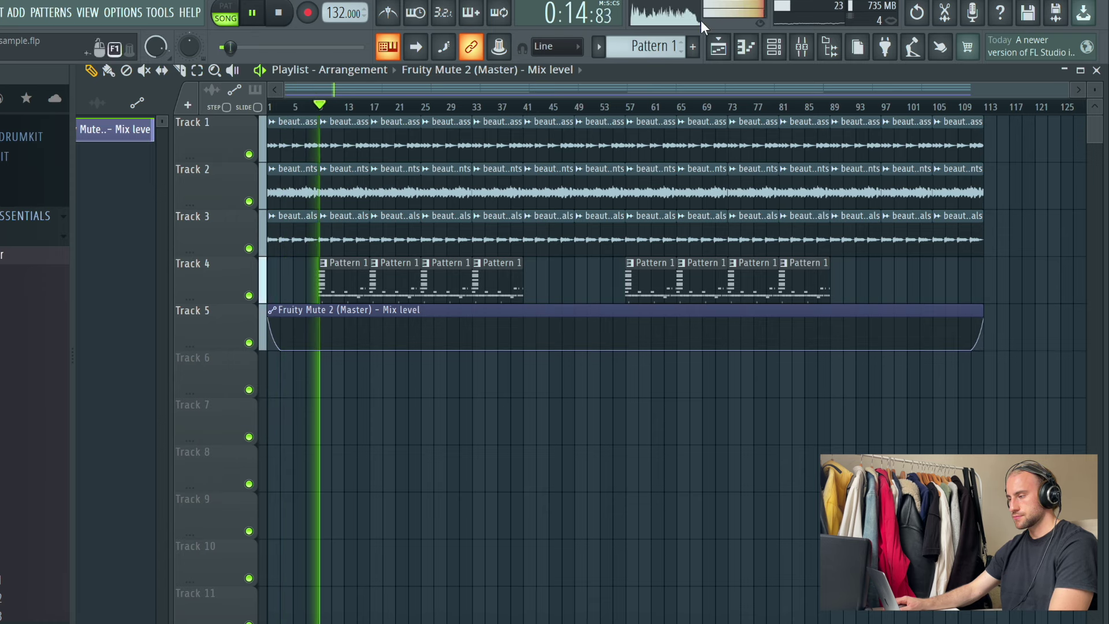
pyautogui.click(783, 52)
pyautogui.scroll(-1, 630, 48)
pyautogui.scroll(1, 638, 52)
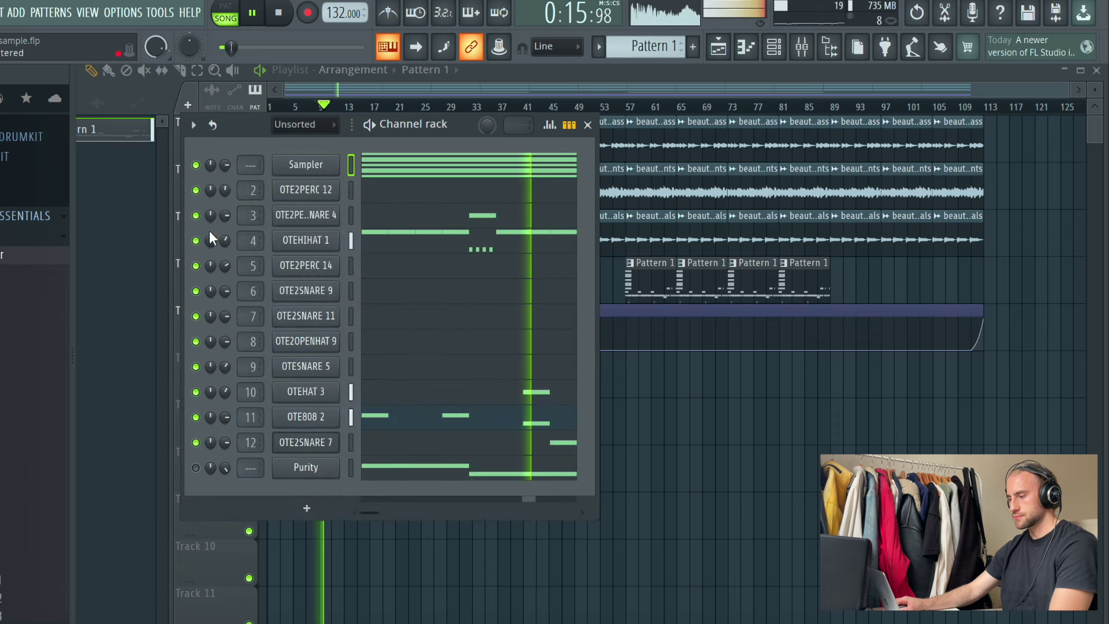
pyautogui.moveTo(212, 239); pyautogui.dragTo(212, 257)
pyautogui.moveTo(212, 214); pyautogui.dragTo(212, 198)
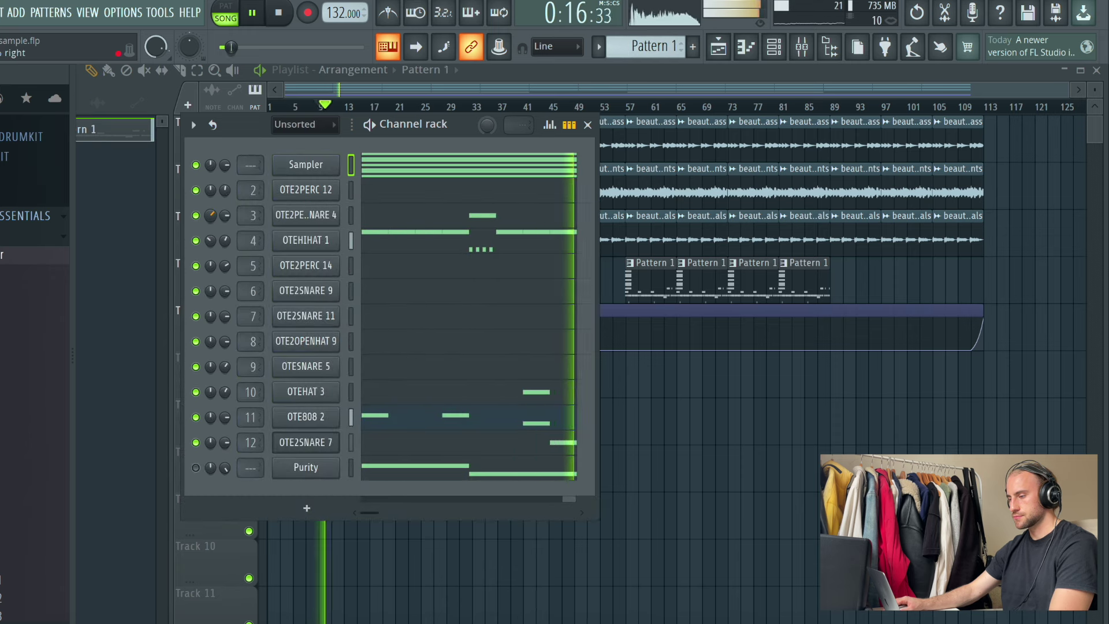
pyautogui.rightClick(211, 218)
pyautogui.click(213, 216)
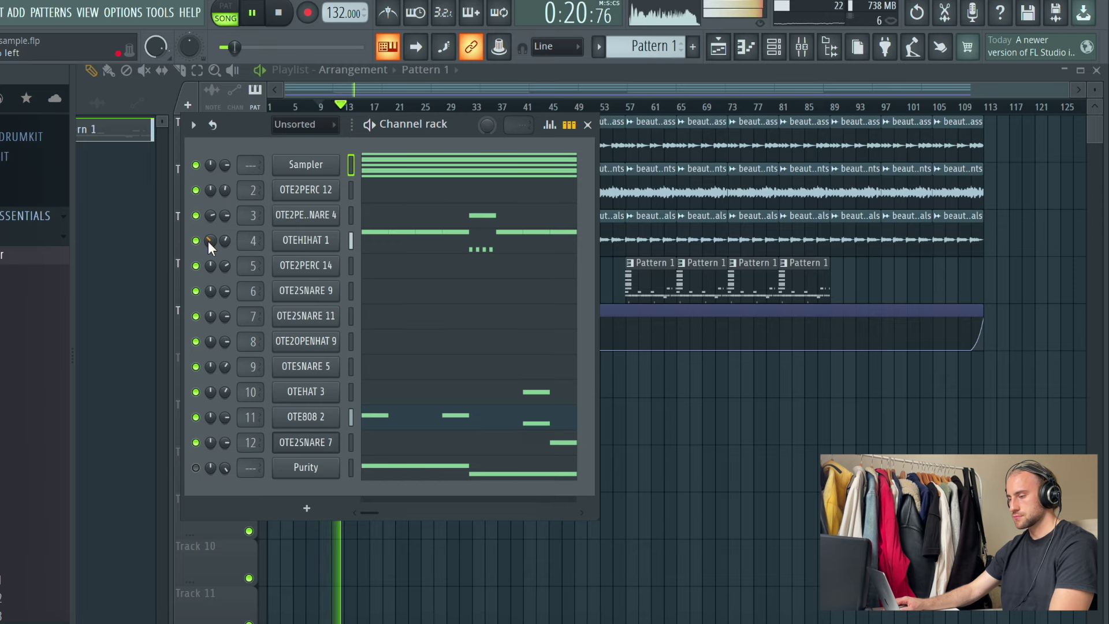
# Pan the three OTE2PERC 12 notes just before bar 5 to 50% left using note panning
pyautogui.click(420, 182)
pyautogui.click(121, 416)
pyautogui.click(152, 449)
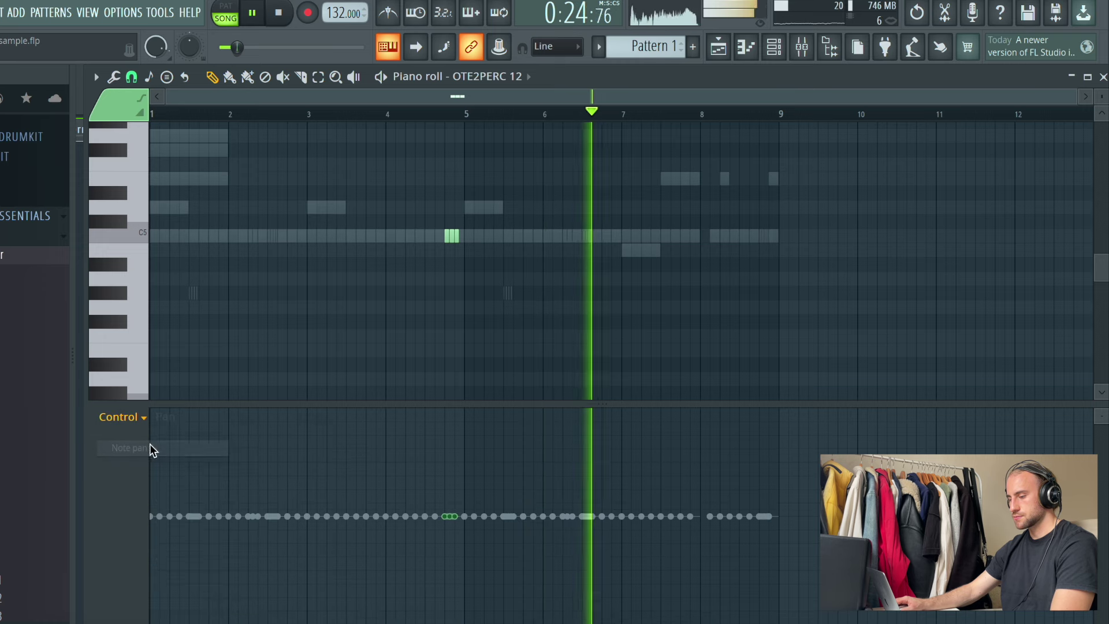
pyautogui.click(445, 572)
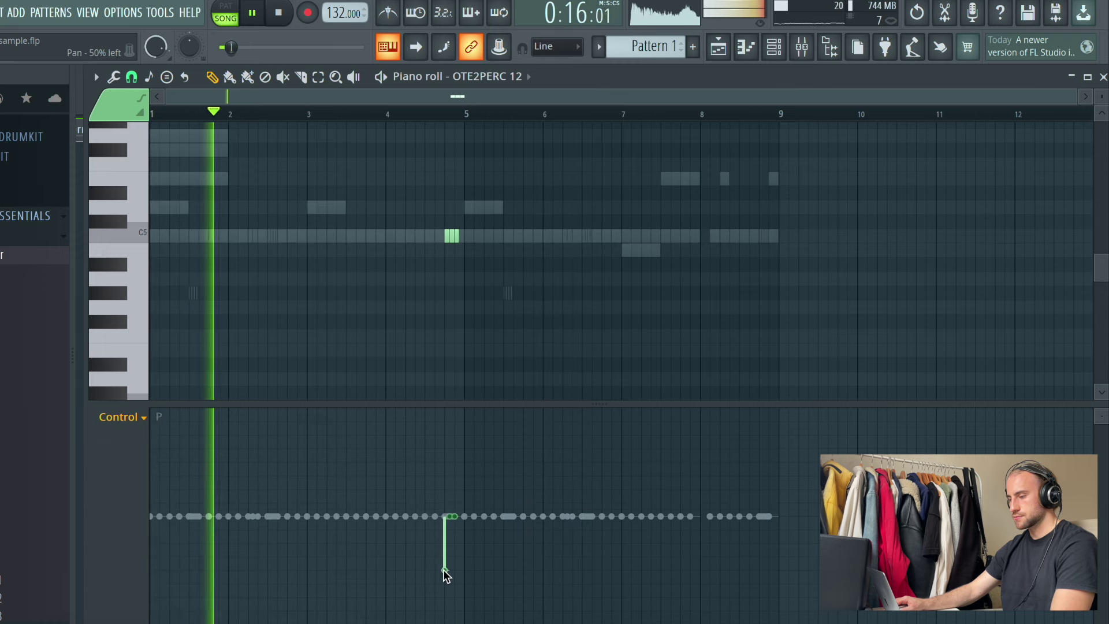
# Pan the single OTE2PERC 14 note in bar 2 to 50% right
pyautogui.click(514, 76)
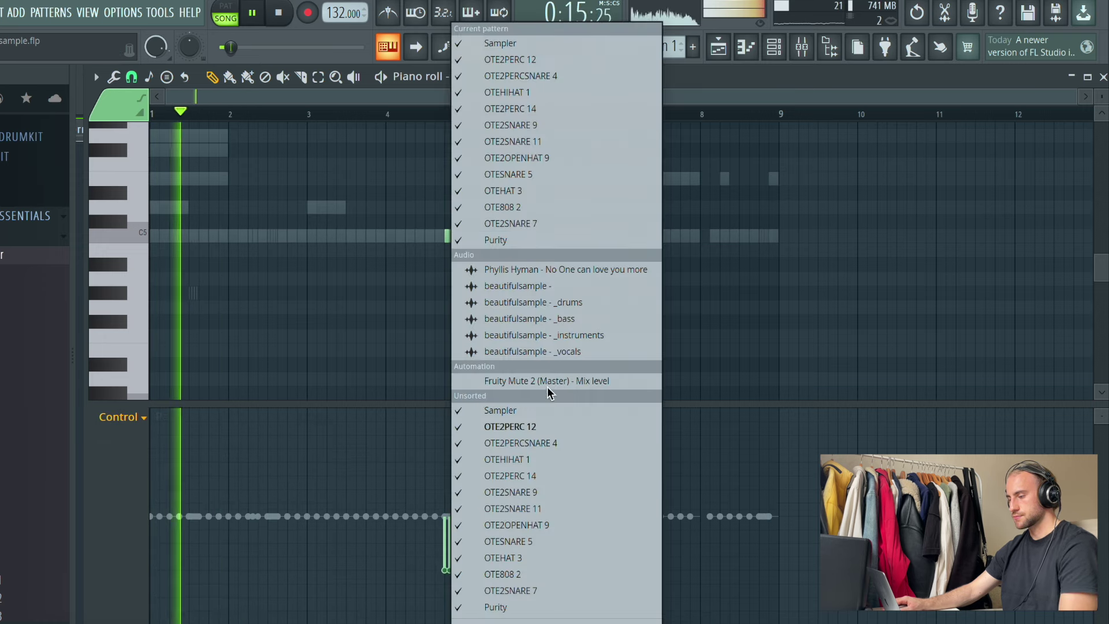
pyautogui.click(572, 476)
pyautogui.click(289, 462)
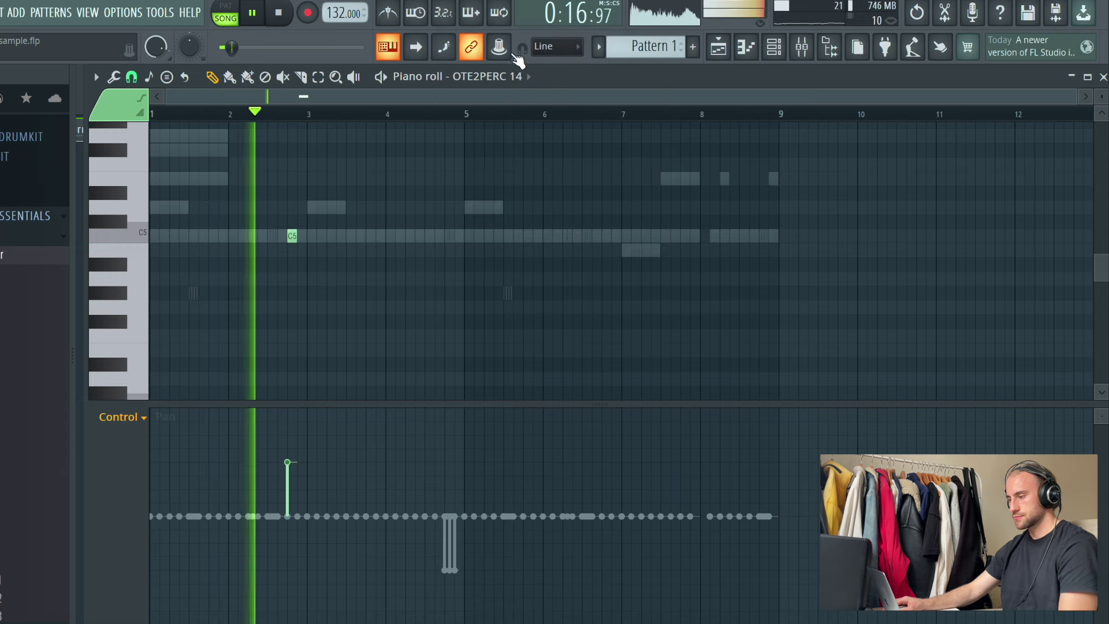
# Pan the first OTE2SNARE 9 note to 50% left and the second one to 50% right
pyautogui.click(515, 77)
pyautogui.click(527, 493)
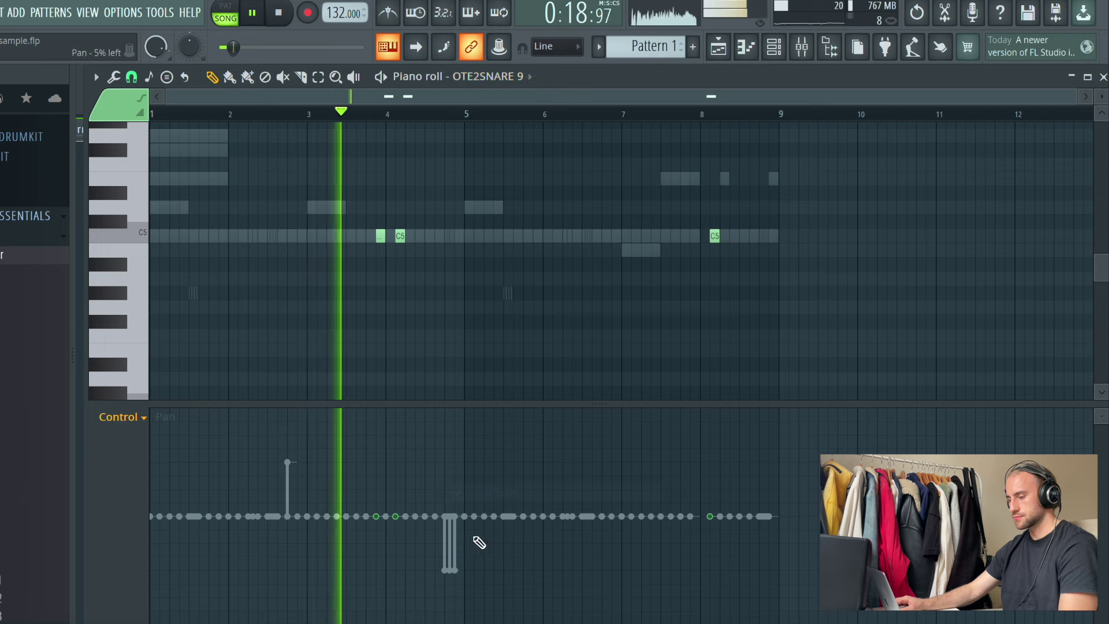
pyautogui.click(377, 570)
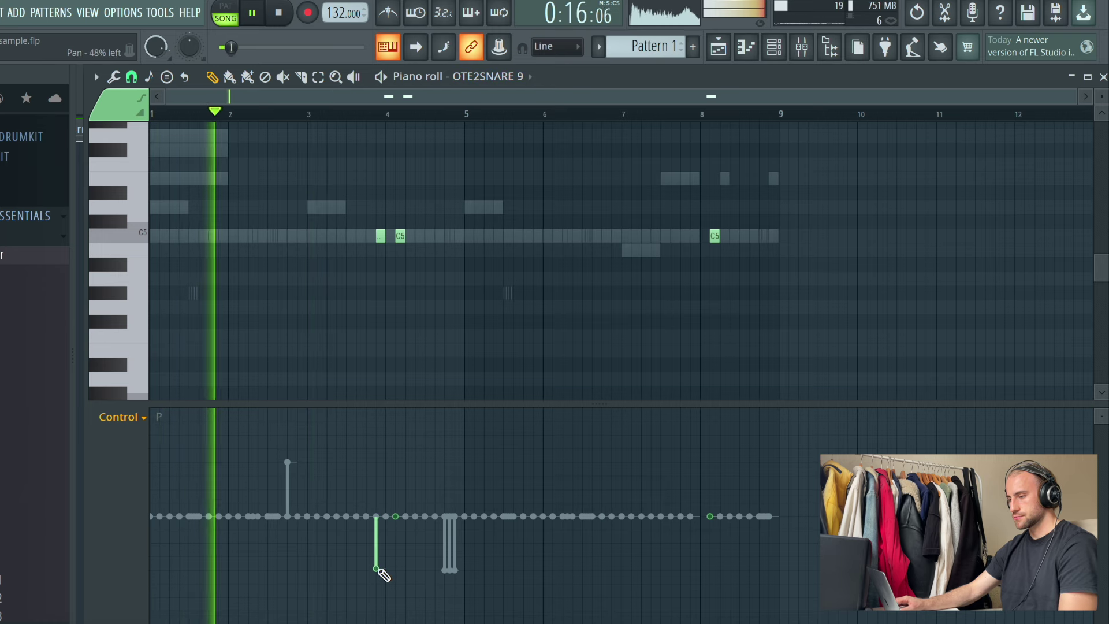
pyautogui.click(395, 462)
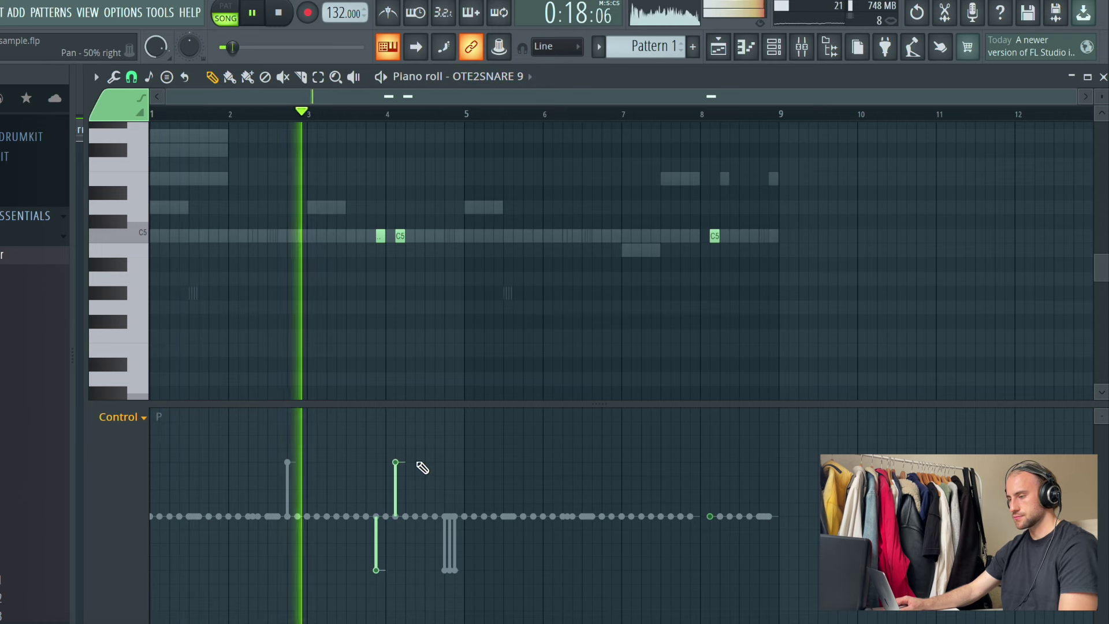
# Pan the bar 8 OTE2SNARE 9 note 50% right, and the OTE2SNARE 11 notes about 50% left in bar 2 and right in bar 6
pyautogui.click(710, 462)
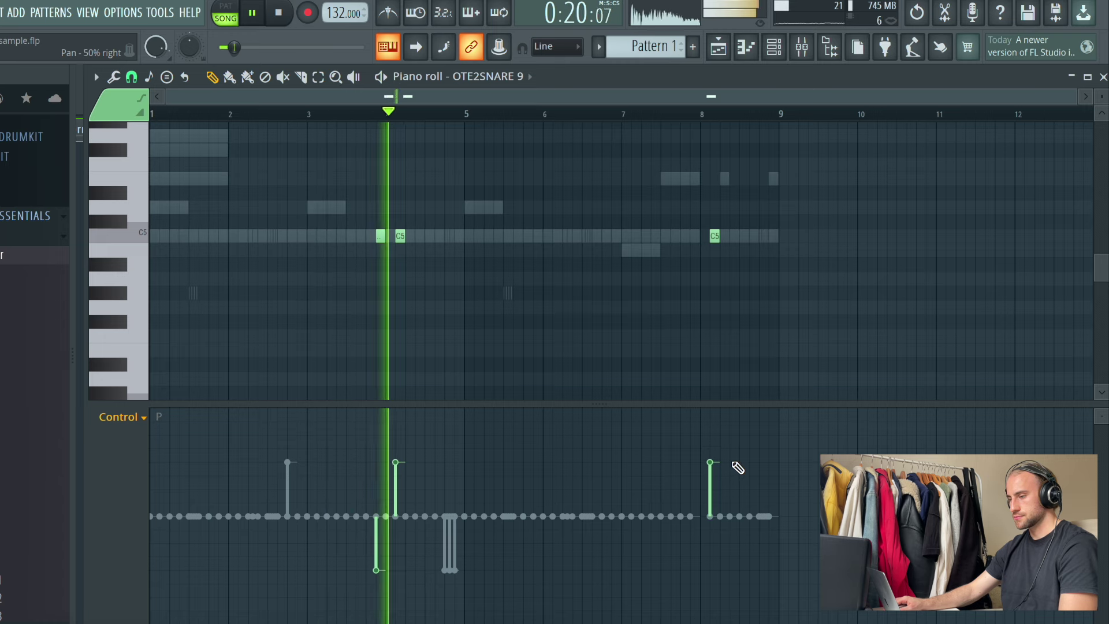
pyautogui.press('space')
pyautogui.click(526, 77)
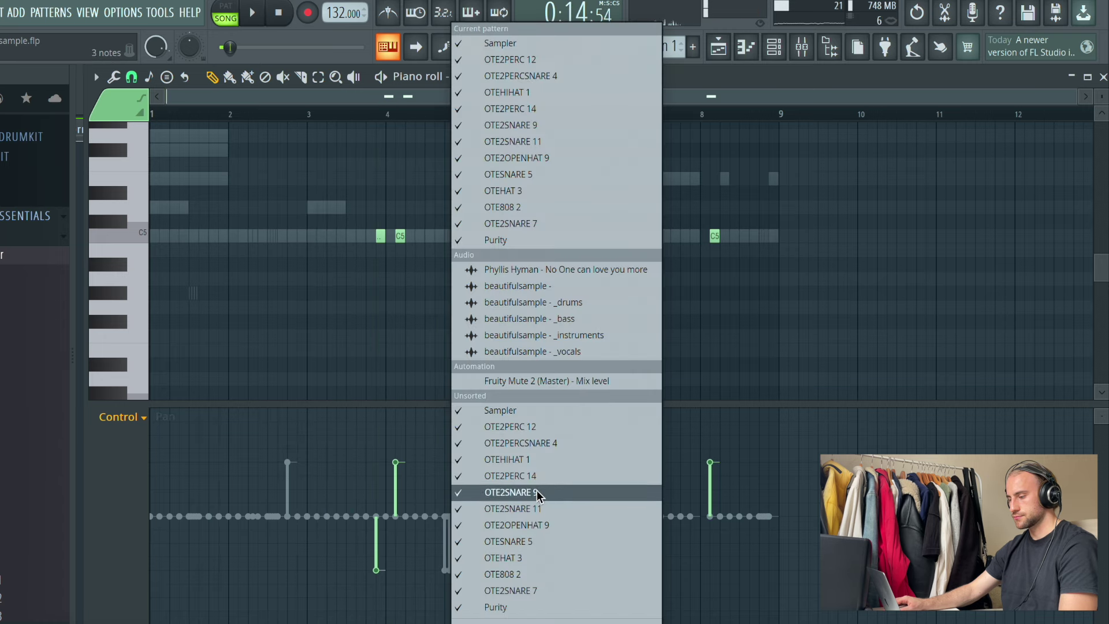
pyautogui.click(535, 508)
pyautogui.press('space')
pyautogui.click(239, 568)
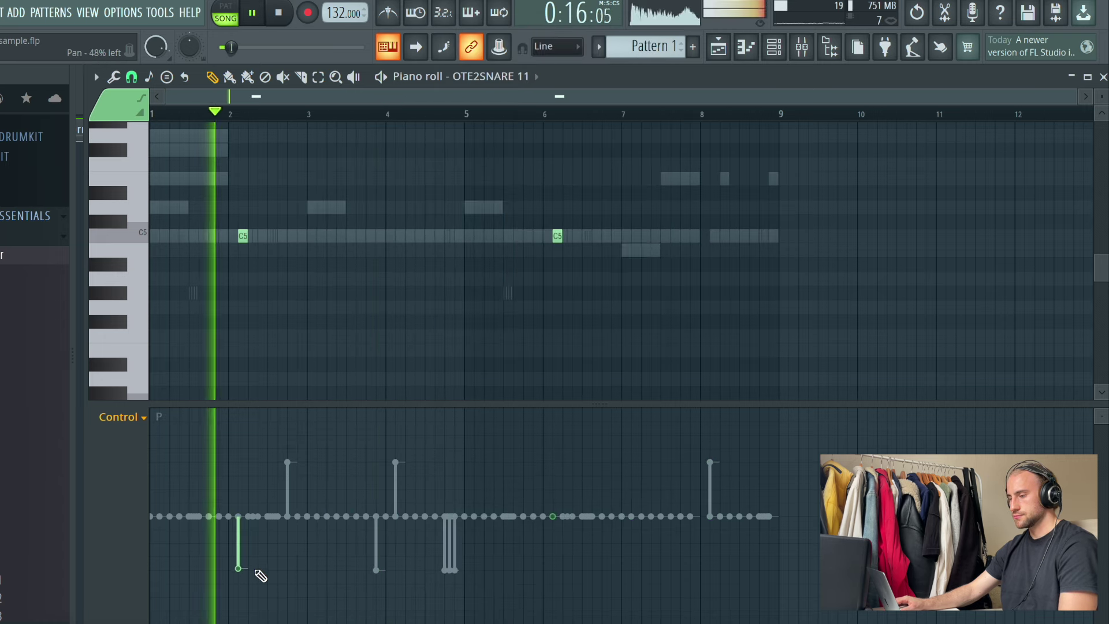
pyautogui.click(552, 463)
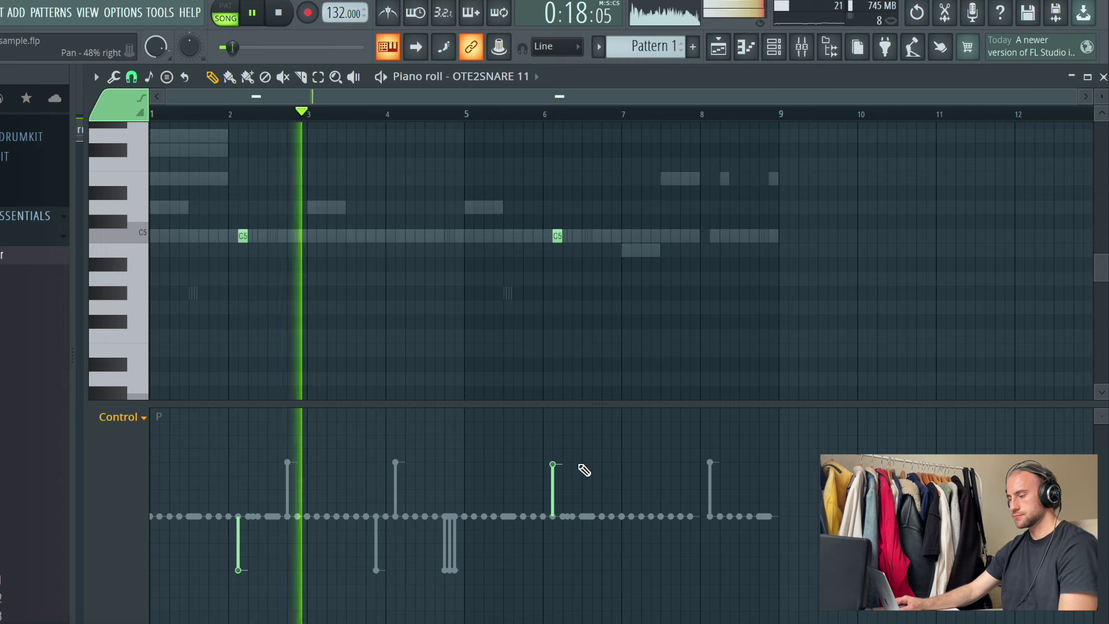
# Pan the single OTE2OPENHAT 9 note just before bar 7 to about 50% left
pyautogui.click(537, 76)
pyautogui.click(550, 525)
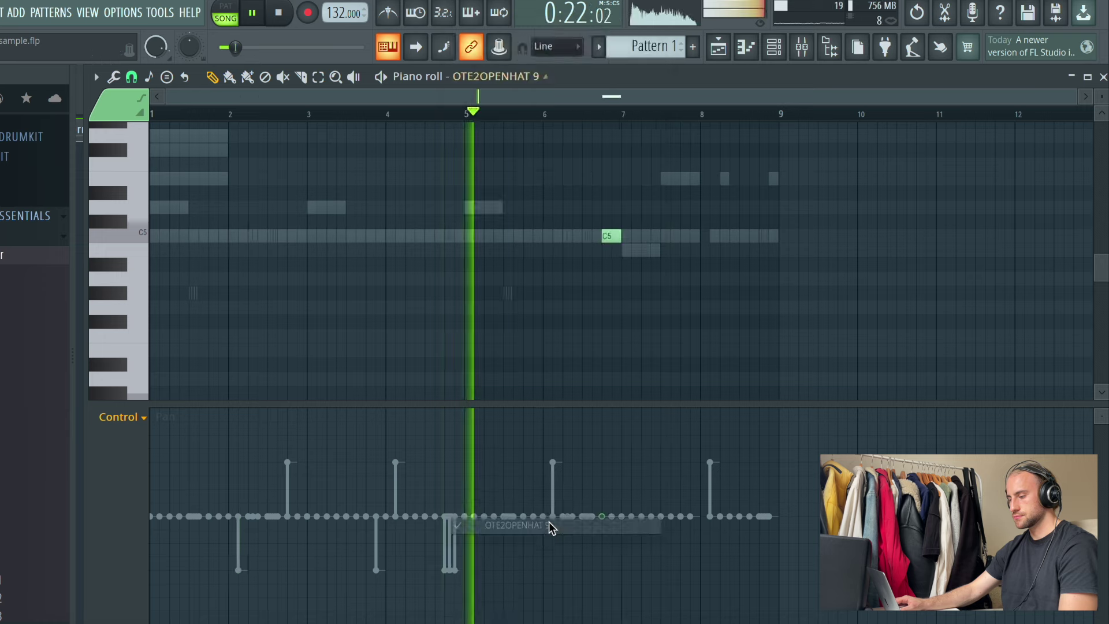
pyautogui.click(601, 565)
pyautogui.moveTo(622, 566); pyautogui.dragTo(623, 570)
# Pan the three OTESNARE 5 notes at the end of bar 8 to 50% right
pyautogui.click(543, 77)
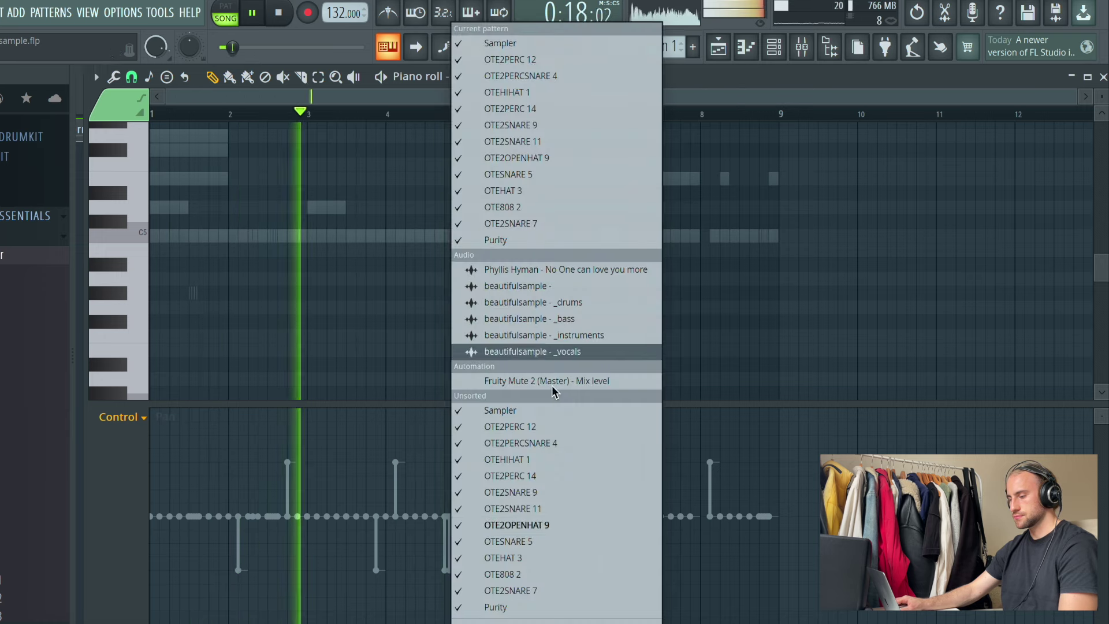
pyautogui.click(539, 541)
pyautogui.click(759, 575)
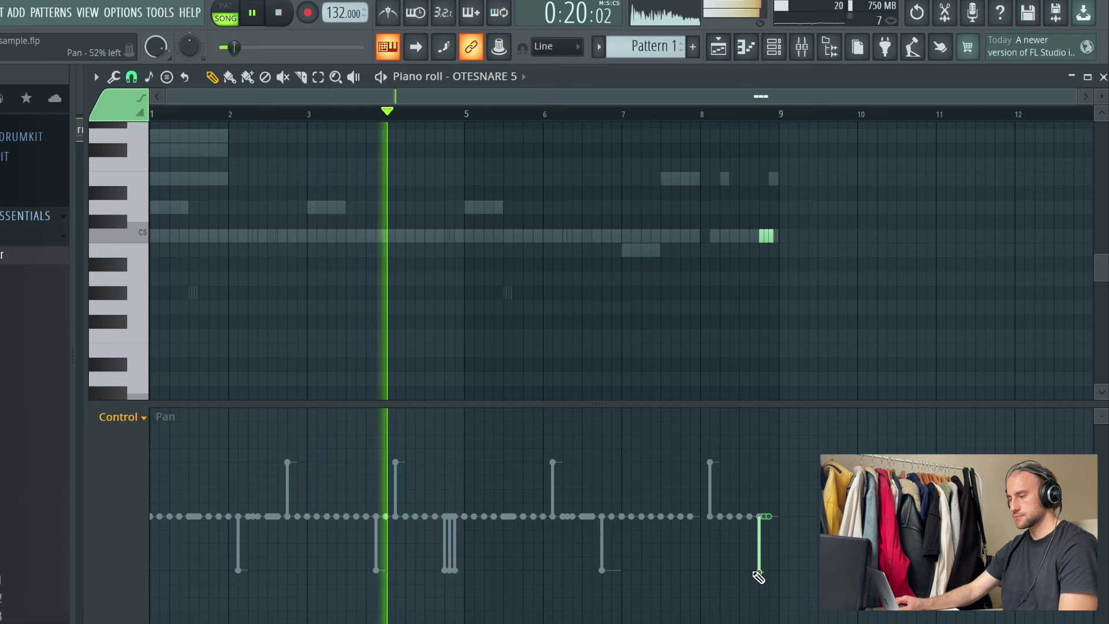
pyautogui.moveTo(759, 575); pyautogui.dragTo(781, 574)
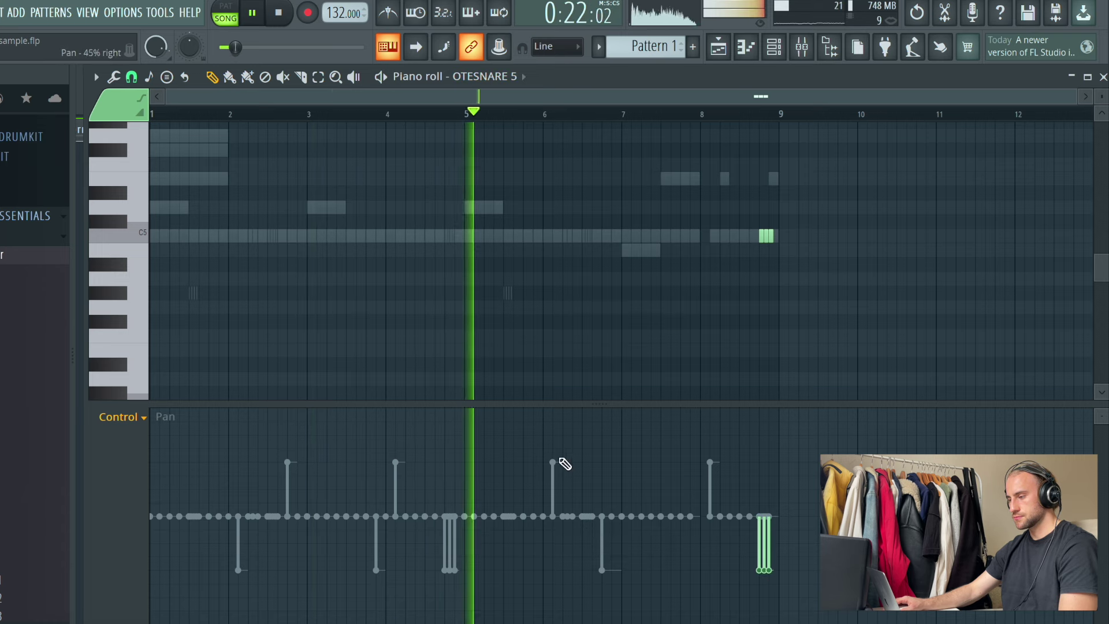
pyautogui.click(758, 463)
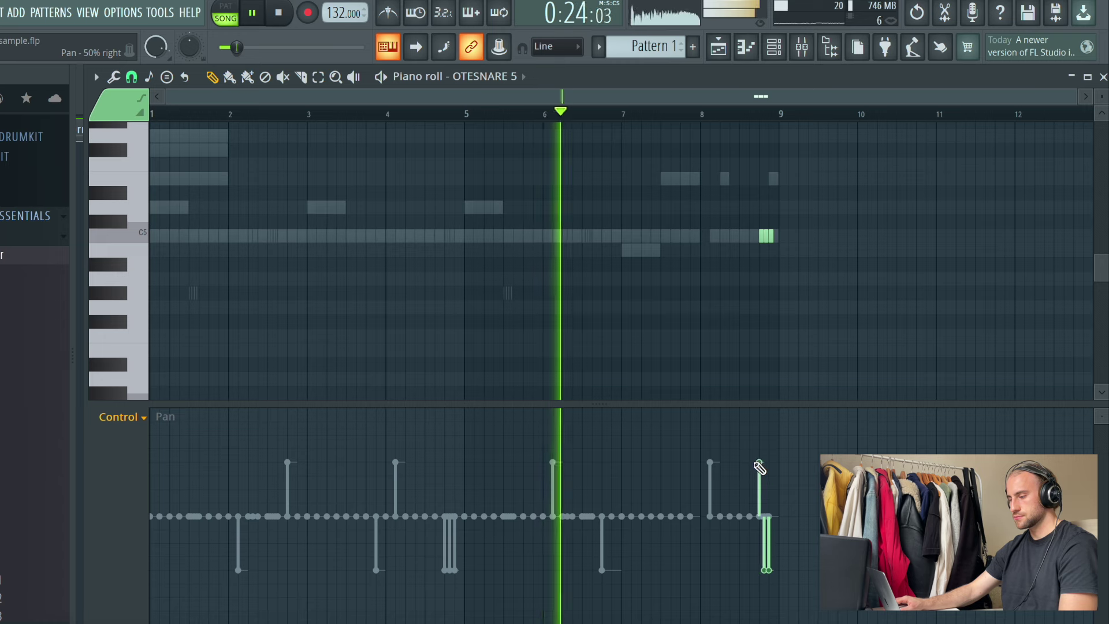
pyautogui.moveTo(759, 467); pyautogui.dragTo(788, 464)
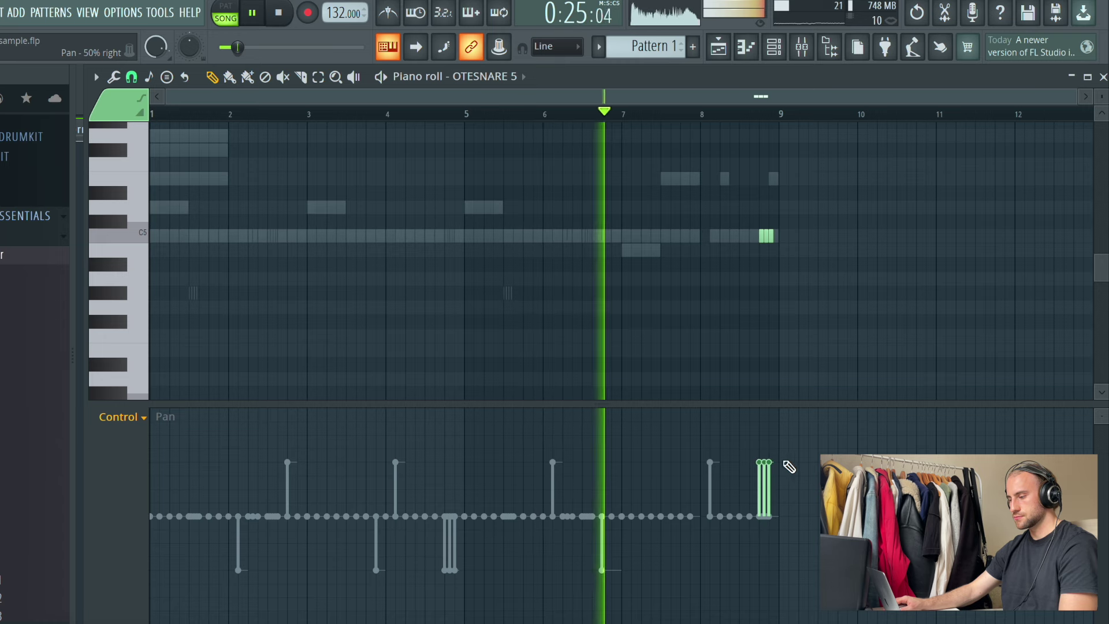
# Pan the OTEHAT 3 note in bar 5 to 50% left
pyautogui.click(517, 77)
pyautogui.click(518, 539)
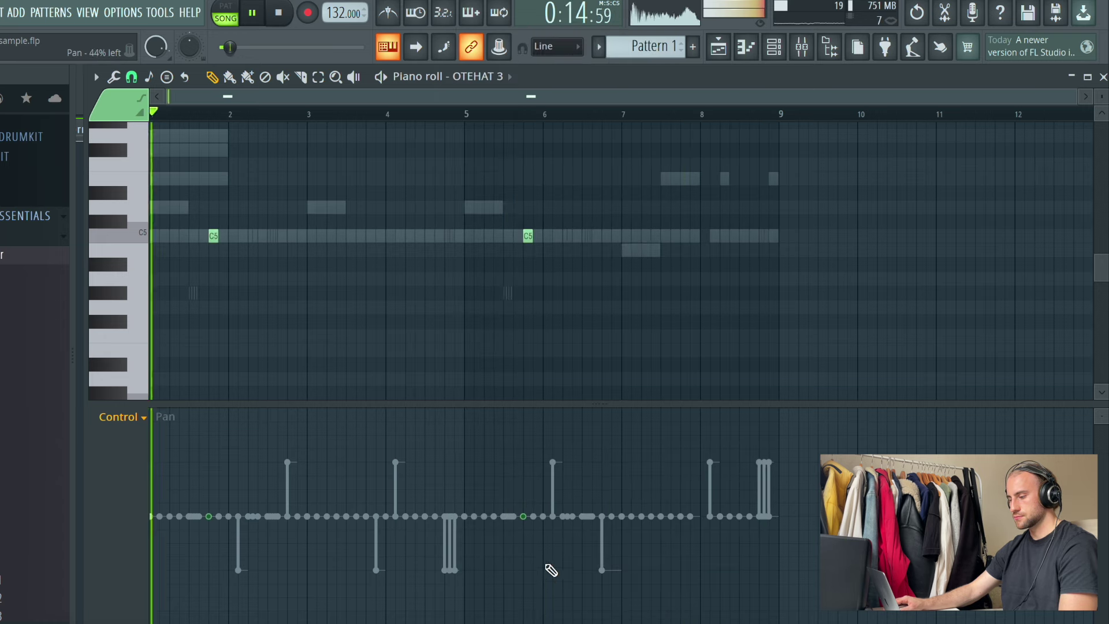
pyautogui.click(527, 570)
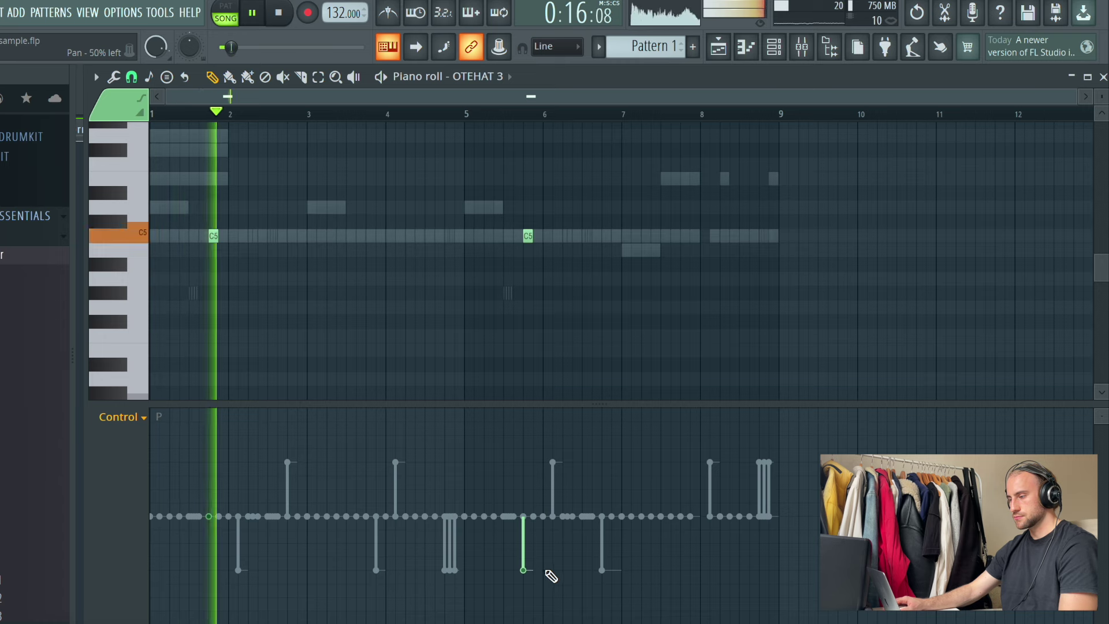
# Pan the OTE2SNARE 7 note just before bar 2 to 50% right
pyautogui.click(511, 77)
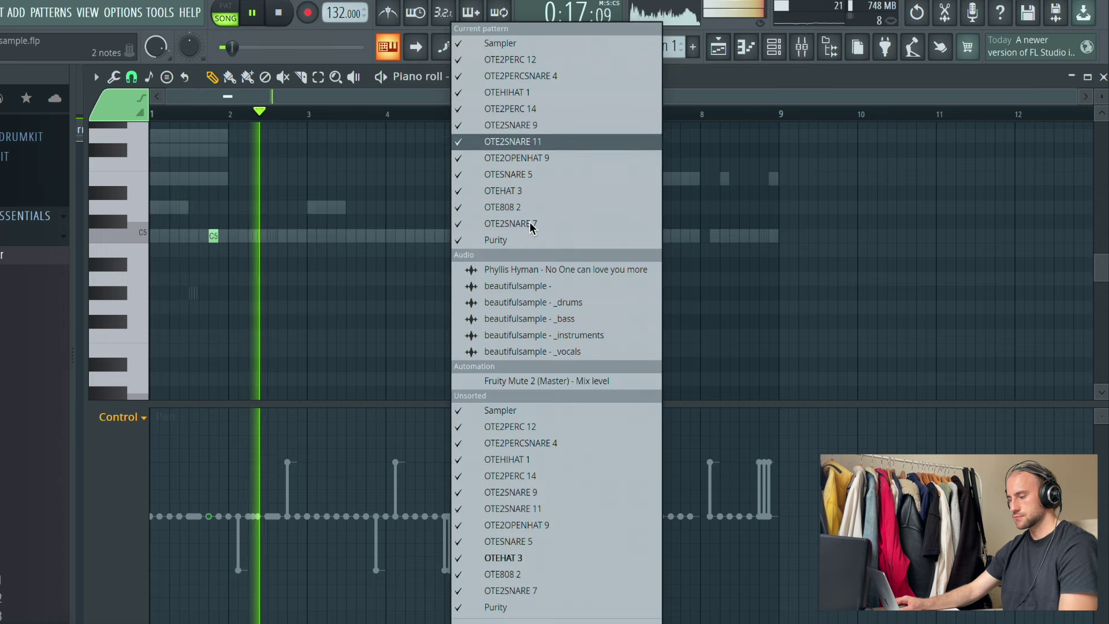
pyautogui.click(560, 589)
pyautogui.click(222, 462)
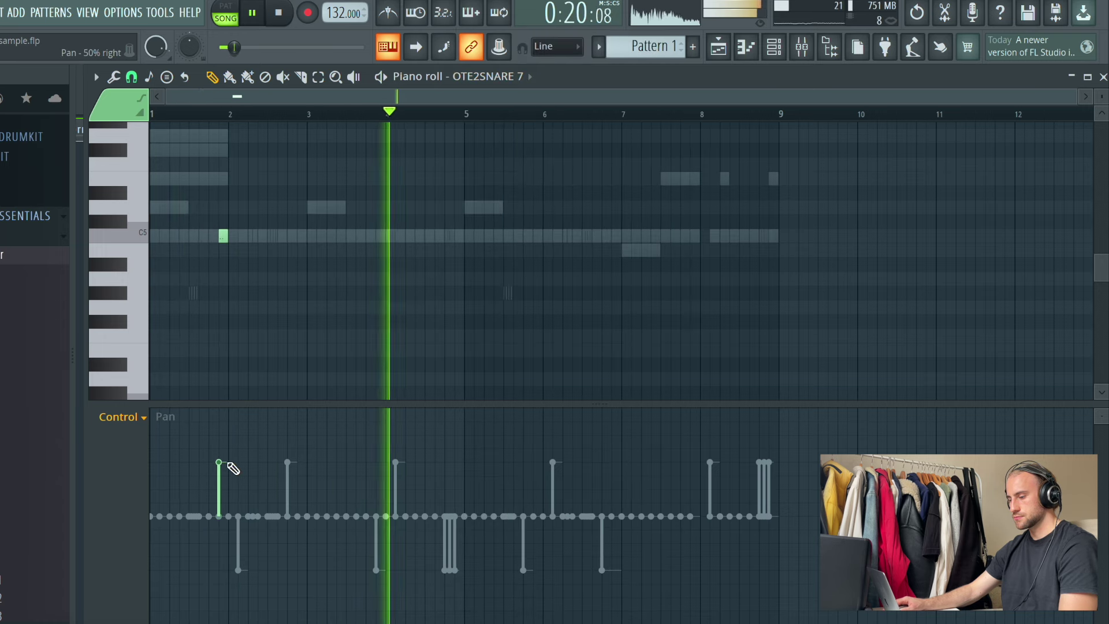
# Check the master's Fruity parametric EQ during playback from bar 1 and lower the Insert 1 volume slightly
pyautogui.click(159, 113)
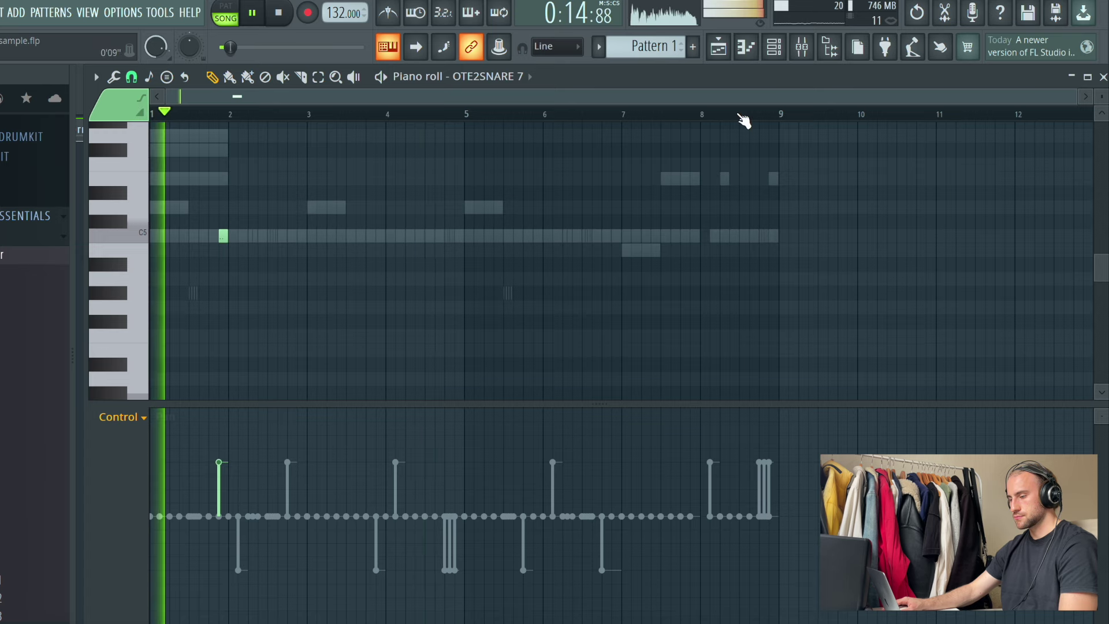
pyautogui.click(807, 48)
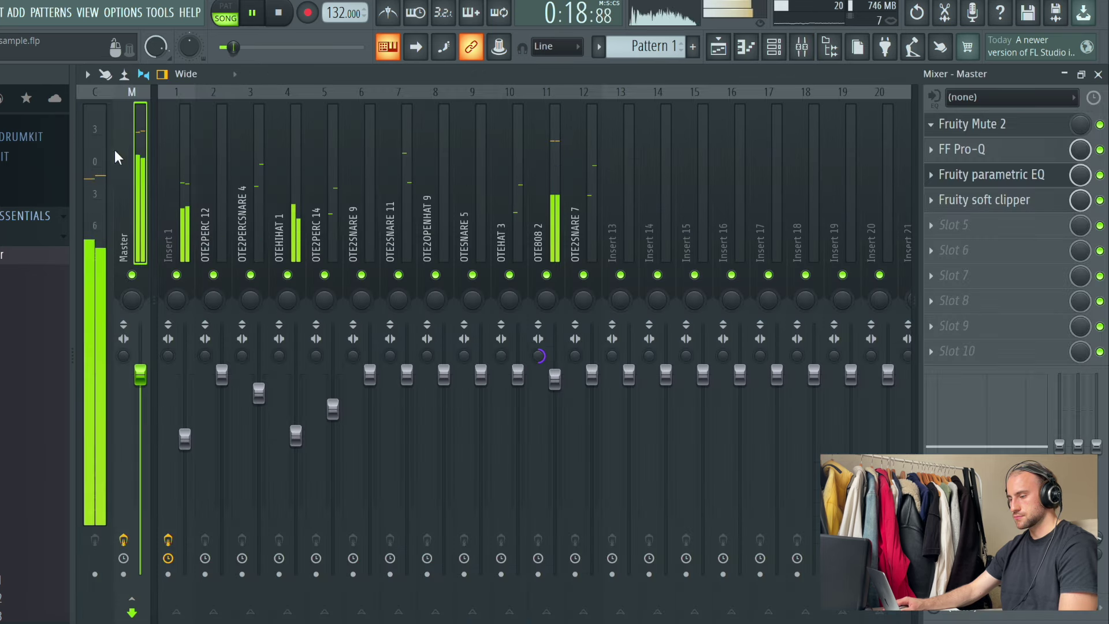
pyautogui.click(1056, 174)
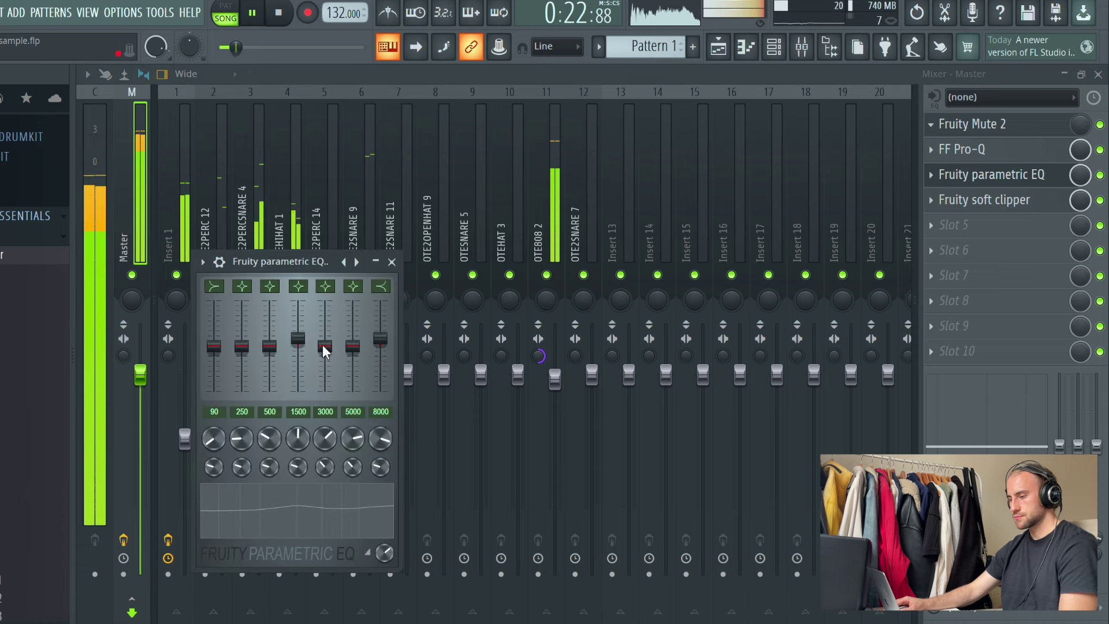
pyautogui.click(195, 153)
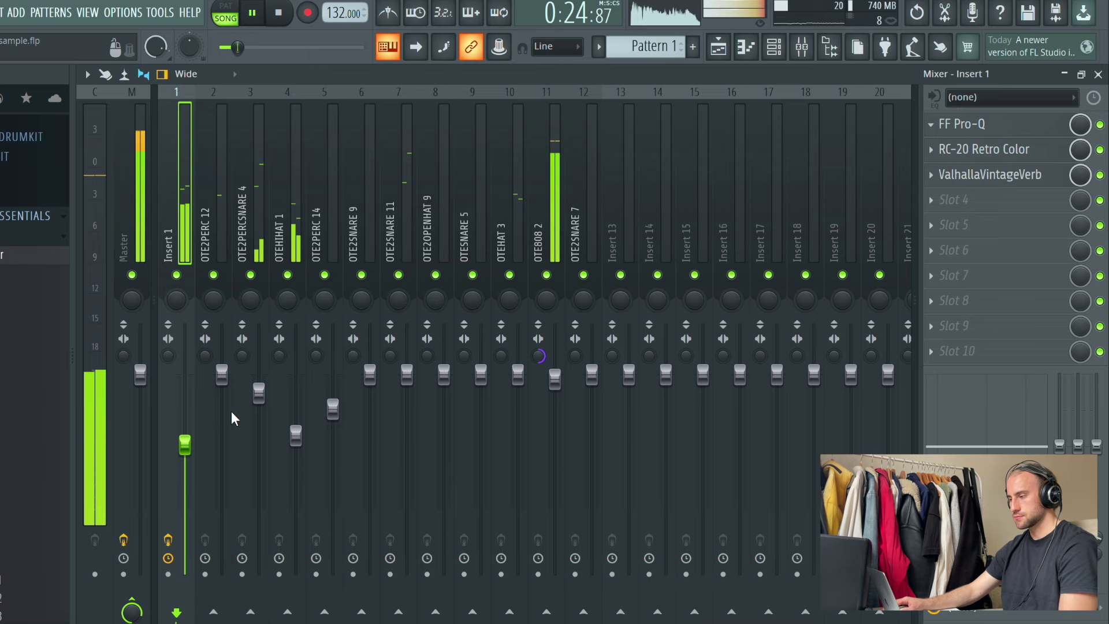
# Return to the playlist arrangement and save the project
pyautogui.click(726, 54)
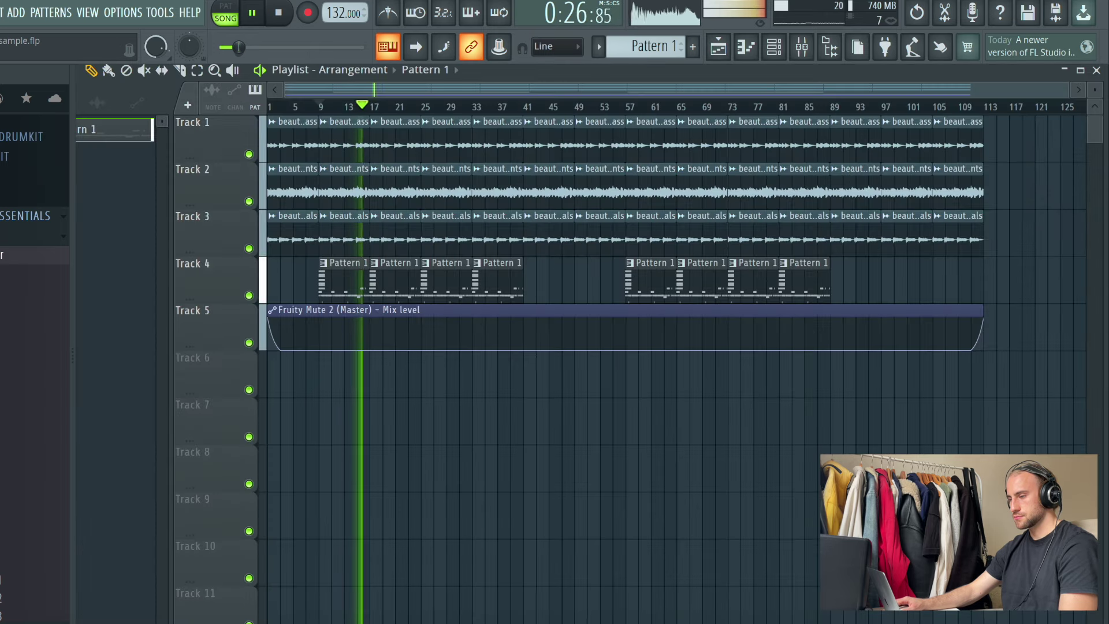
pyautogui.click(0, 13)
pyautogui.click(23, 89)
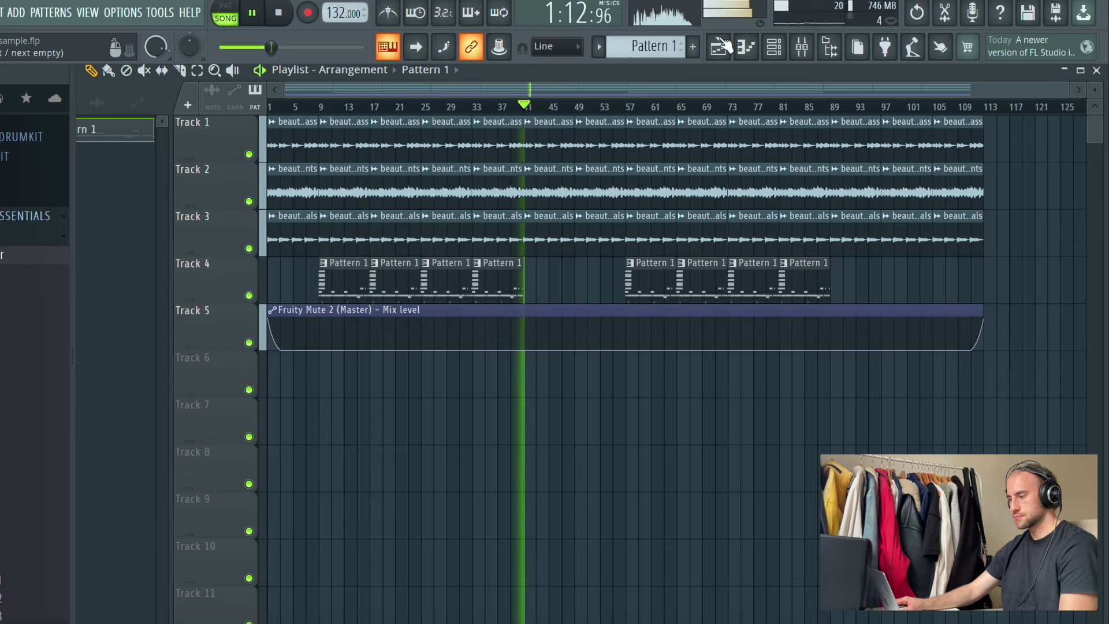
# Cut the OTE808 2 notes out of Pattern 1 and add Pattern 1 clips on Track 4 at bars 41, 49, 89 and 97
pyautogui.click(772, 50)
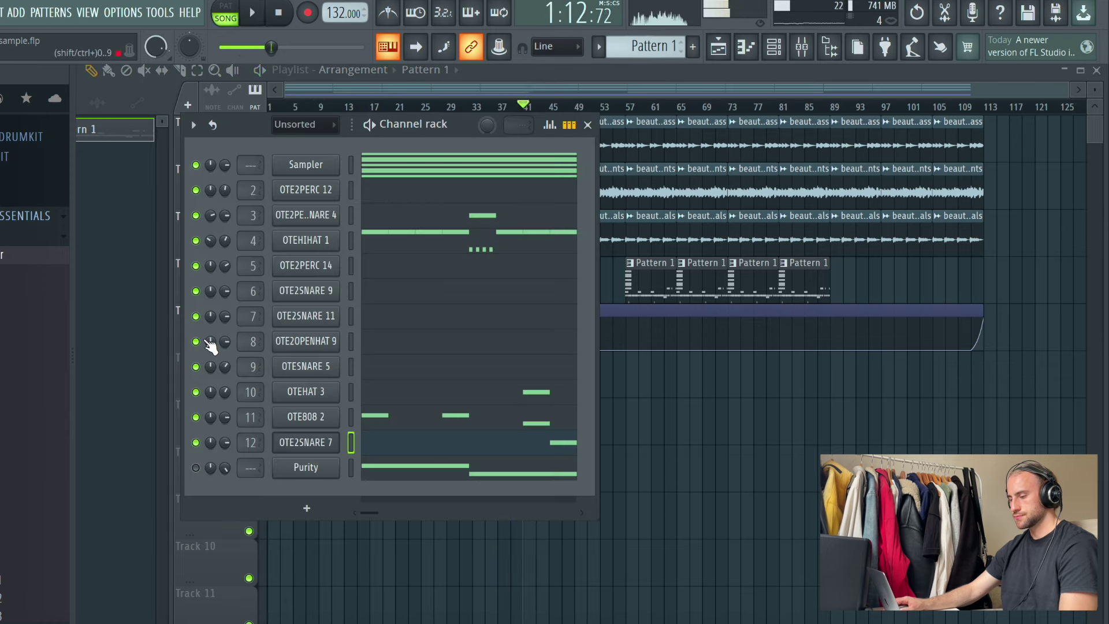
pyautogui.rightClick(315, 444)
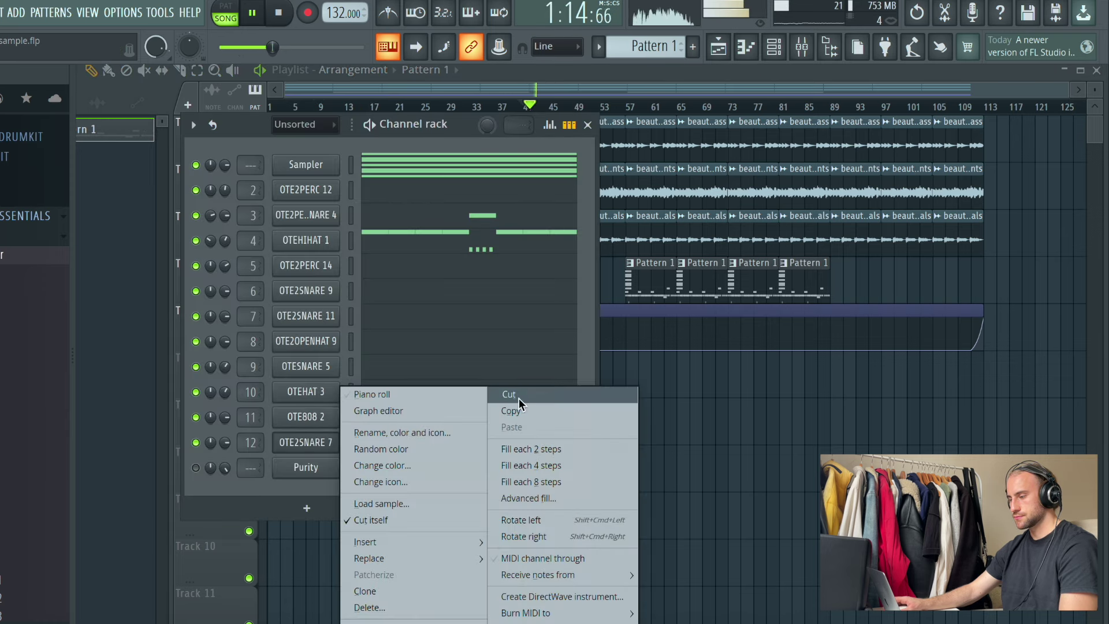
pyautogui.click(518, 396)
pyautogui.click(600, 287)
pyautogui.press('space')
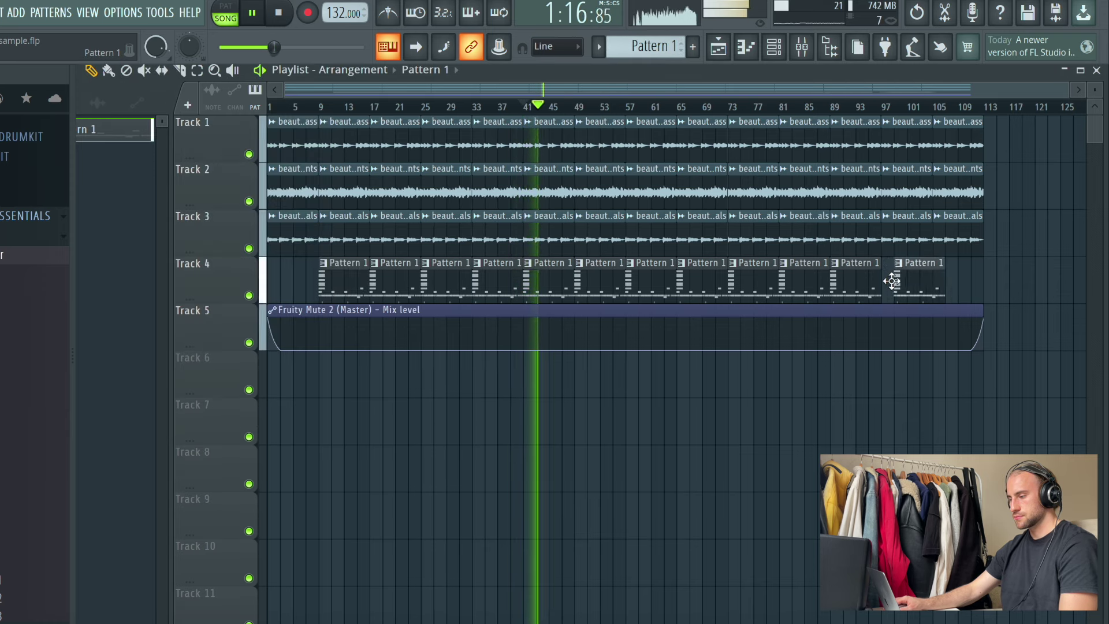
# Create Pattern 2 and paste the cut 808 notes into its OTE808 2 channel
pyautogui.click(786, 51)
pyautogui.press('F4')
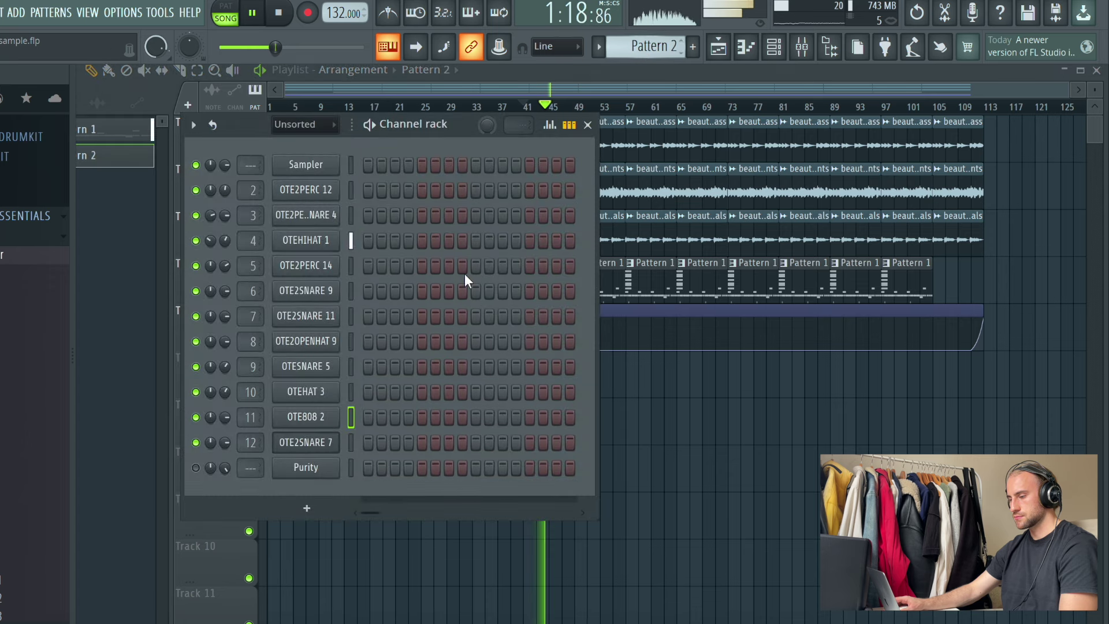
pyautogui.rightClick(307, 428)
pyautogui.click(507, 426)
# Paint Pattern 2 clips on Track 6 over bars 9 to 41 and 57 to 89, leaving bars 41 to 57 and everything past 89 empty
pyautogui.press('F6')
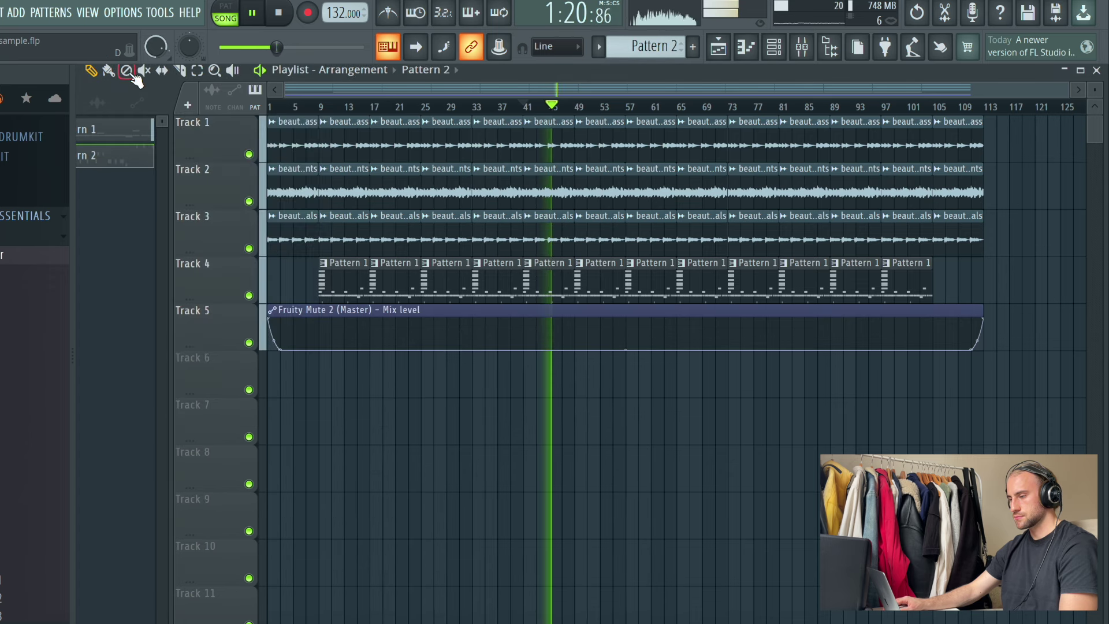
pyautogui.moveTo(318, 387); pyautogui.dragTo(896, 396)
pyautogui.rightClick(548, 382)
pyautogui.rightClick(595, 384)
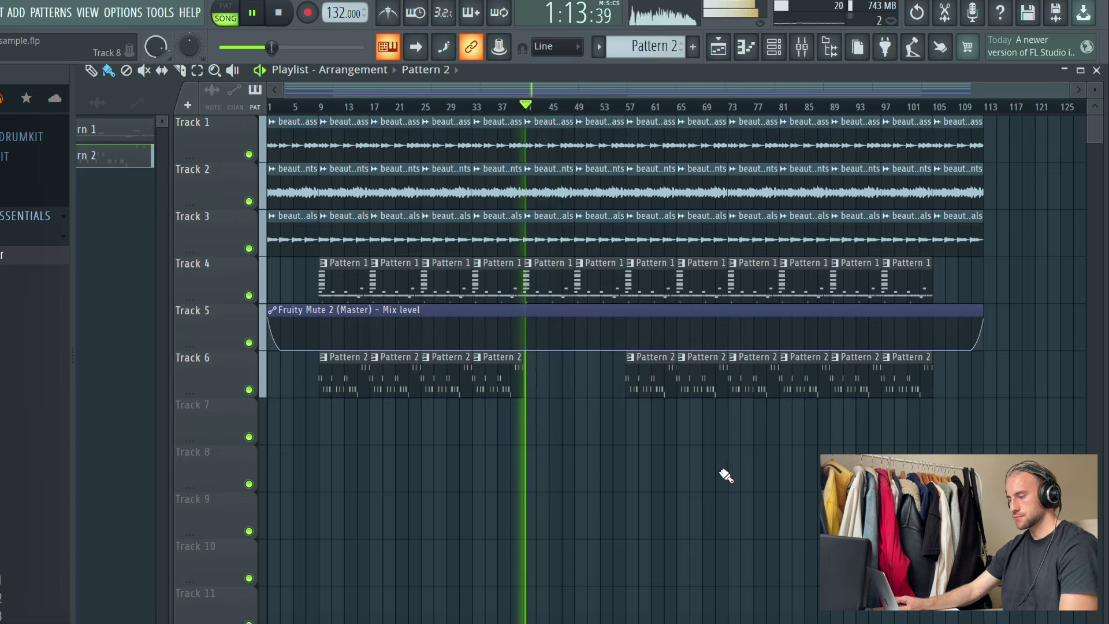
pyautogui.rightClick(872, 386)
pyautogui.rightClick(906, 386)
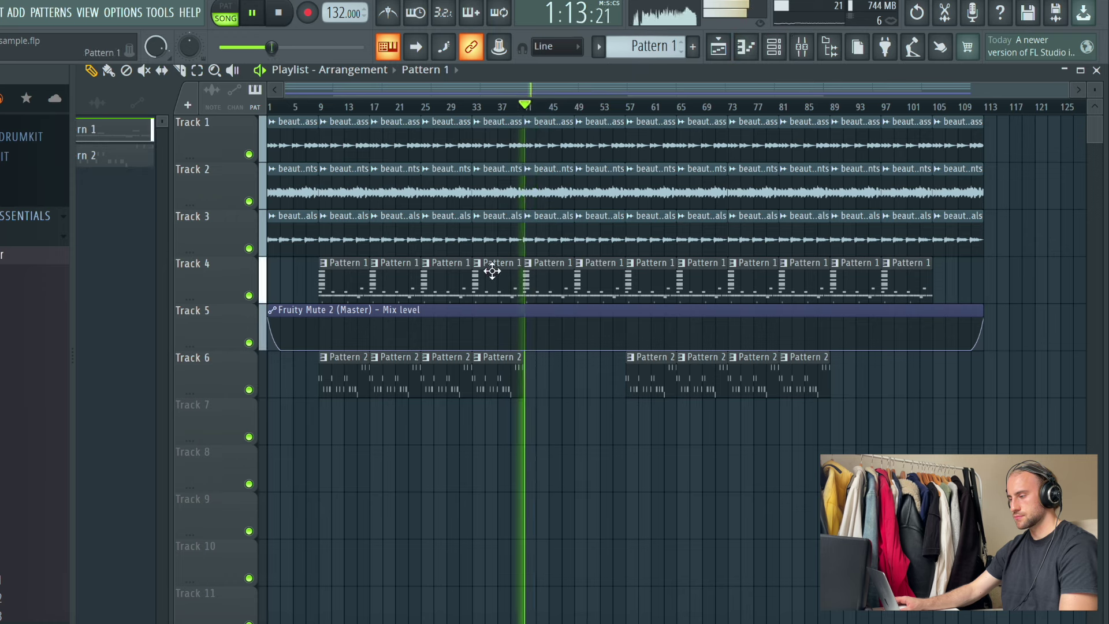
# Cut the OTEHIHAT 1 notes out of Pattern 1
pyautogui.click(742, 51)
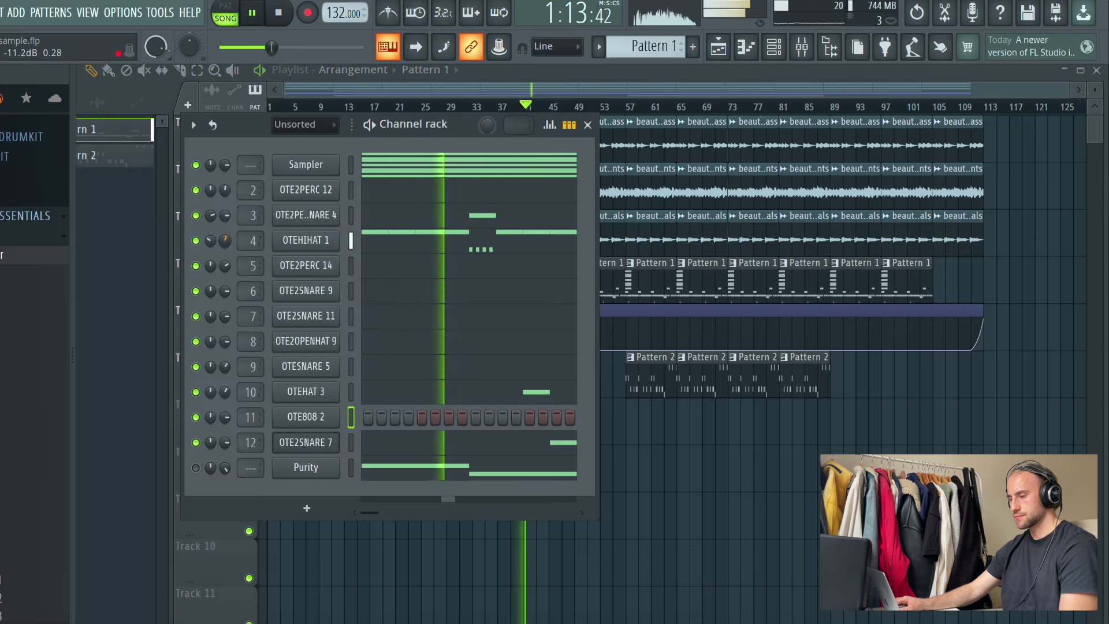
pyautogui.rightClick(294, 243)
pyautogui.click(502, 238)
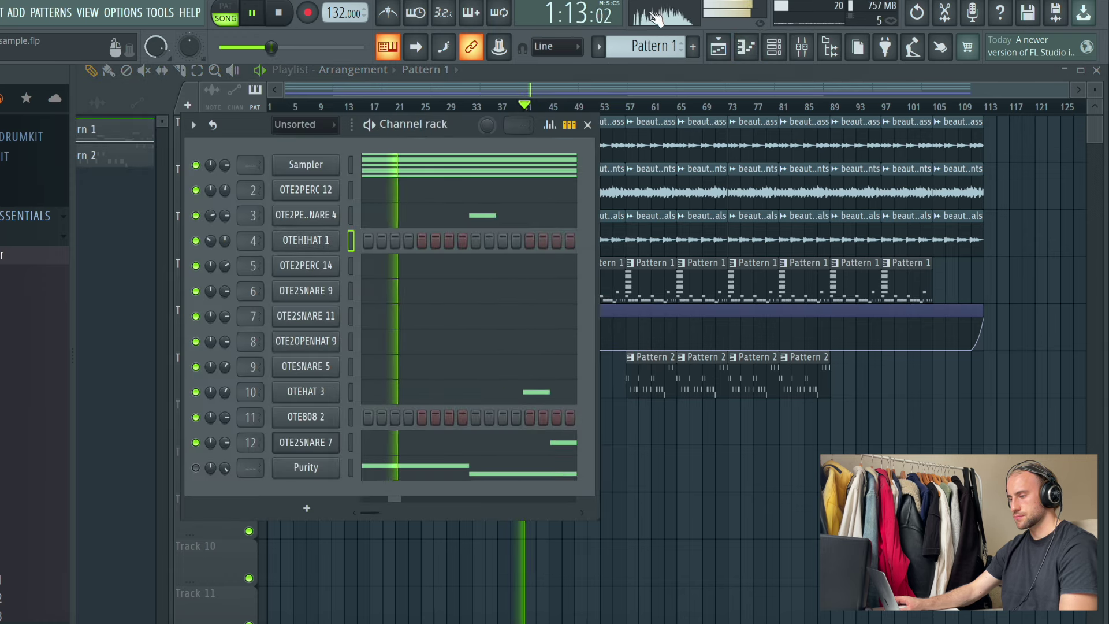
# Switch to the empty Pattern 3 and paste the cut hi-hat notes into its OTEHIHAT 1 channel
pyautogui.scroll(-1, 635, 49)
pyautogui.scroll(-1, 633, 62)
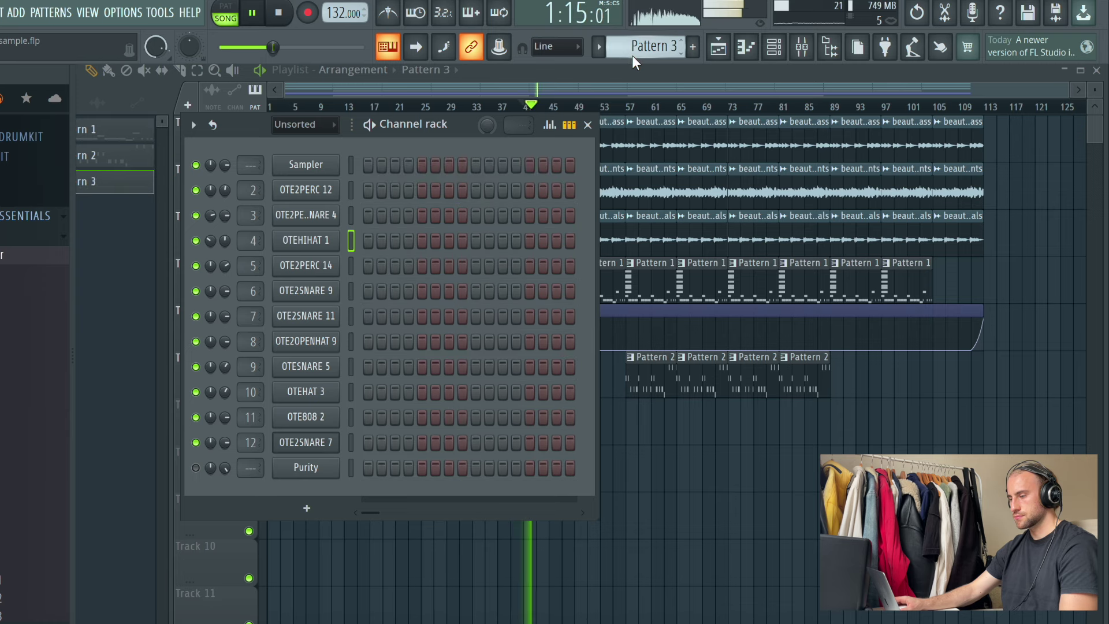
pyautogui.rightClick(307, 244)
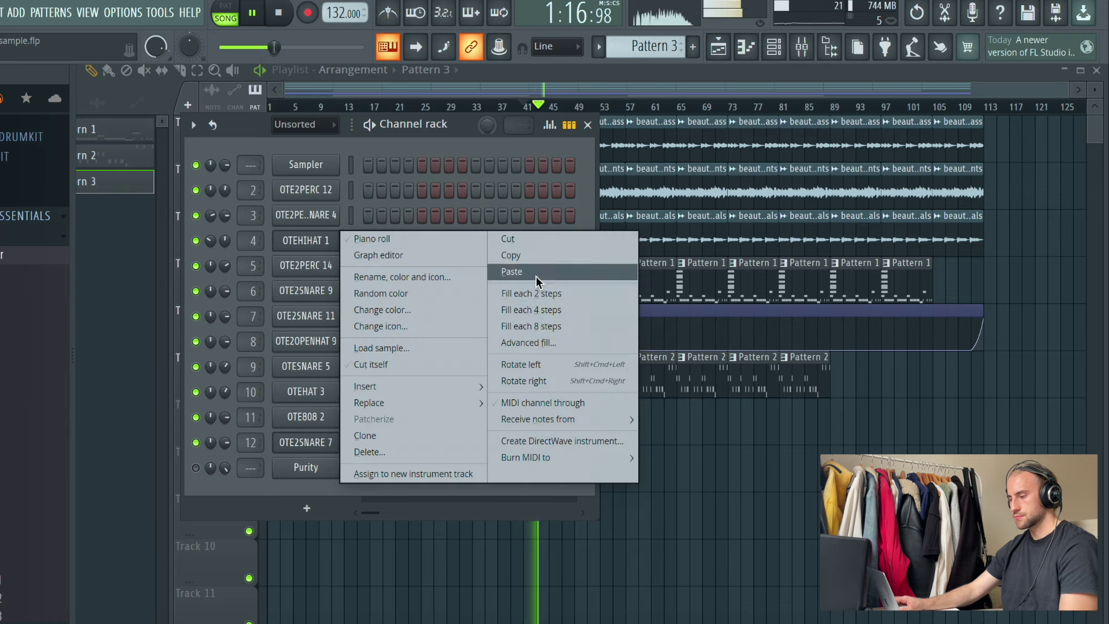
pyautogui.click(467, 274)
# Place Pattern 3 clips on Track 7 over bars 9 to 41 and 57 to 89, aligned with the Pattern 2 clips
pyautogui.click(620, 463)
pyautogui.moveTo(420, 438); pyautogui.dragTo(395, 458)
pyautogui.press('space')
pyautogui.press('space')
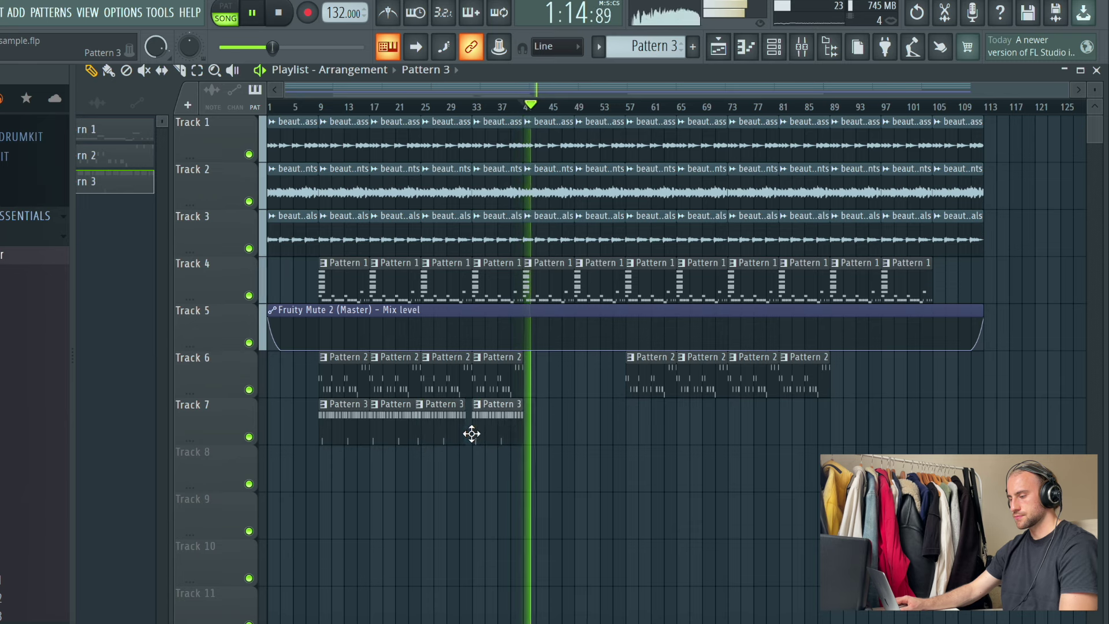
pyautogui.moveTo(710, 439); pyautogui.dragTo(634, 454)
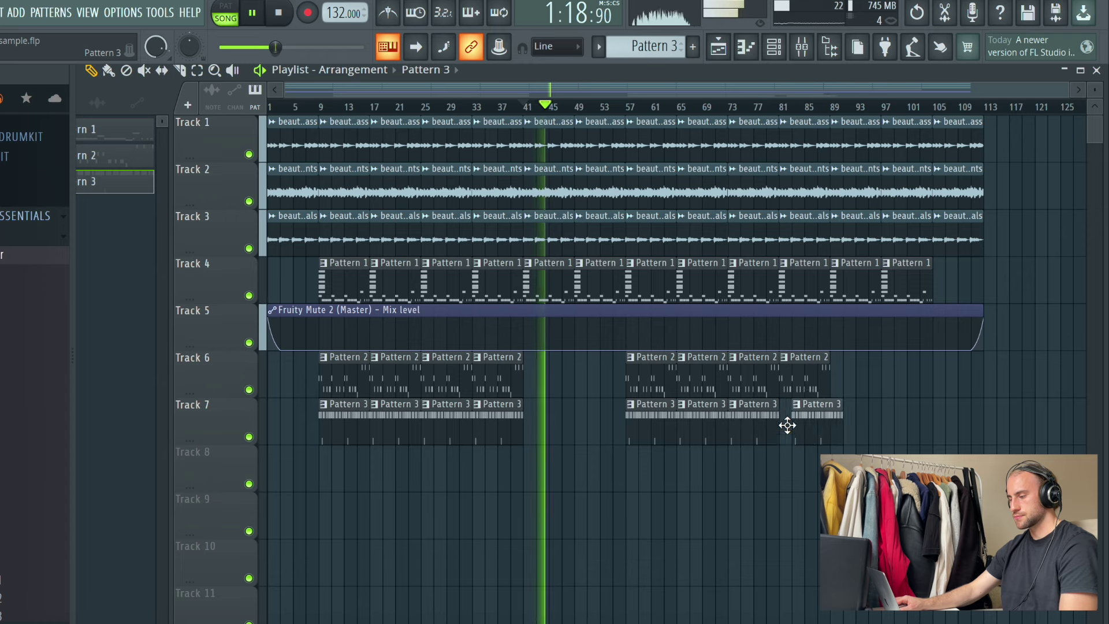
# Play the arrangement from bar 57 to check the returning 808 and hi-hats
pyautogui.click(629, 108)
pyautogui.click(0, 13)
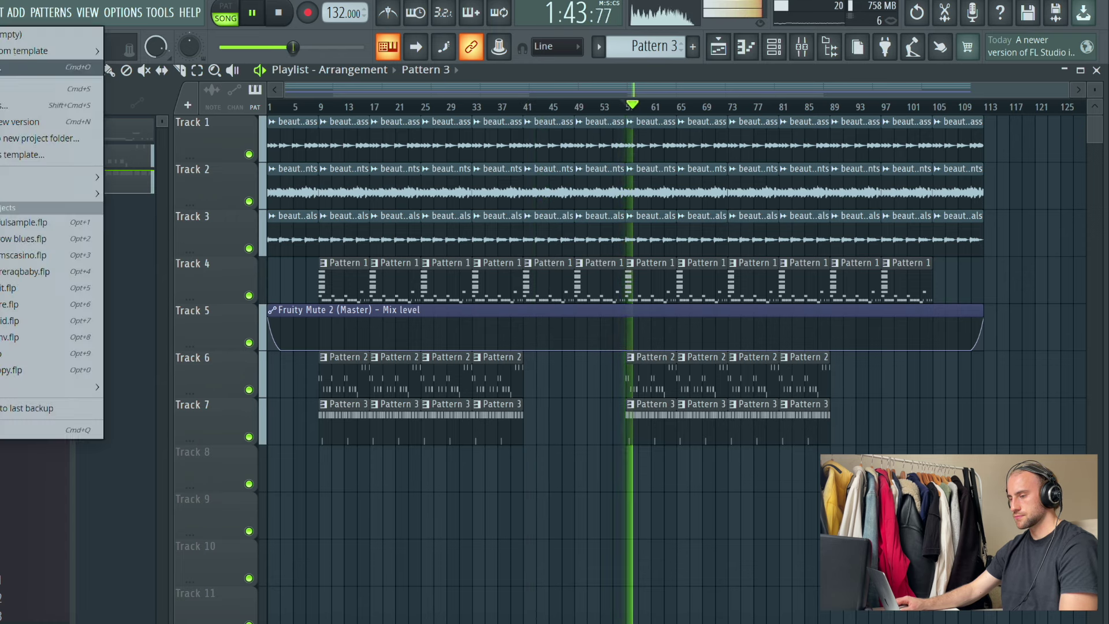
pyautogui.click(502, 458)
pyautogui.click(628, 107)
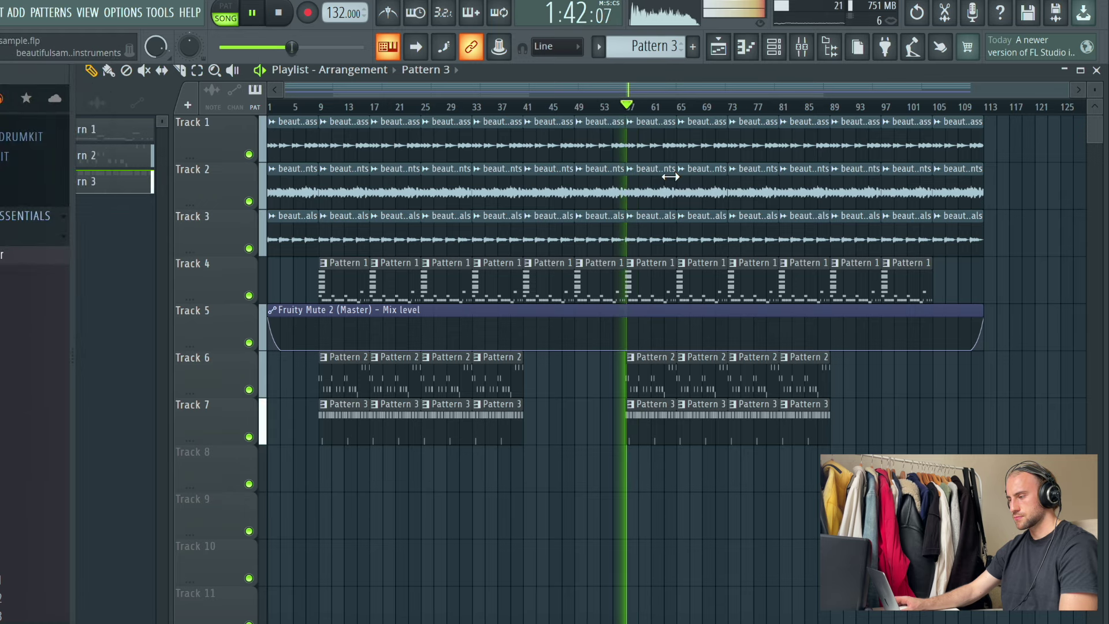
# Play the arrangement from bar 57 and delete the Pattern 3 clip over bars 57 to 65 on Track 7
pyautogui.press('space')
pyautogui.scroll(5, 661, 107)
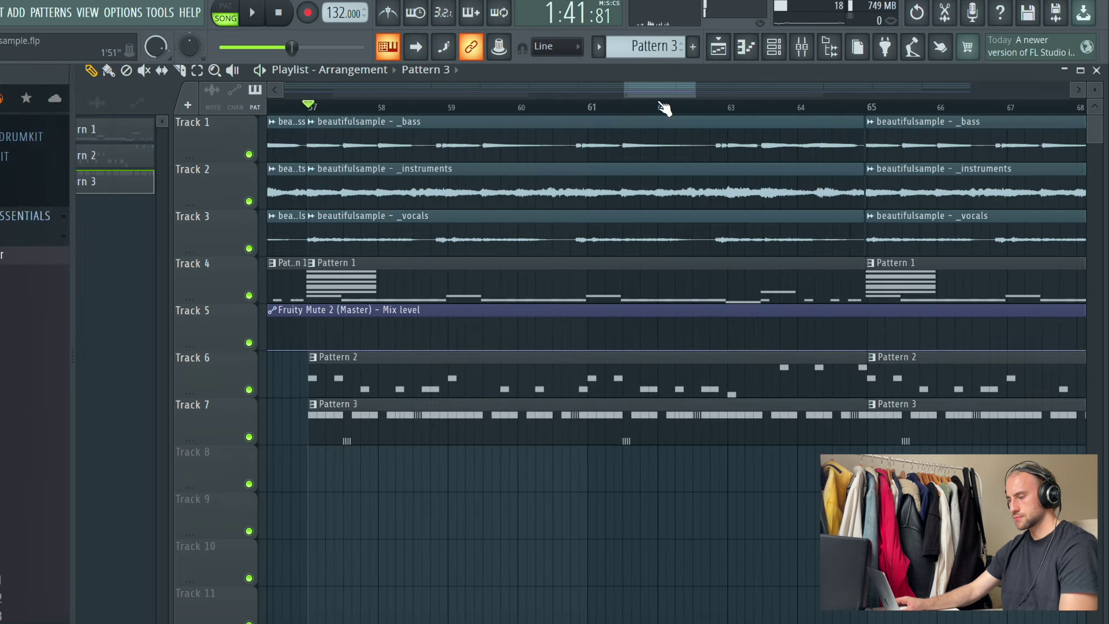
pyautogui.press('space')
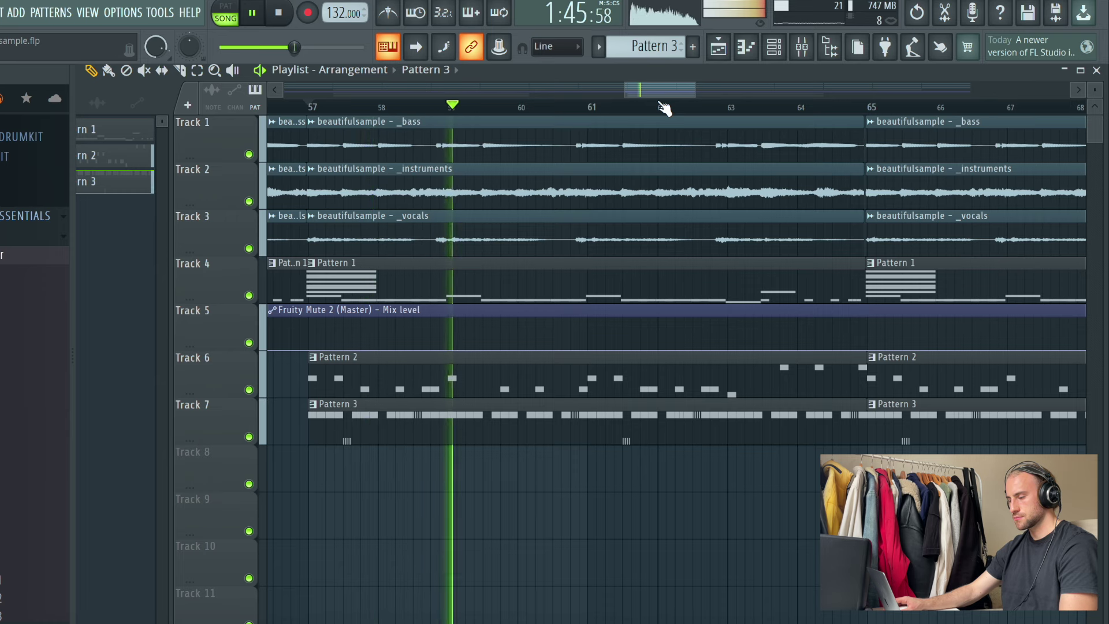
pyautogui.rightClick(590, 430)
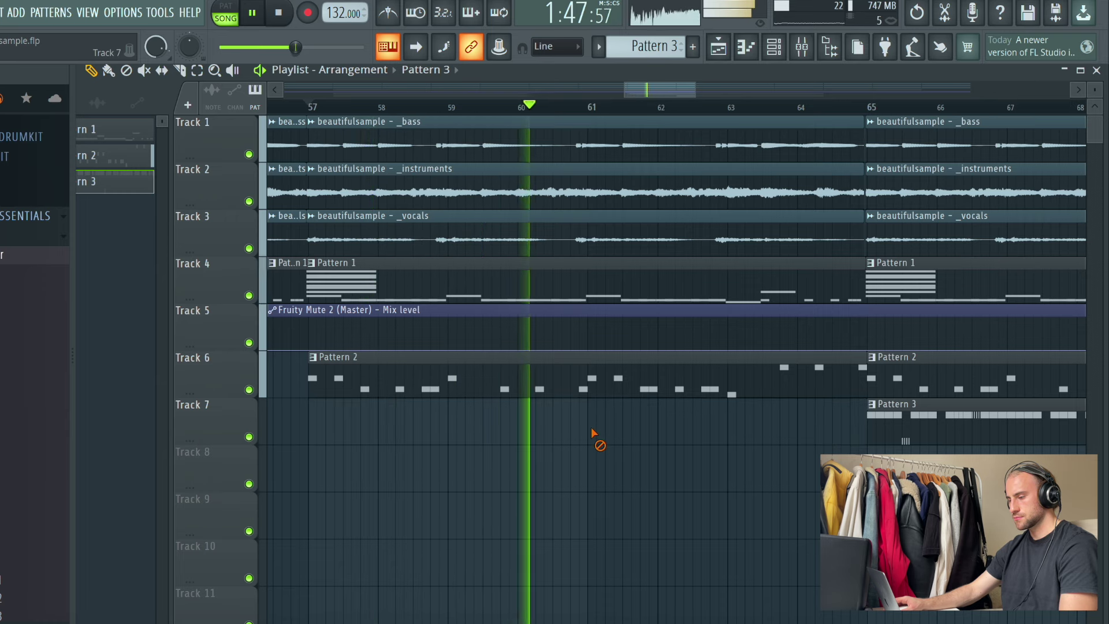
# Try to align the start of the Track 4 Pattern 1 clip at bar 57 with the Pattern 2 clip, and play the result
pyautogui.scroll(5, 312, 109)
pyautogui.scroll(3, 312, 110)
pyautogui.moveTo(370, 291); pyautogui.dragTo(400, 290)
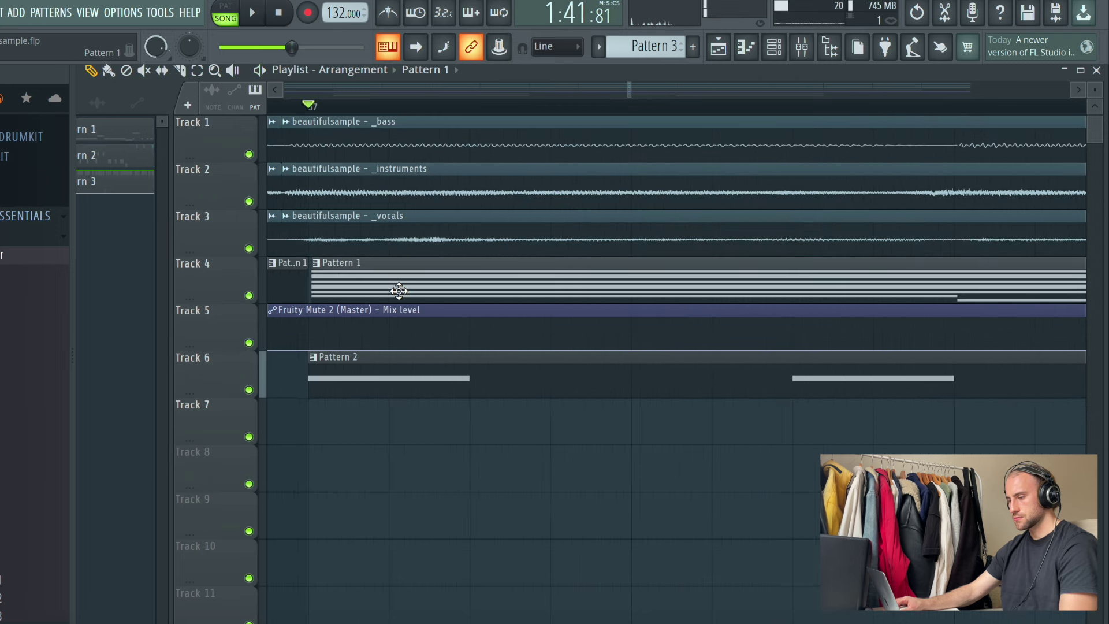
pyautogui.press('space')
pyautogui.scroll(-6, 404, 124)
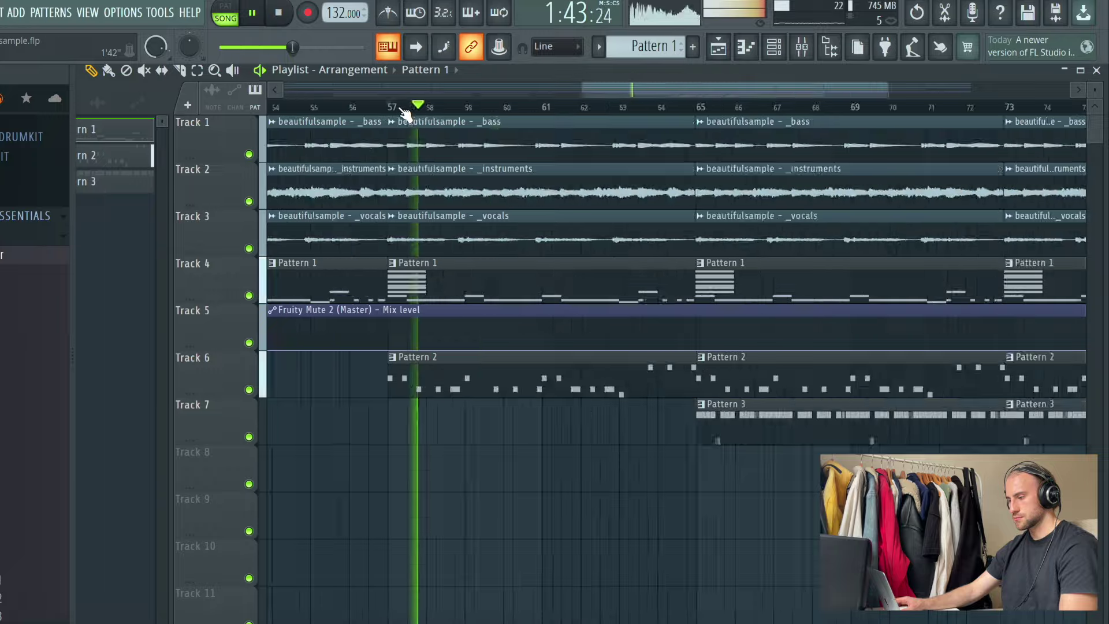
# Delete the Pattern 1 clips on Track 4 from bar 17 onward, keeping only the one at bar 9
pyautogui.moveTo(564, 272); pyautogui.dragTo(867, 264)
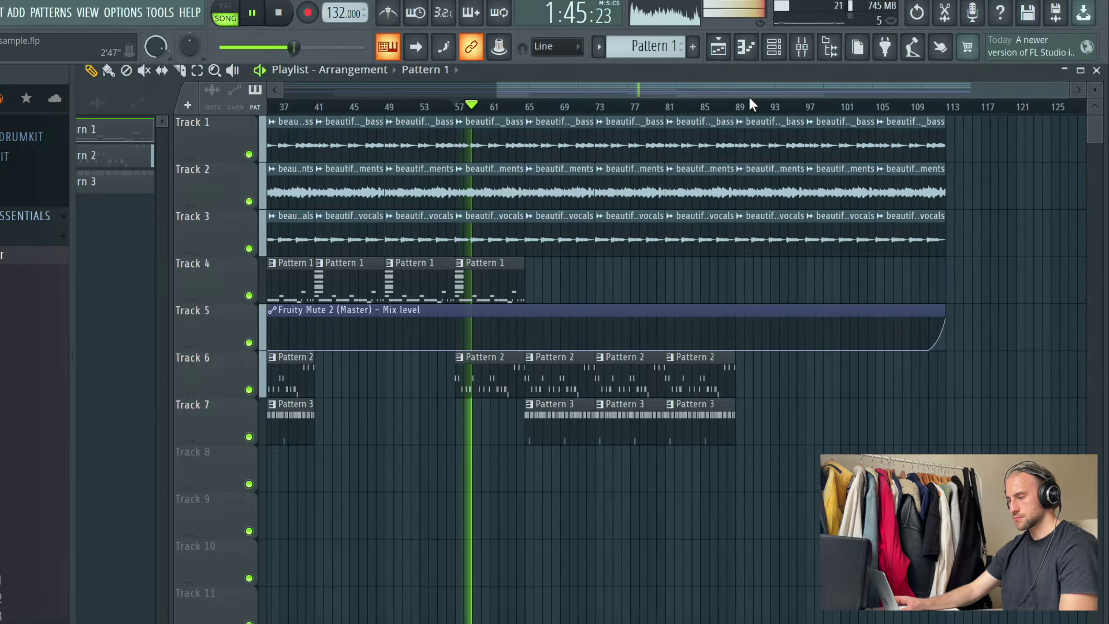
pyautogui.scroll(-4, 749, 96)
pyautogui.scroll(-6, 648, 117)
pyautogui.scroll(-4, 646, 118)
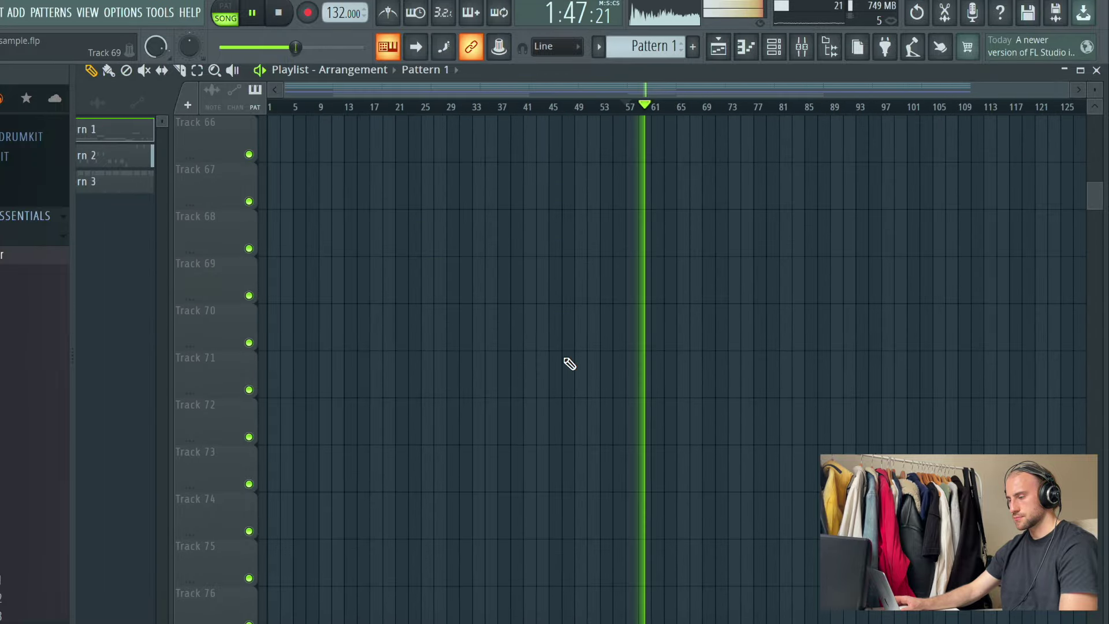
pyautogui.scroll(4, 456, 450)
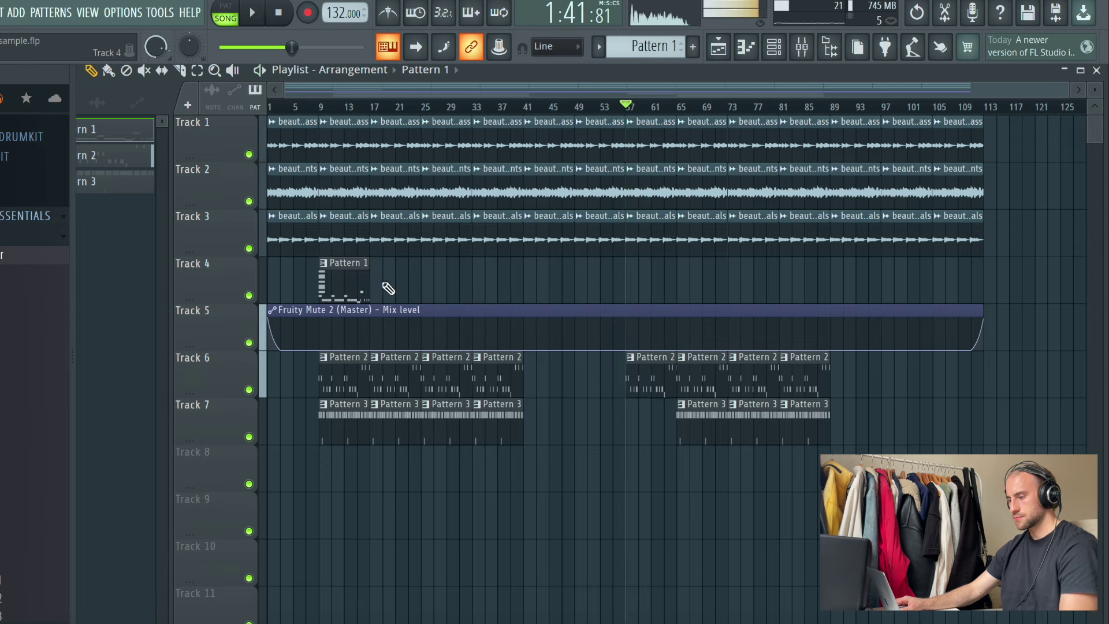
# Place new Pattern 1 clips on Track 4 from bar 17 to about bar 41, following the remaining clip, during playback from bar 57
pyautogui.click(459, 283)
pyautogui.press('space')
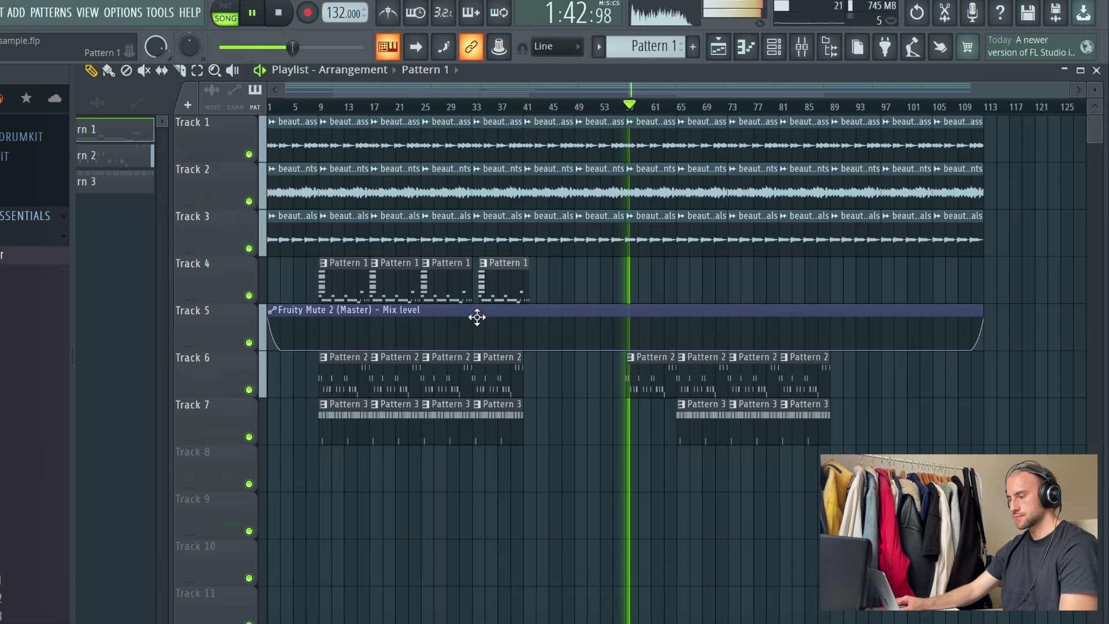